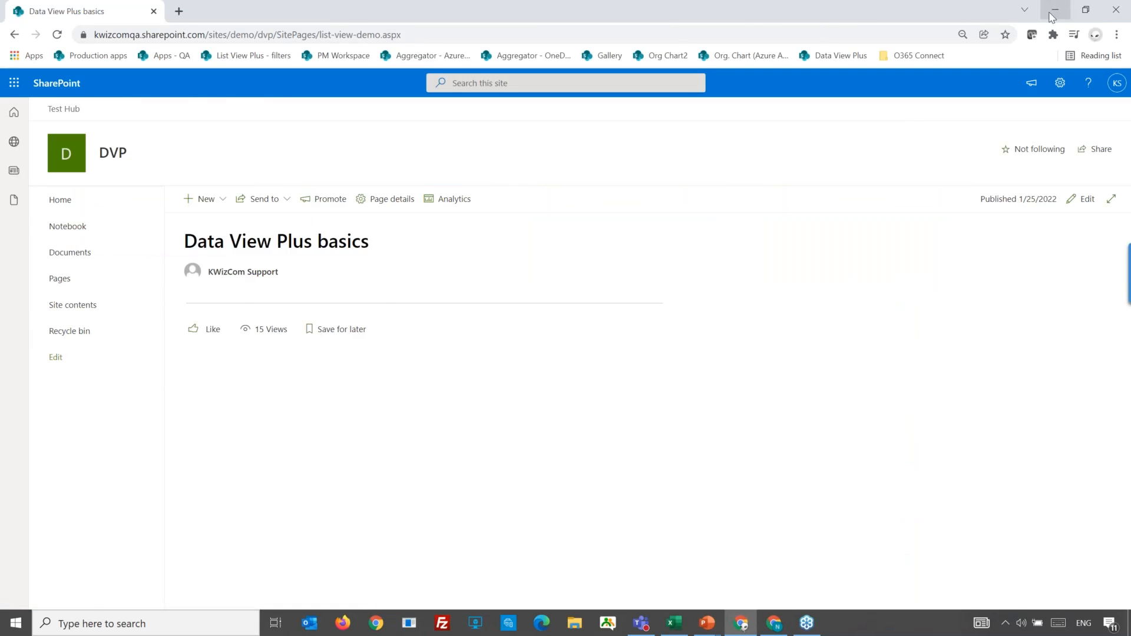
Switch to the PowerPoint slideshow and go through the org chart, team gallery and Projects Dashboard example slides.
left_click(1055, 11)
left_click(767, 391)
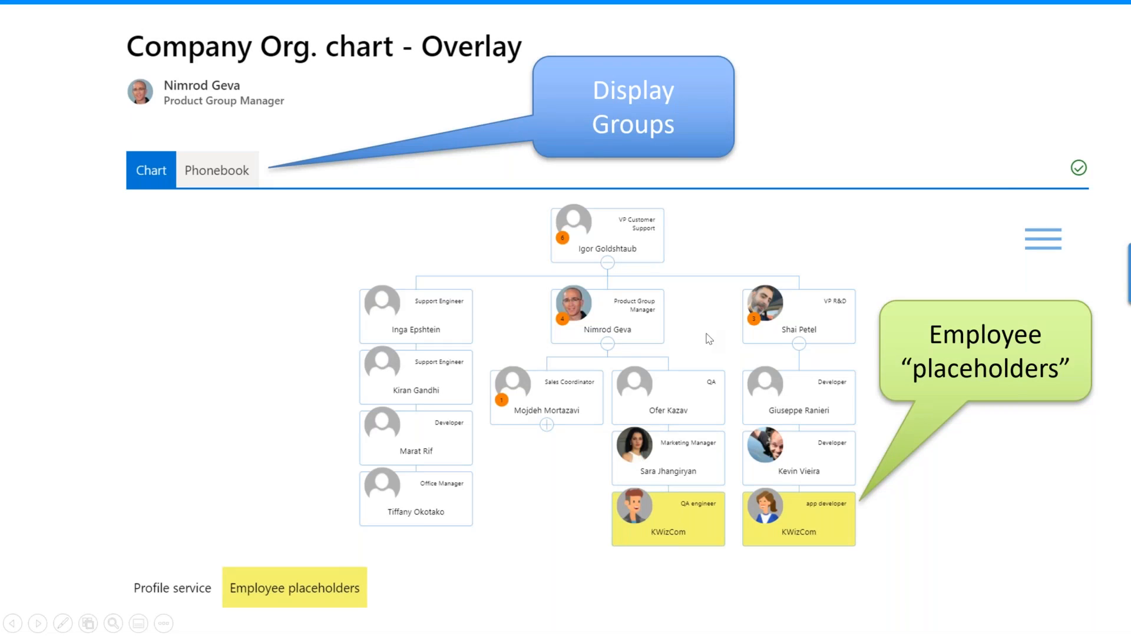
left_click(690, 365)
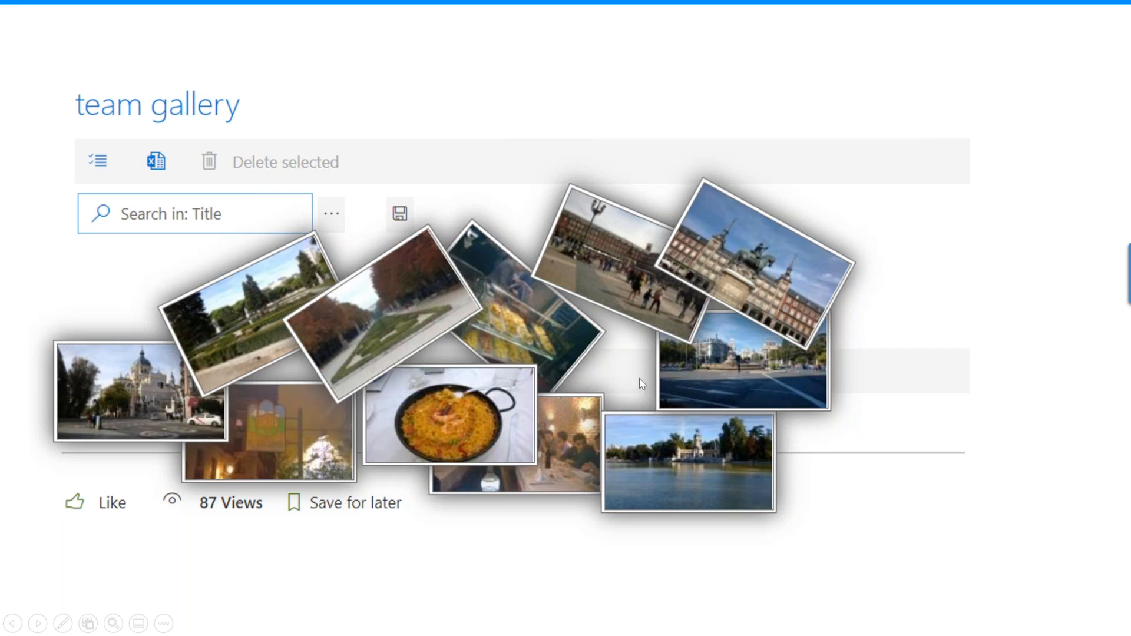
left_click(496, 334)
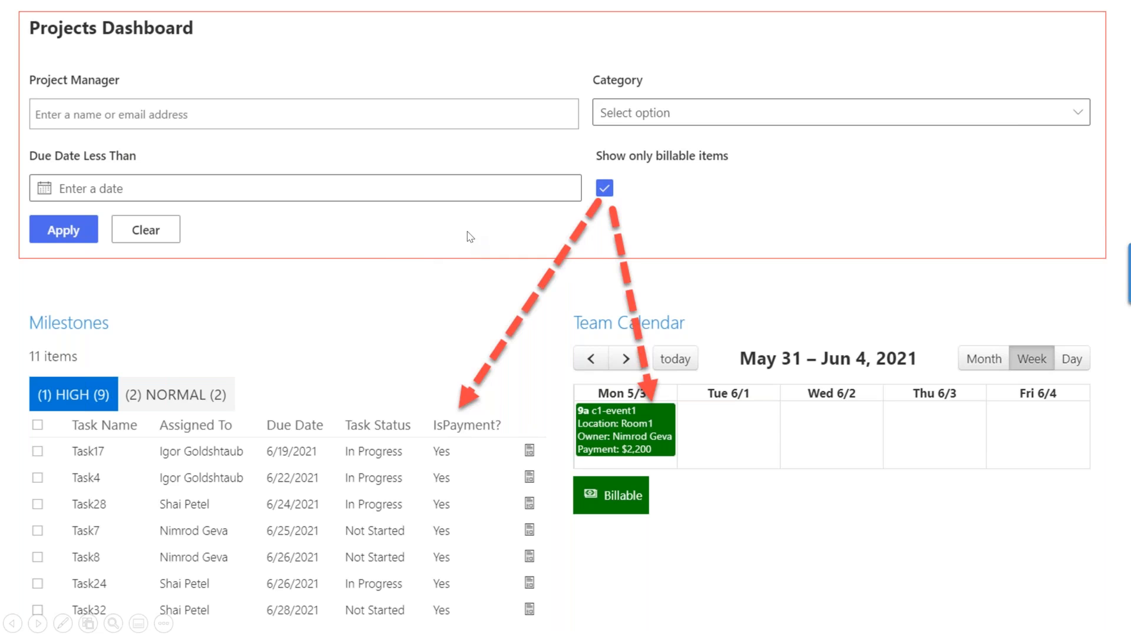
left_click(540, 301)
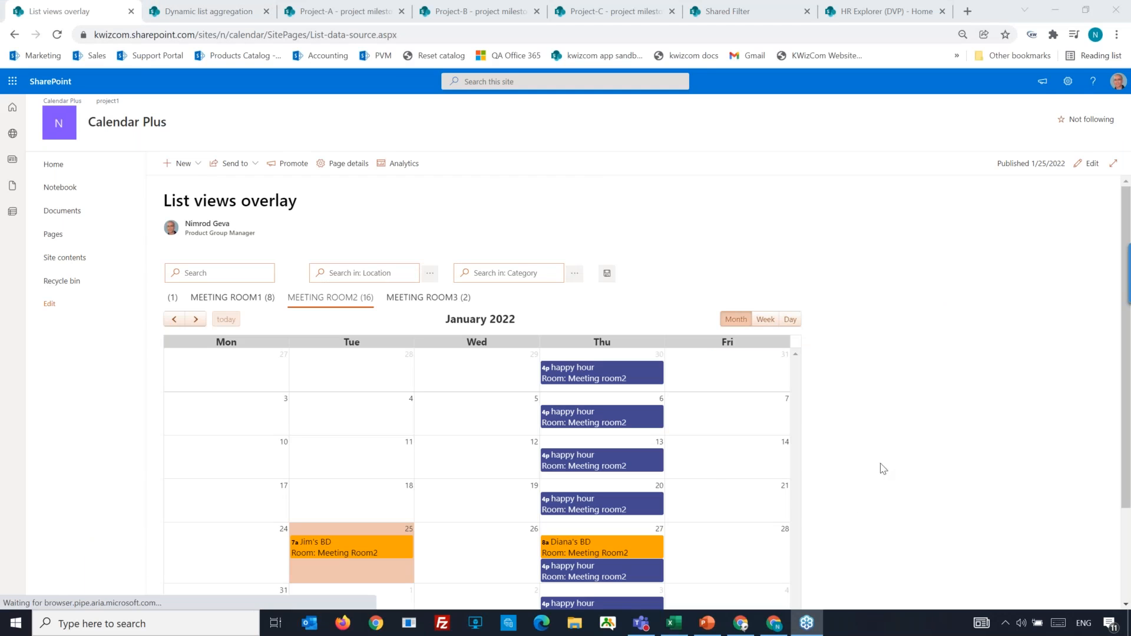
Switch to the Data View Plus basics page in Chrome and open it for editing in full screen.
left_click(742, 624)
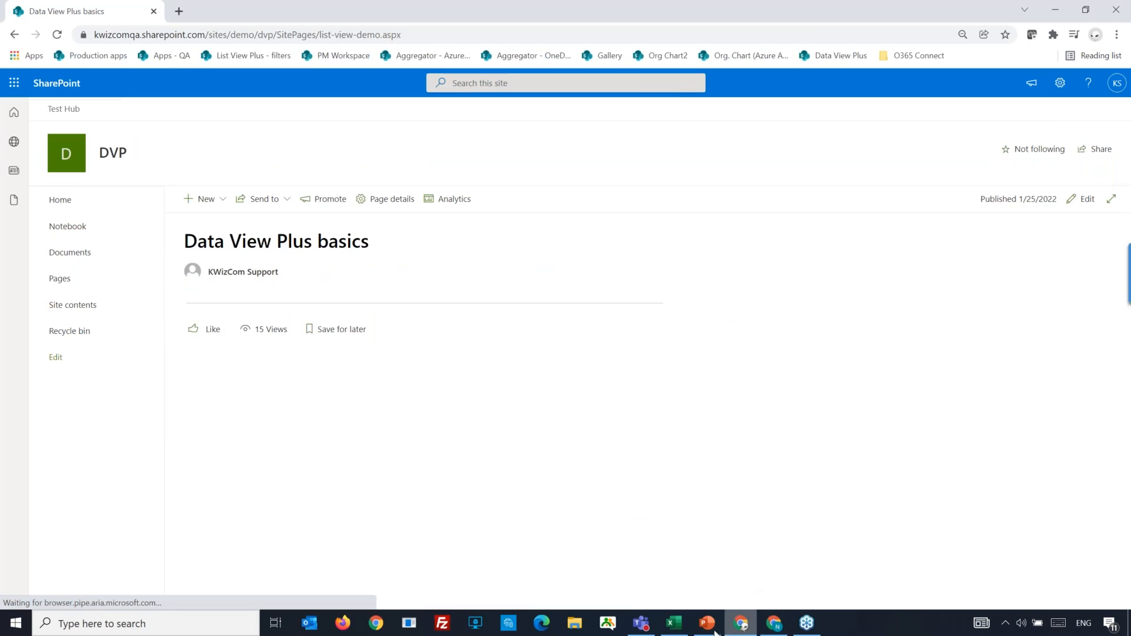
left_click(709, 630)
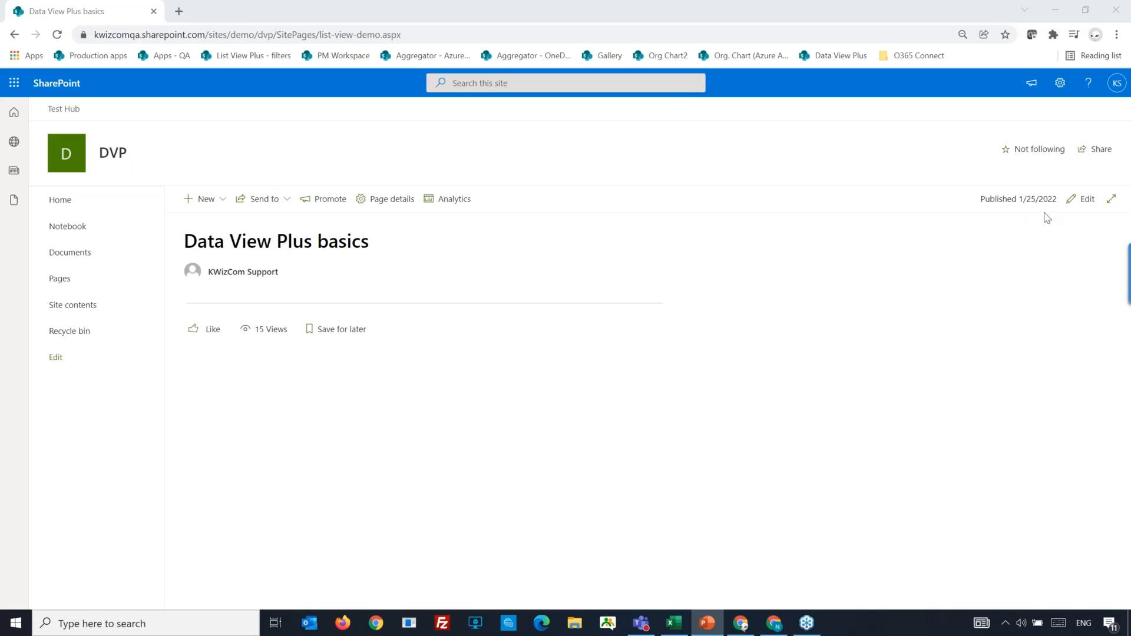
left_click(1072, 200)
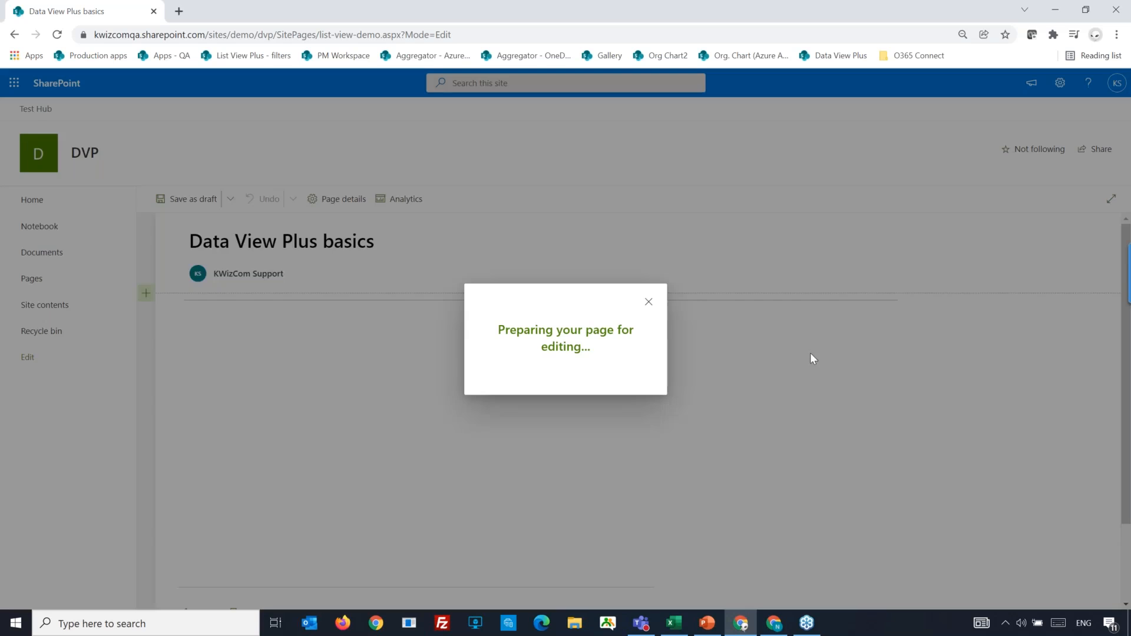
key("F11")
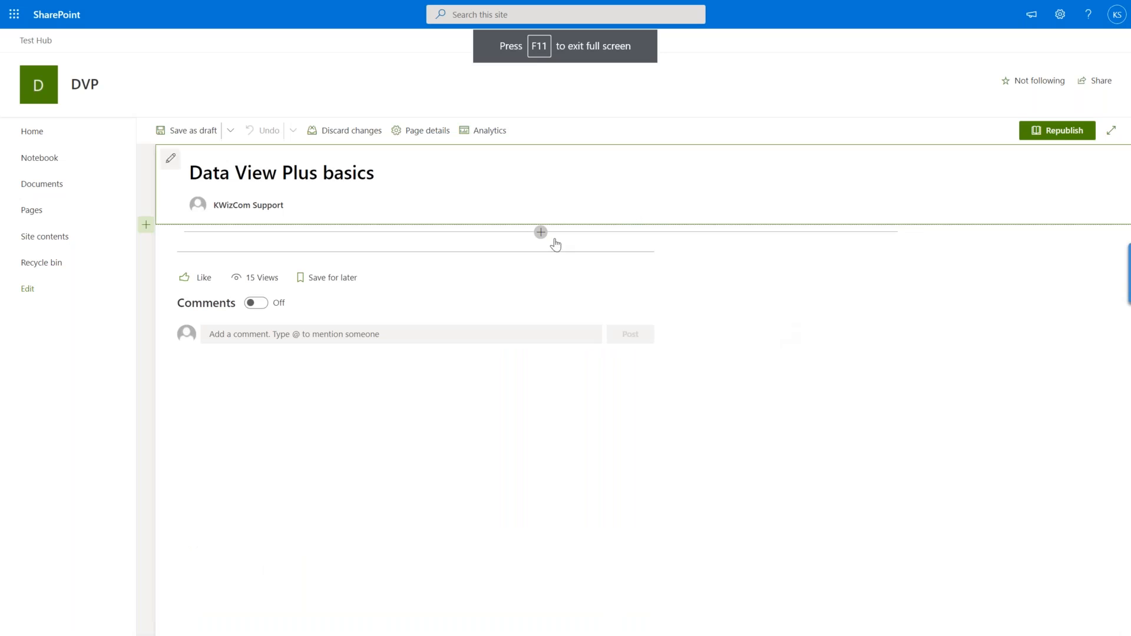
Add a Data View Plus web part to the page and create a new data source in it.
left_click(540, 234)
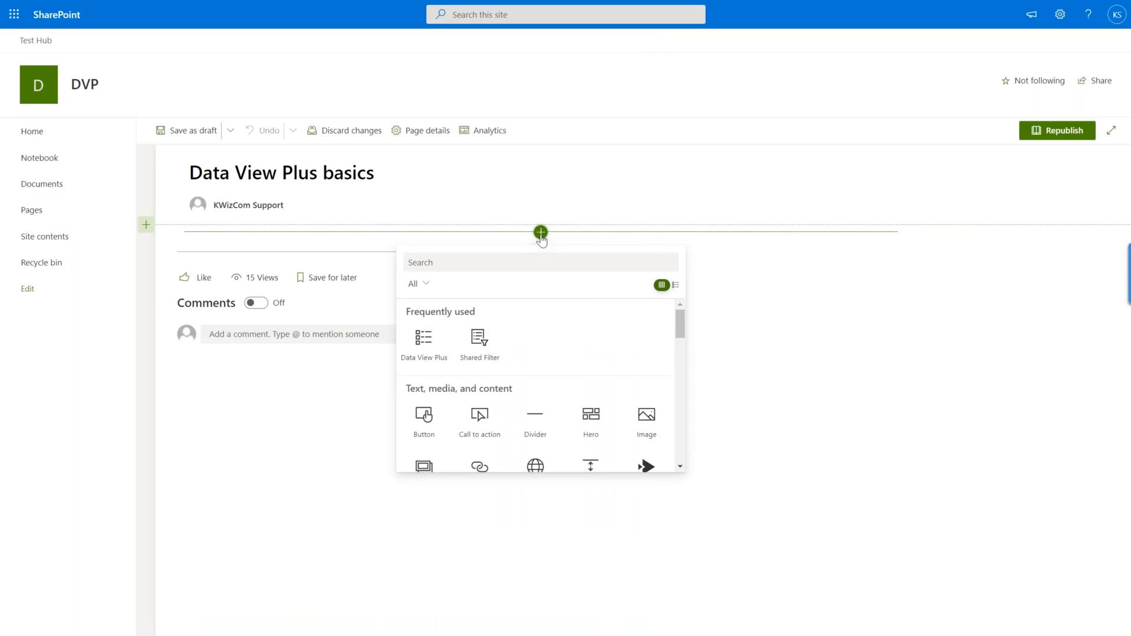
left_click(422, 343)
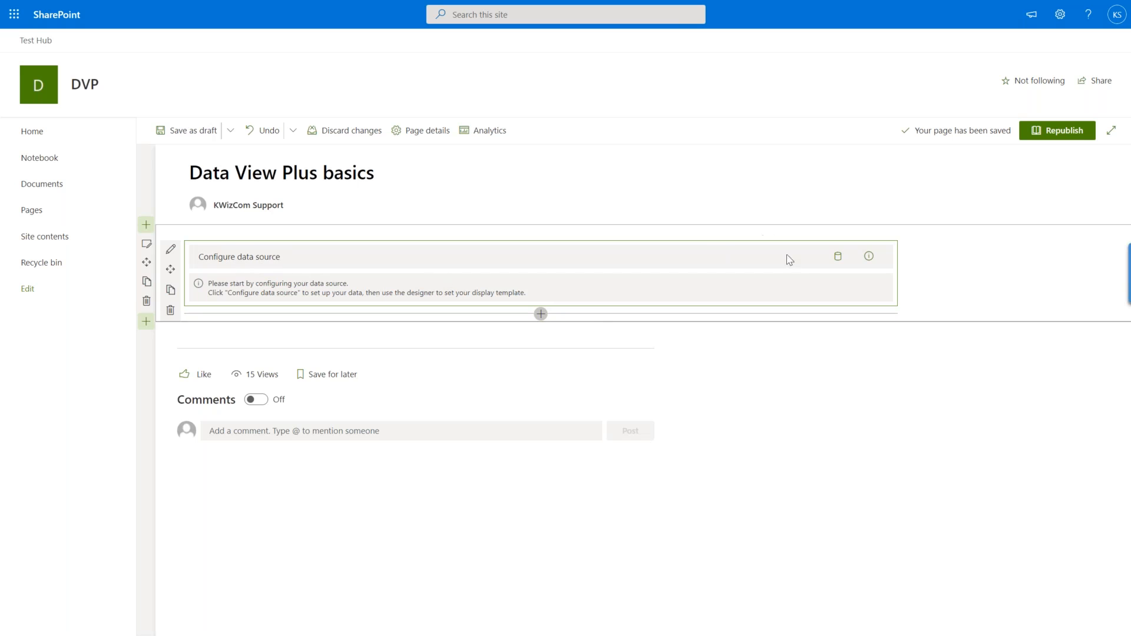
left_click(838, 259)
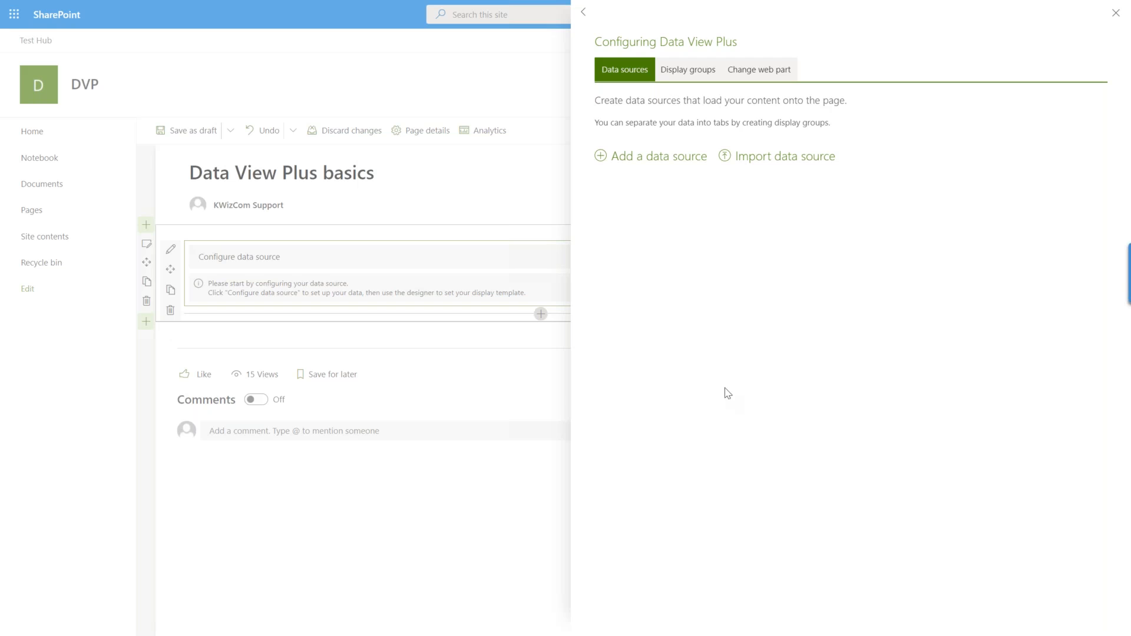
left_click(649, 157)
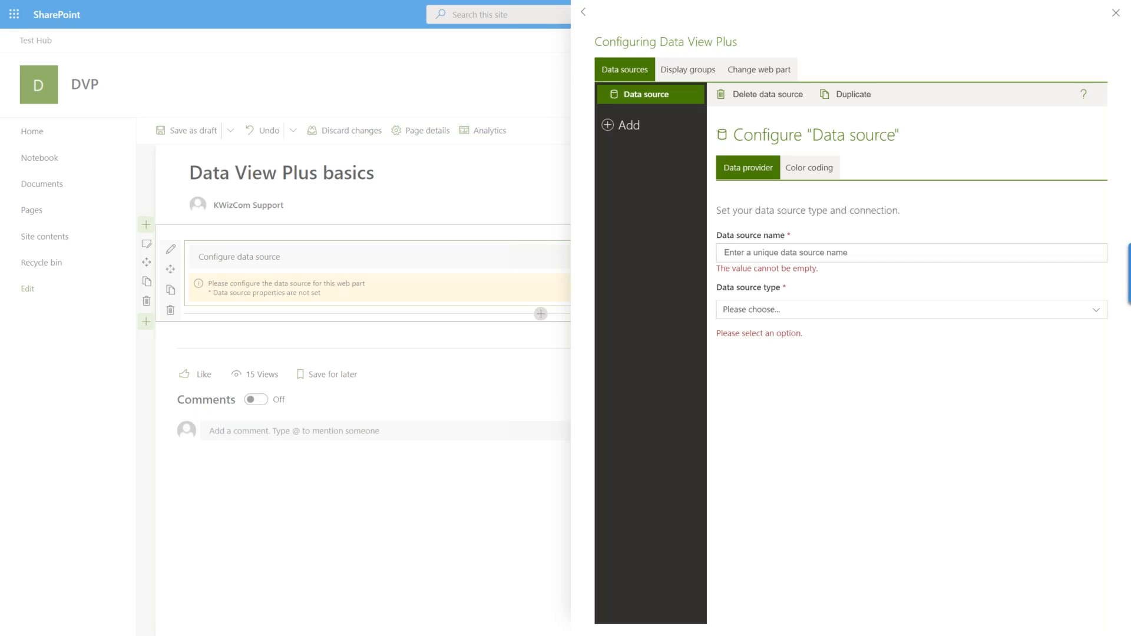
Name the data source "Event budget Requests" and set its type to SharePoint List.
left_click(748, 252)
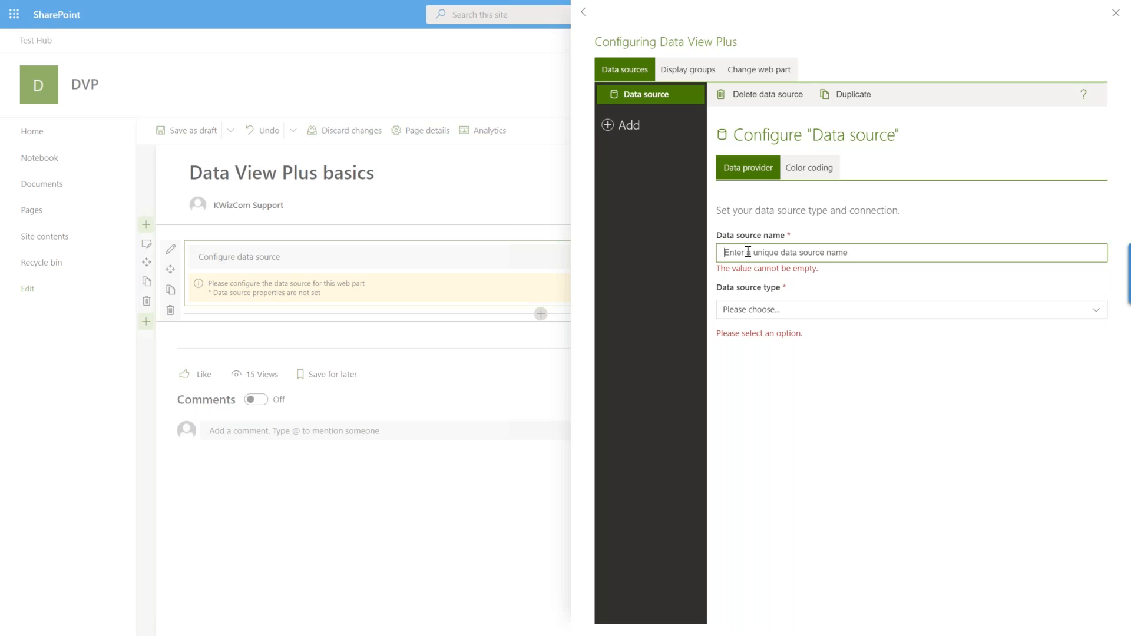
type("Events")
type("udget Requests")
left_click(790, 311)
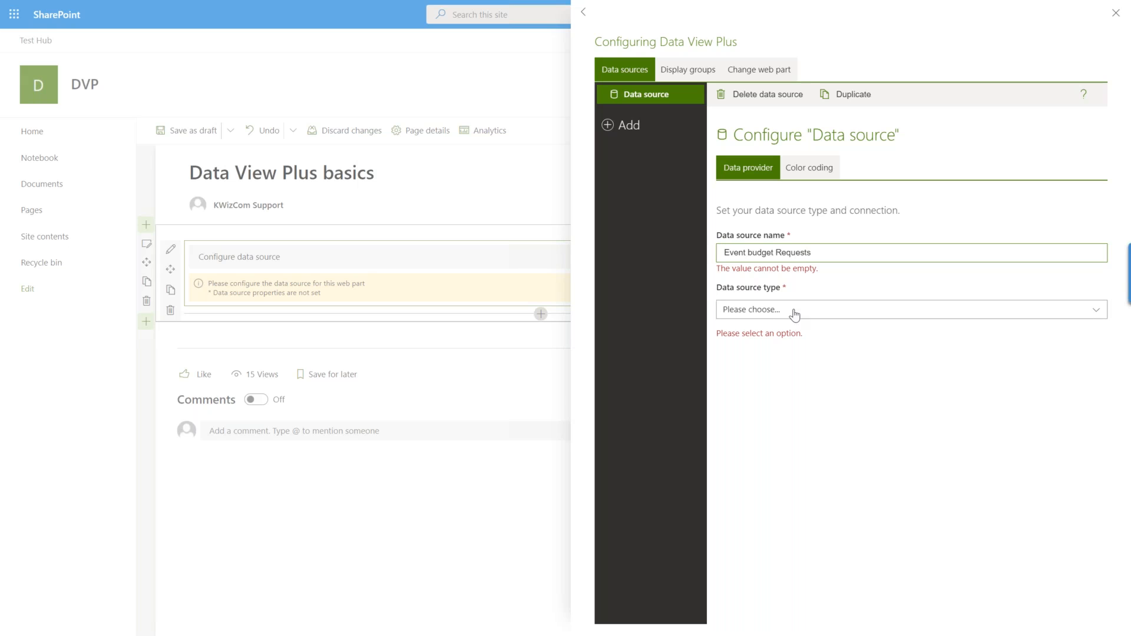
left_click(795, 306)
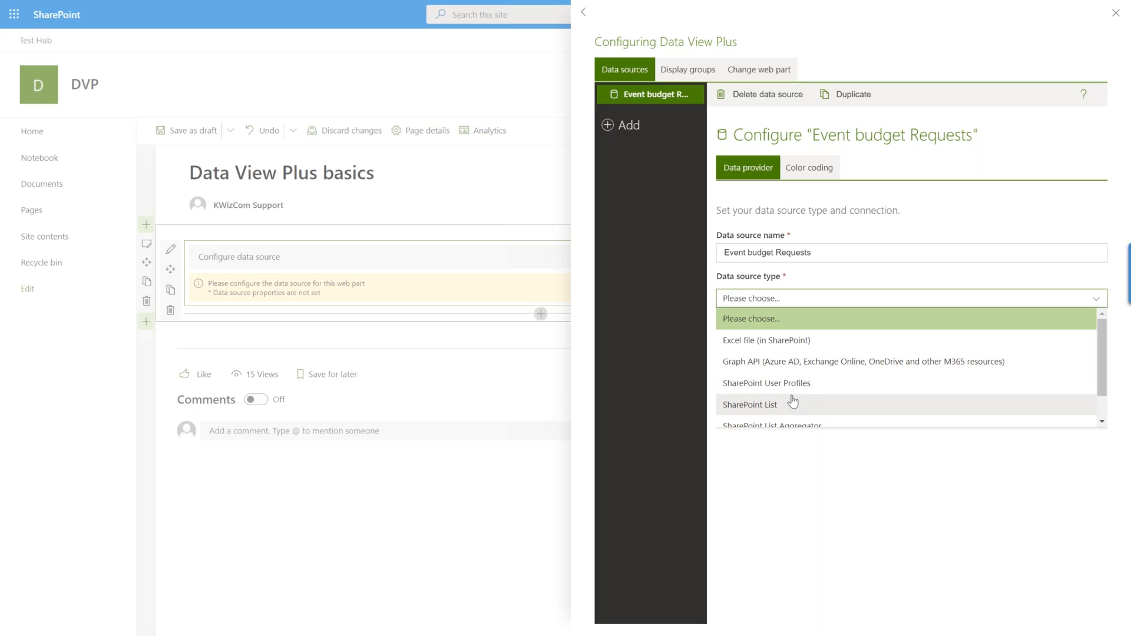
scroll(794, 402, "down", 1)
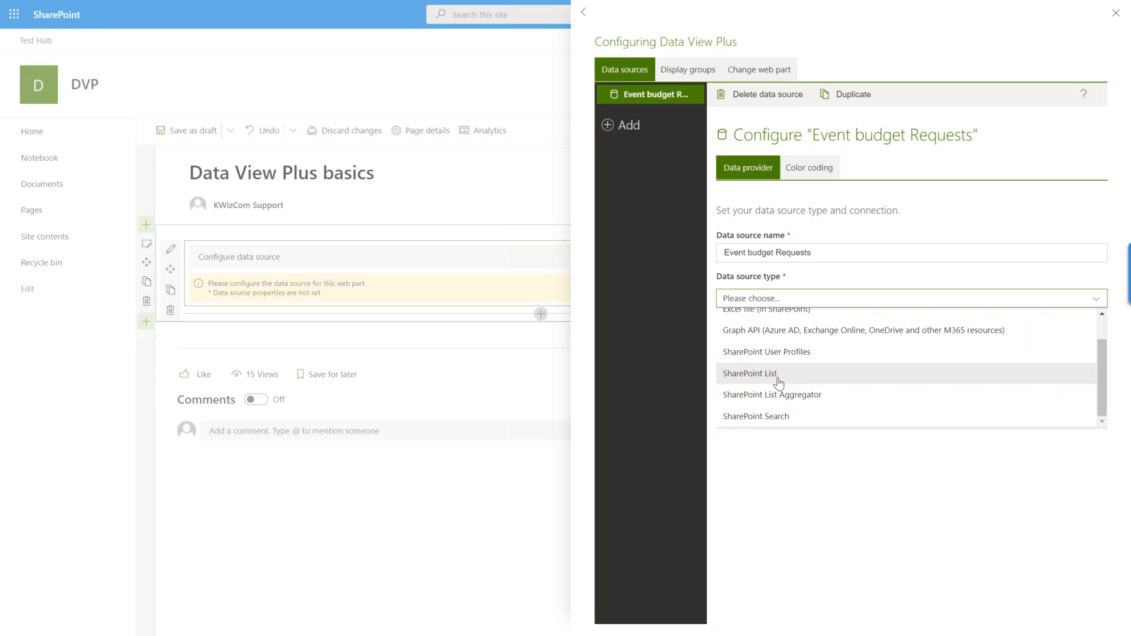
left_click(779, 382)
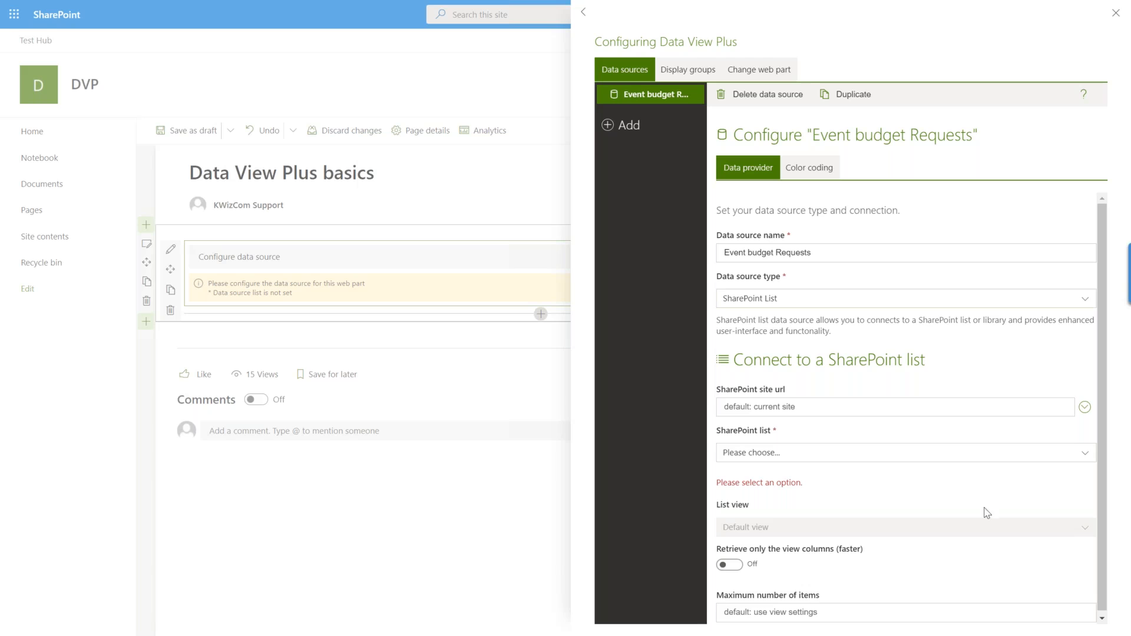
left_click(834, 409)
type("https://kwizcomqa.sharepoint.com/sites/qa/aggregator")
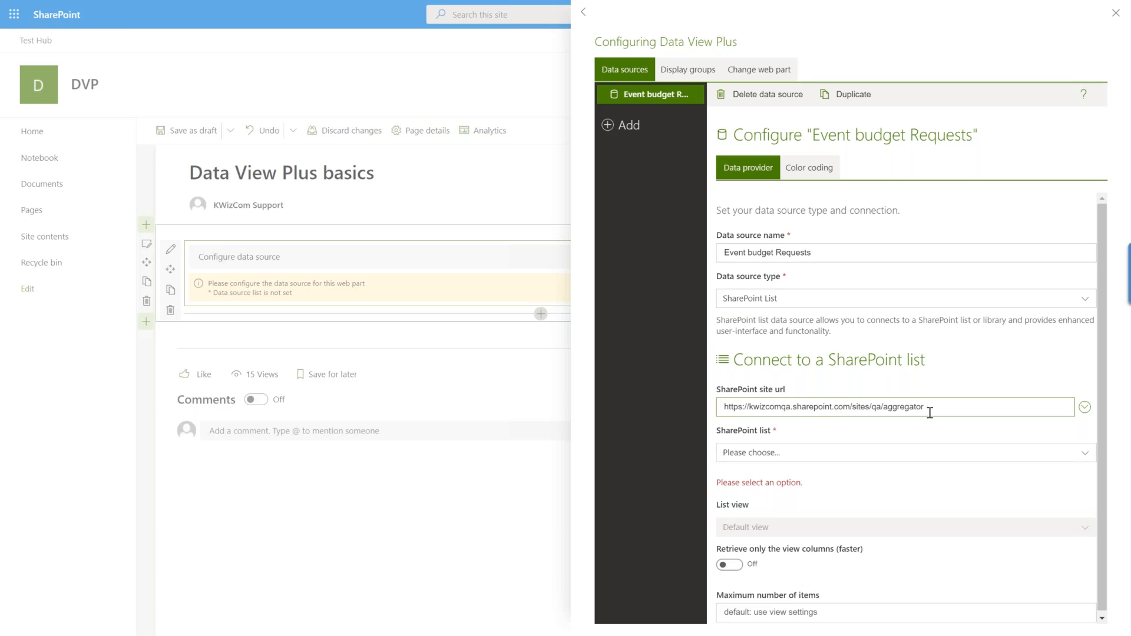
left_click(1003, 461)
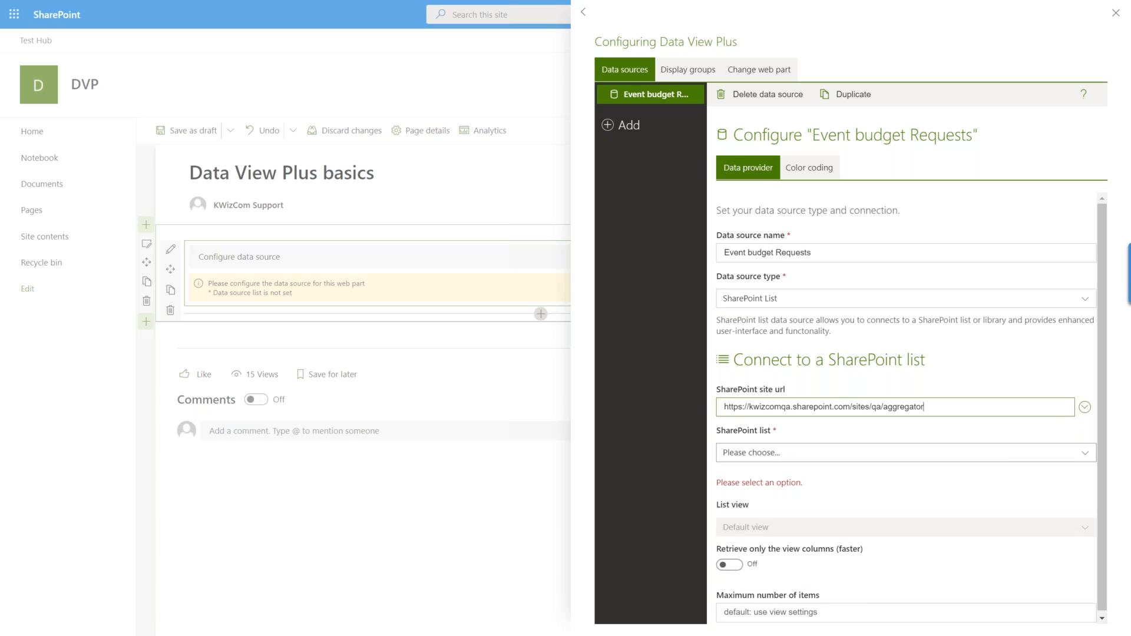
left_click(1008, 464)
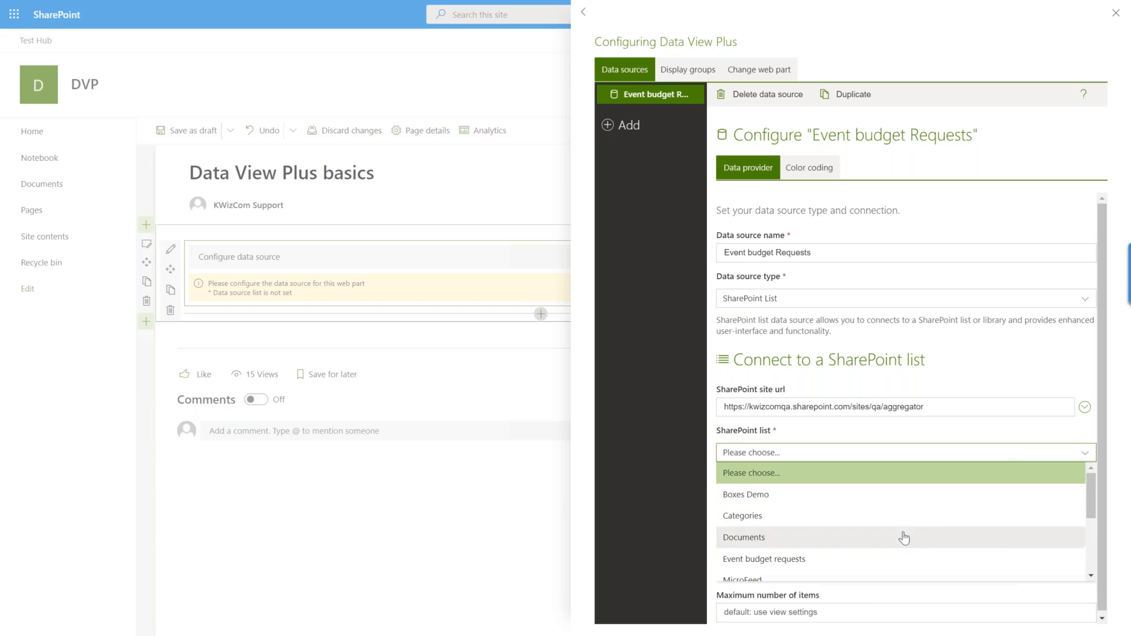
left_click(805, 562)
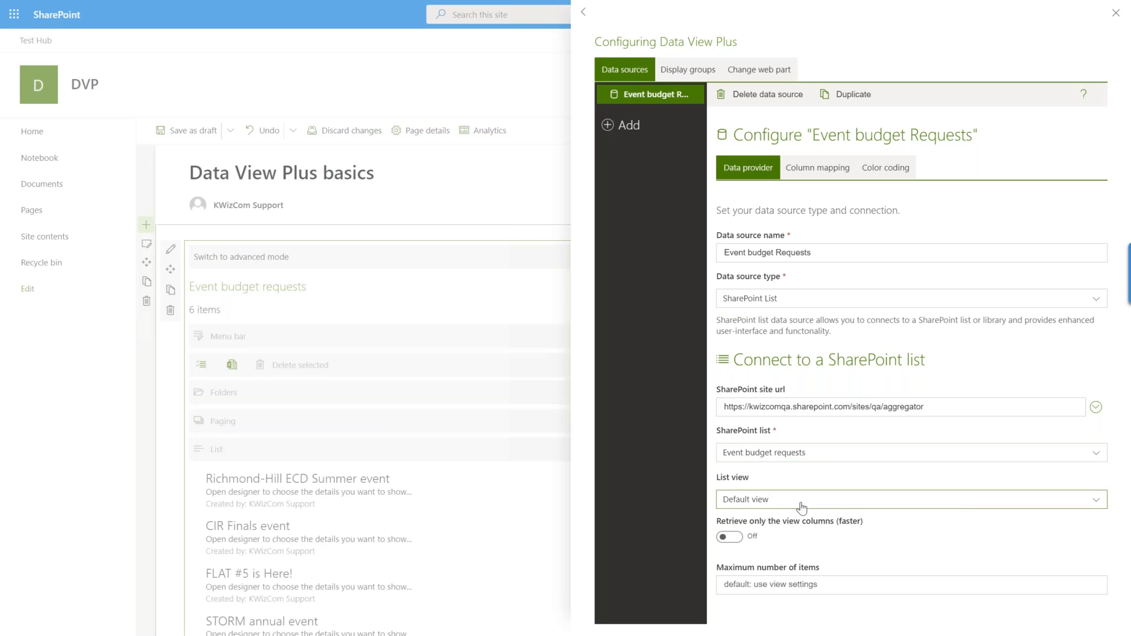
Set the data source's list view to All Items and close the web part configuration.
left_click(1096, 501)
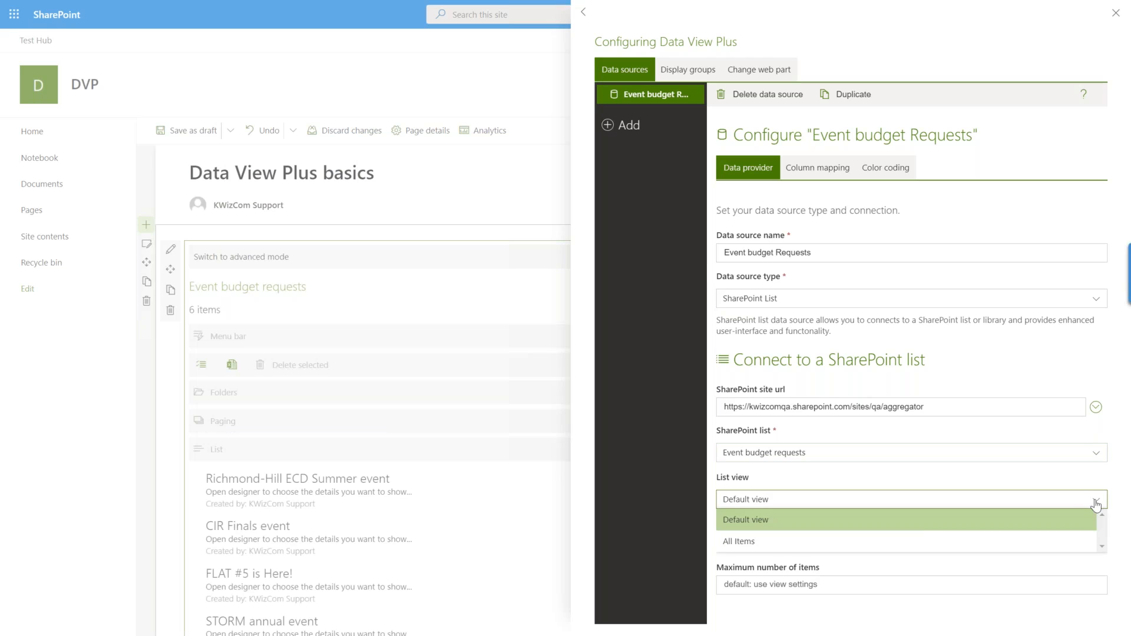
left_click(923, 542)
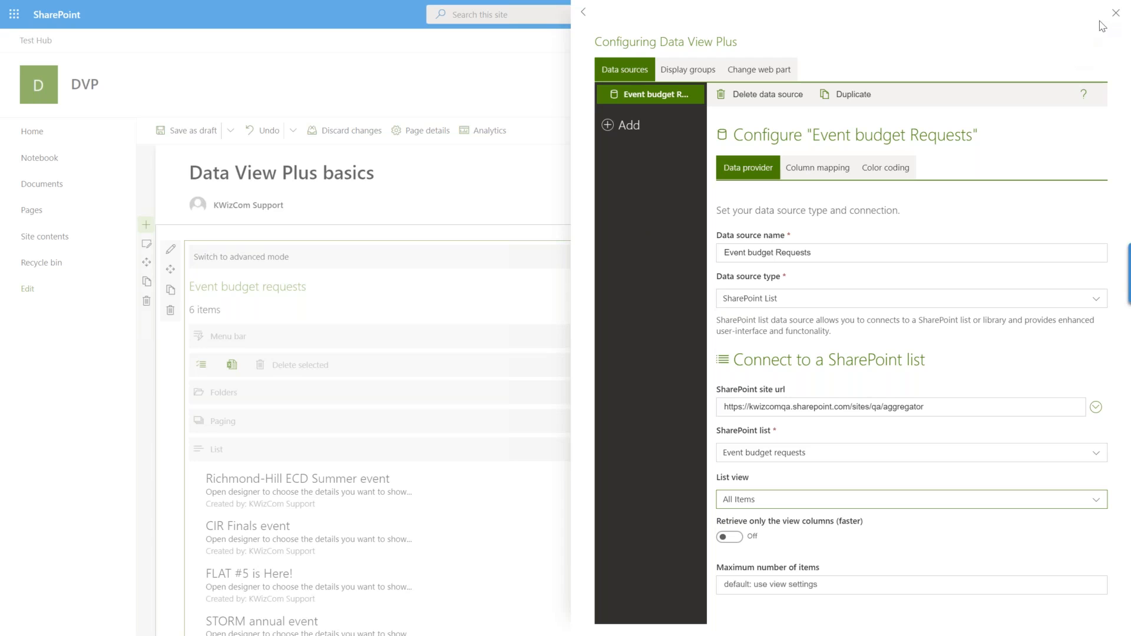
left_click(1115, 13)
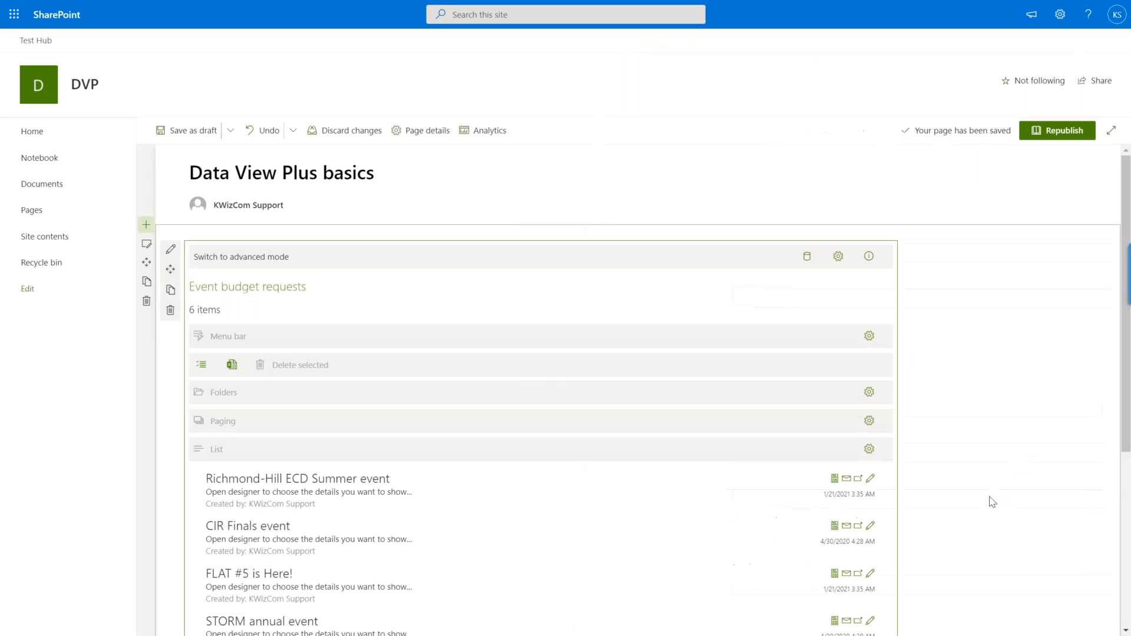
left_click(1021, 480)
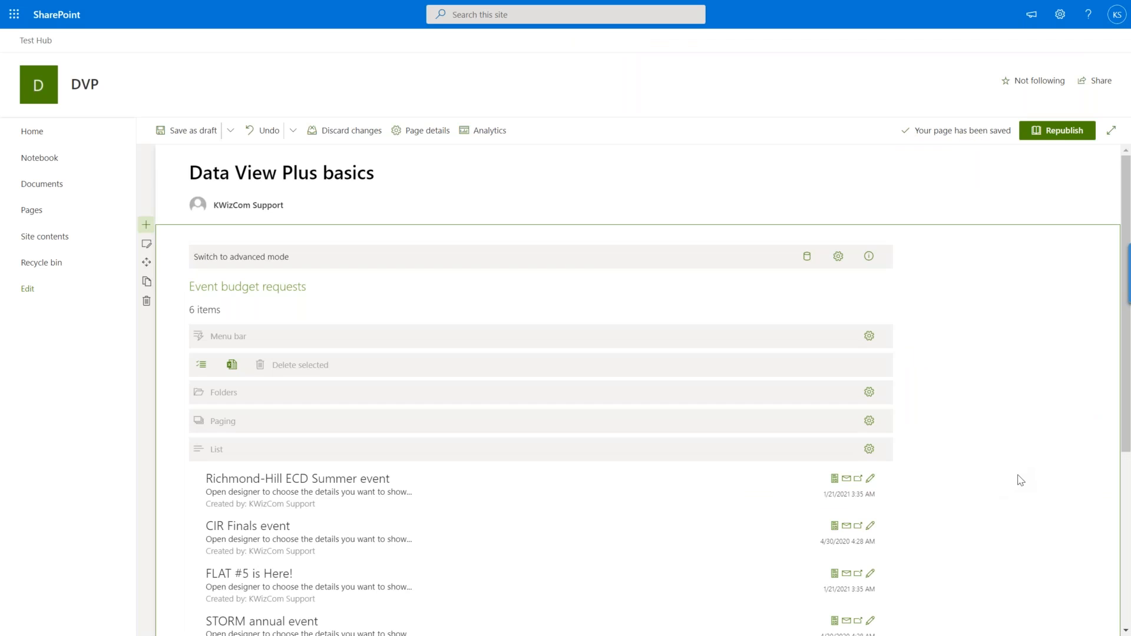
Turn off Folders in the web part's layout and change its content control from List to Table.
key("ctrl+minus")
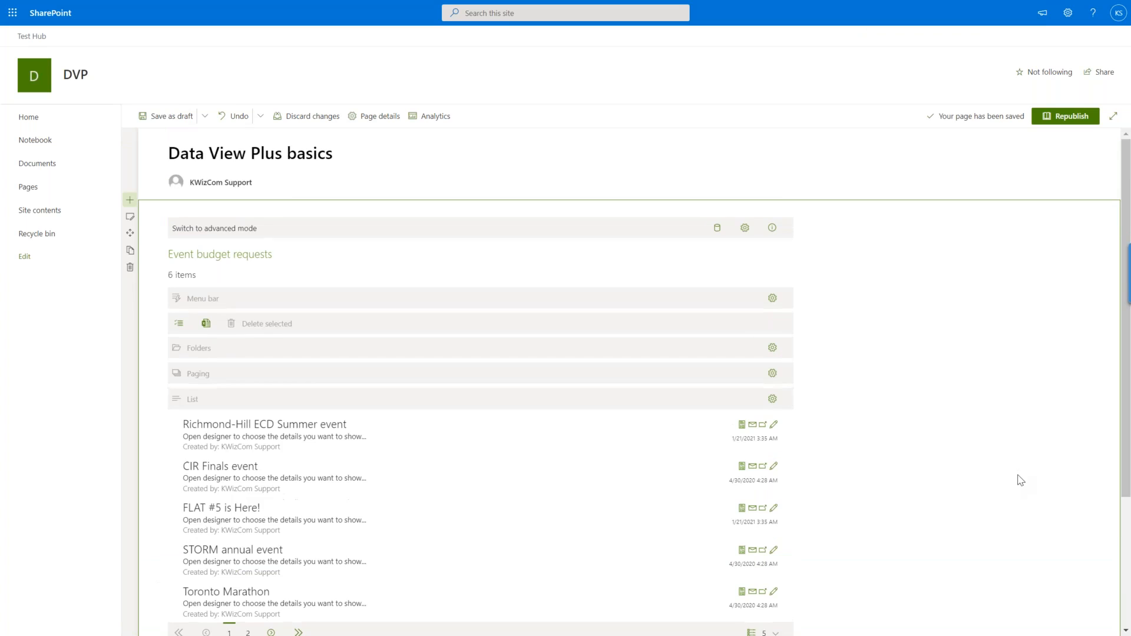
scroll(1021, 481, "down", 1)
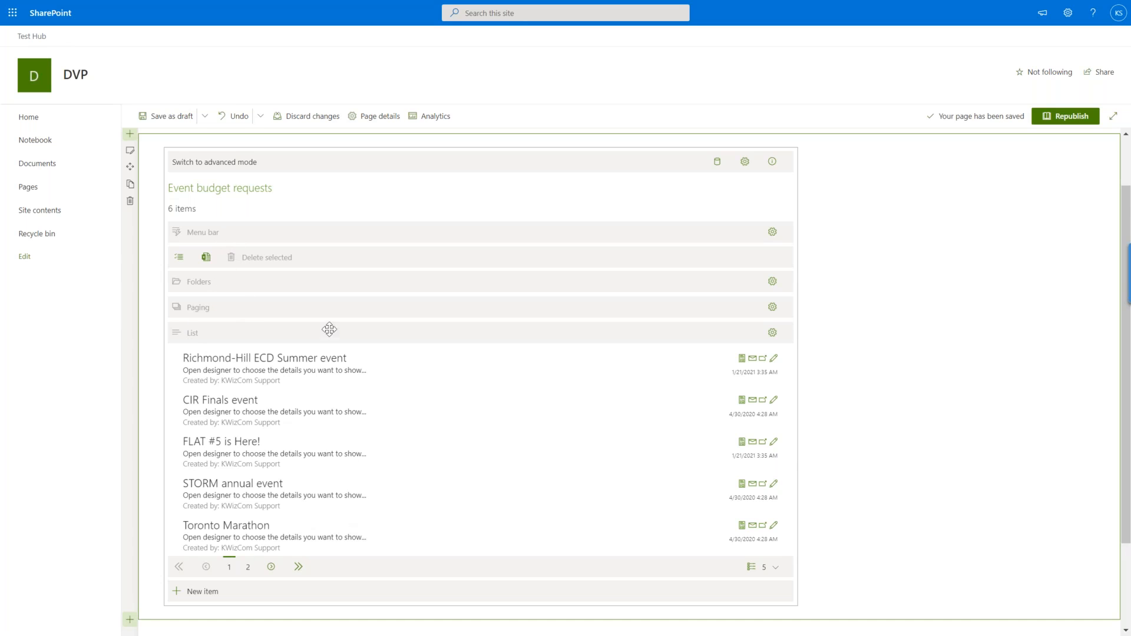
scroll(925, 470, "up", 1)
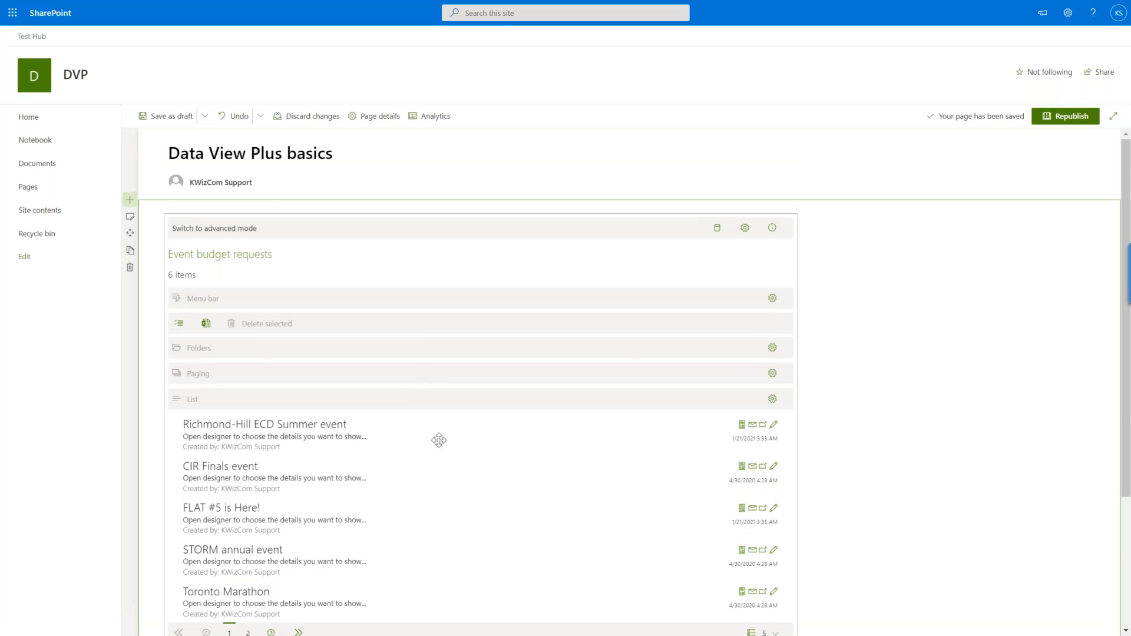
left_click(749, 231)
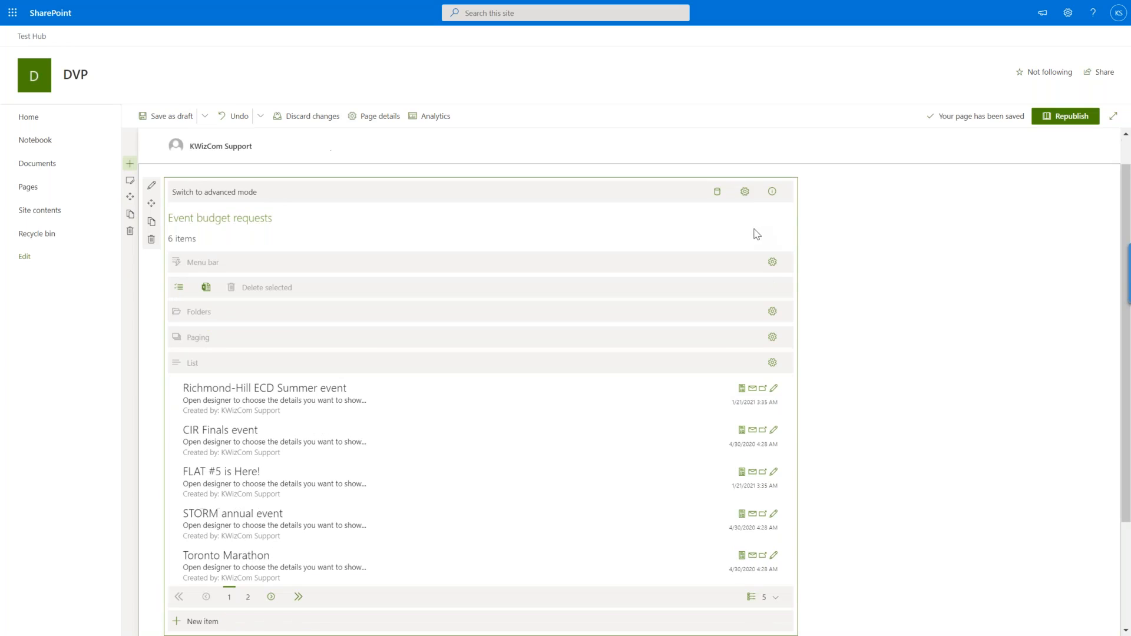
left_click(745, 193)
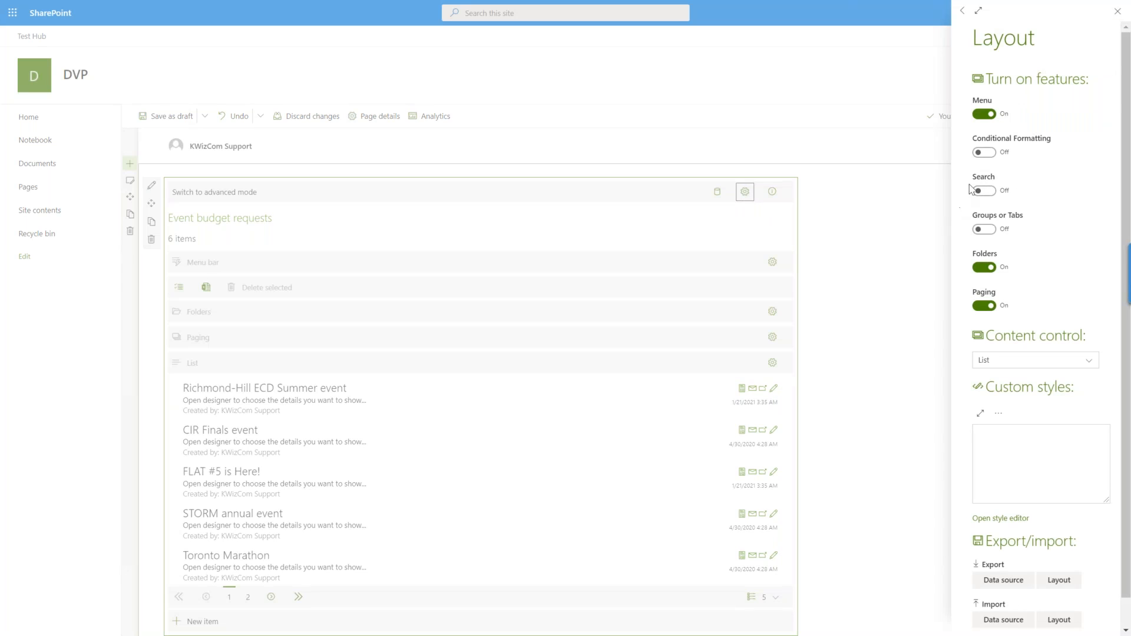
left_click(983, 268)
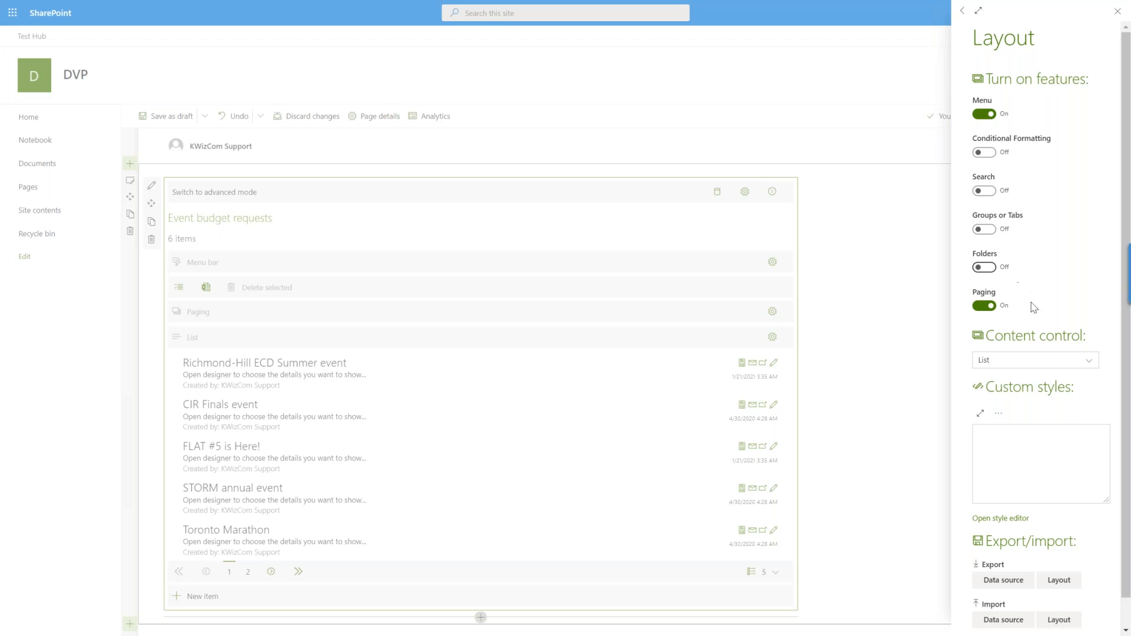
left_click(1062, 367)
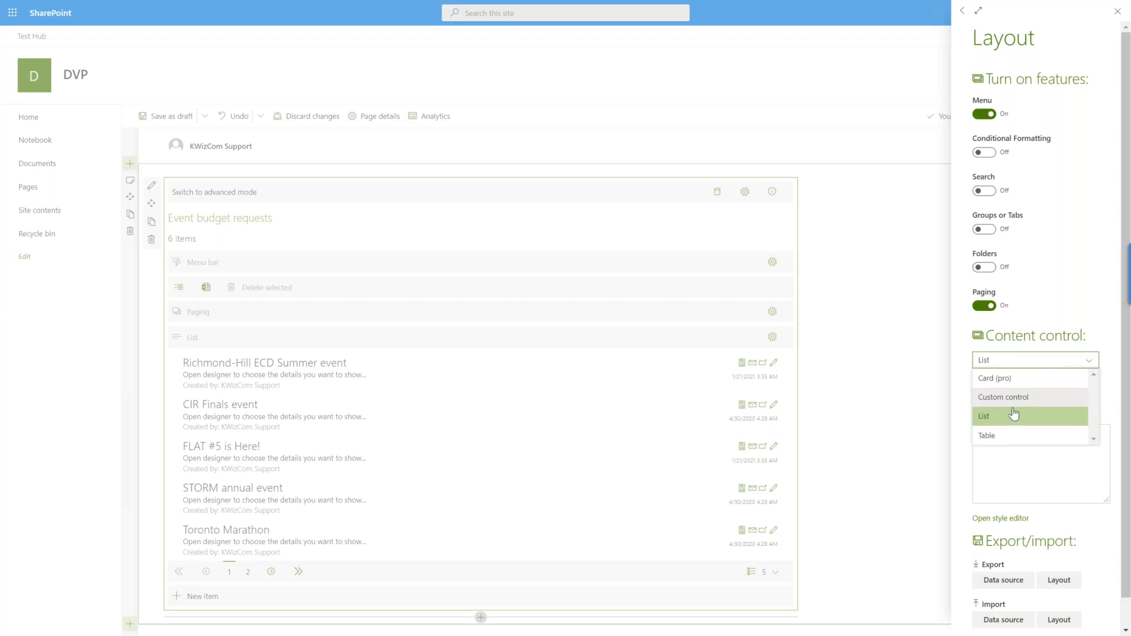
left_click(1005, 442)
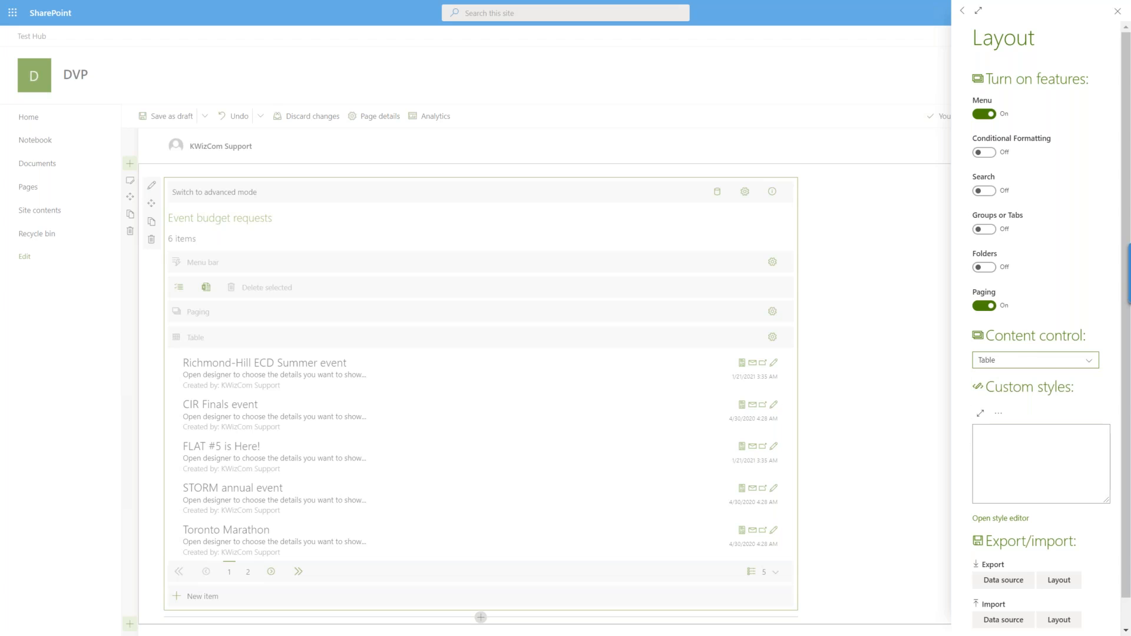
left_click(1117, 12)
left_click(942, 442)
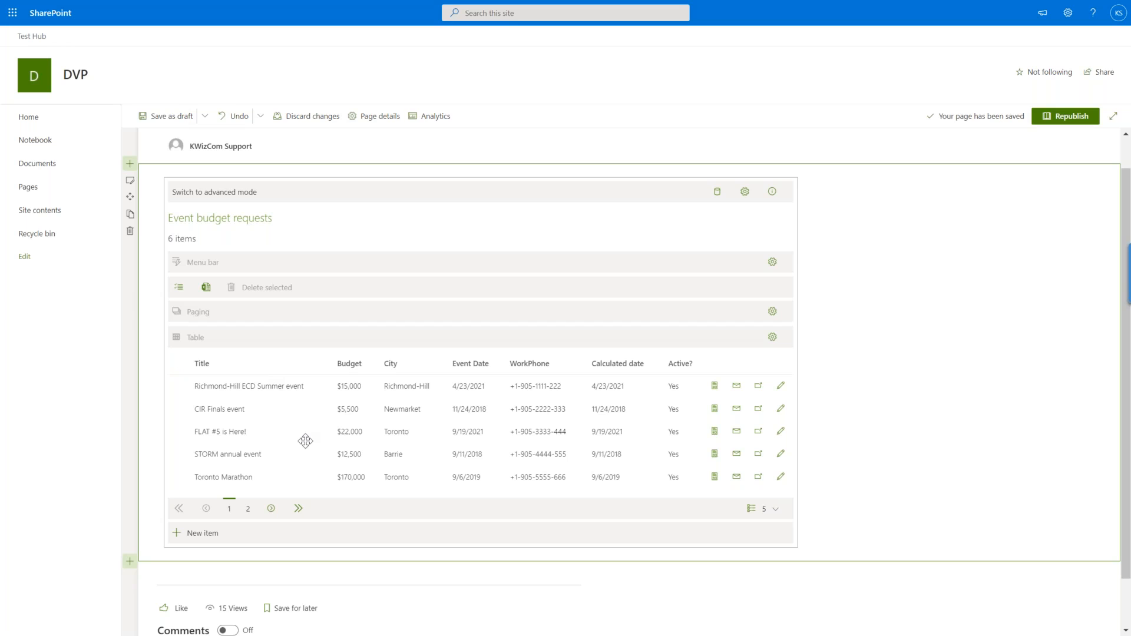
Turn on Groups or Tabs with the Tabs type in the web part's layout and make City the tab field.
left_click(745, 193)
left_click(745, 192)
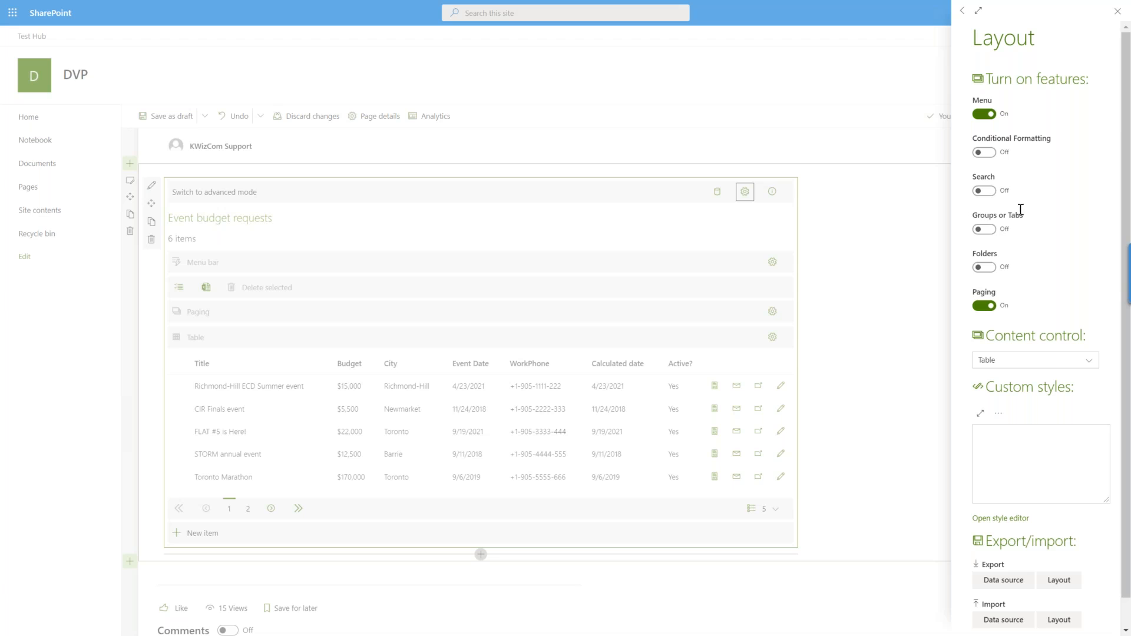
left_click(985, 230)
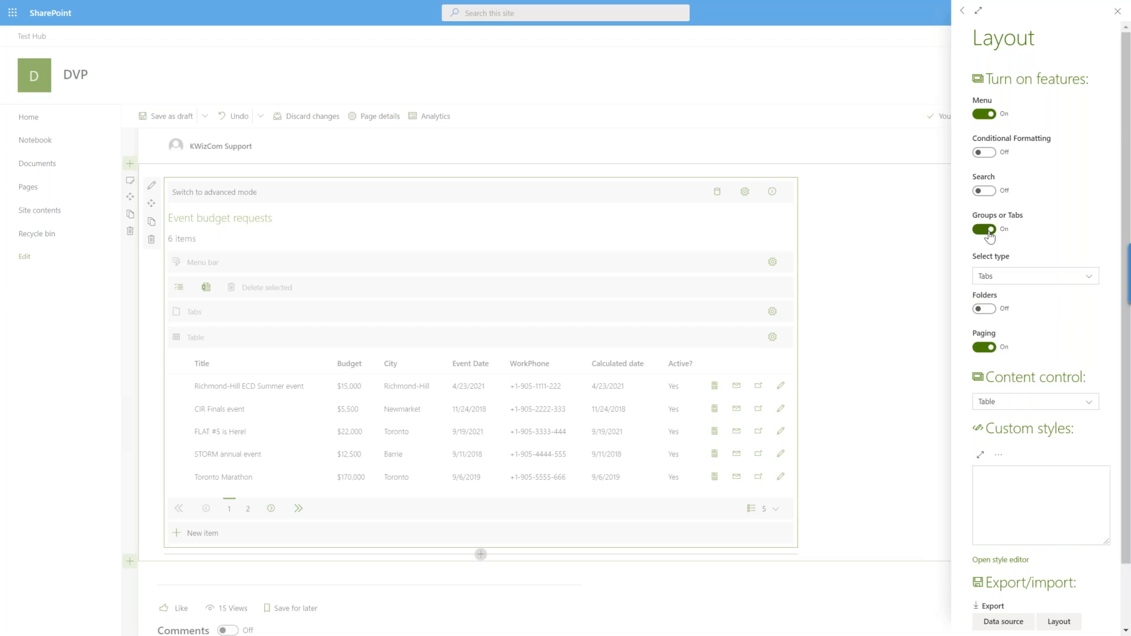
left_click(1118, 10)
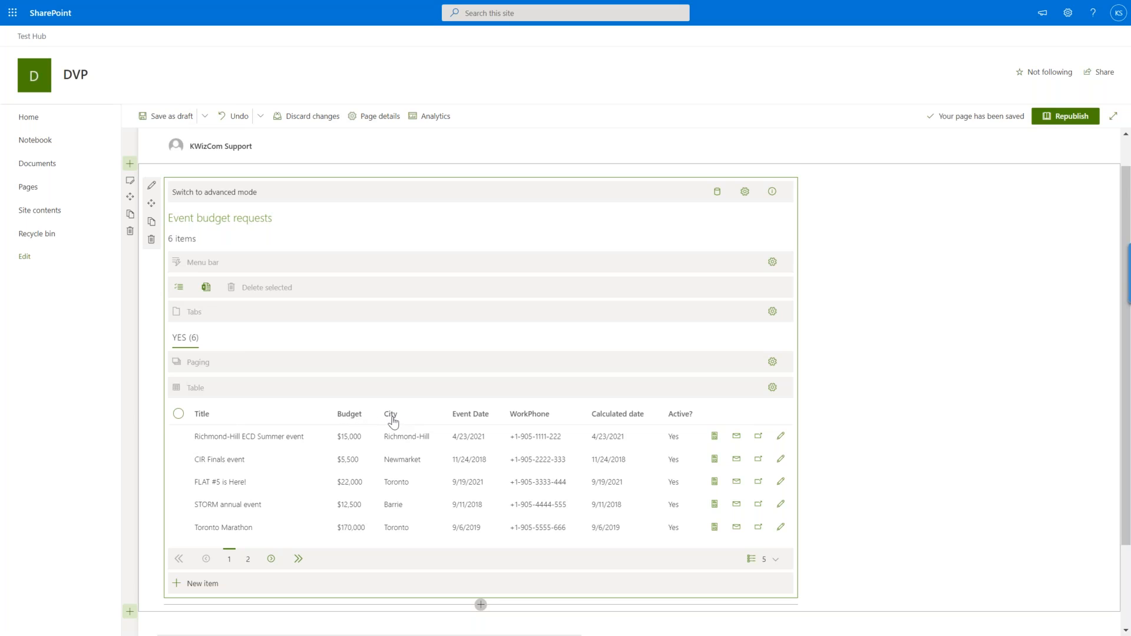
left_click_drag(393, 422, 398, 340)
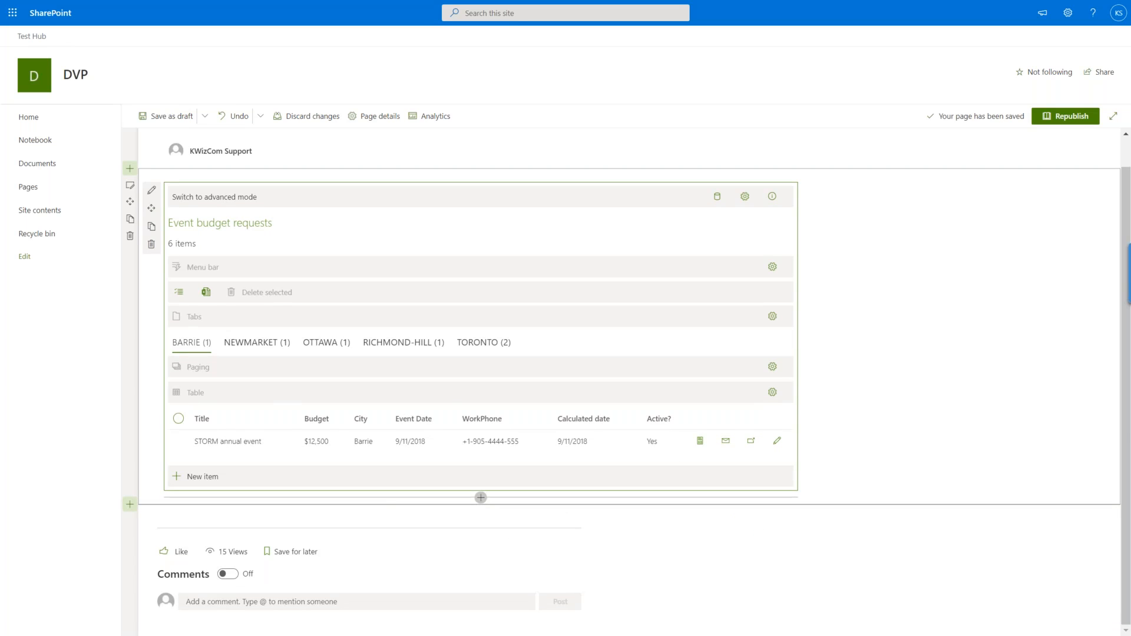
View the items under the Newmarket, Ottawa, Richmond-Hill and Toronto tabs, then return to the Barrie tab.
left_click(255, 348)
left_click(323, 347)
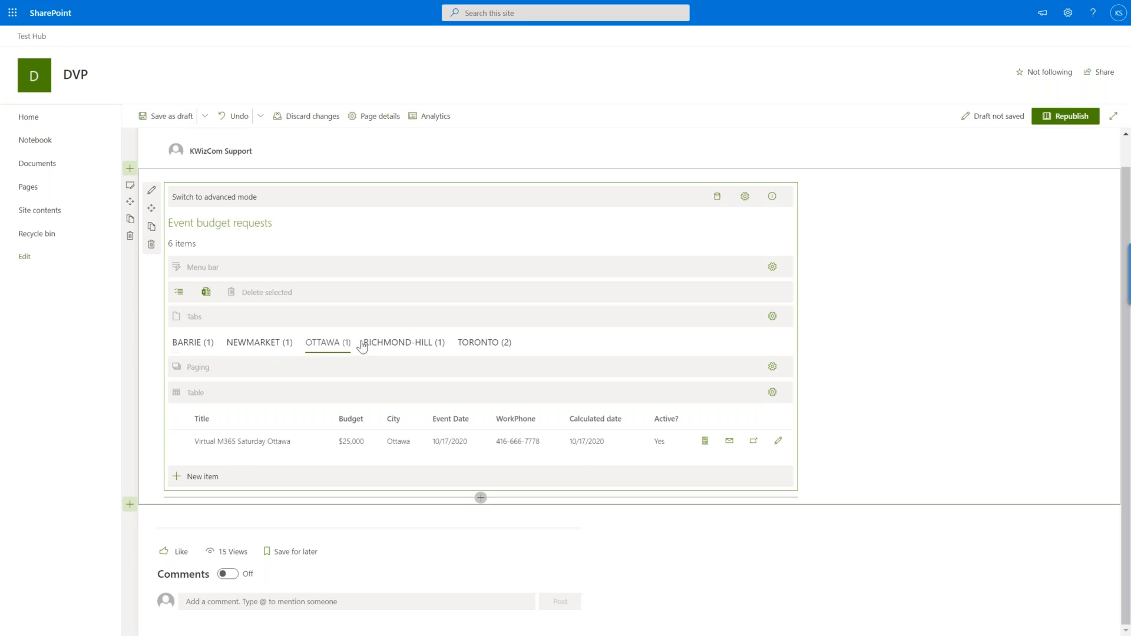
left_click(396, 347)
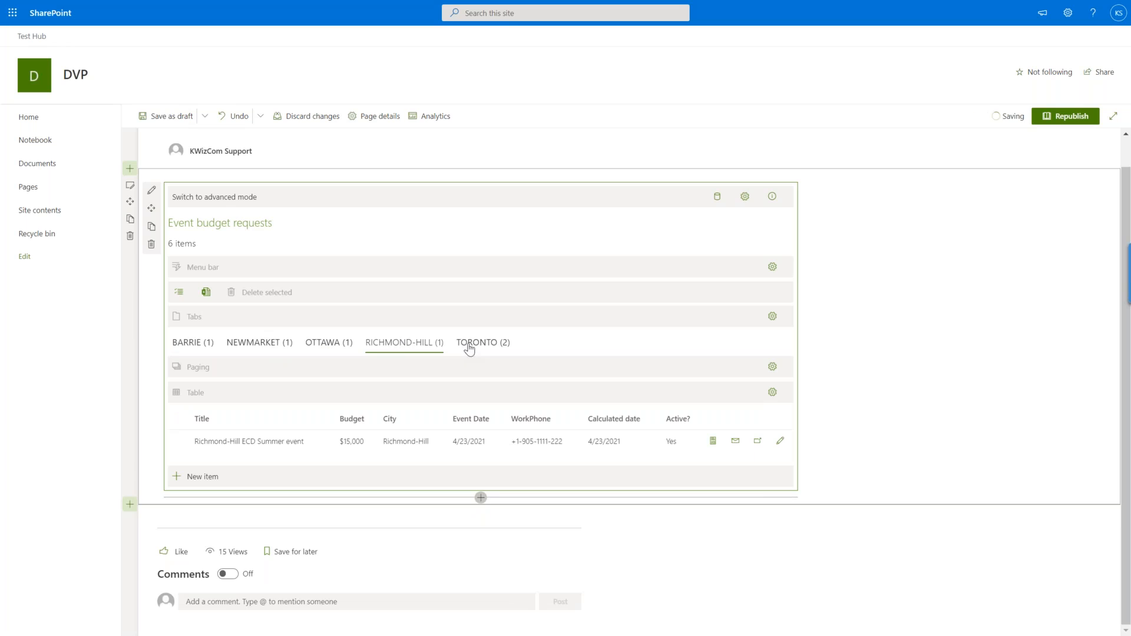
left_click(469, 347)
left_click(204, 347)
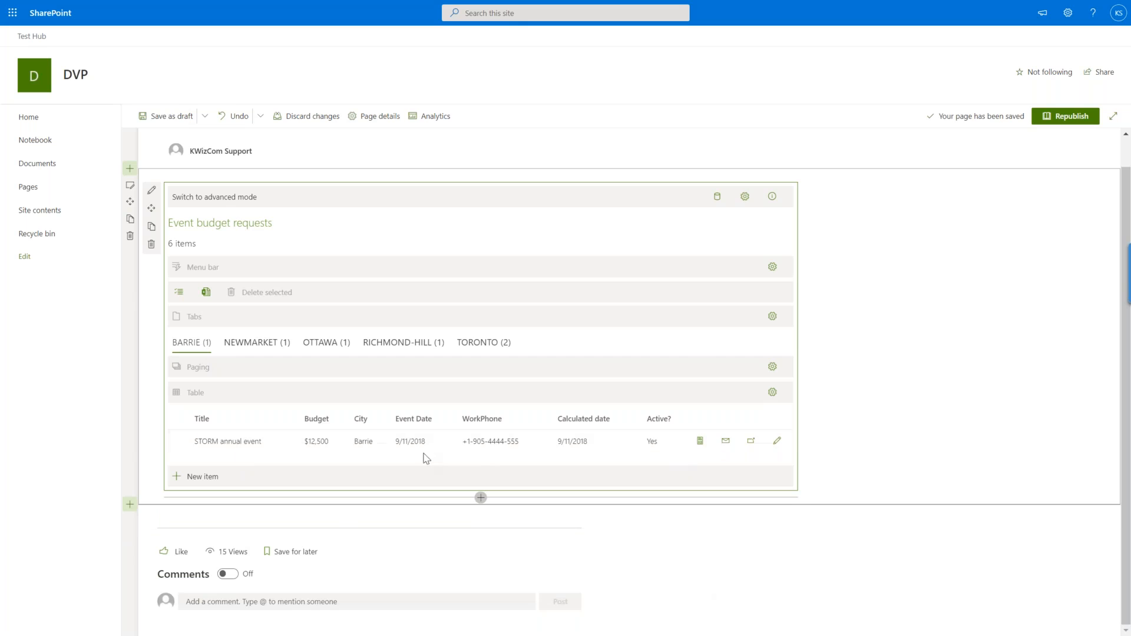
Change the layout's Groups or Tabs type to Groups and close the layout settings.
left_click(745, 196)
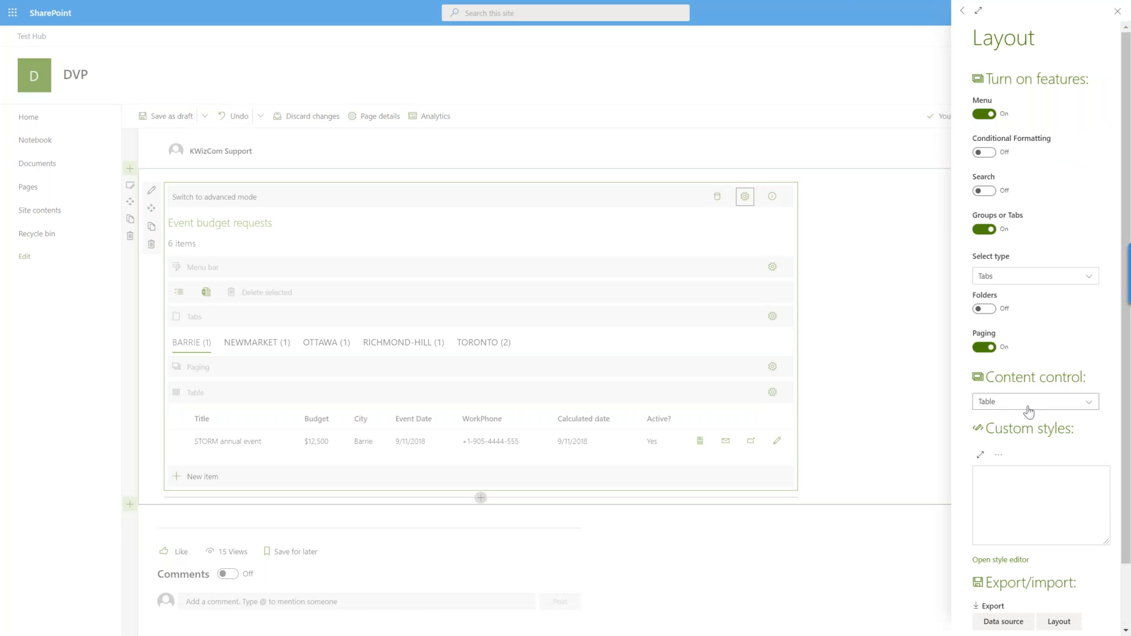
left_click(1018, 277)
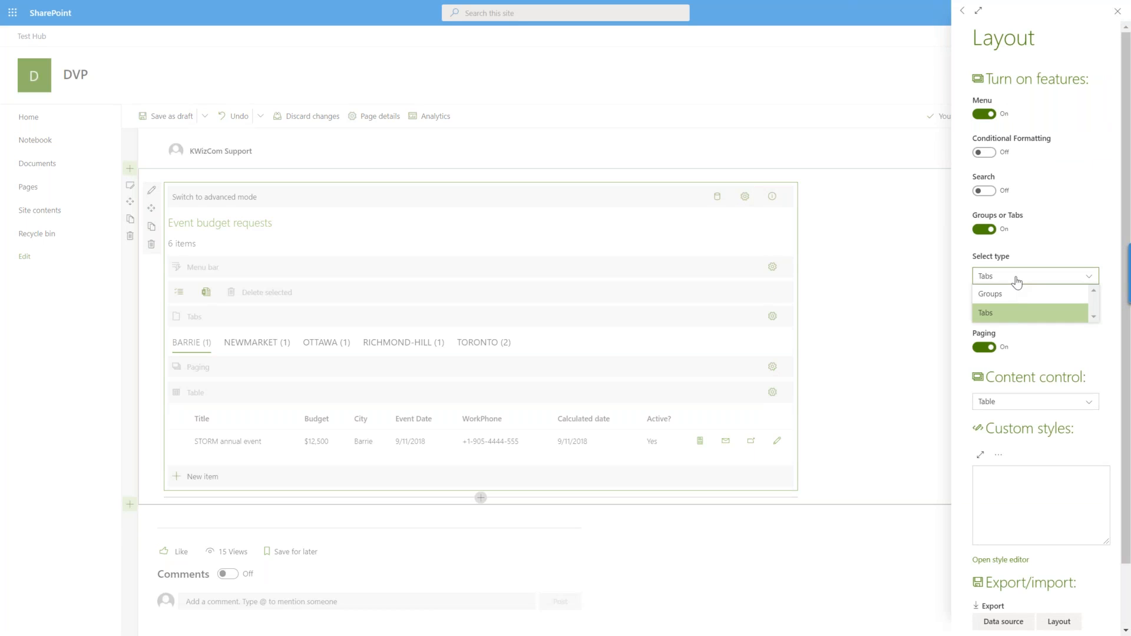
left_click(1011, 294)
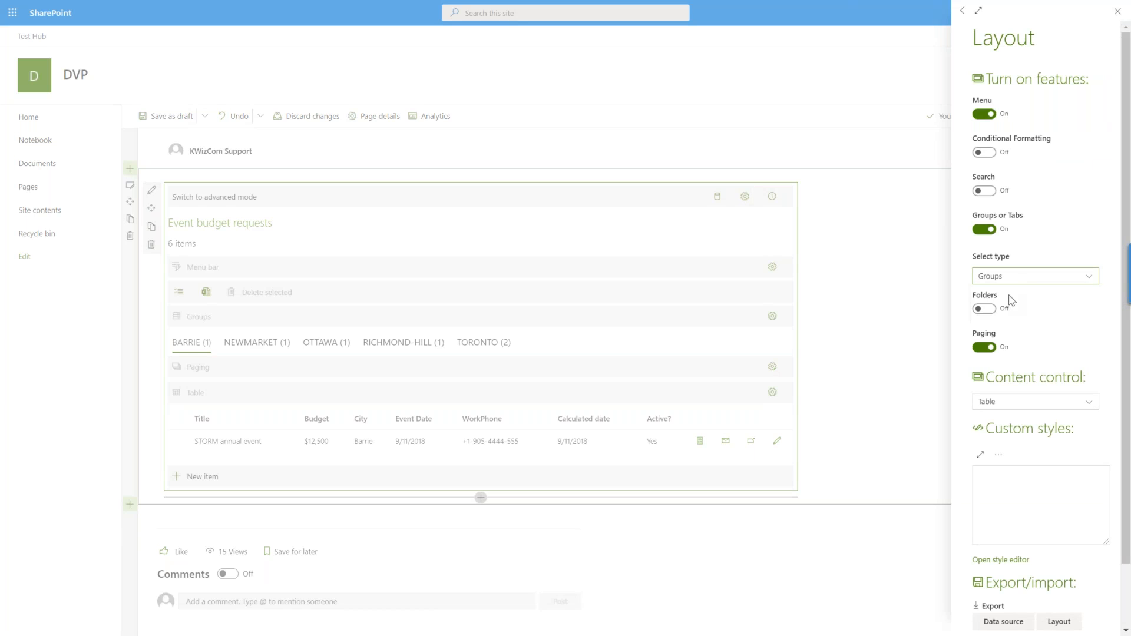
left_click(888, 297)
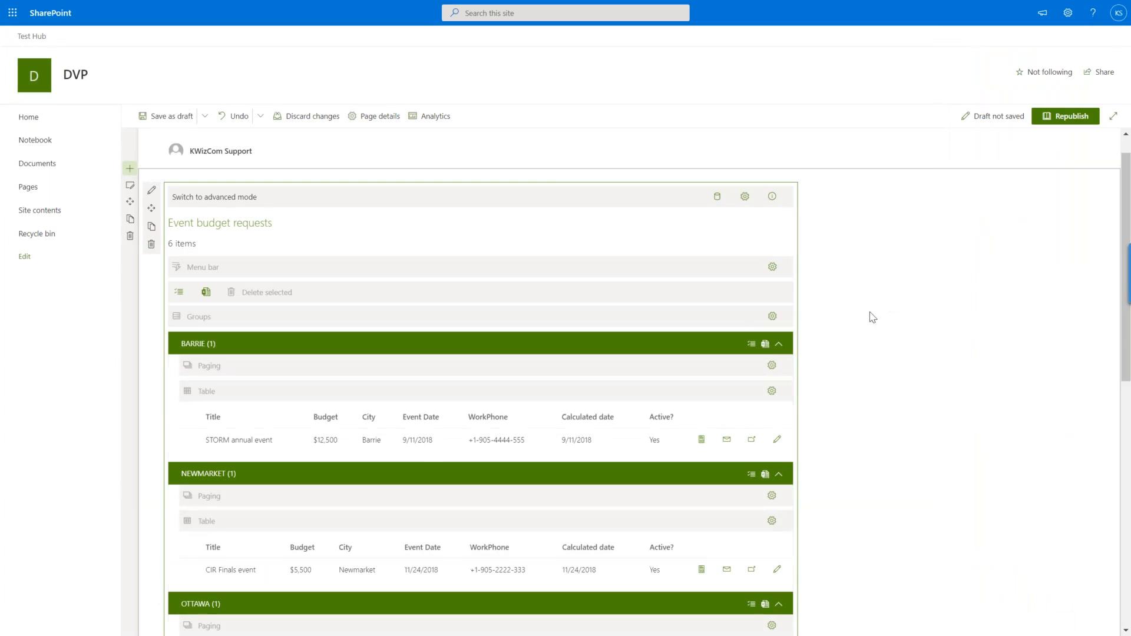
Collapse the Barrie, Newmarket and Ottawa groups, then expand Ottawa and Barrie again.
left_click(478, 352)
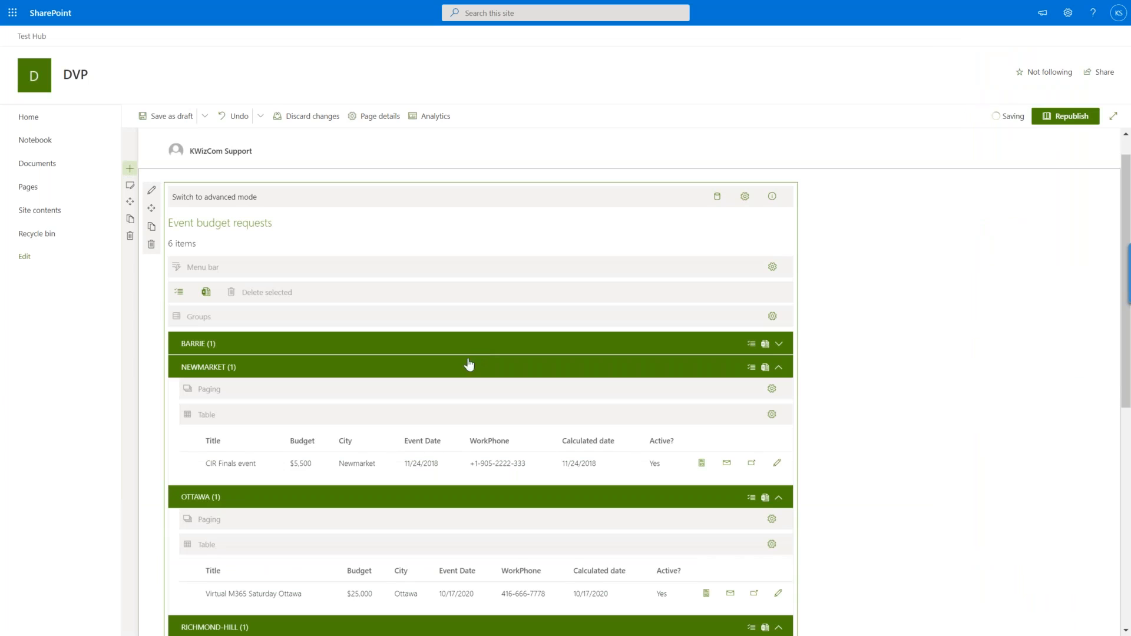
left_click(470, 370)
left_click(456, 399)
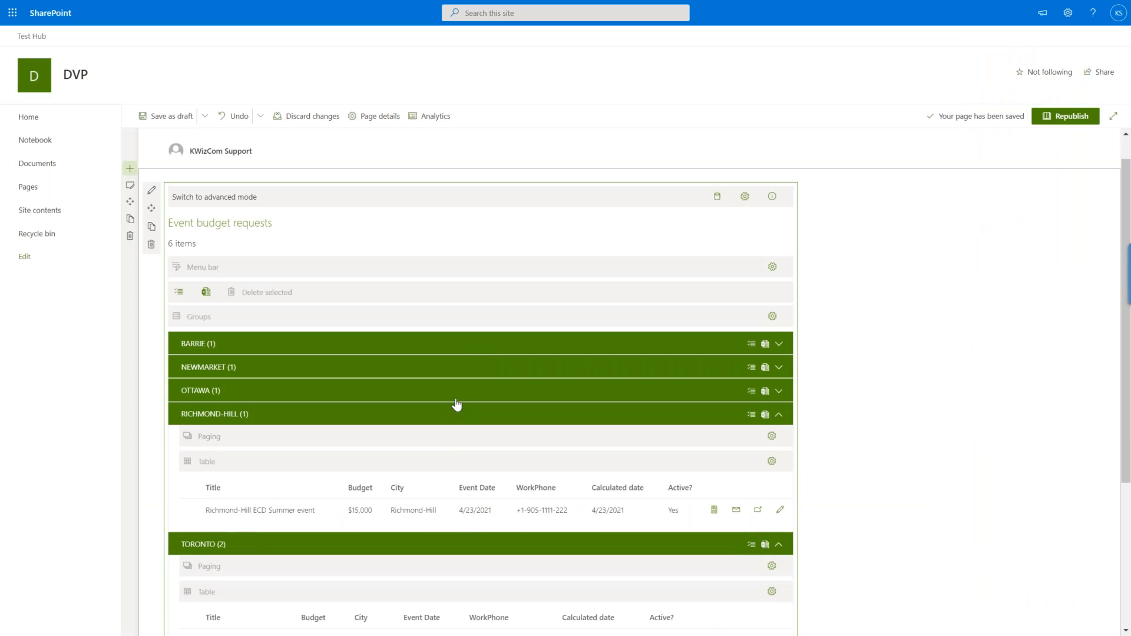
left_click(456, 399)
left_click(462, 352)
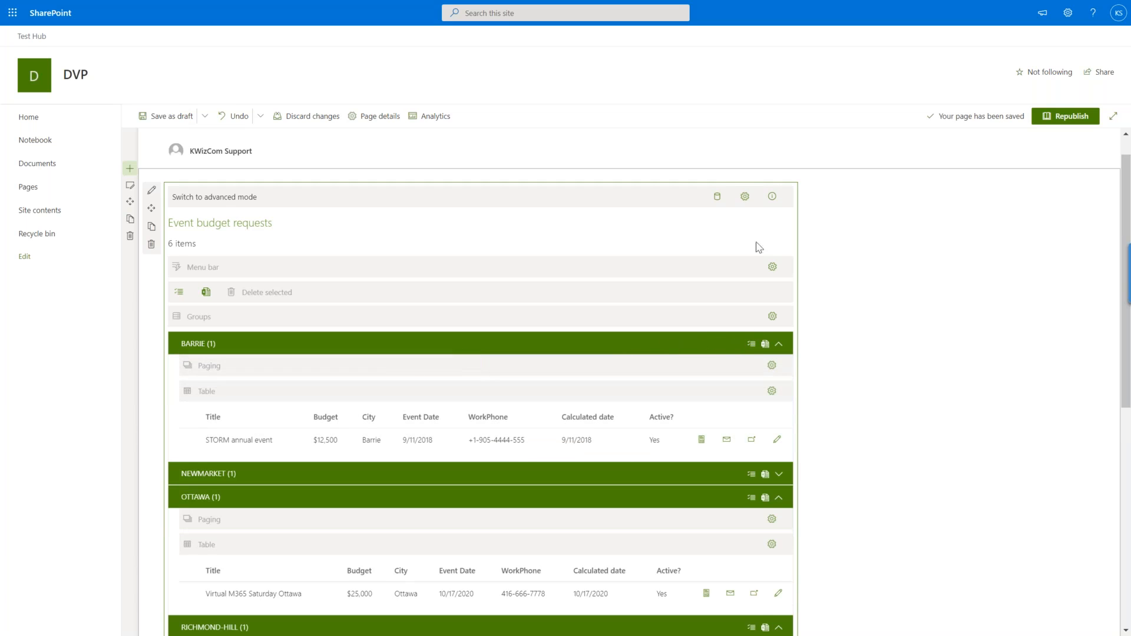
Switch the layout's Groups or Tabs type back to Tabs and close the layout settings.
left_click(745, 199)
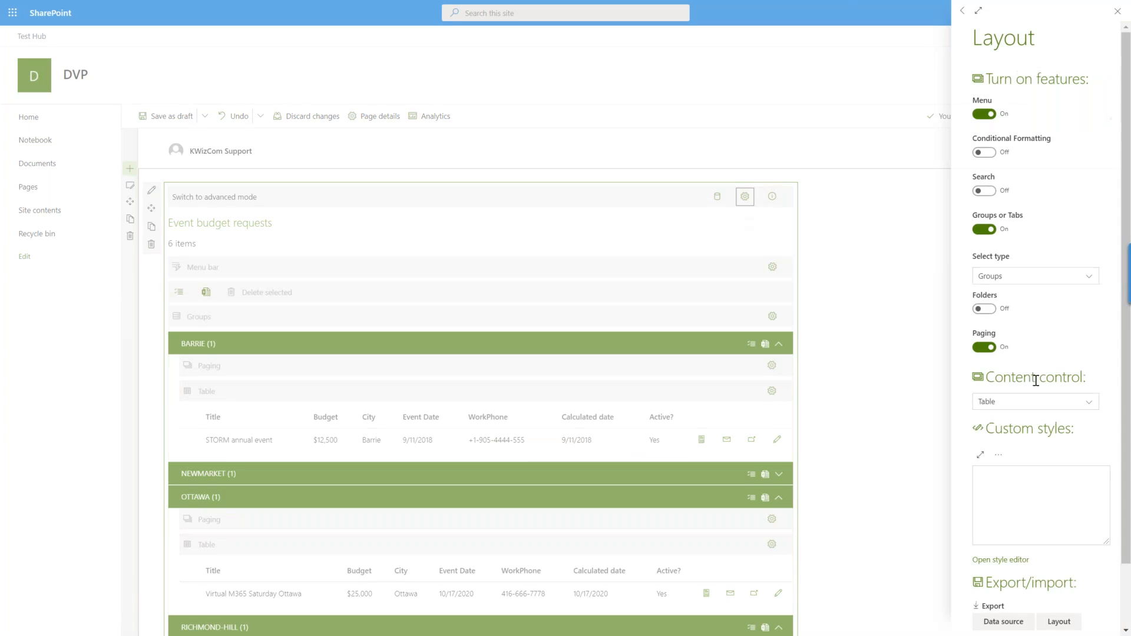
left_click(1030, 273)
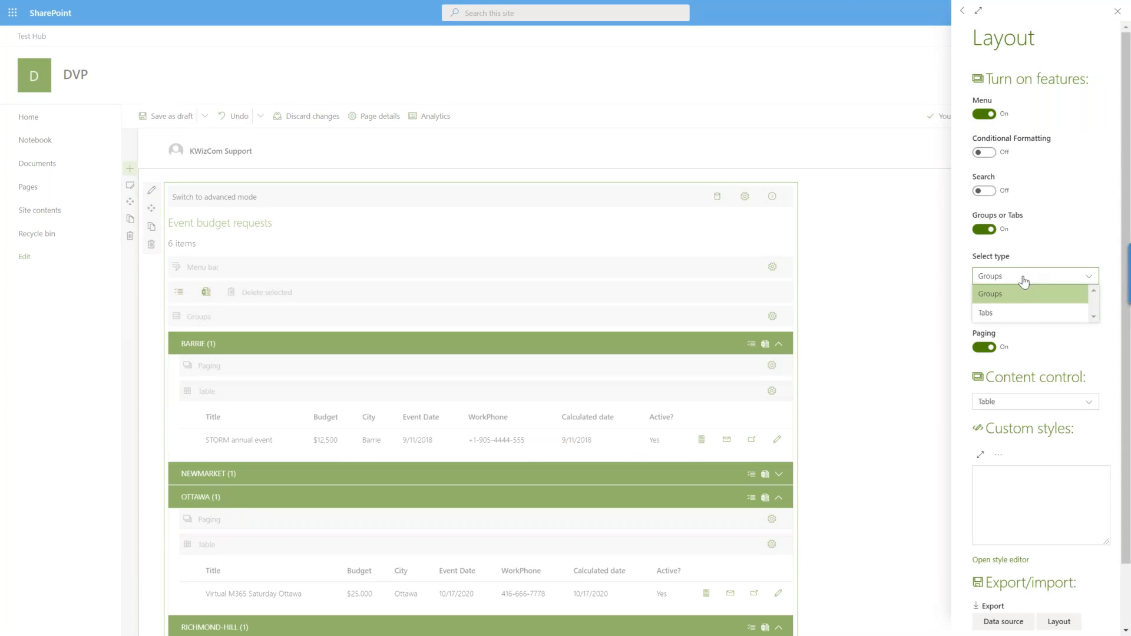
left_click(1010, 315)
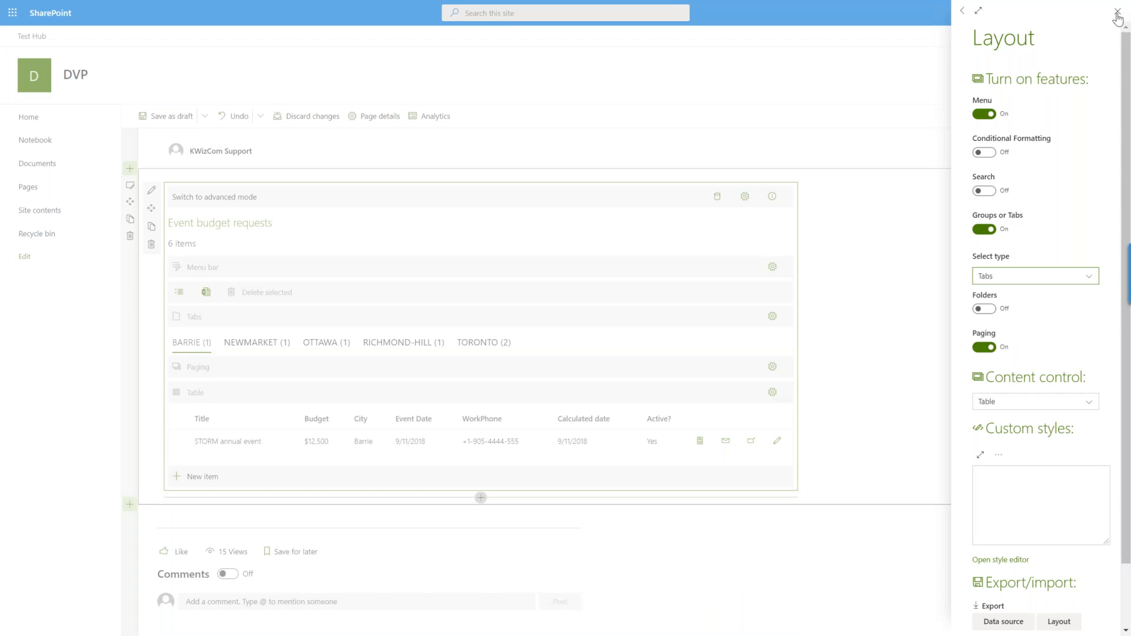
left_click(1117, 11)
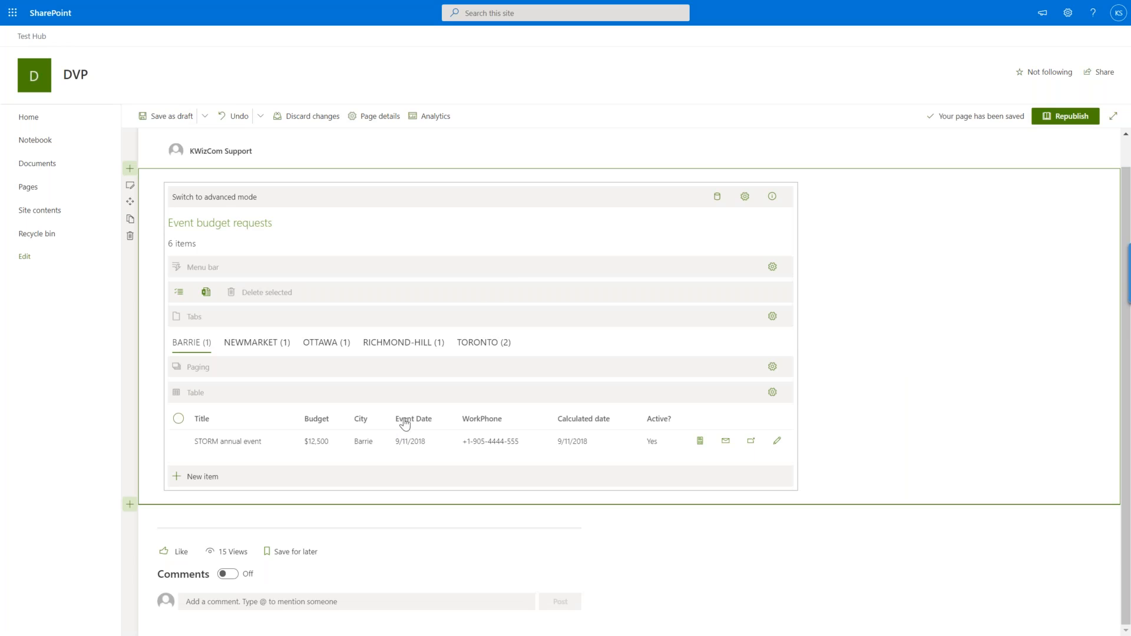
Turn off Groups or Tabs and turn on Search in the web part's layout.
left_click(746, 196)
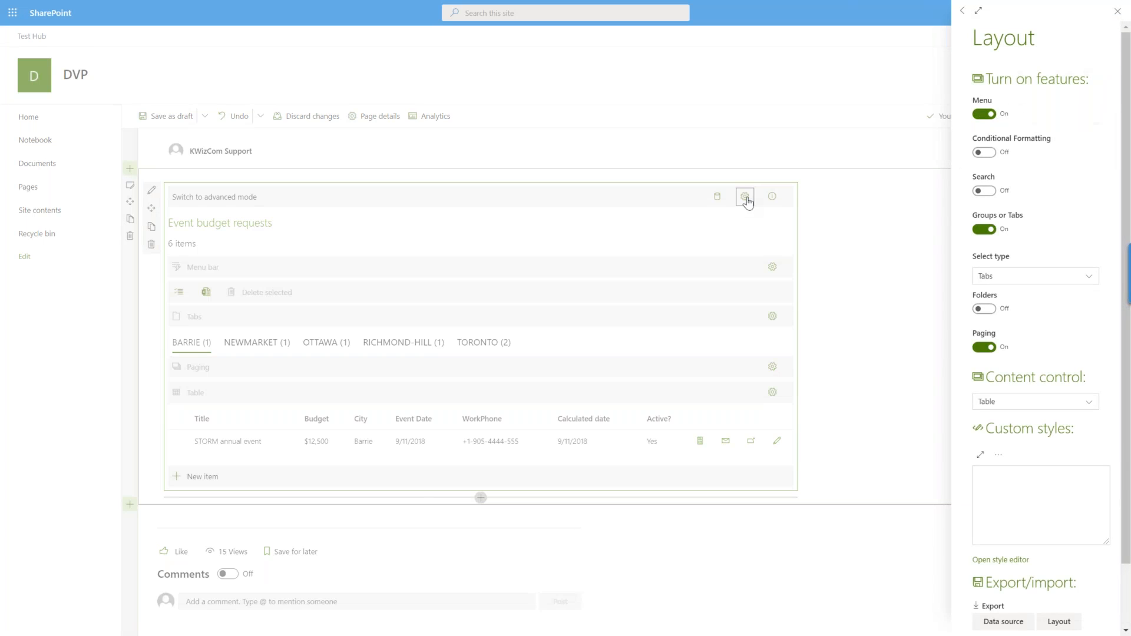
left_click(982, 230)
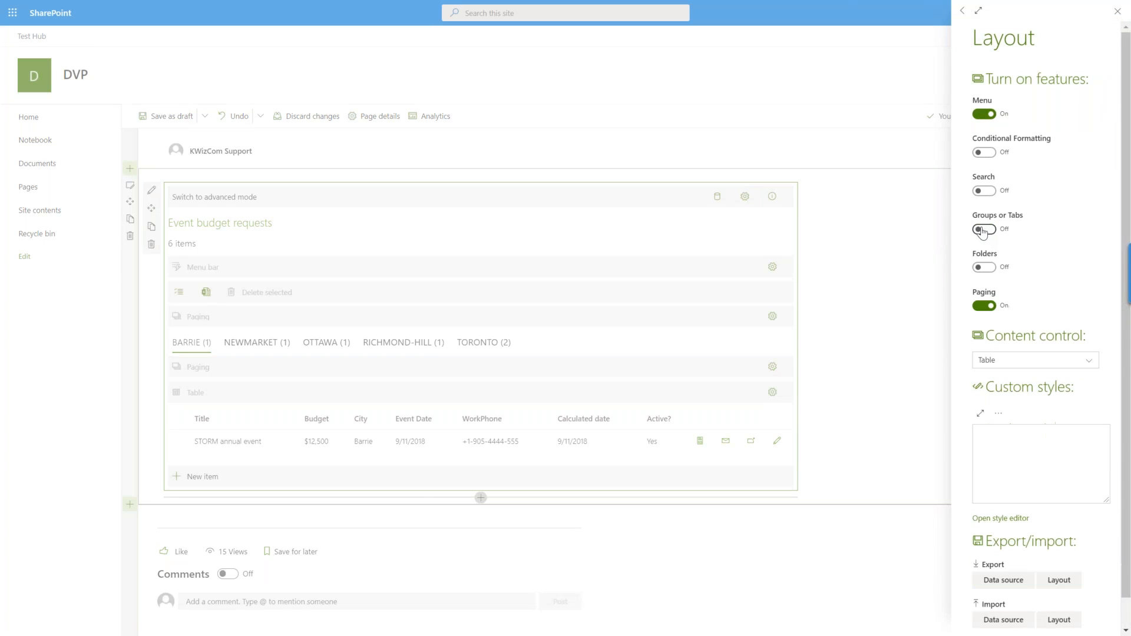
left_click(993, 194)
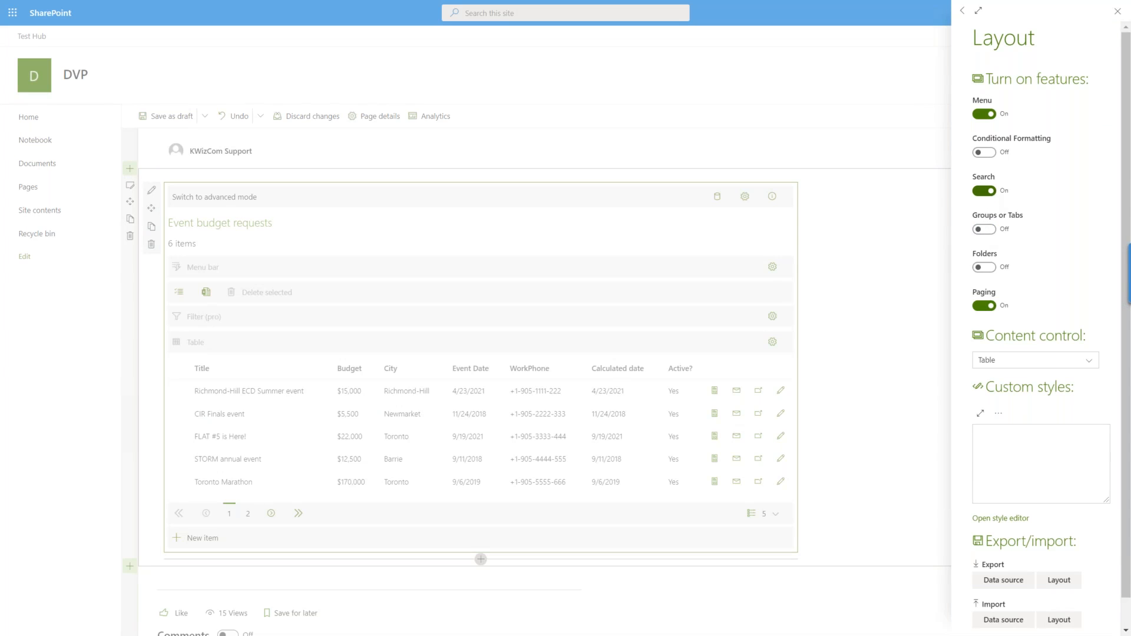
left_click(1116, 16)
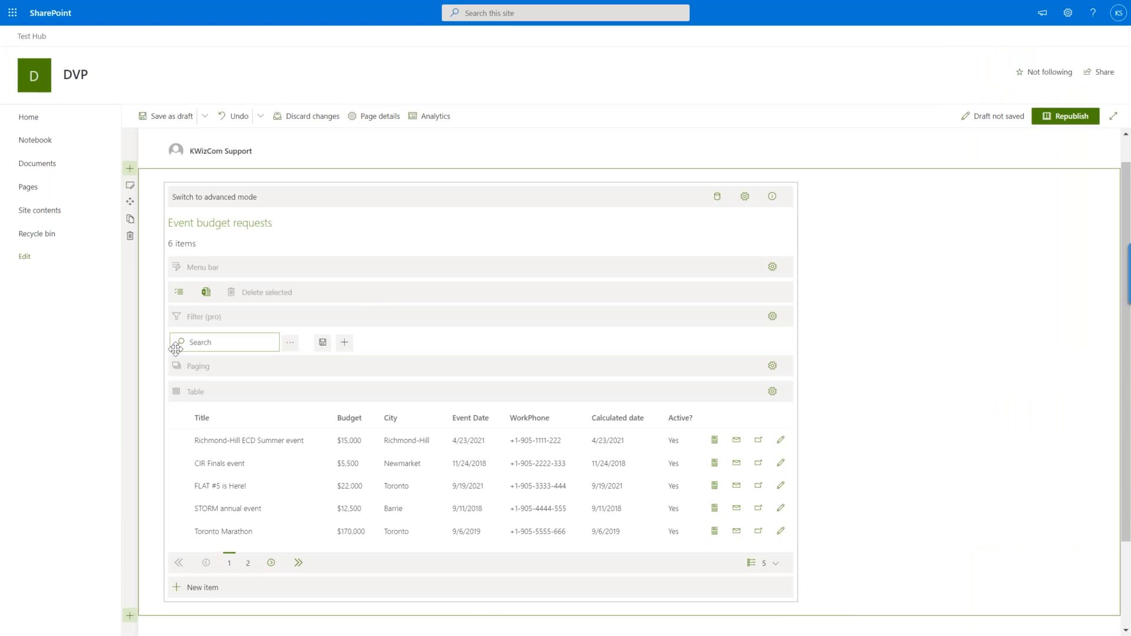
Search the event budget requests for "ri", then clear the search.
left_click(225, 341)
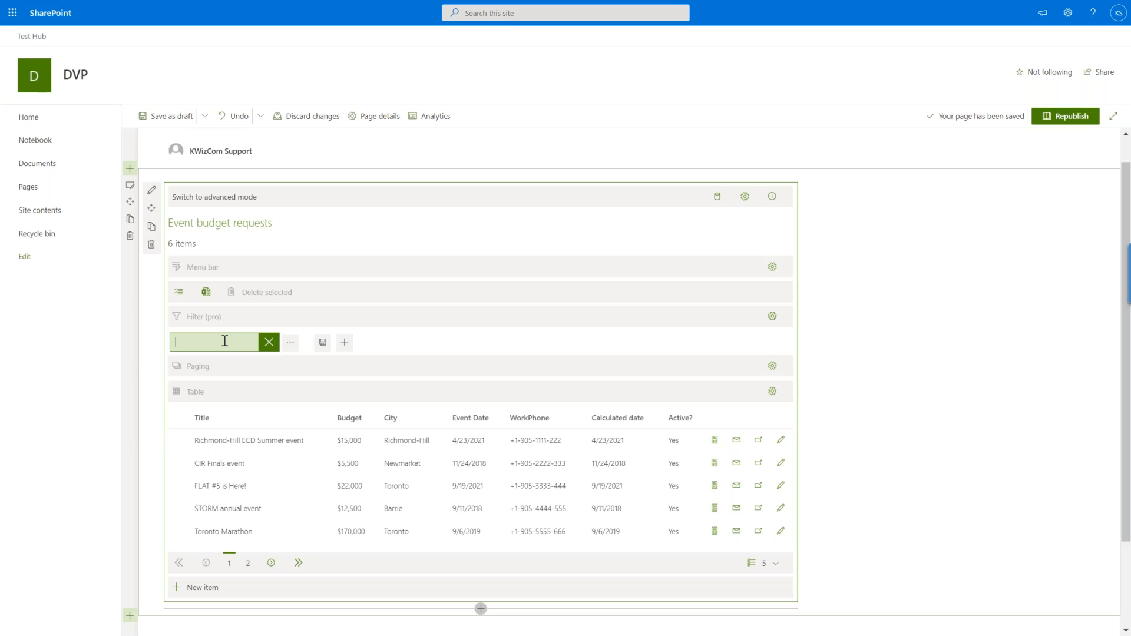
type("n")
type("i")
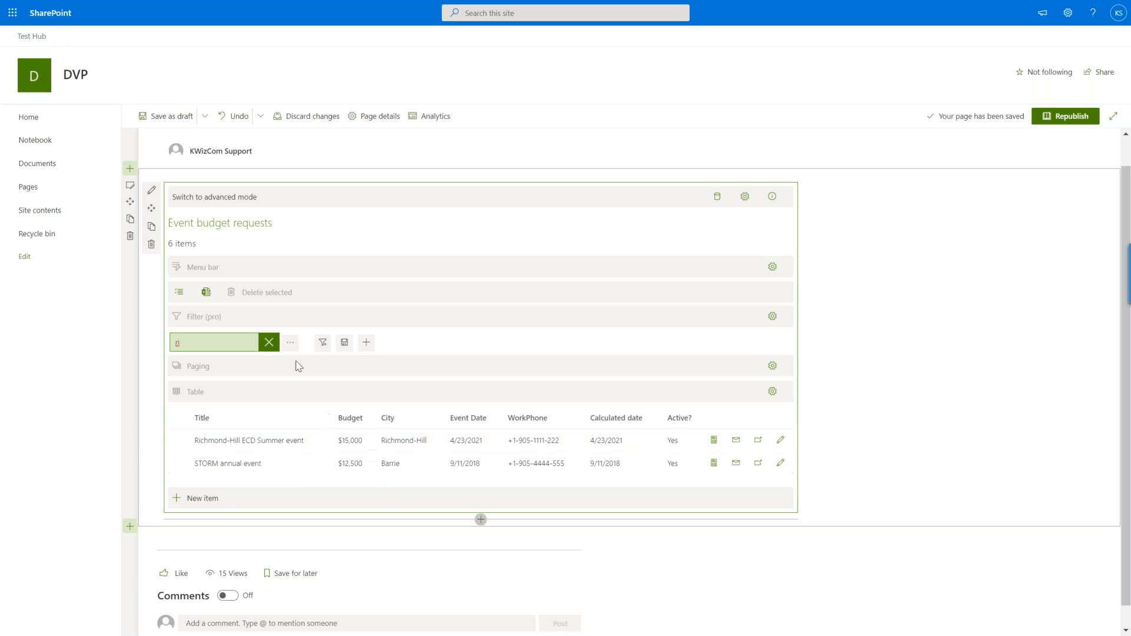
left_click(279, 345)
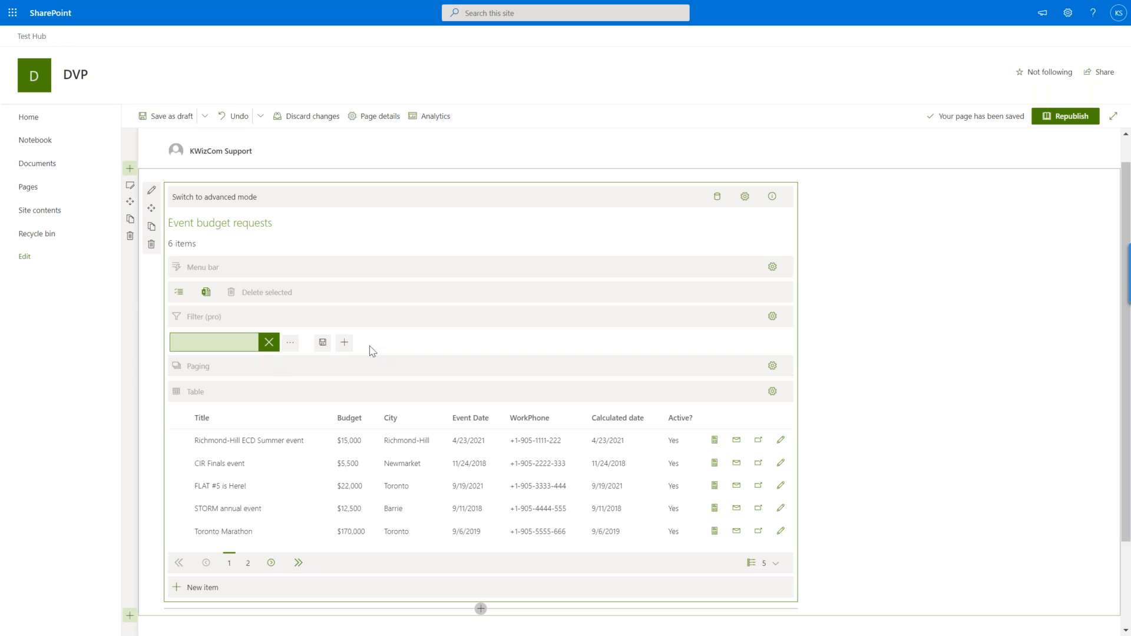
Add search fields for the Budget and City columns to the filter bar and save the page as a draft.
left_click(345, 344)
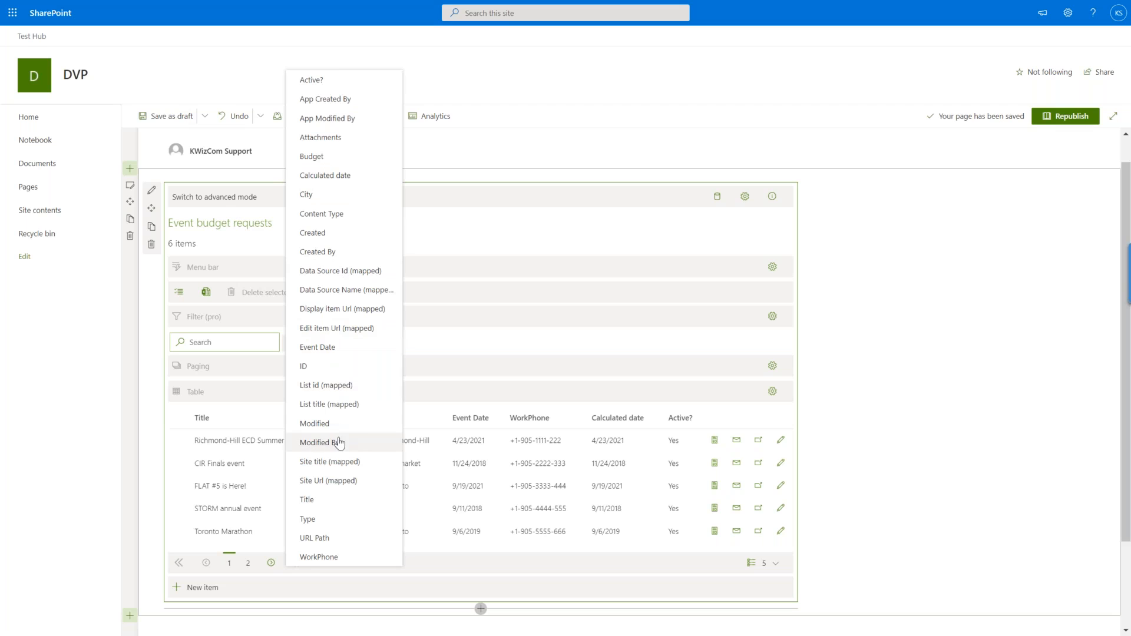
left_click(922, 467)
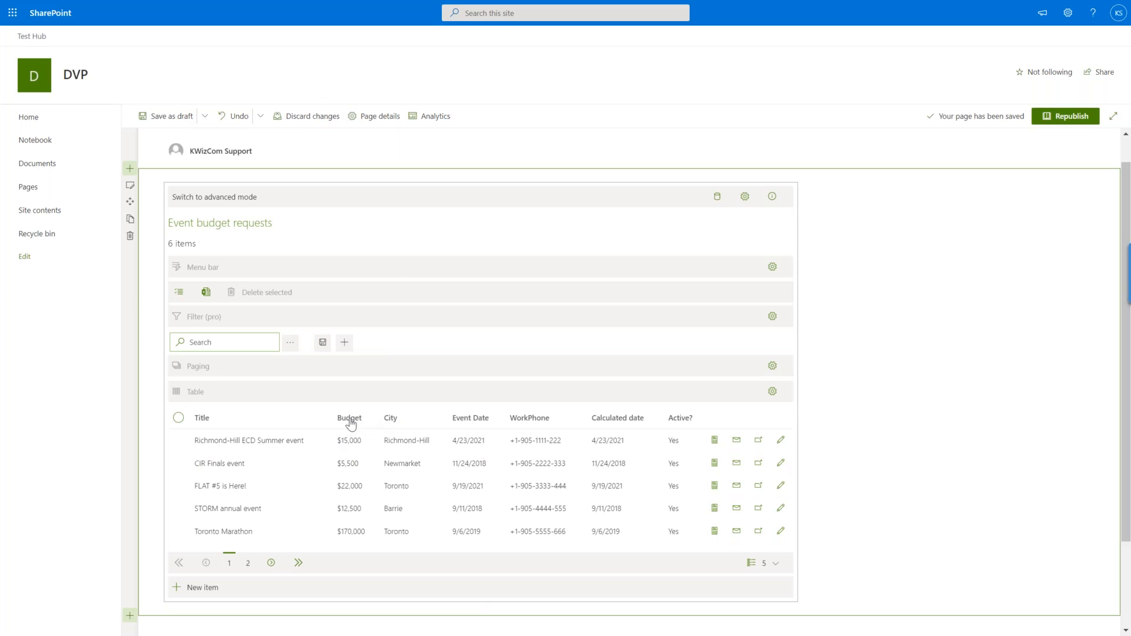
left_click_drag(351, 423, 404, 348)
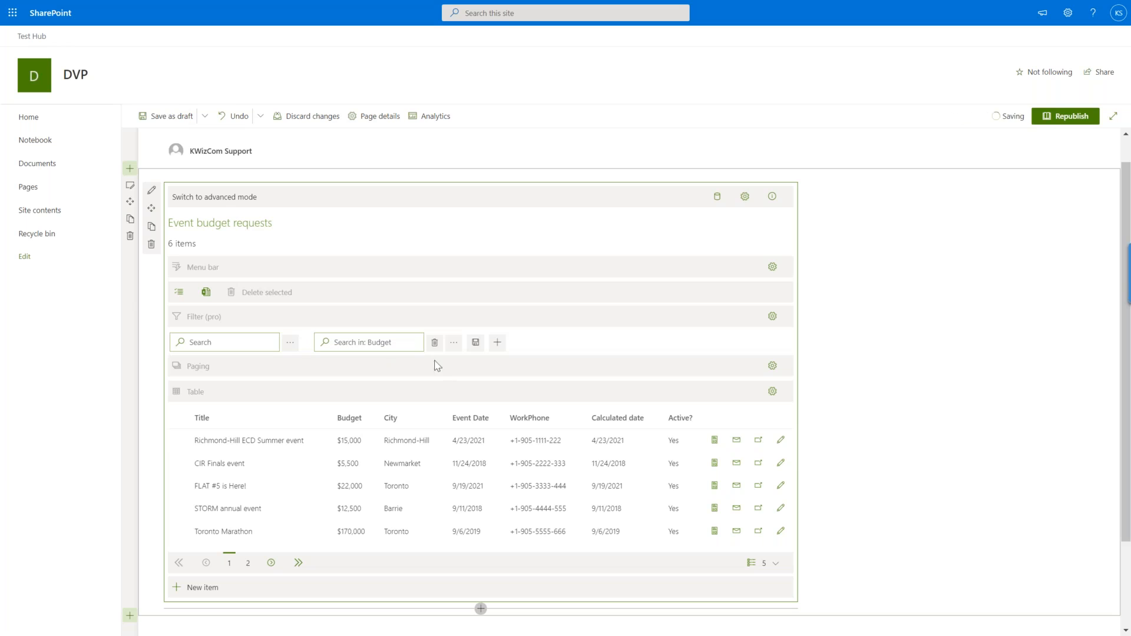
left_click_drag(404, 423, 572, 349)
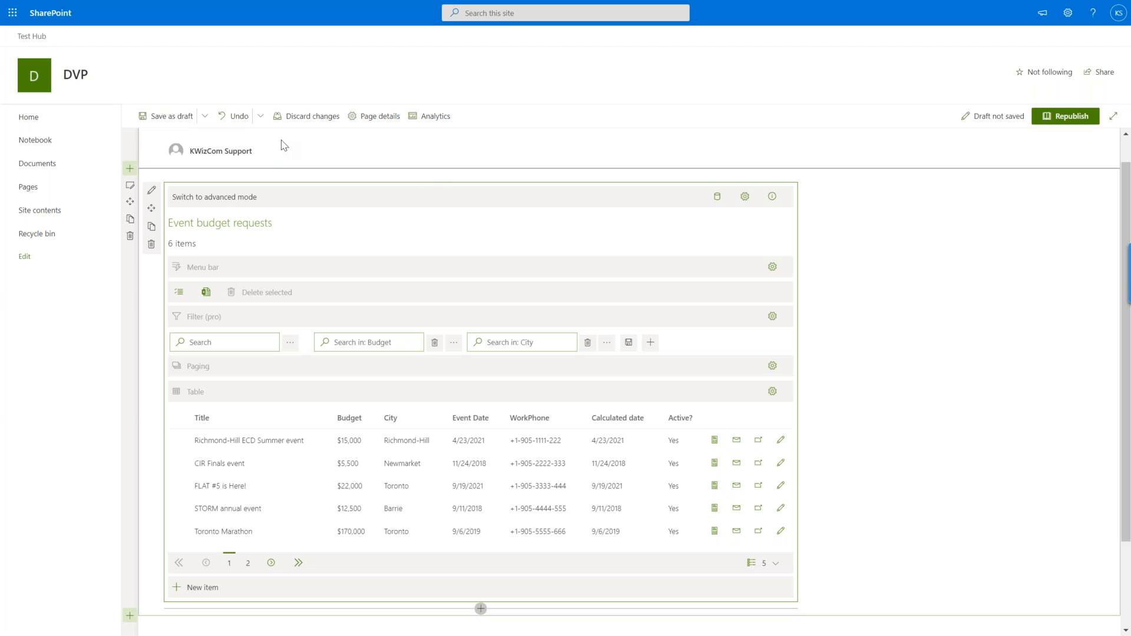
left_click(156, 128)
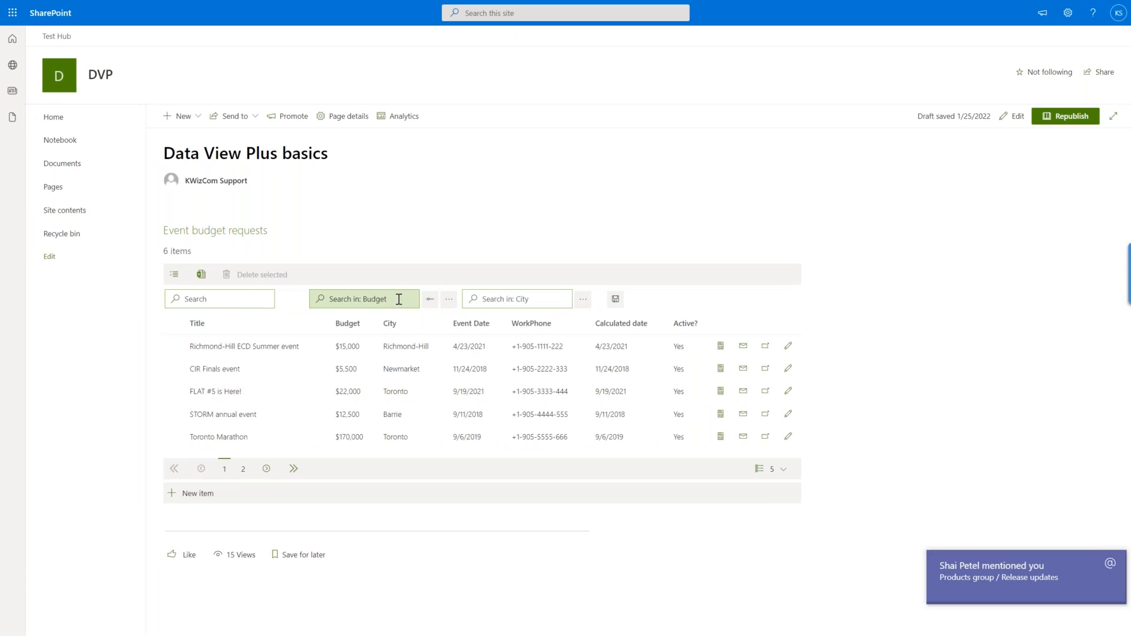
Filter the requests by a Budget range of 5500.00 to 18599.00, then clear that filter.
left_click(430, 300)
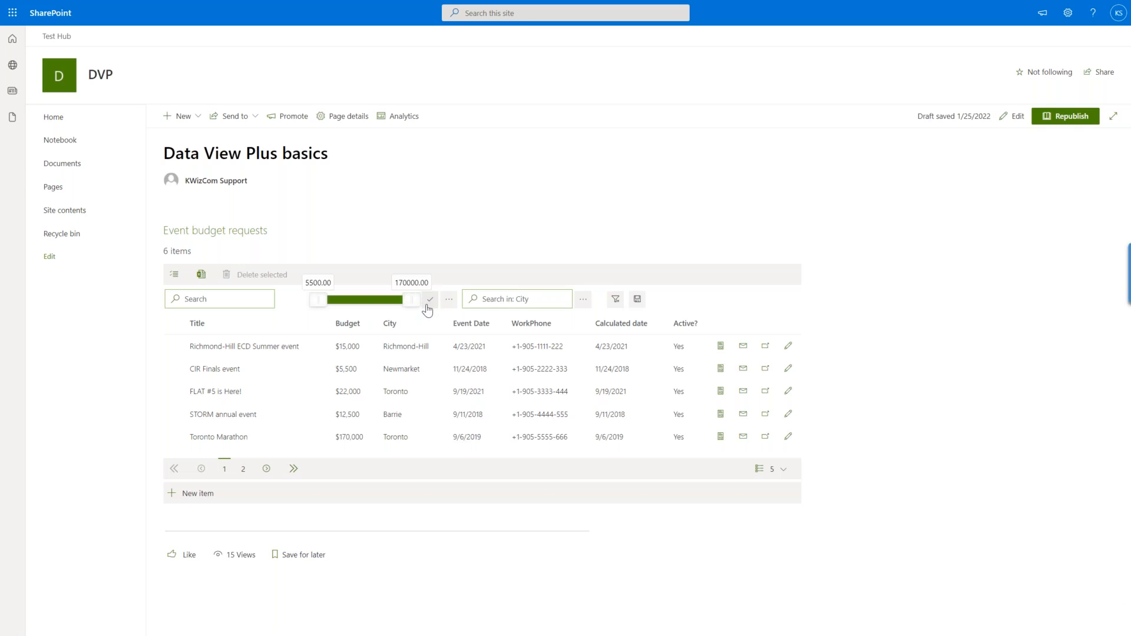
left_click_drag(411, 304, 324, 301)
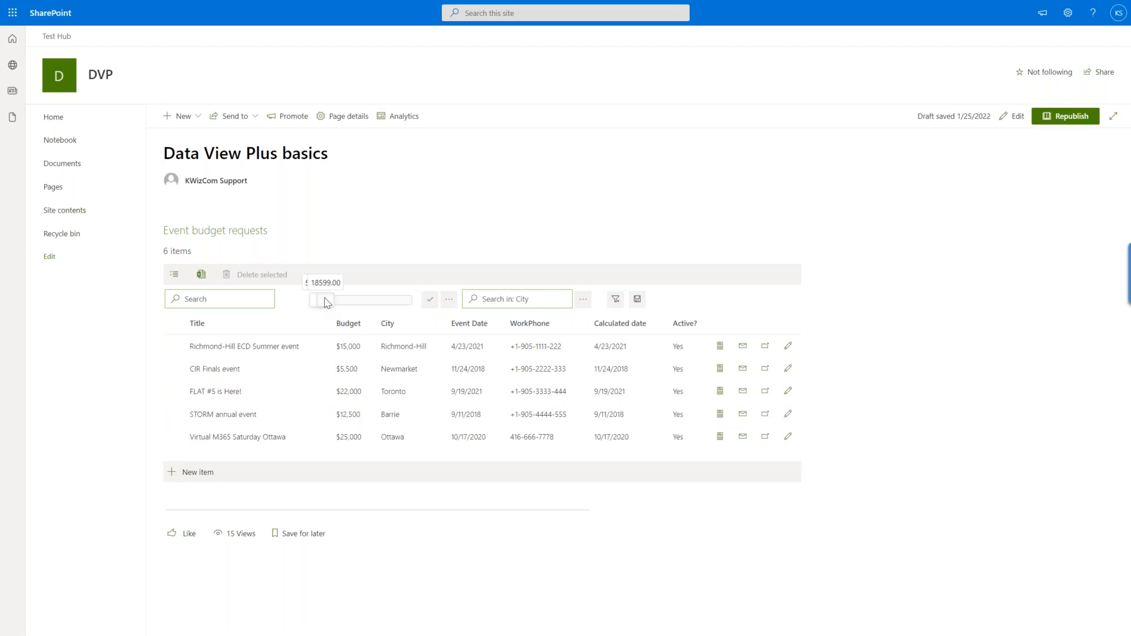
left_click(431, 299)
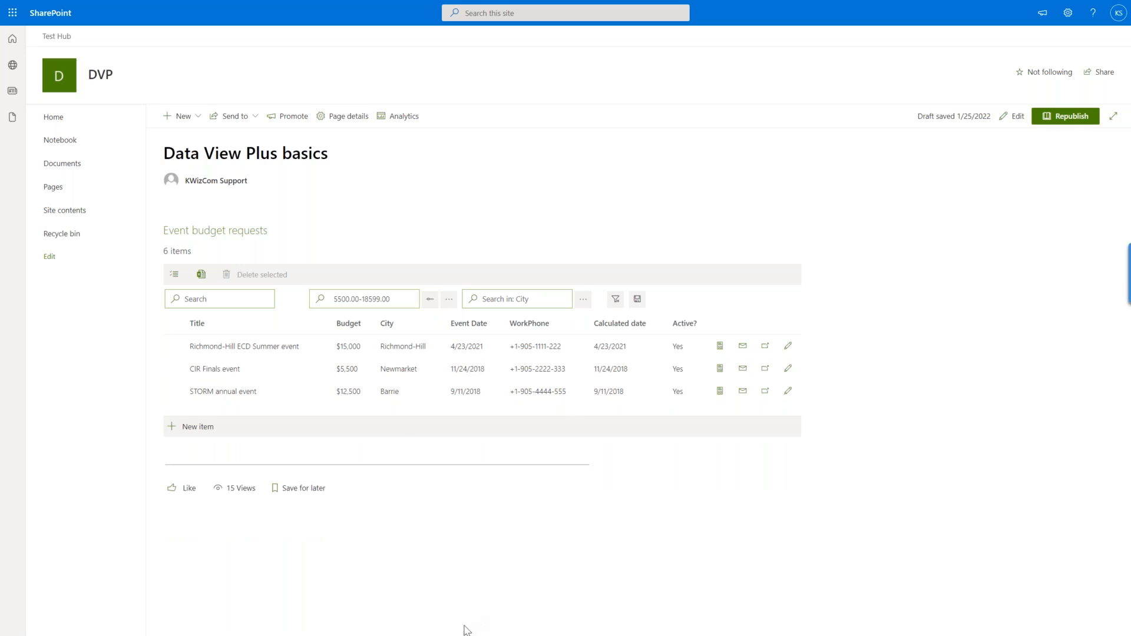
left_click(397, 301)
left_click(412, 303)
Filter the requests by multiple Budget values, selecting $5,500 and $12,500.
left_click(449, 299)
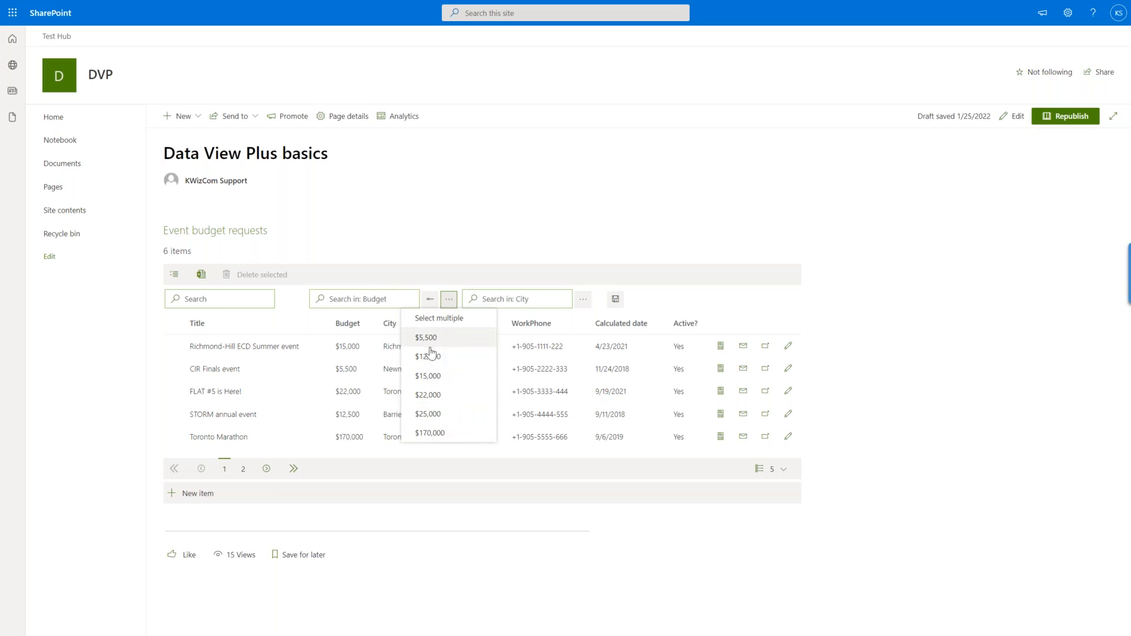
left_click(440, 318)
left_click(435, 338)
left_click(434, 377)
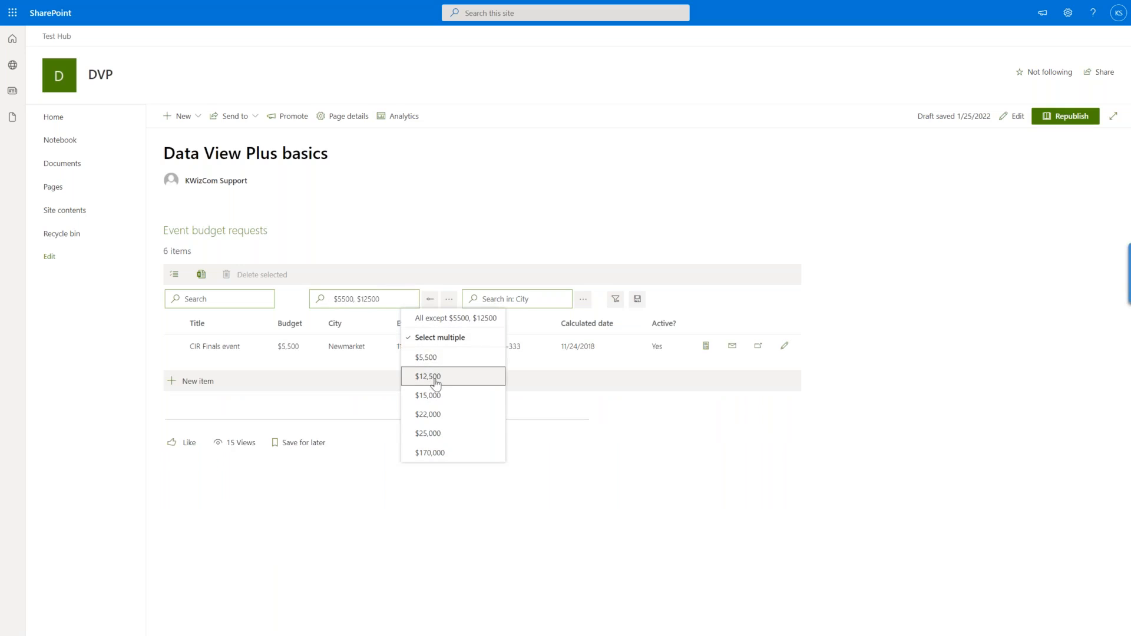
Add $15,000 and $22,000 to the Budget filter, invert it to all except the selected values, and clear the filter.
left_click(428, 403)
left_click(428, 414)
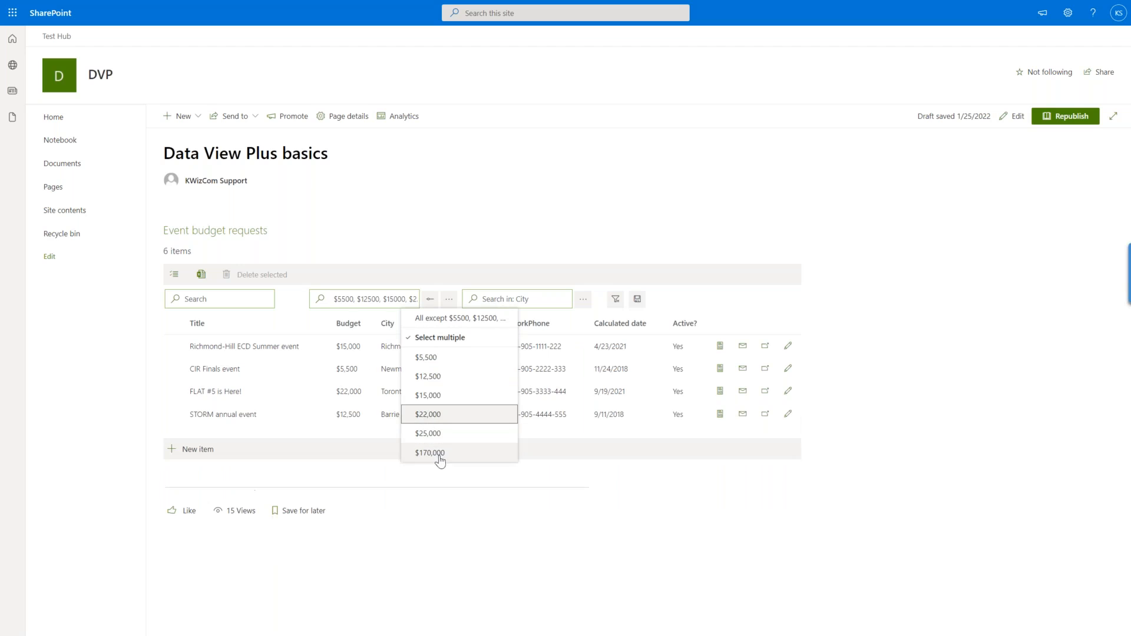
left_click(443, 323)
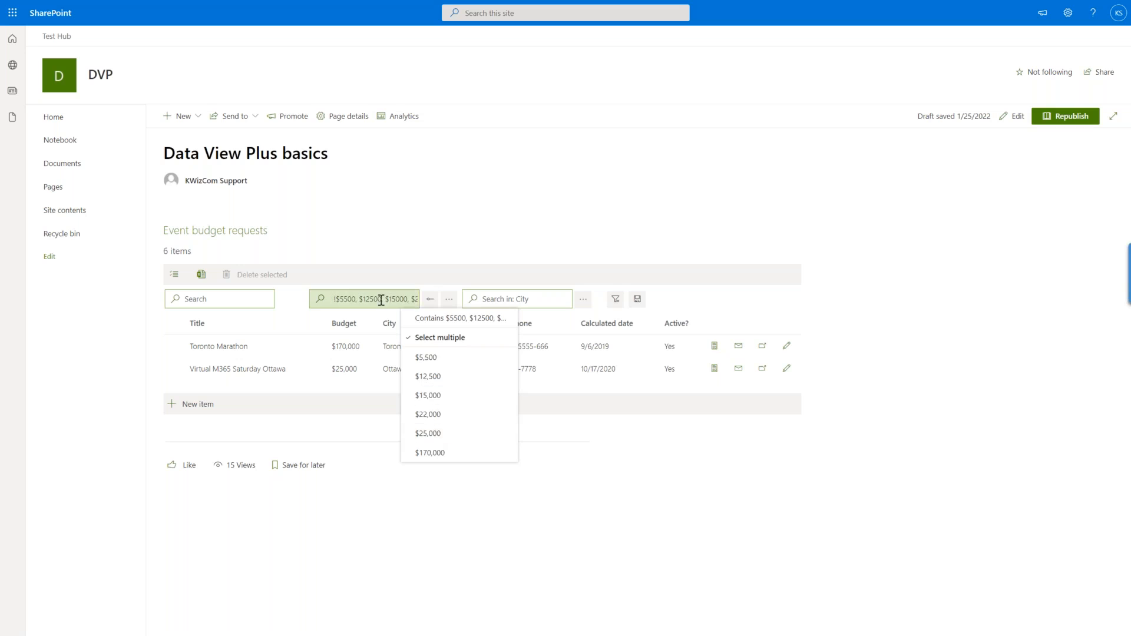
left_click(409, 299)
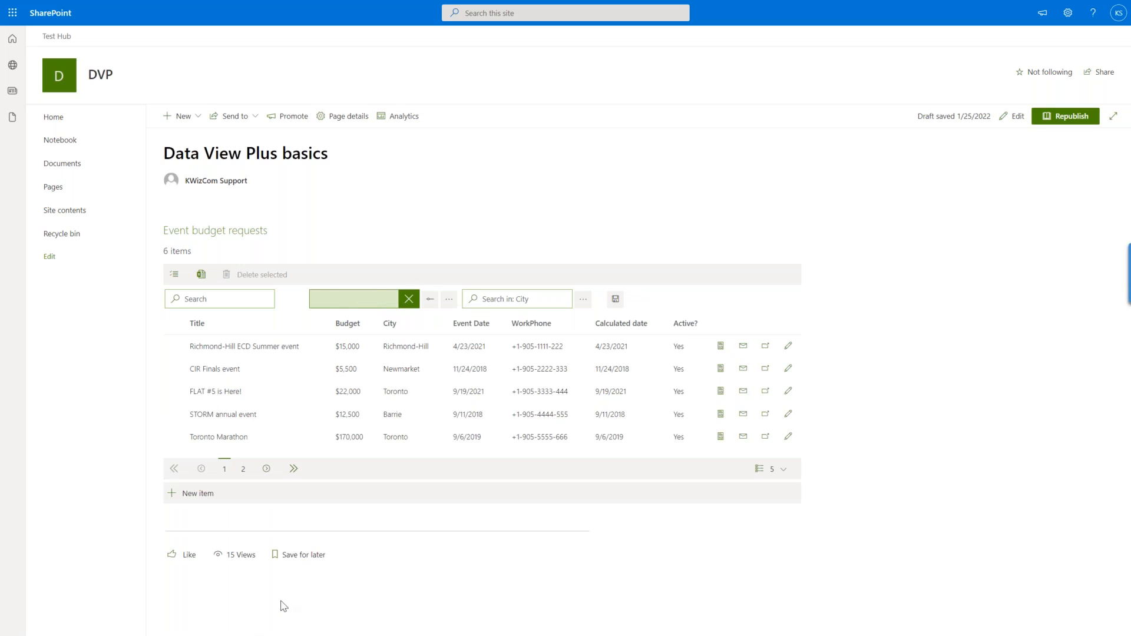
Filter the requests by the City value Barrie, search the City column for "bar" instead, and clear the filter.
left_click(584, 299)
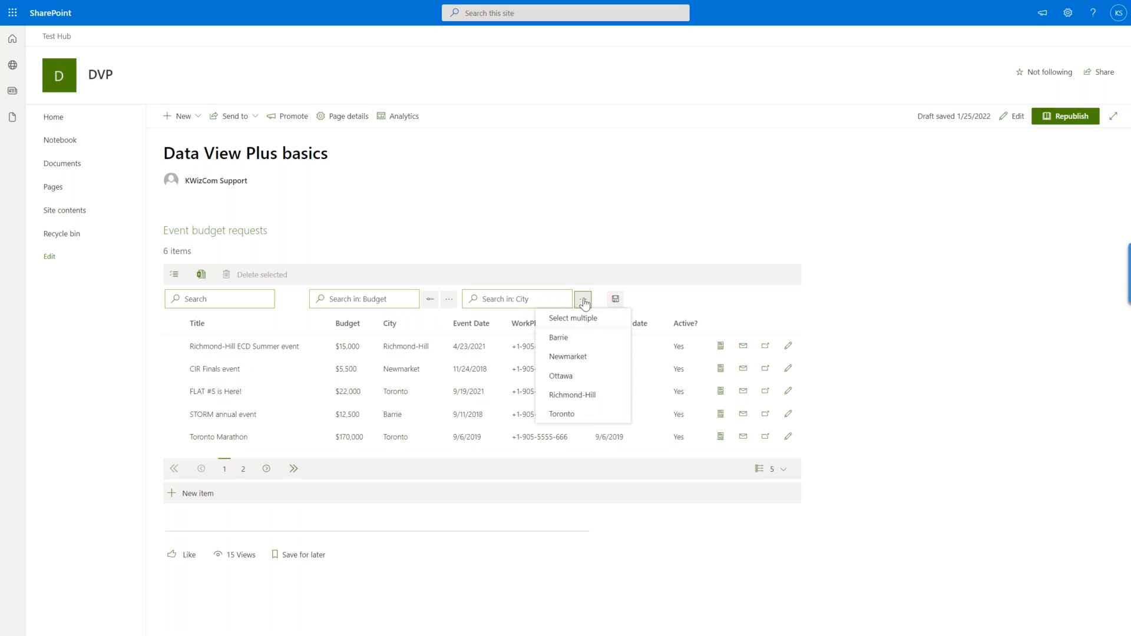
left_click(576, 336)
left_click(534, 300)
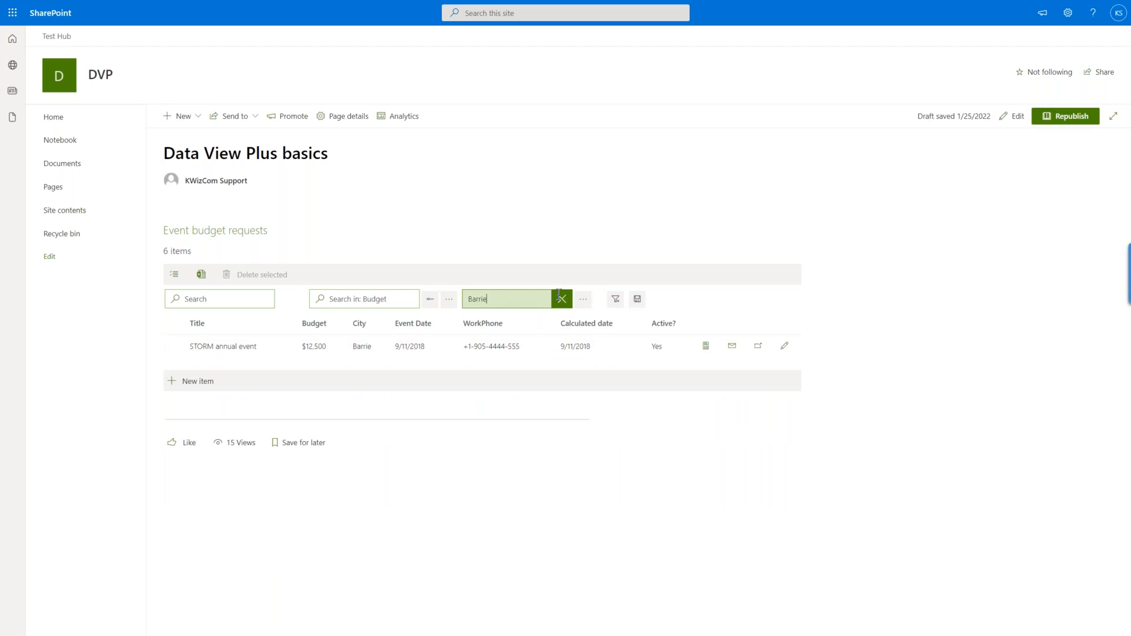
key("BackSpace")
key("BackSpace")
key("BackSpace")
key("BackSpace")
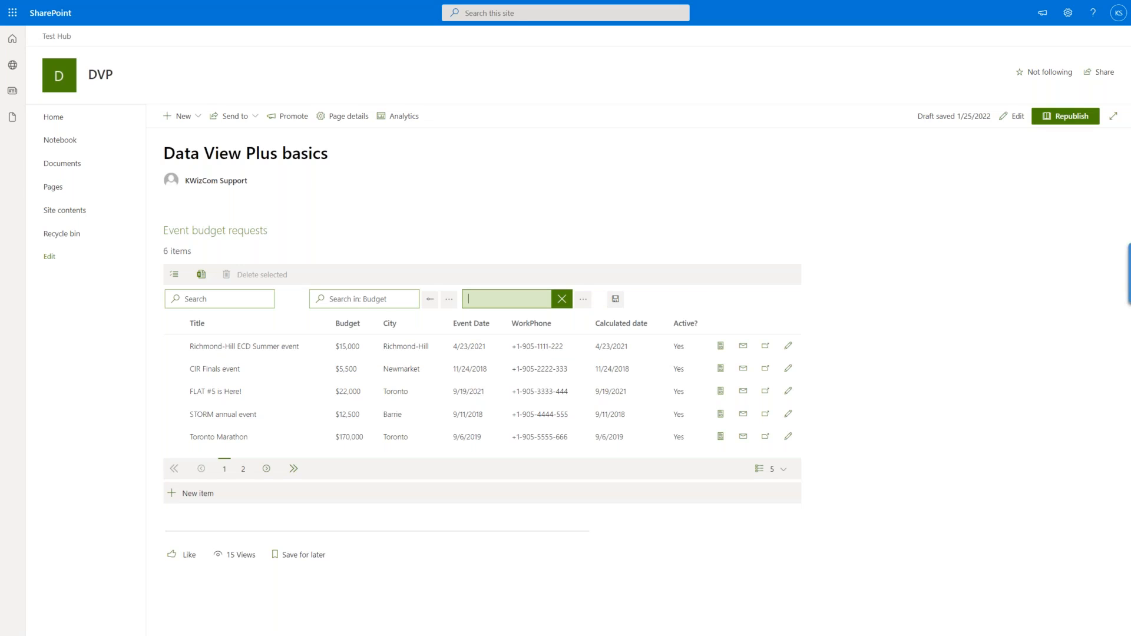
type("bar")
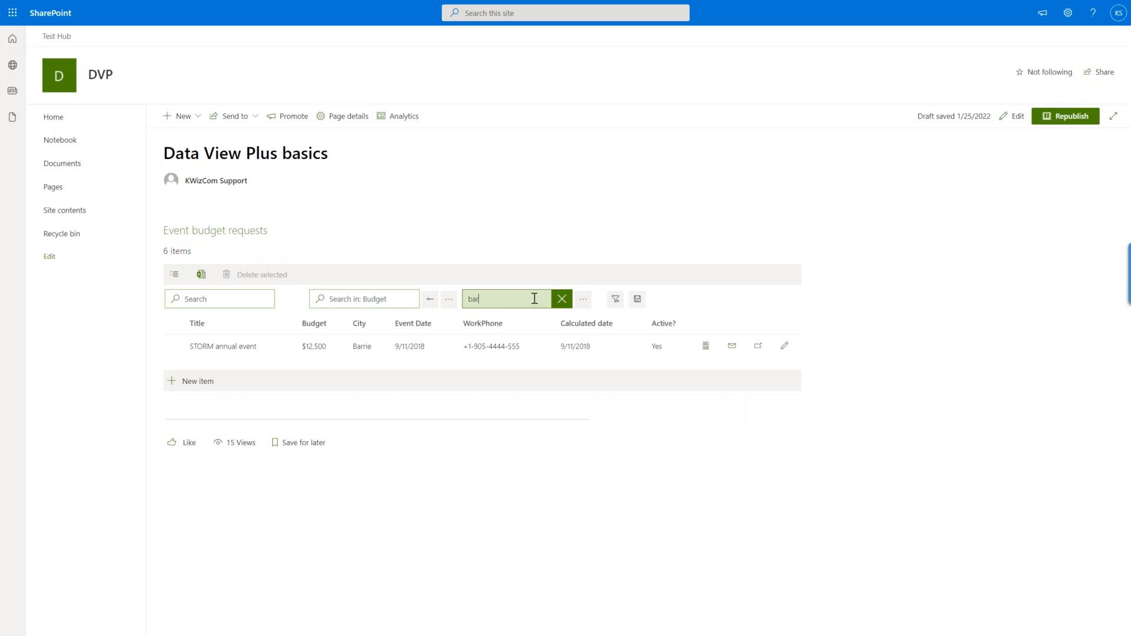
left_click(561, 302)
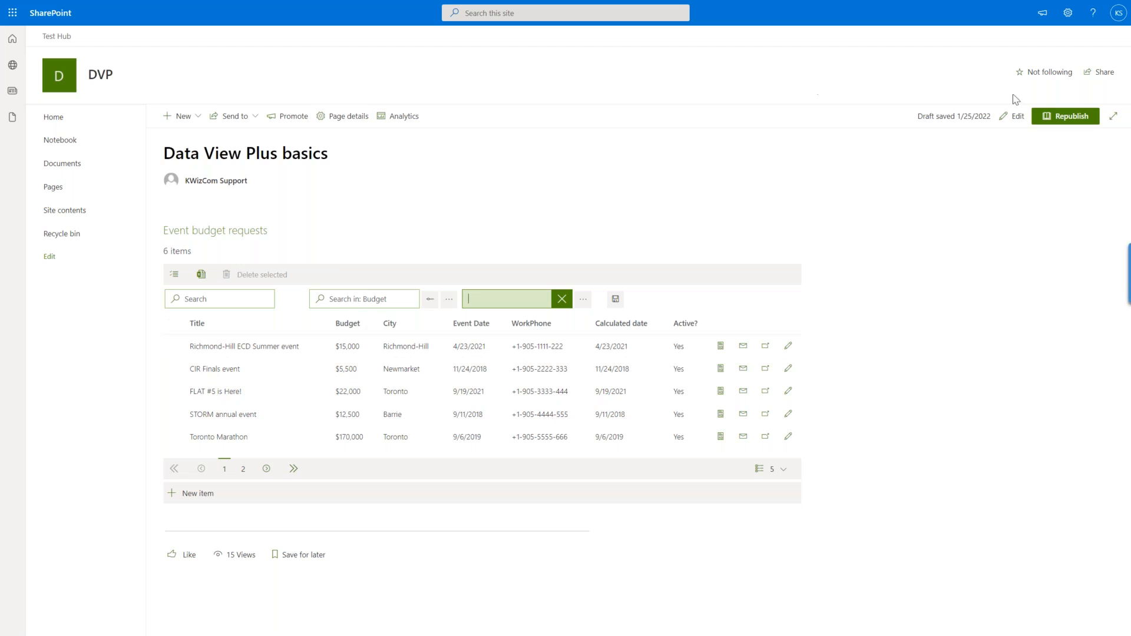
Put the page in edit mode and turn off the free text filter of the Filter (pro) control.
left_click(1014, 116)
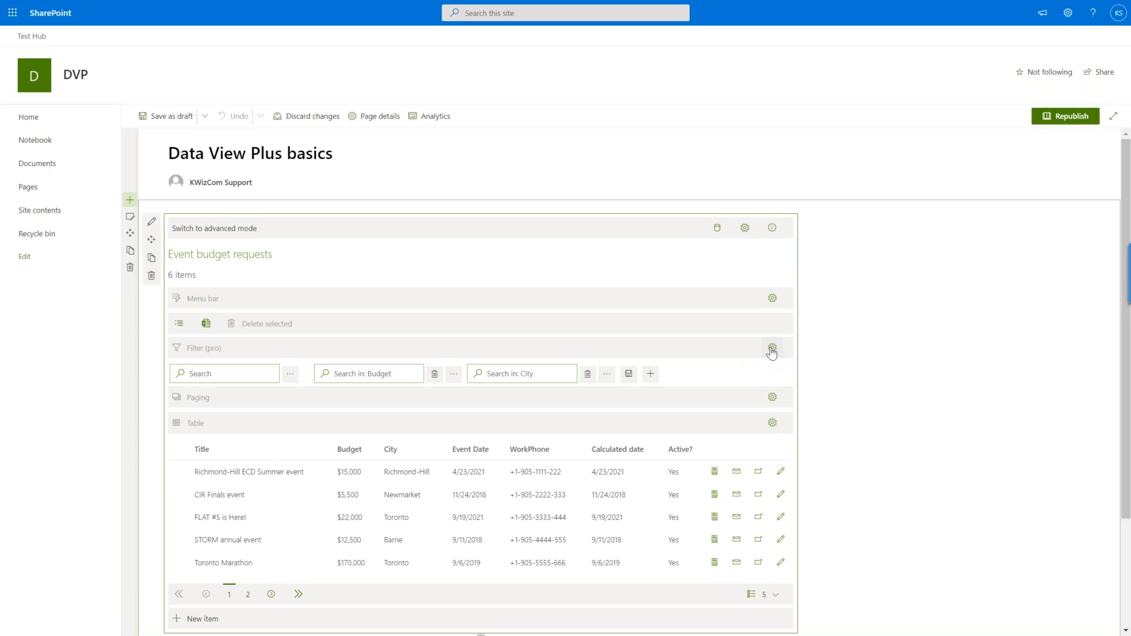
left_click(772, 348)
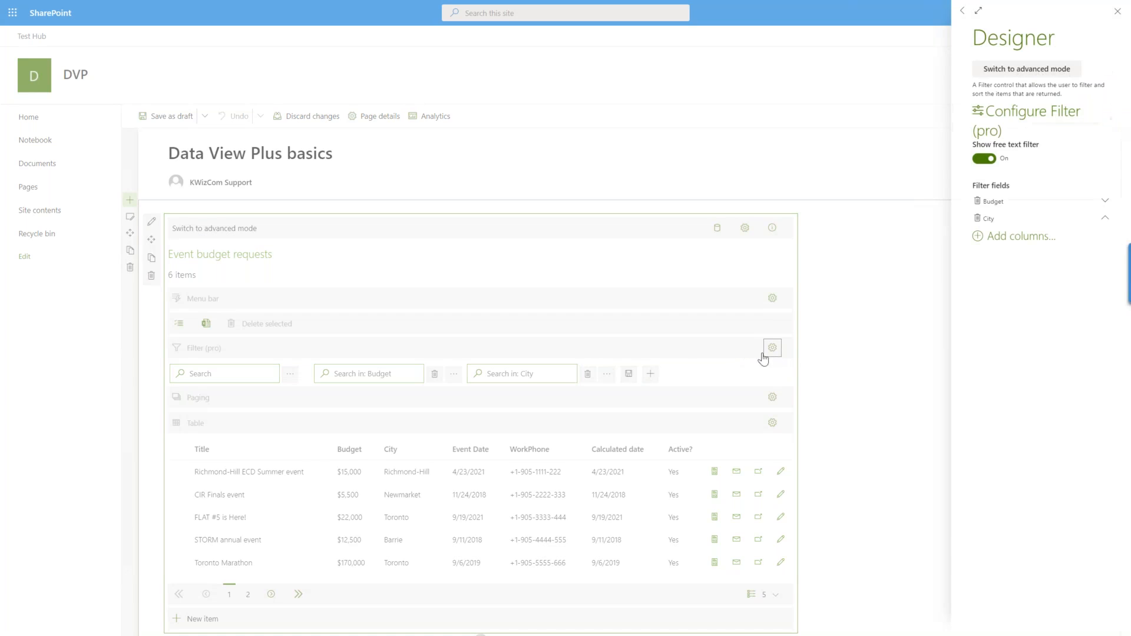
left_click(983, 160)
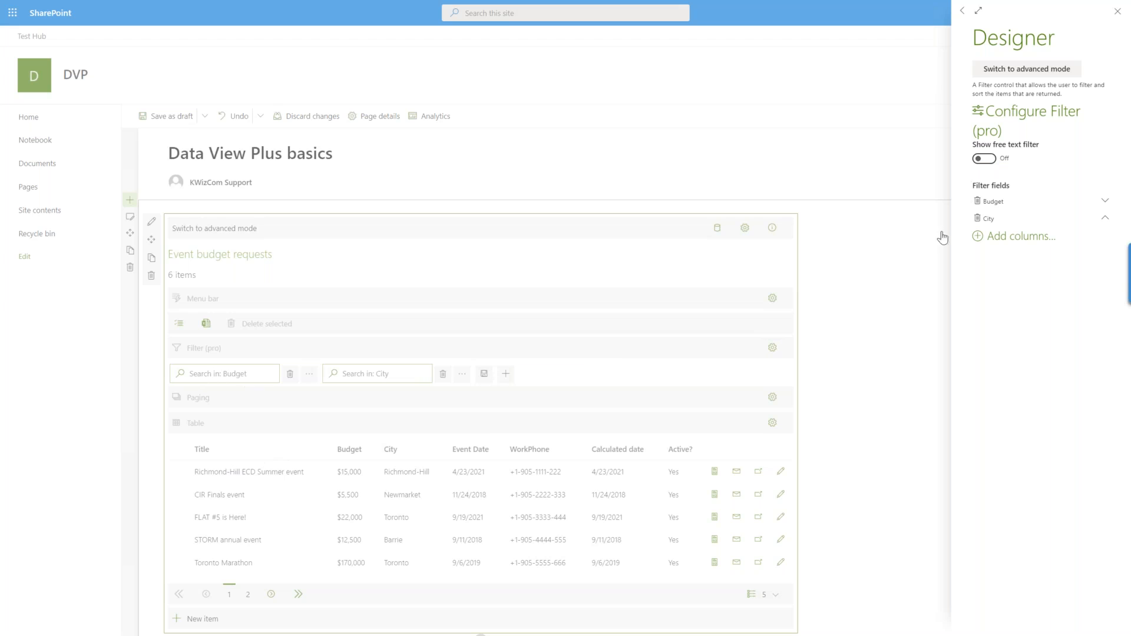
Switch the web part designer to advanced mode and close the filter configuration.
left_click(1016, 76)
left_click(1016, 75)
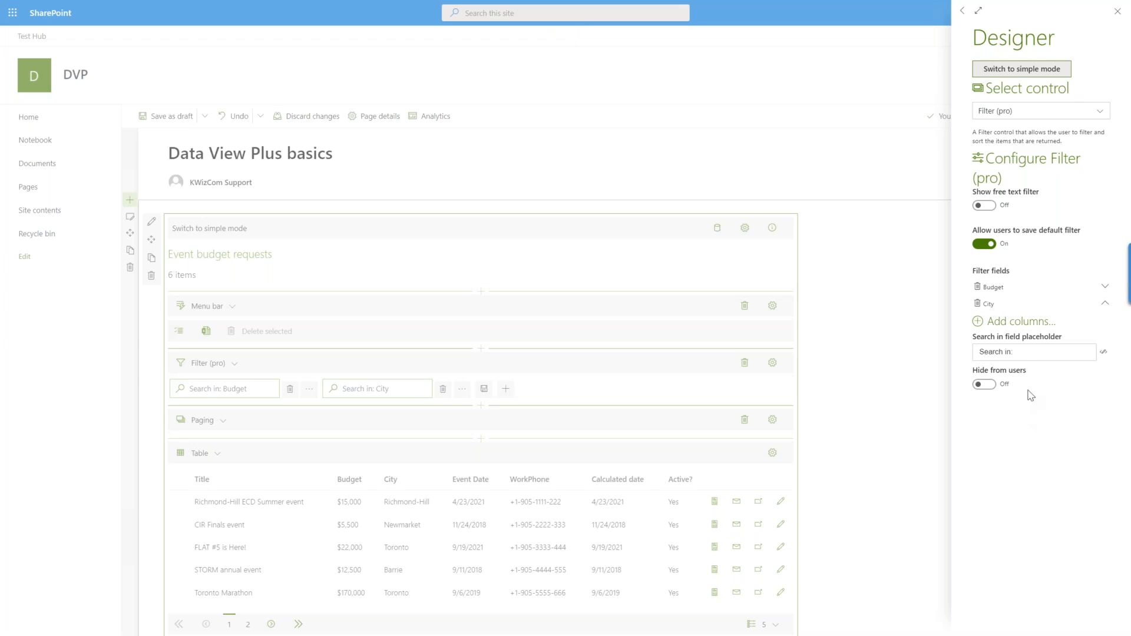
left_click(1119, 13)
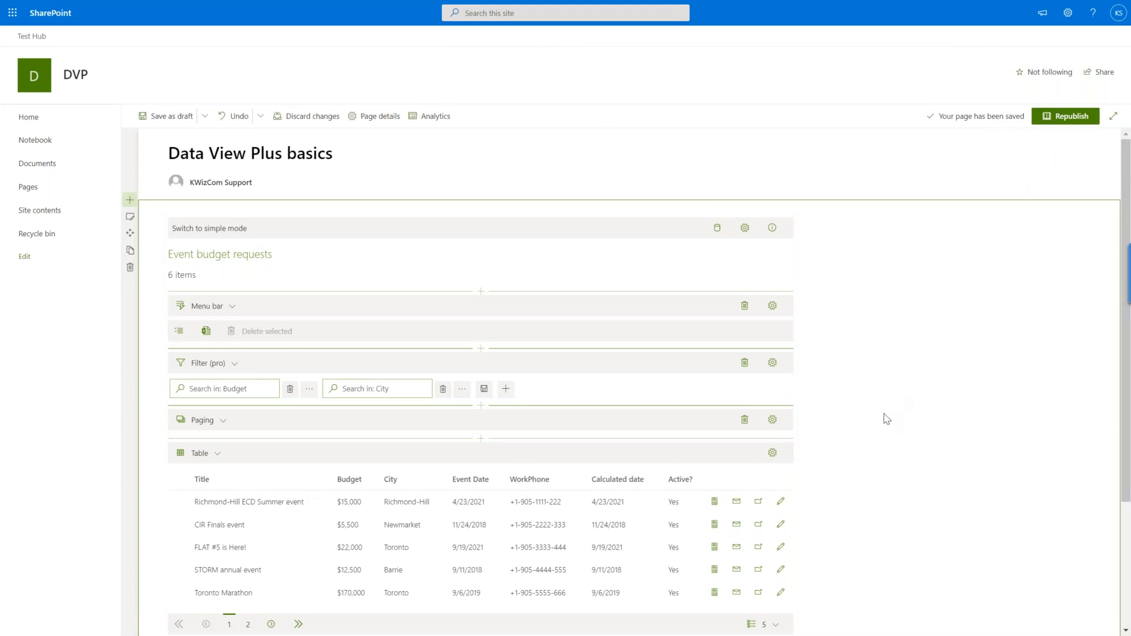
Examine the Table control's configuration, especially its item click and four item actions.
scroll(886, 419, "down", 2)
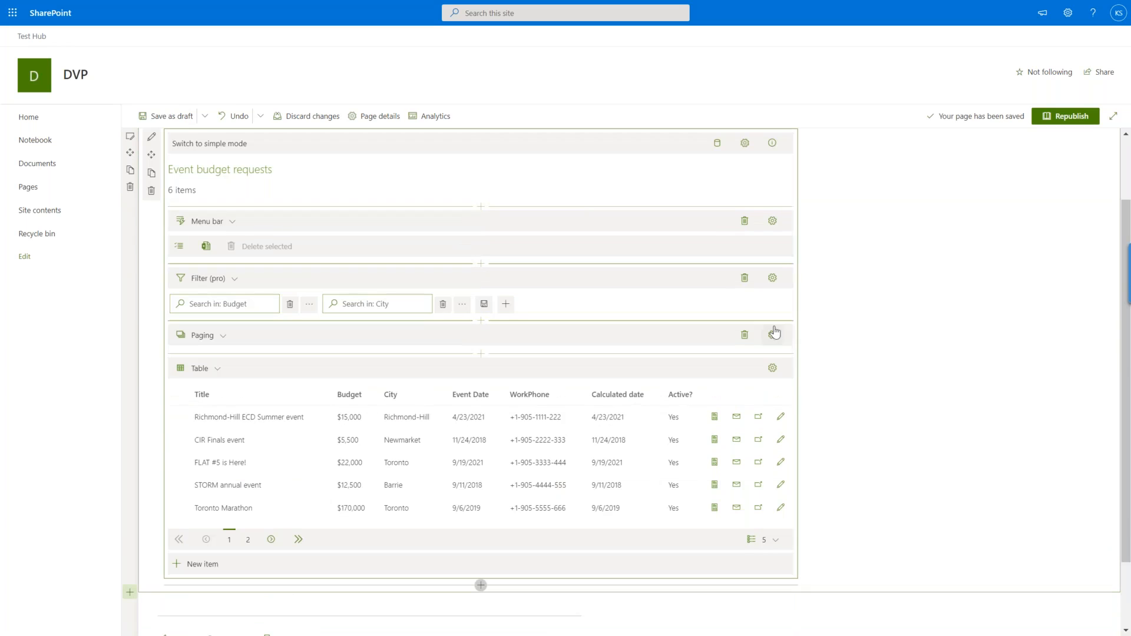
left_click(772, 369)
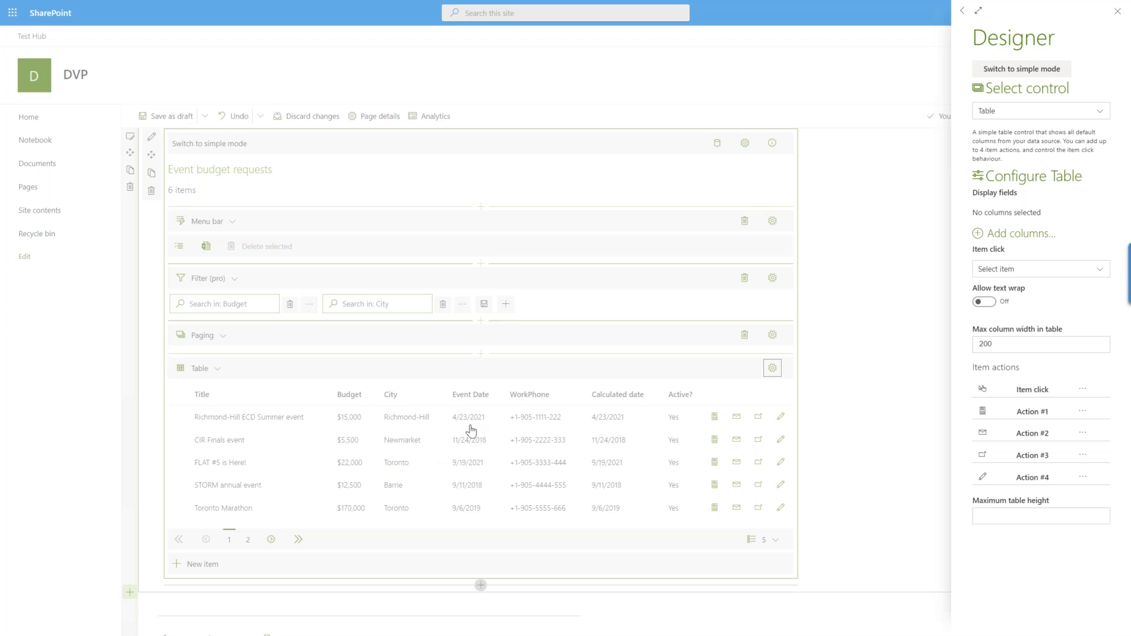
left_click(829, 497)
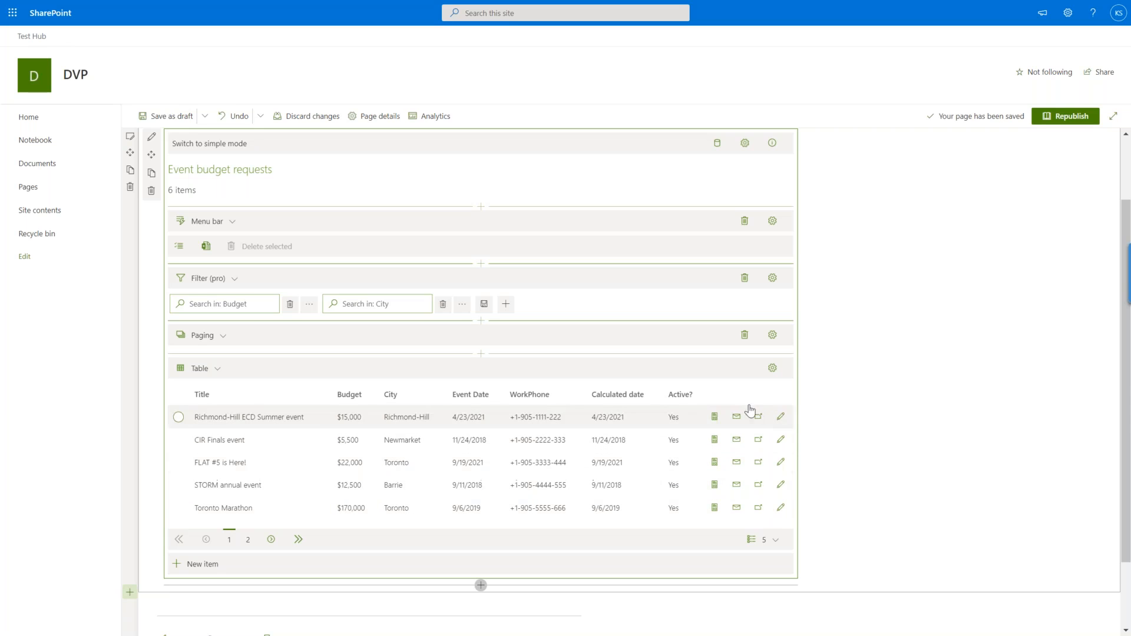
left_click(772, 369)
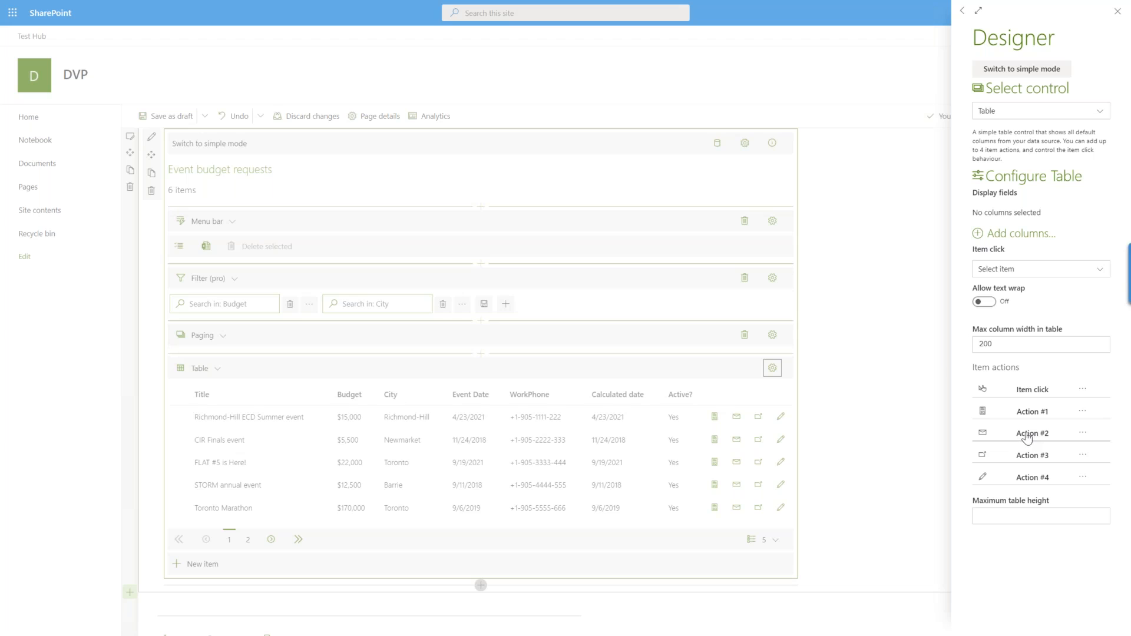
left_click(861, 447)
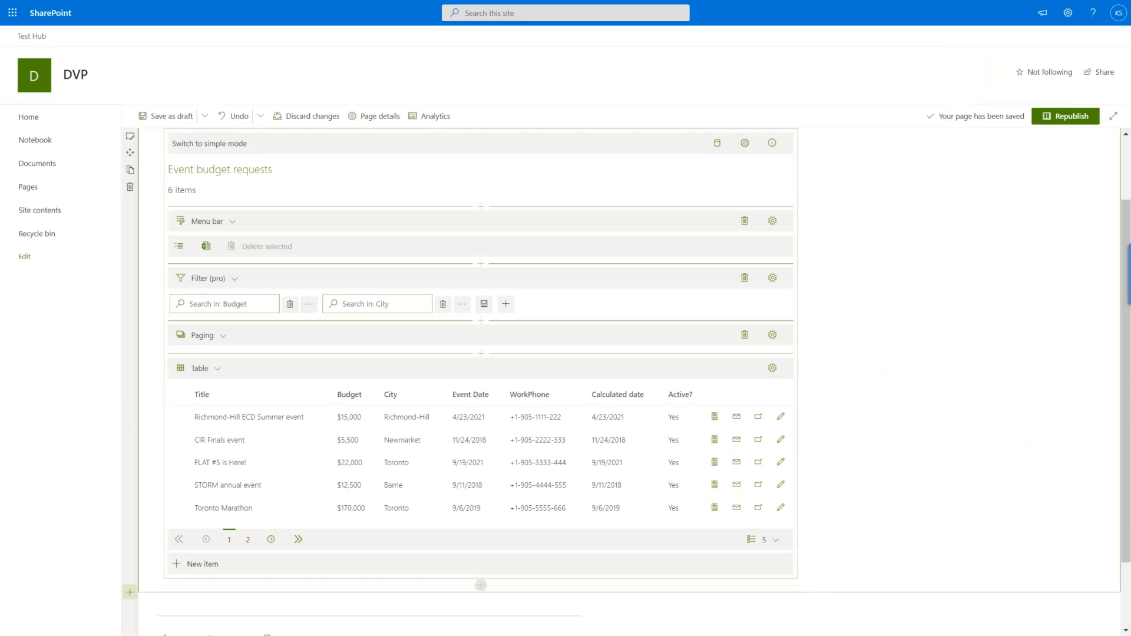
Try the first item action on the Richmond-Hill ECD Summer event and close its properties form.
left_click(716, 422)
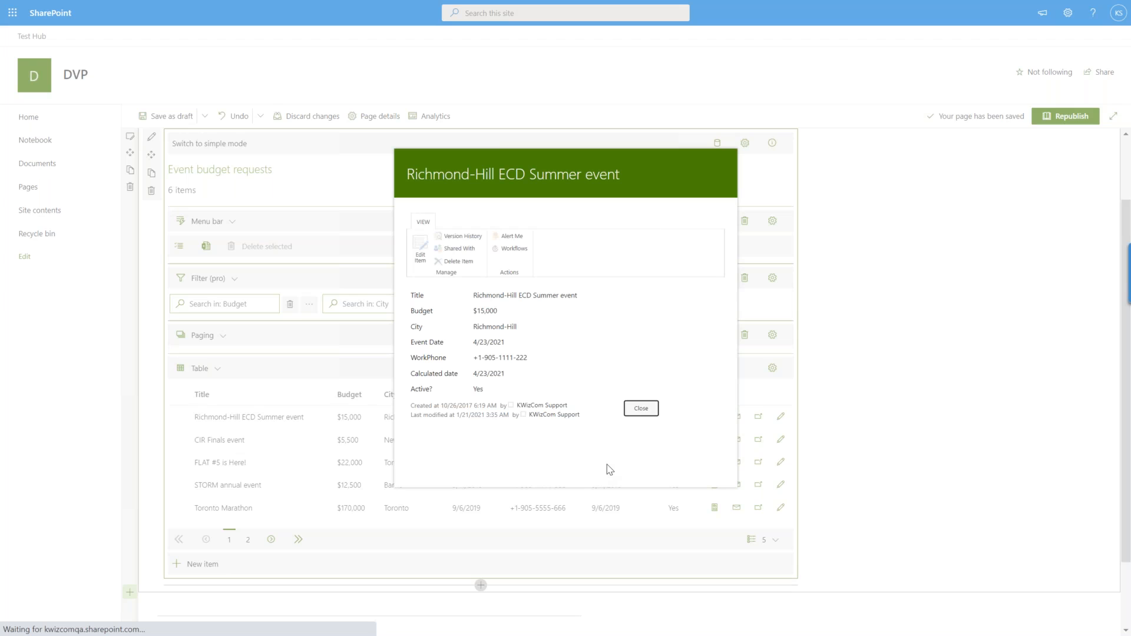
left_click(641, 409)
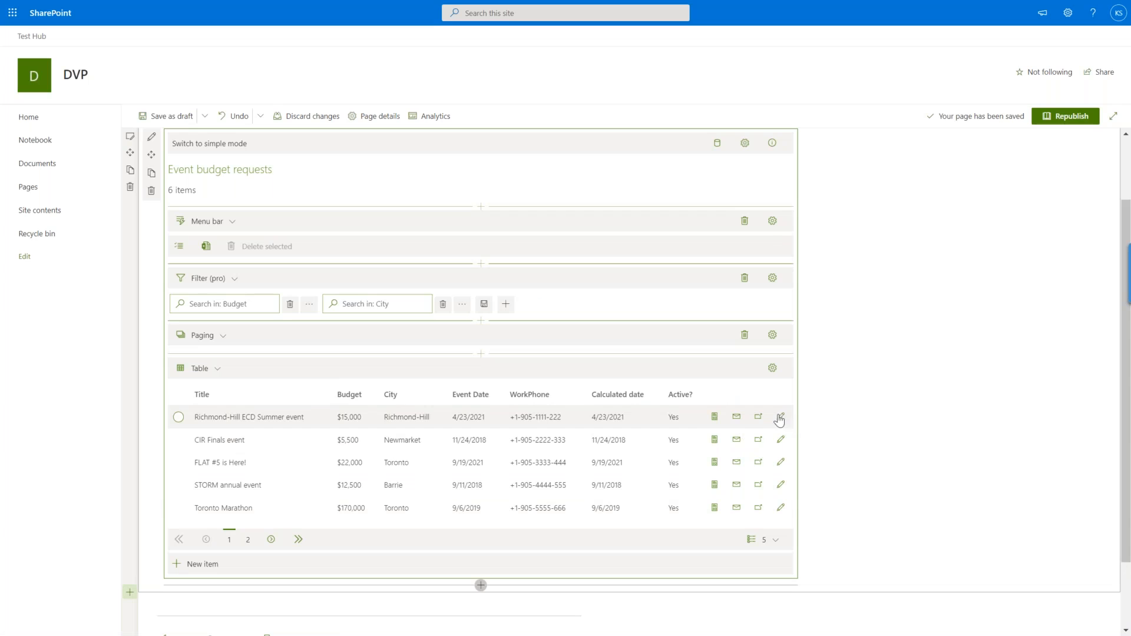
left_click(887, 461)
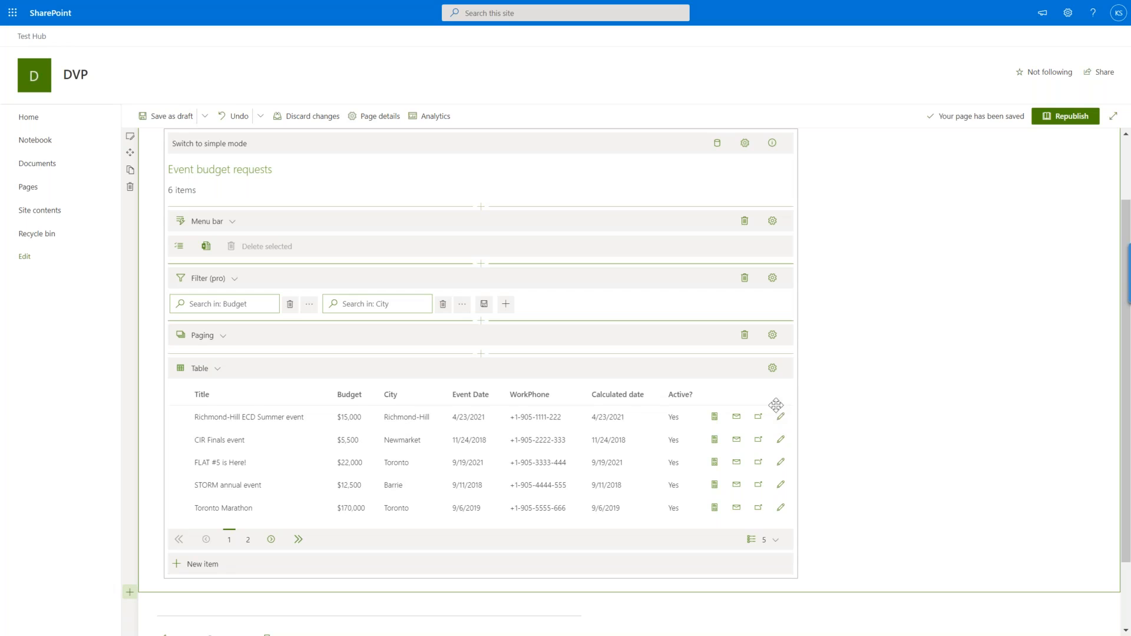
Open the Table's Action #4 in the script editor and change its icon to the directions sign found with "map".
left_click(773, 370)
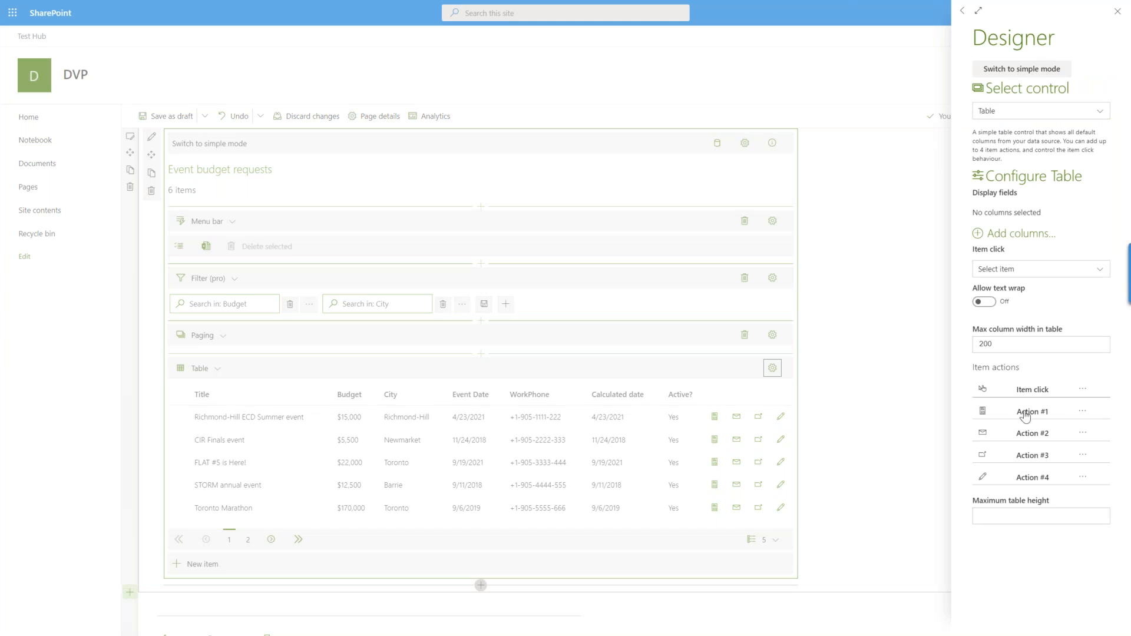
left_click(1082, 478)
left_click(305, 164)
left_click(311, 275)
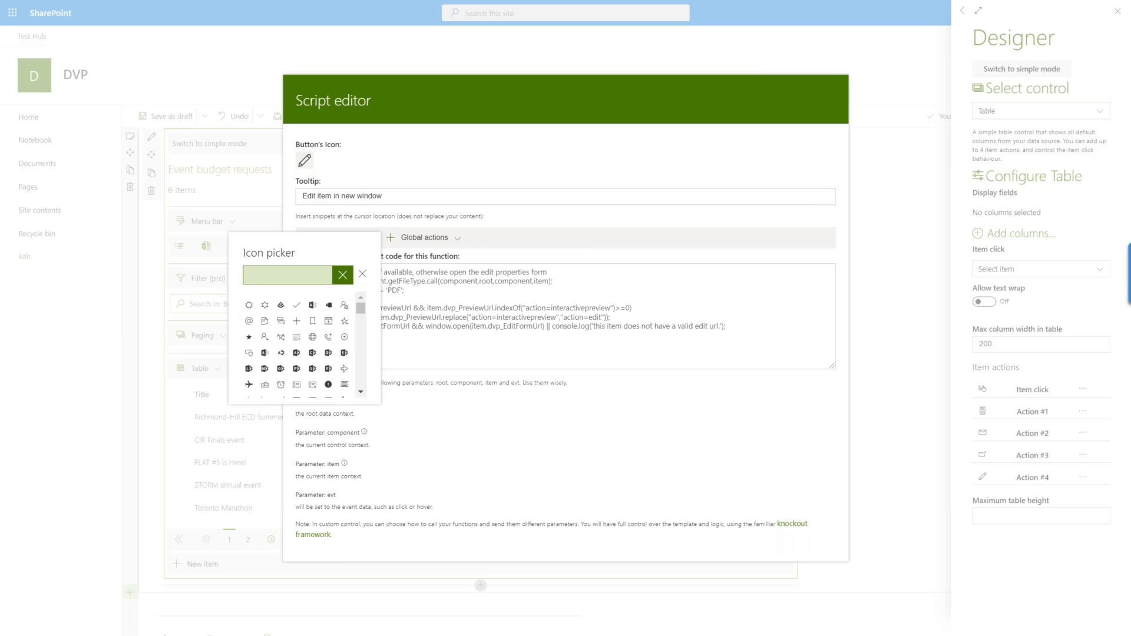
type("map")
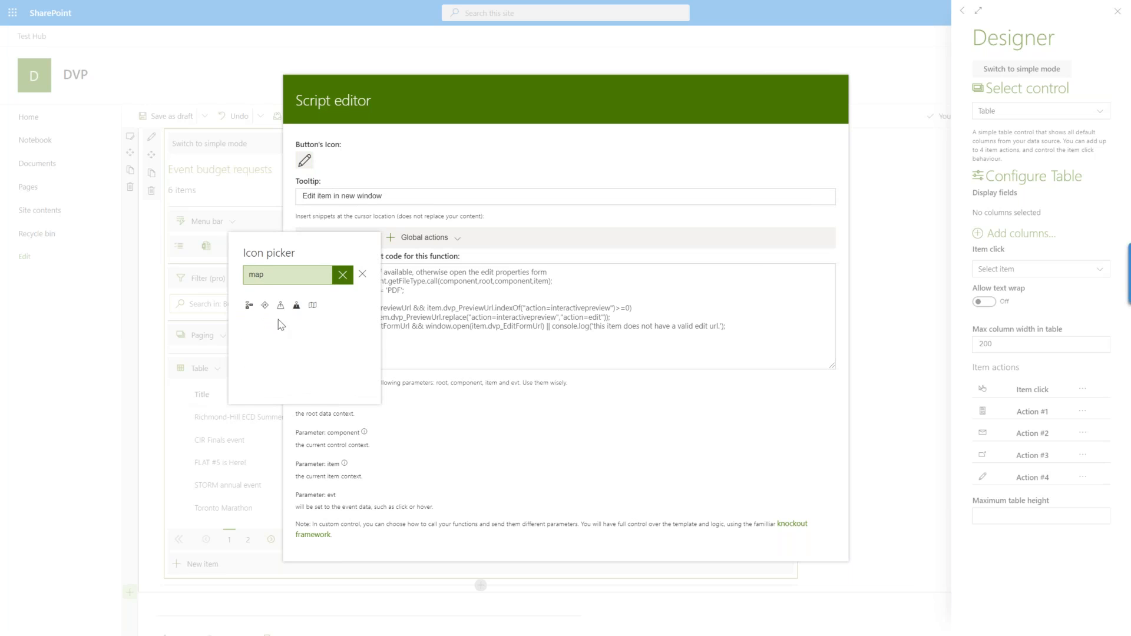
left_click(265, 306)
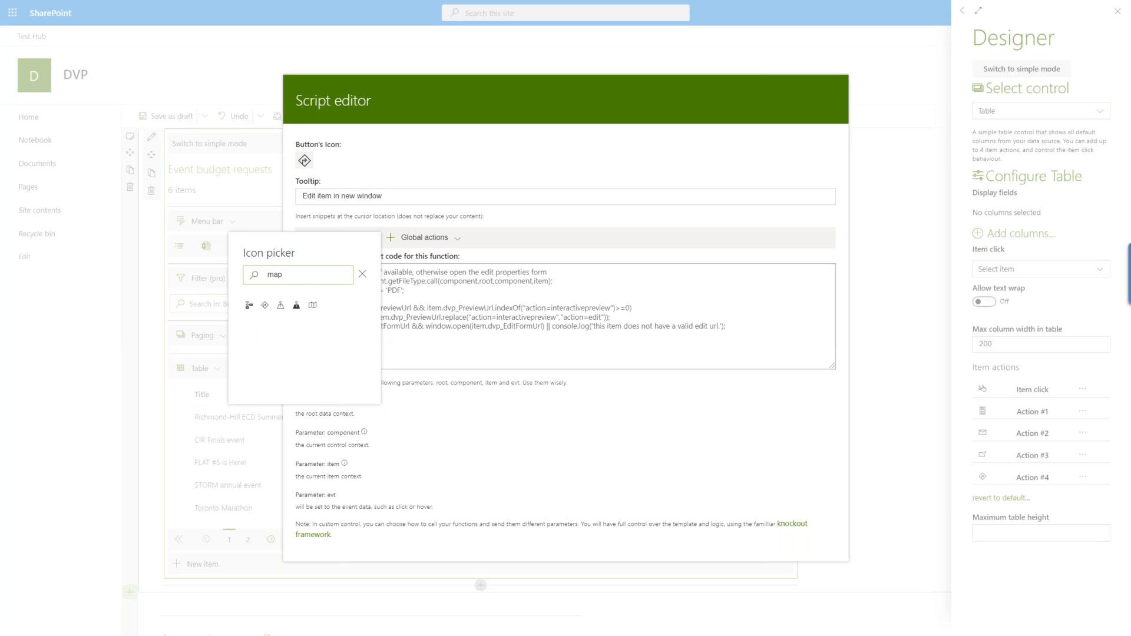
left_click(474, 431)
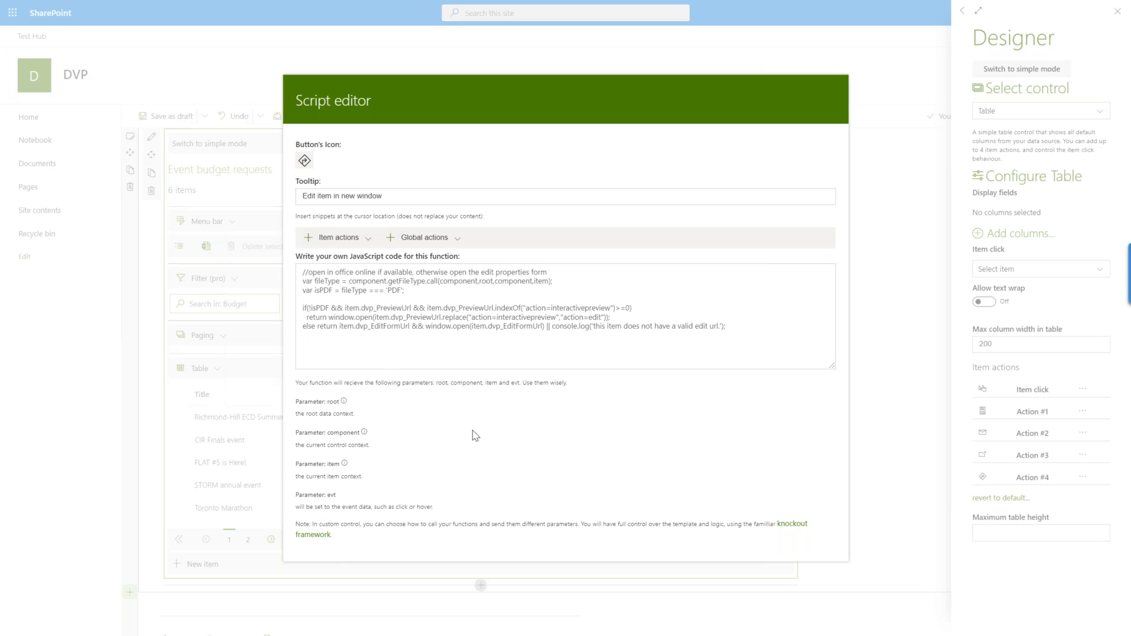
Replace the whole JavaScript code of Action #4 with the "Show city in maps" item action snippet.
left_click(417, 311)
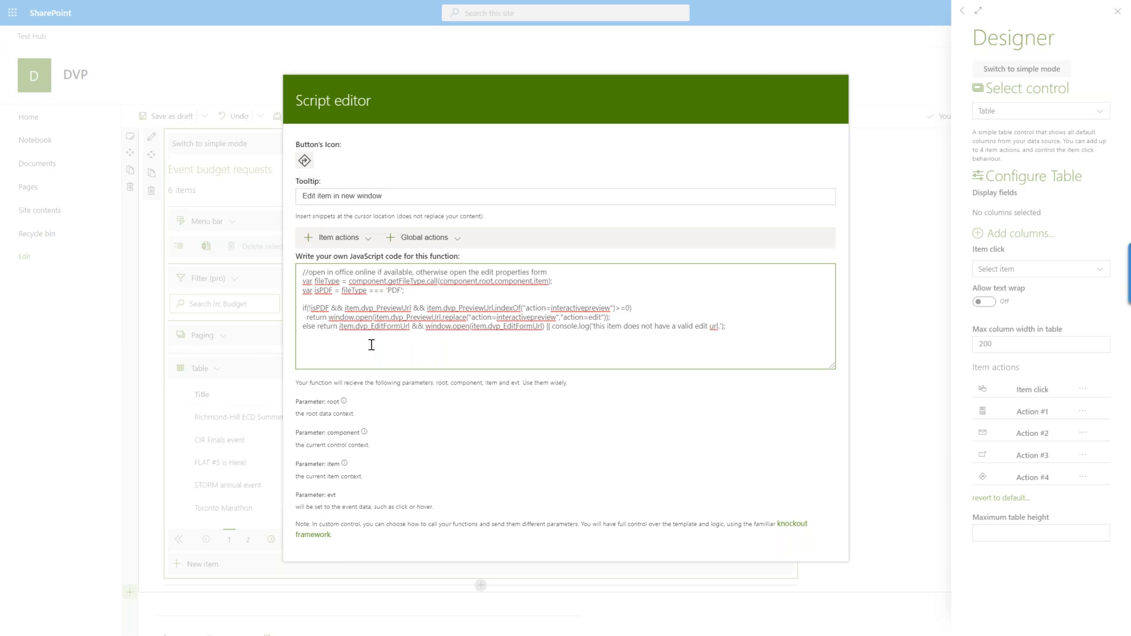
key("ctrl+plus")
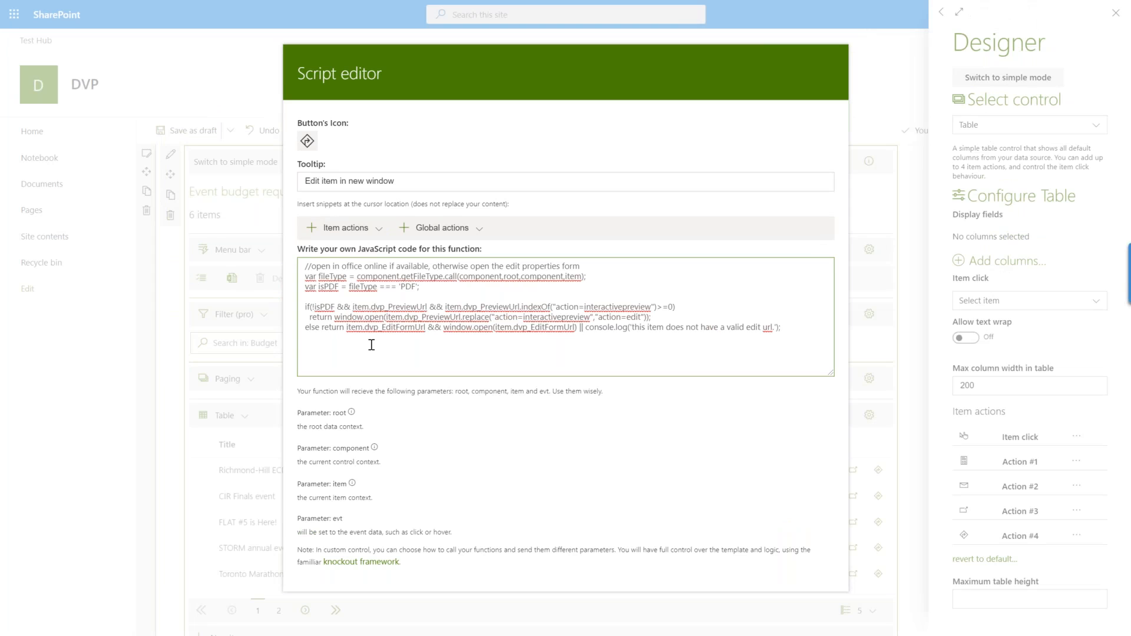
key("ctrl+a")
key("Delete")
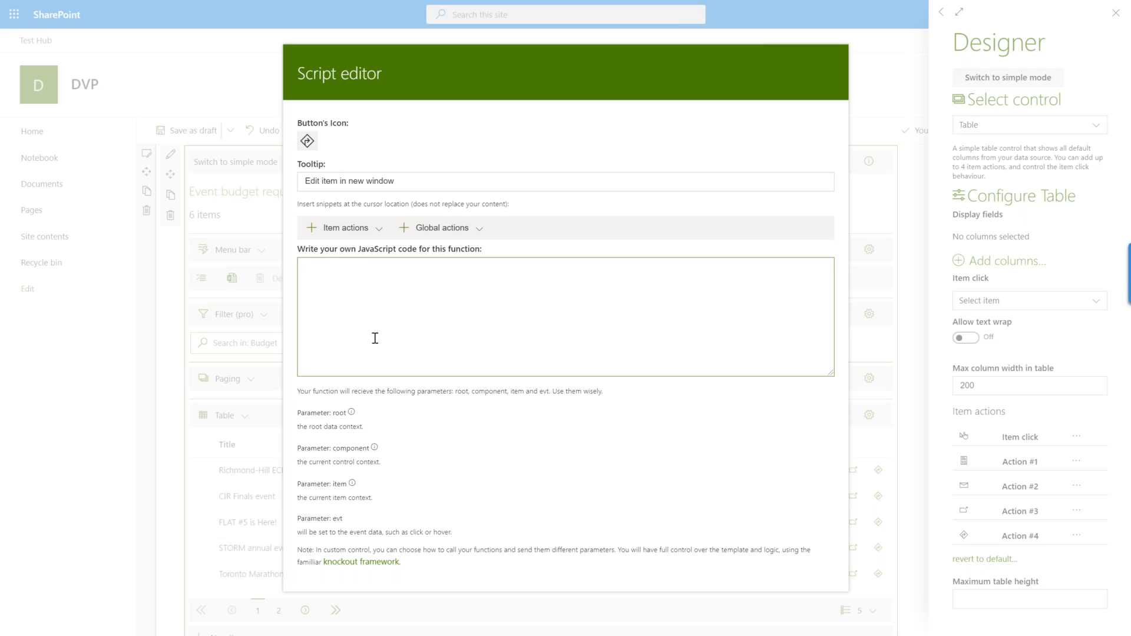
left_click(379, 229)
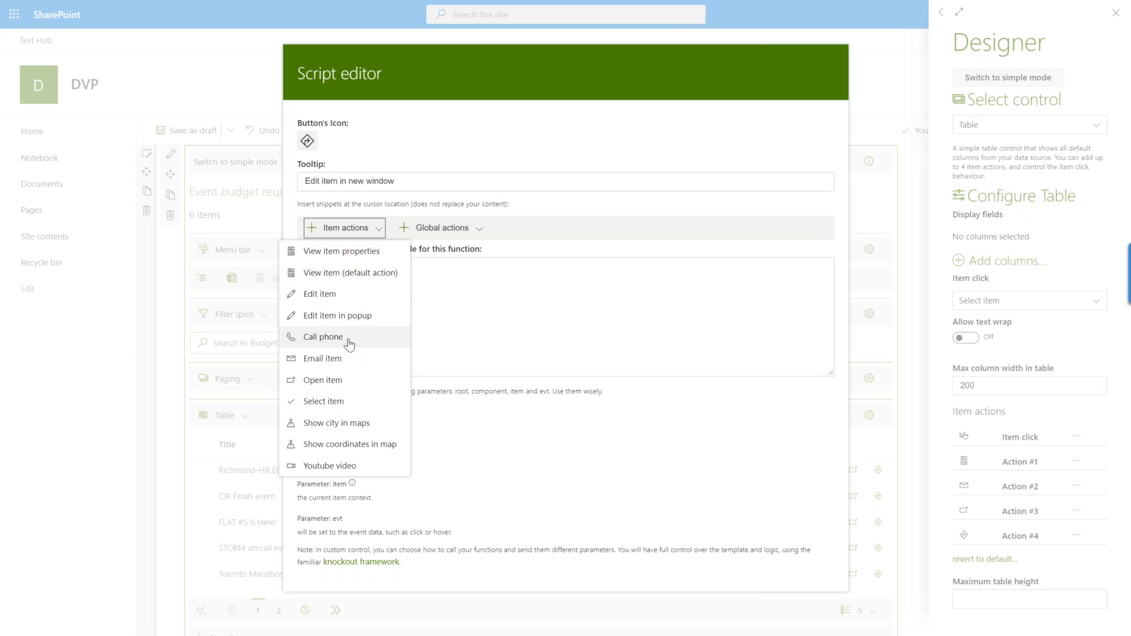
left_click(318, 424)
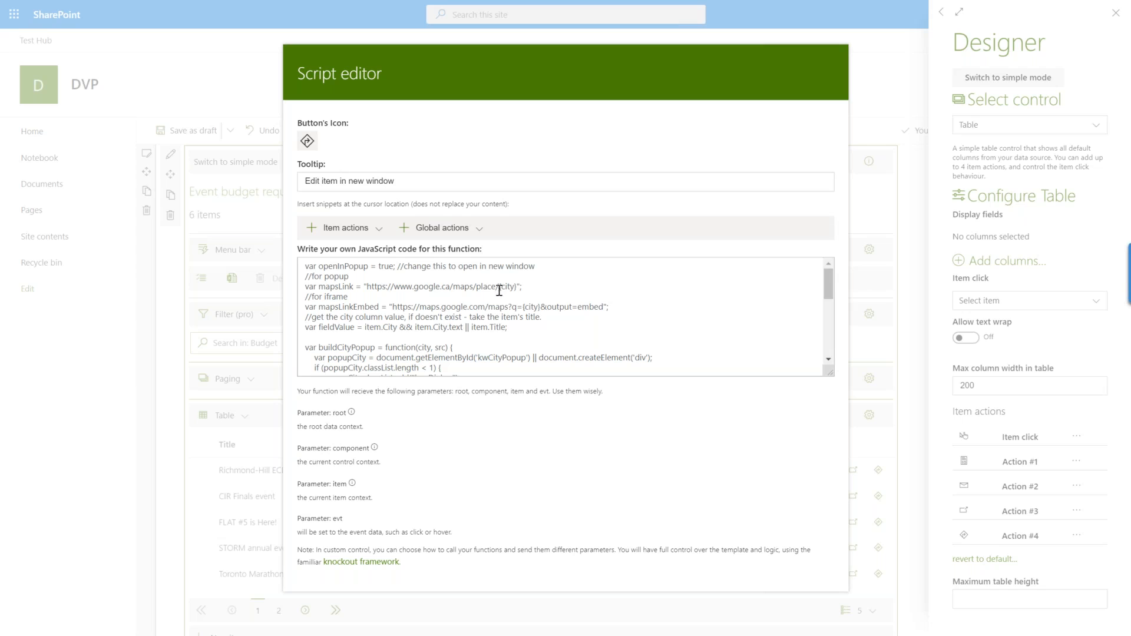
Check the {city} placeholder in the script's mapsLink line, close the editor and table settings, and save the page as a draft.
left_click_drag(500, 287, 513, 289)
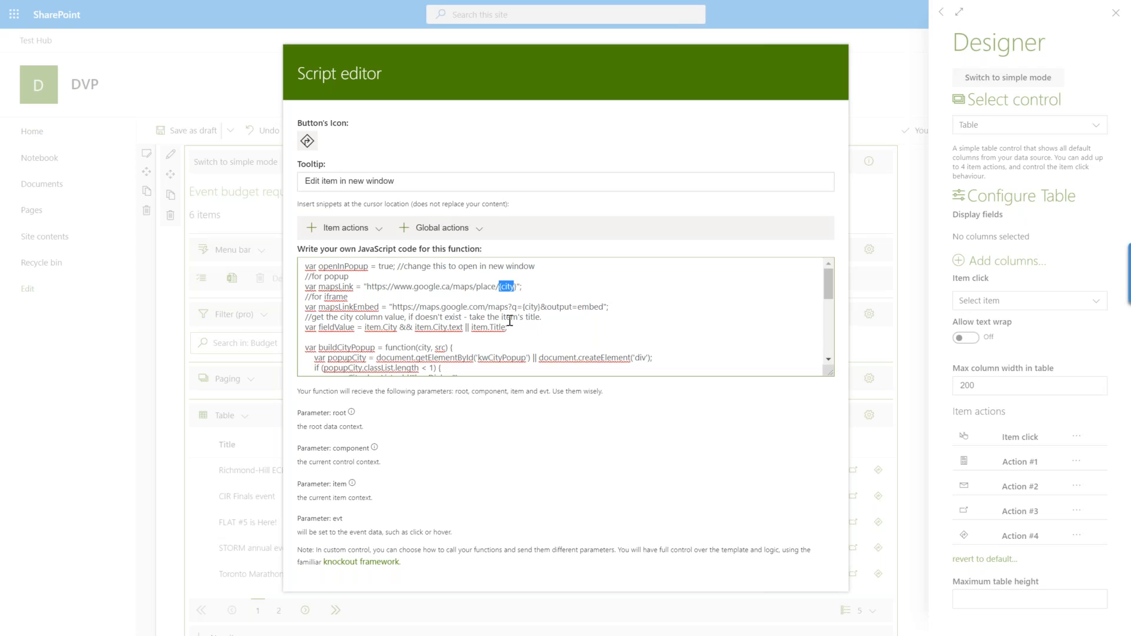
left_click(520, 293)
double_click(510, 287)
left_click(912, 211)
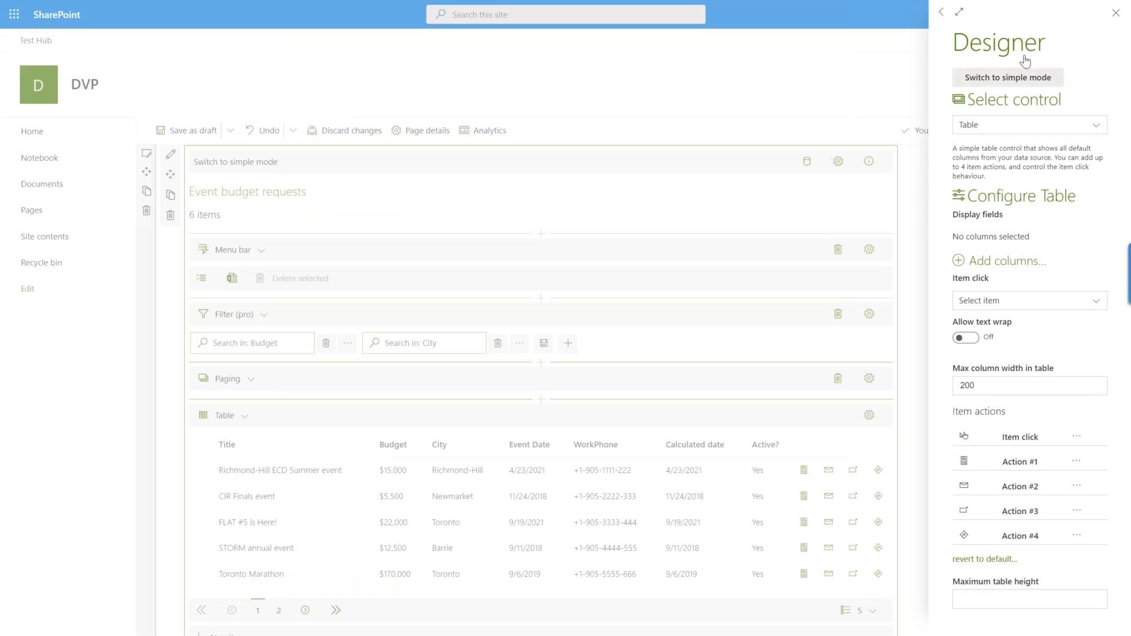
left_click(1116, 13)
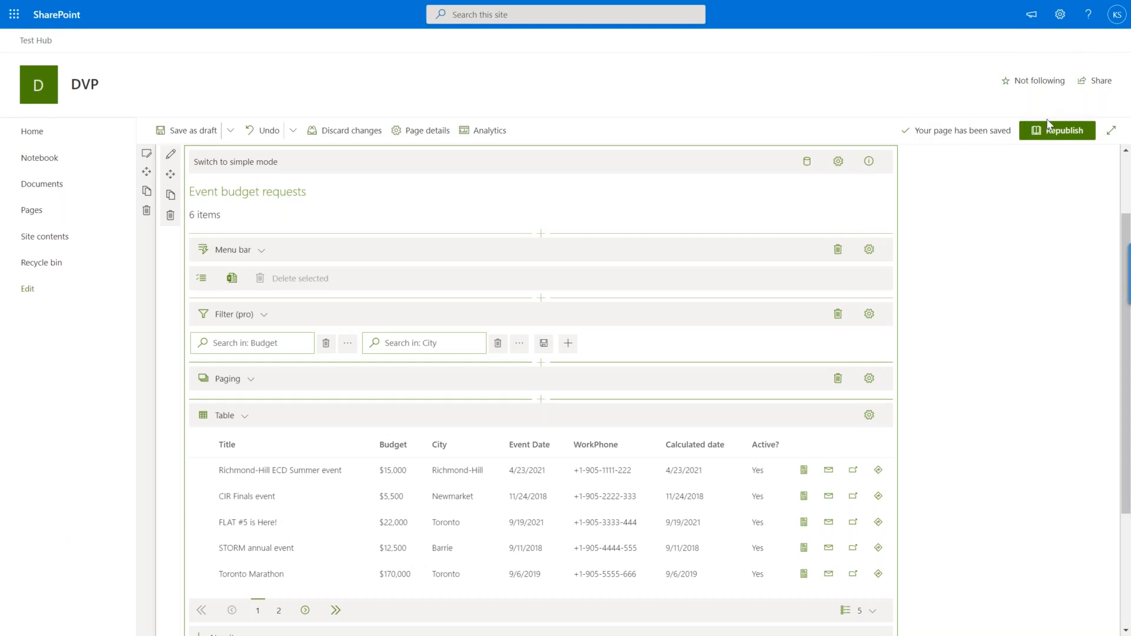
left_click(192, 132)
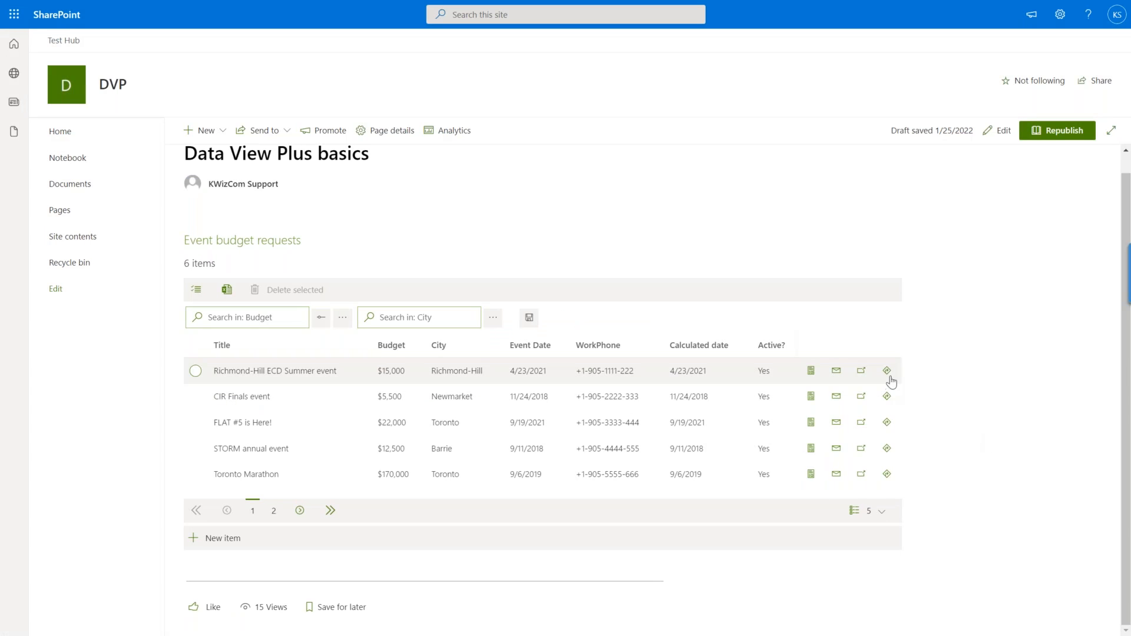
Test the map item action on the FLAT #5 is Here! and CIR Finals event rows, closing each map dialog.
left_click(888, 424)
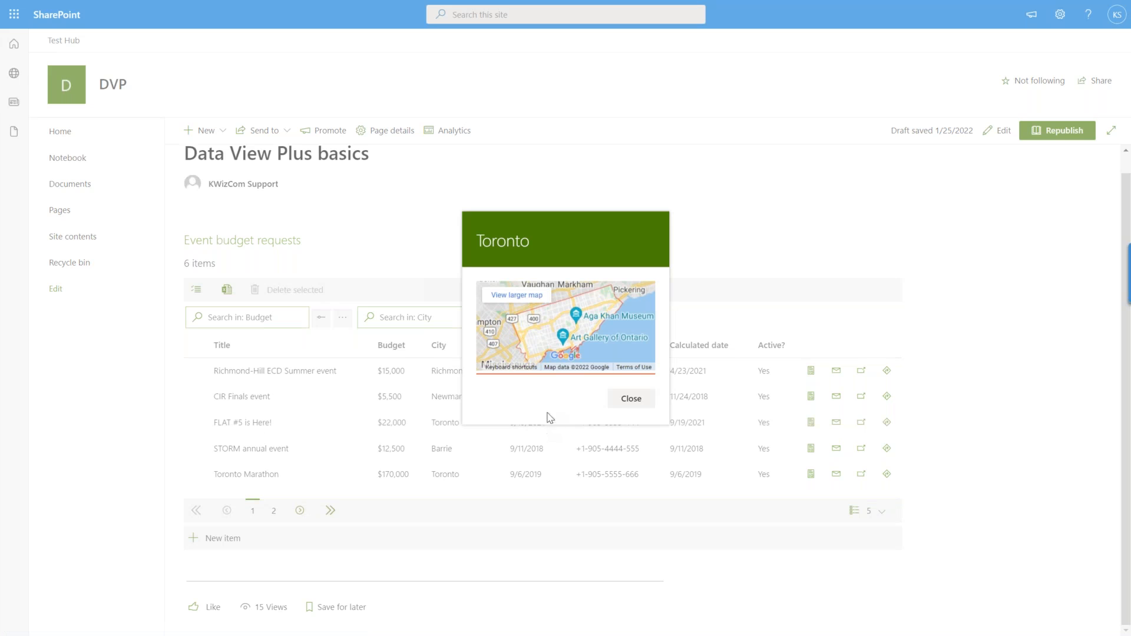
left_click(629, 399)
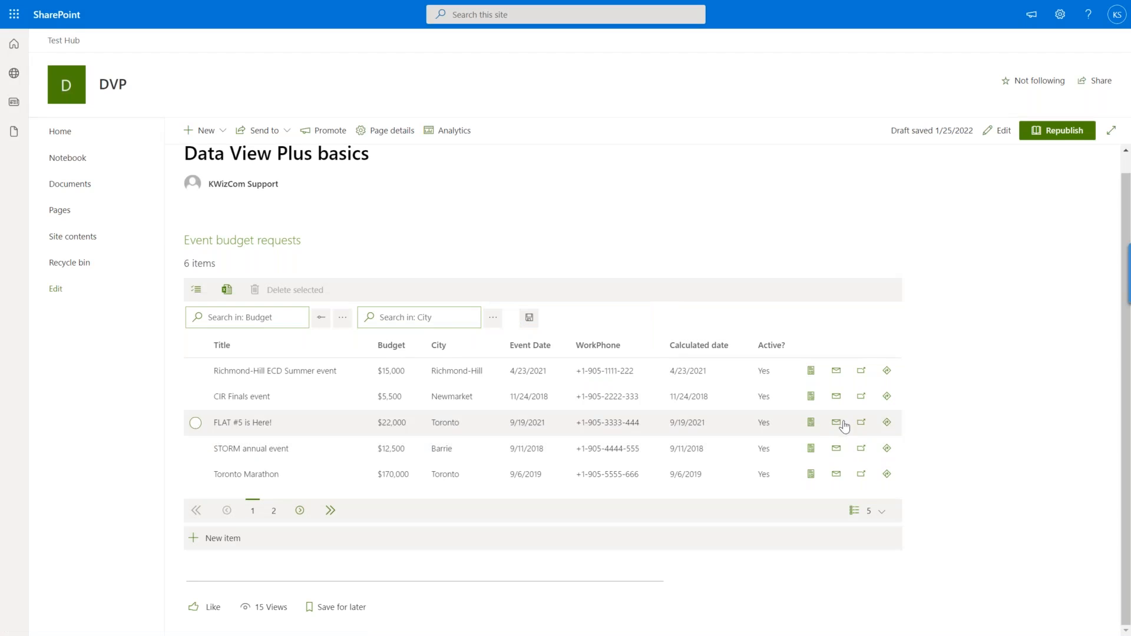
left_click(887, 396)
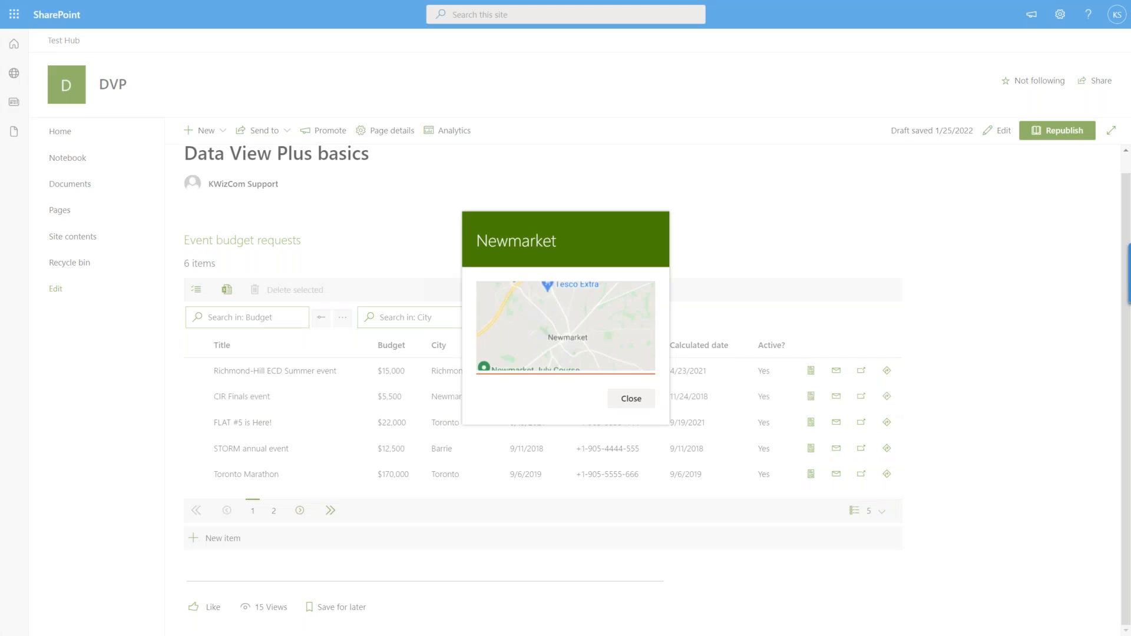
left_click(629, 400)
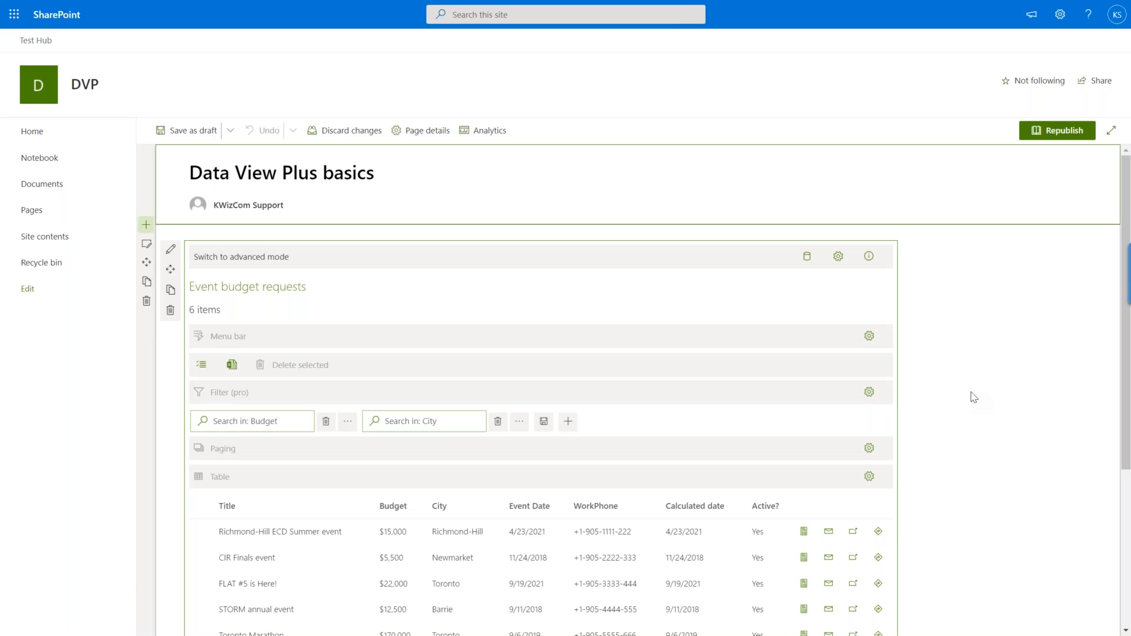
Turn on Conditional Formatting in the web part's layout settings and close them.
scroll(969, 450, "down", 1)
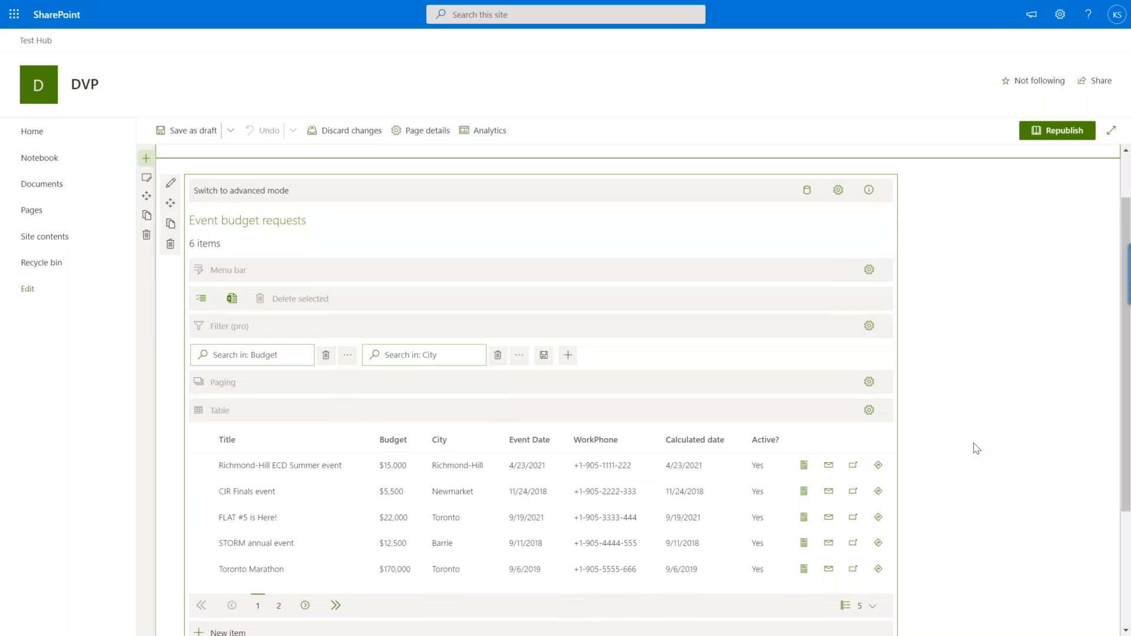
left_click(838, 190)
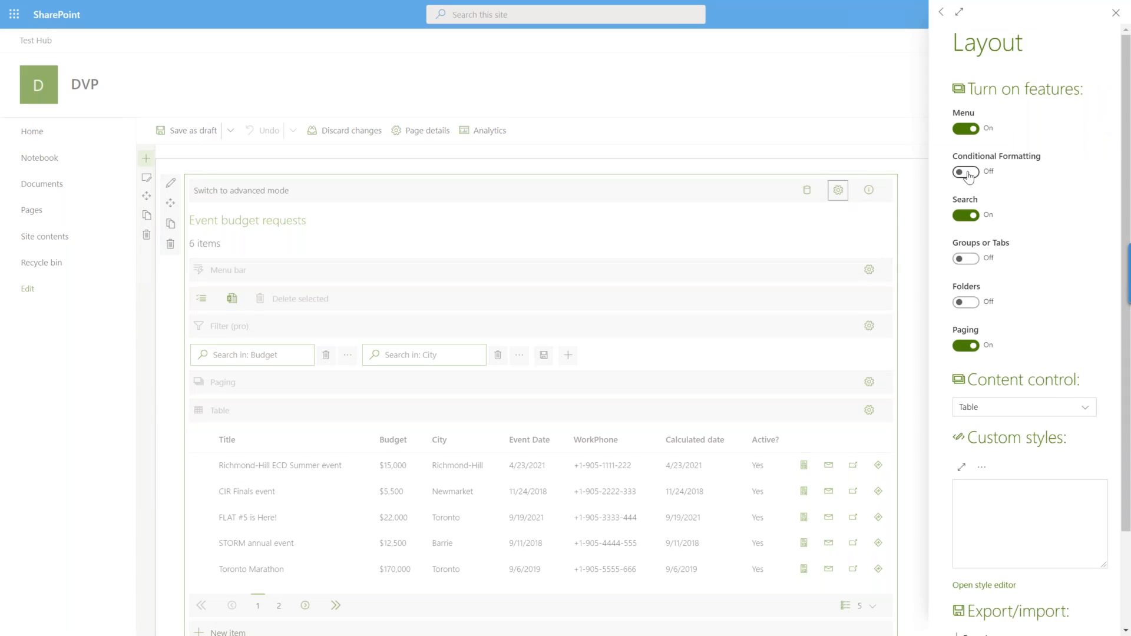
left_click(969, 174)
left_click(1115, 14)
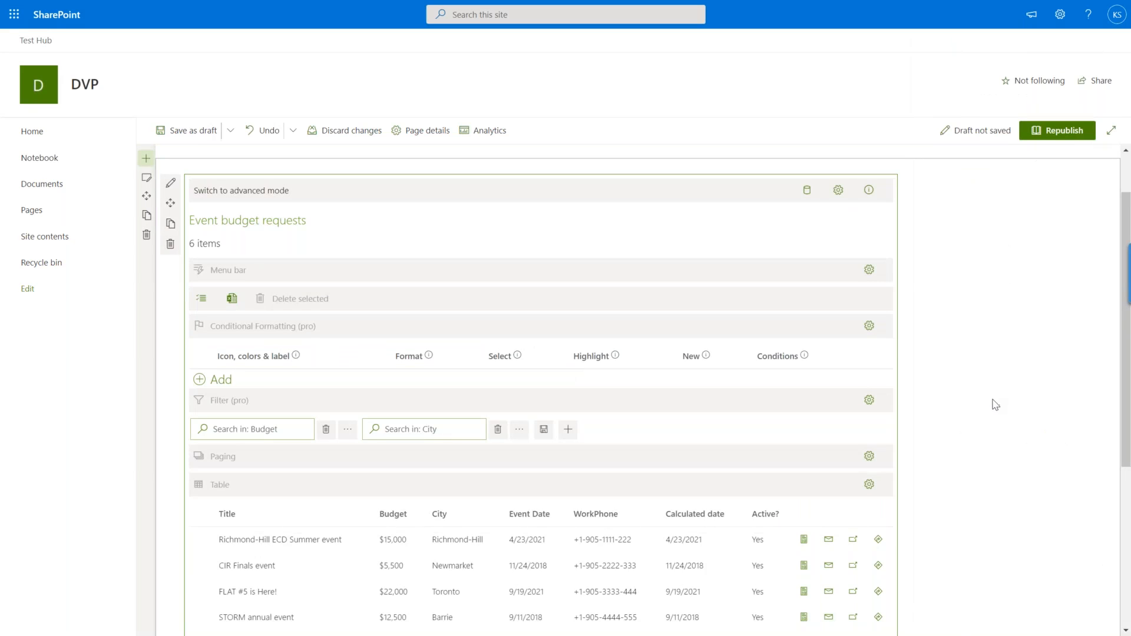
Add a conditional formatting rule with white text and the orange background color #EA4300.
scroll(994, 402, "down", 1)
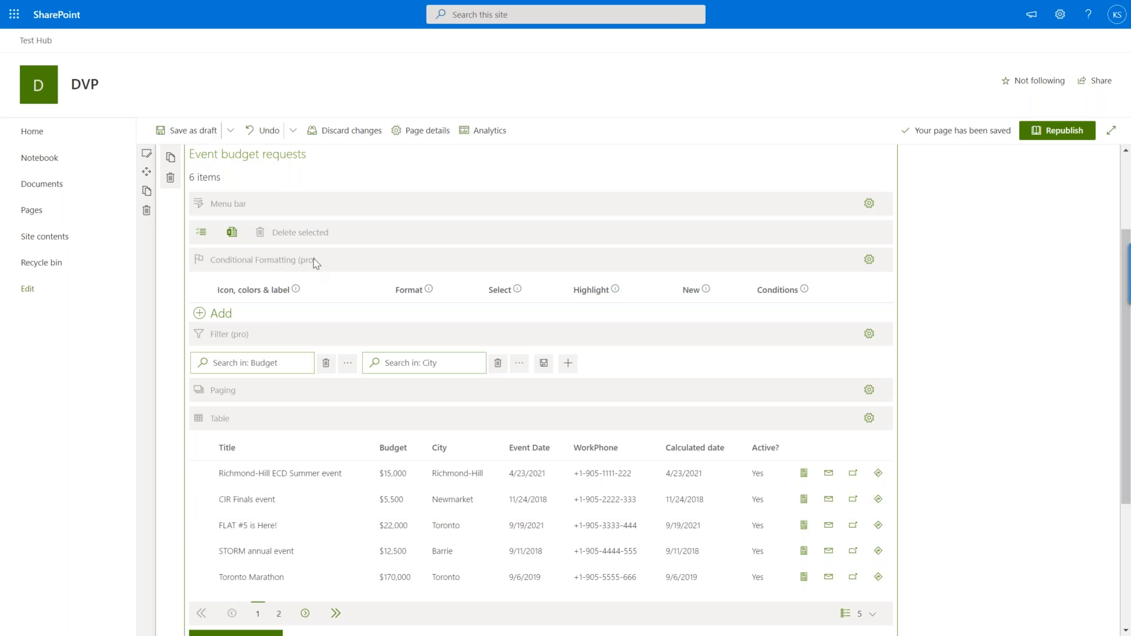
left_click(221, 315)
left_click(231, 316)
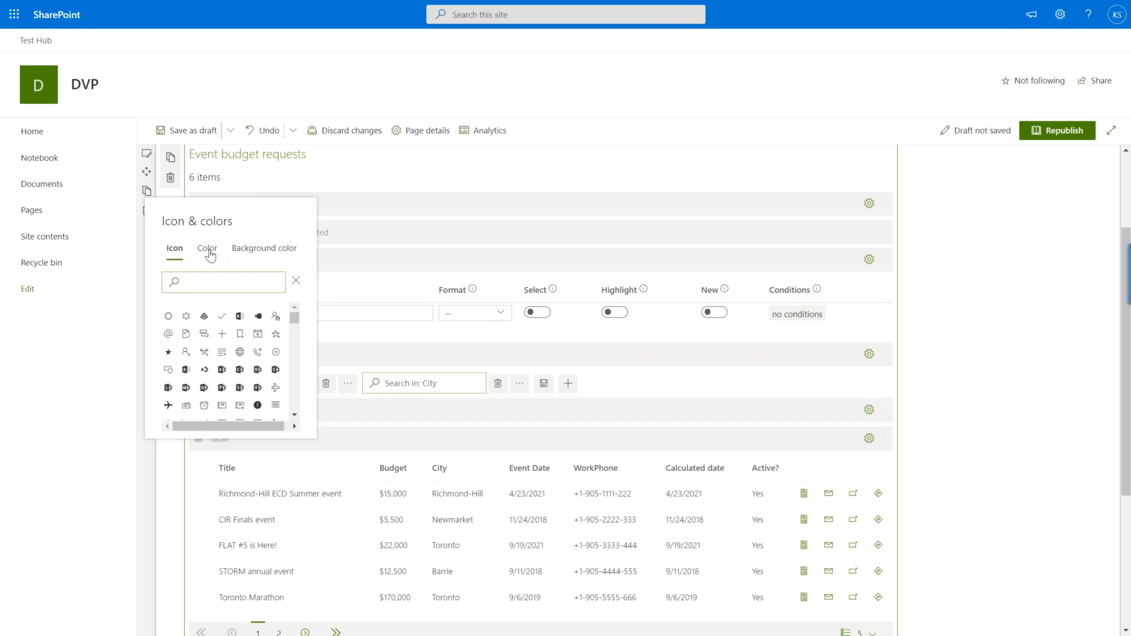
left_click(209, 251)
left_click(213, 255)
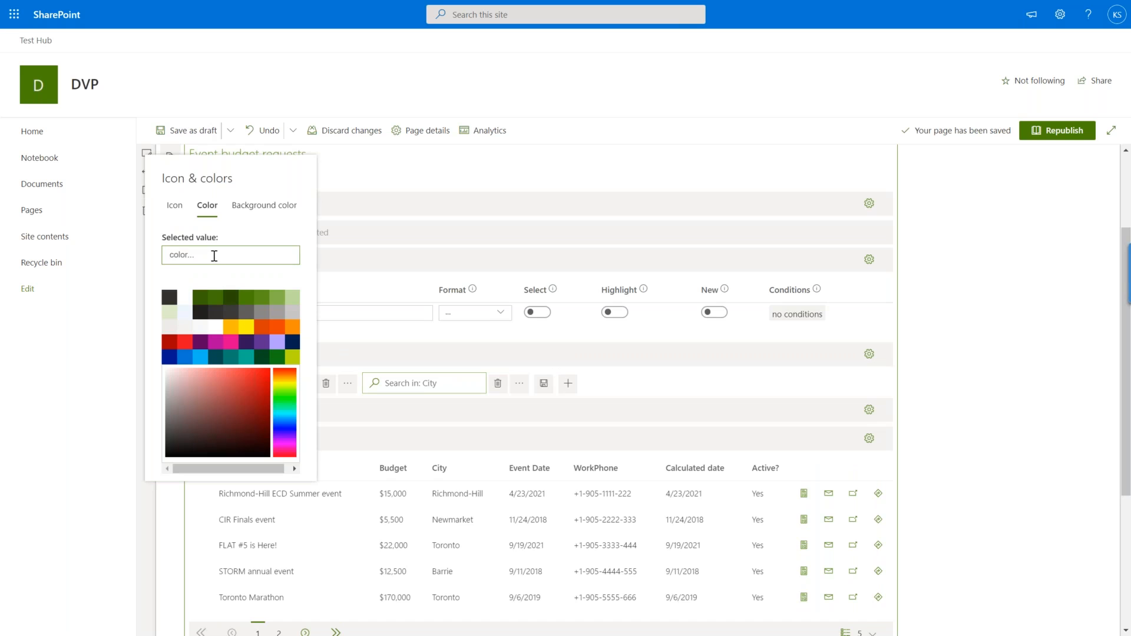
type("white")
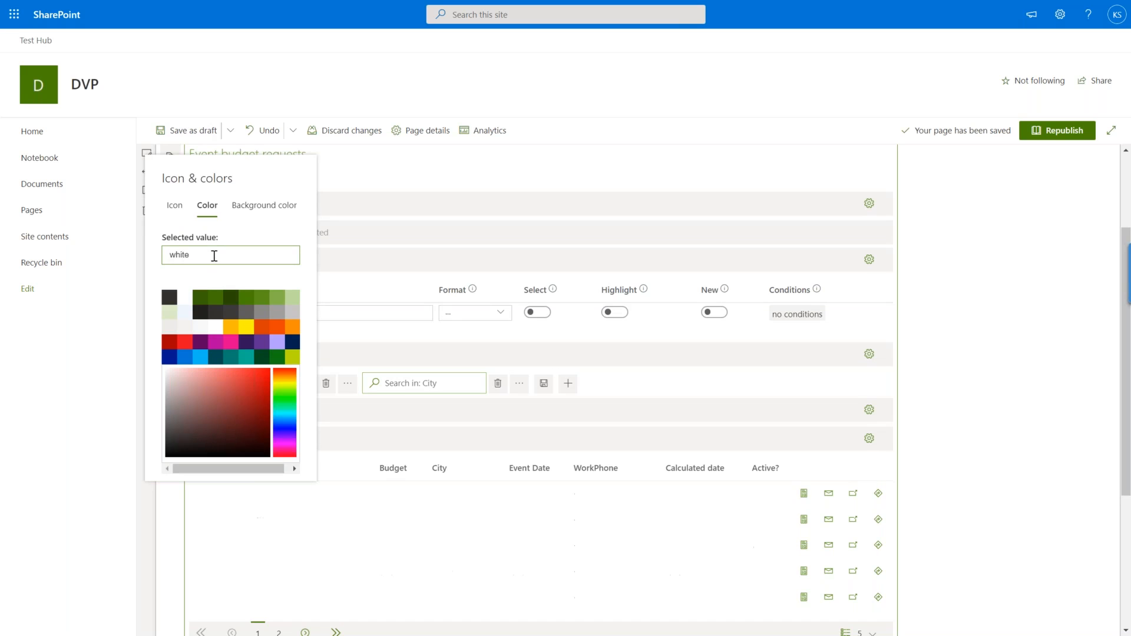
left_click(242, 206)
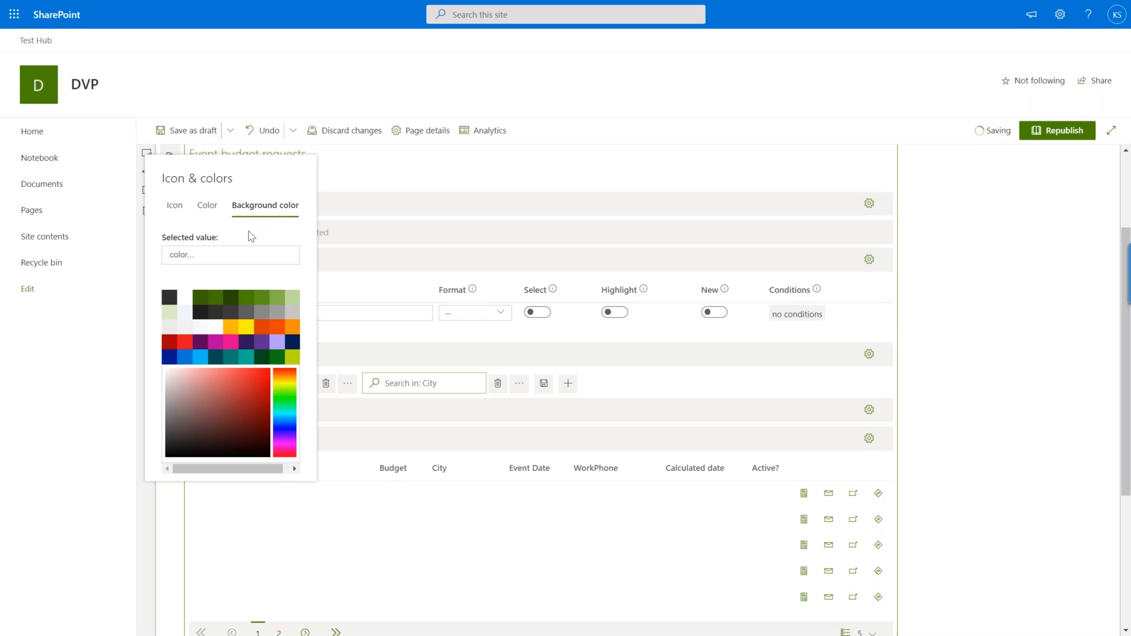
left_click(274, 328)
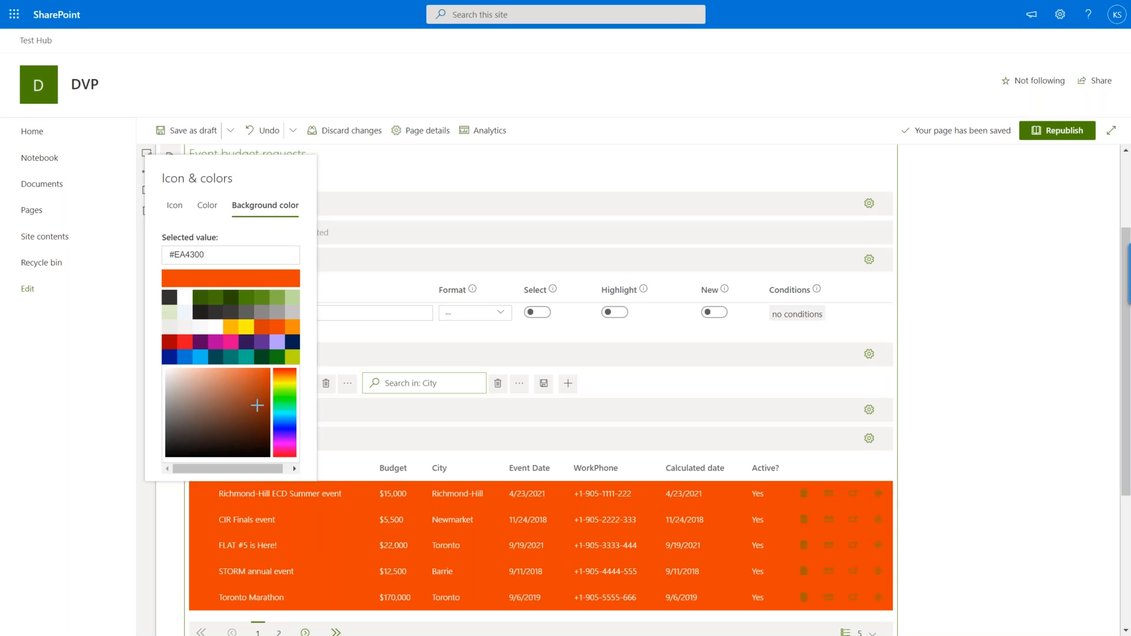
Label the new rule "High budget" and apply its format to the Budget column only.
left_click(353, 307)
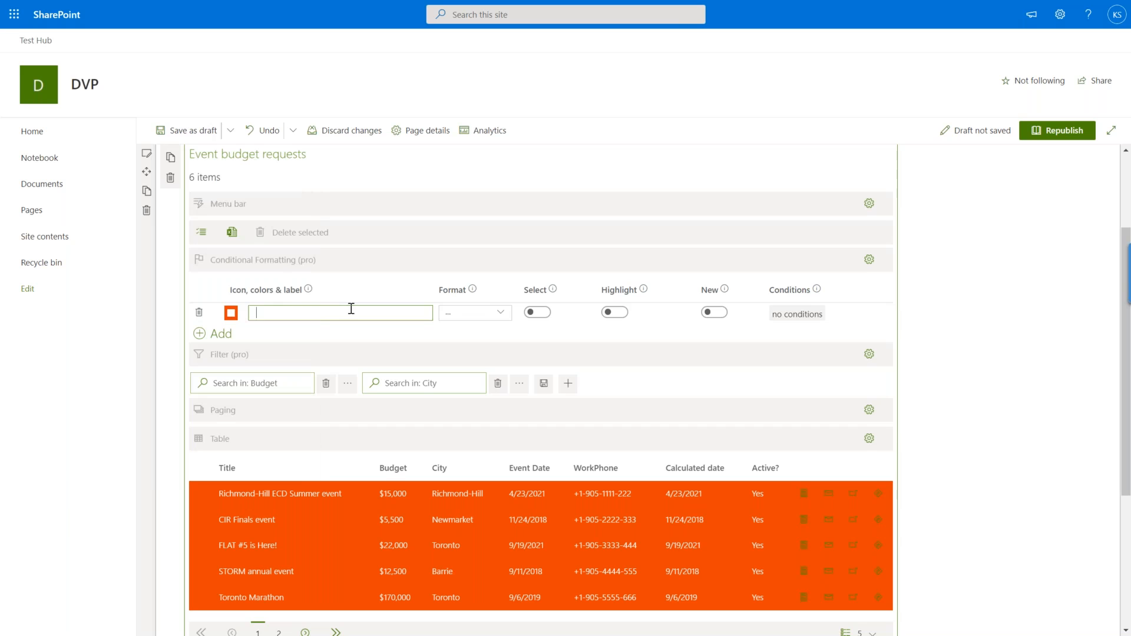
type("High budget")
left_click(502, 314)
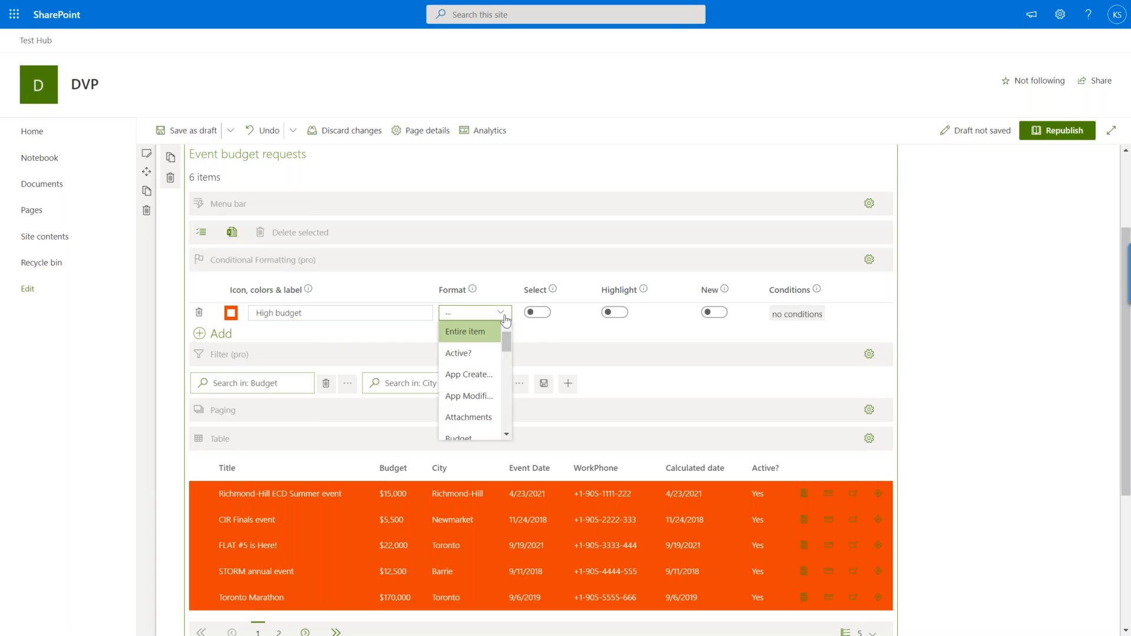
scroll(506, 349, "down", 1)
left_click_drag(505, 346, 505, 357)
left_click(462, 364)
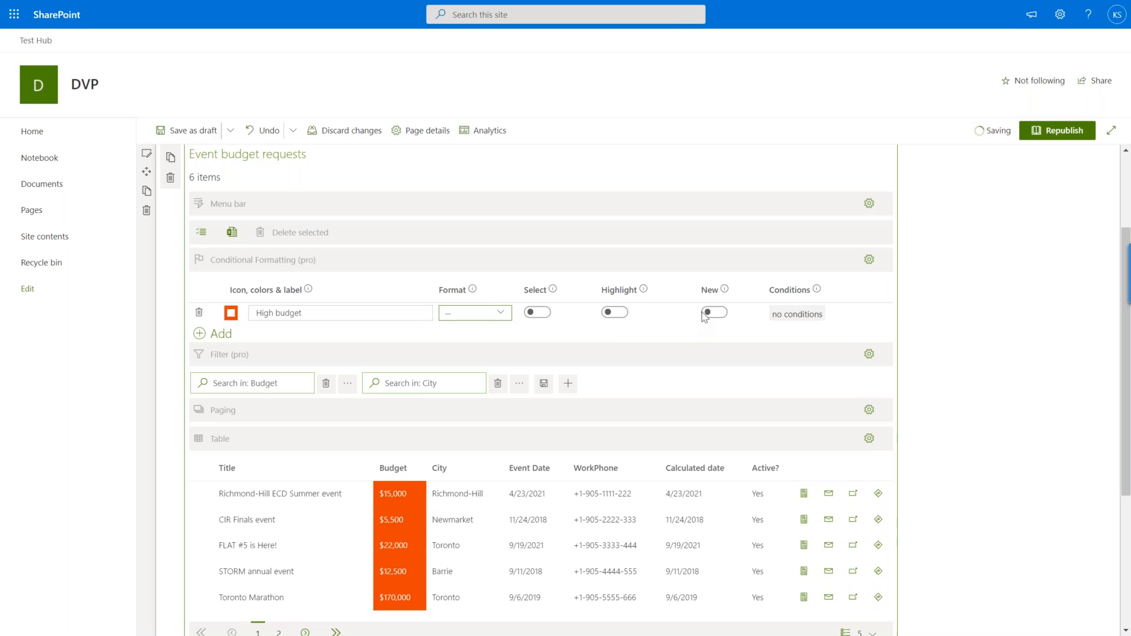
Give the High budget rule a condition that Budget is greater than the threshold amount, and save it.
left_click(797, 315)
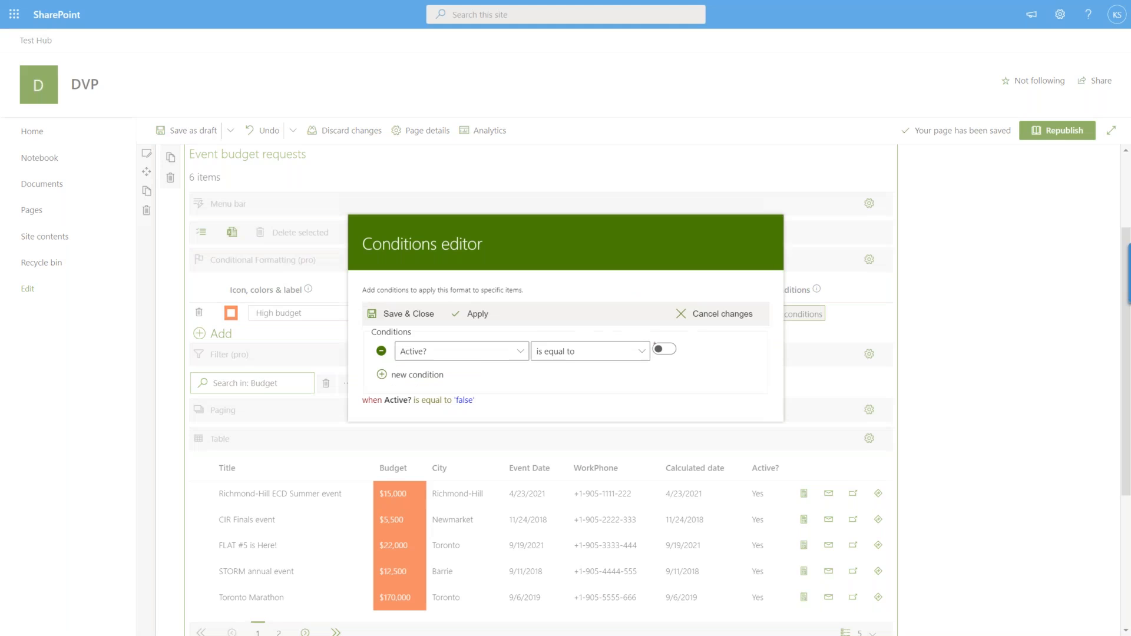
left_click(521, 352)
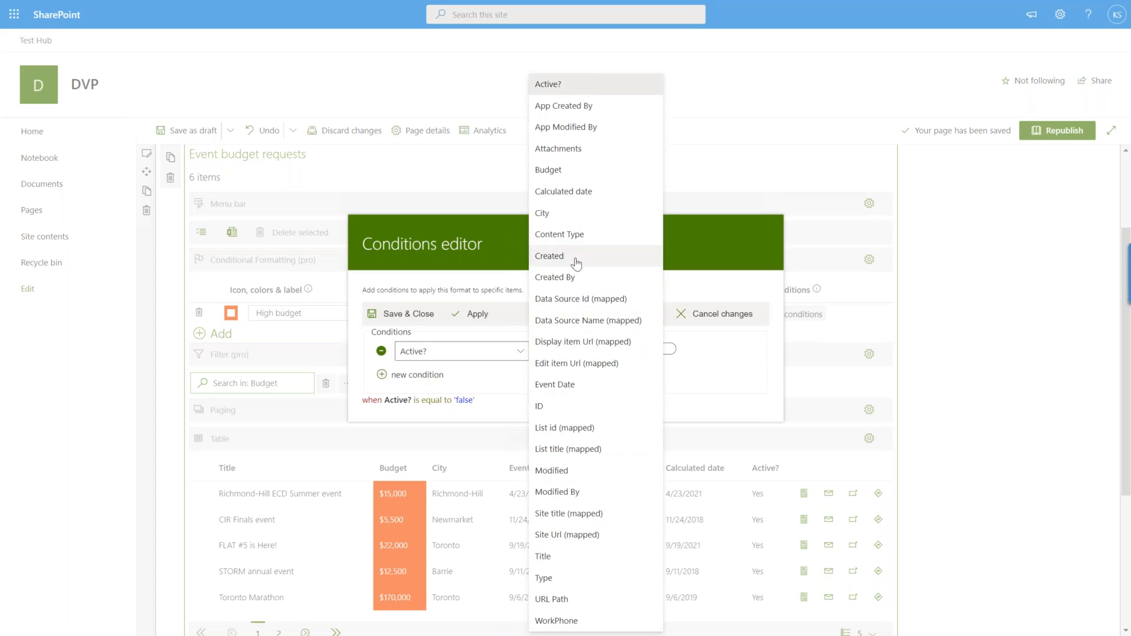
left_click(569, 171)
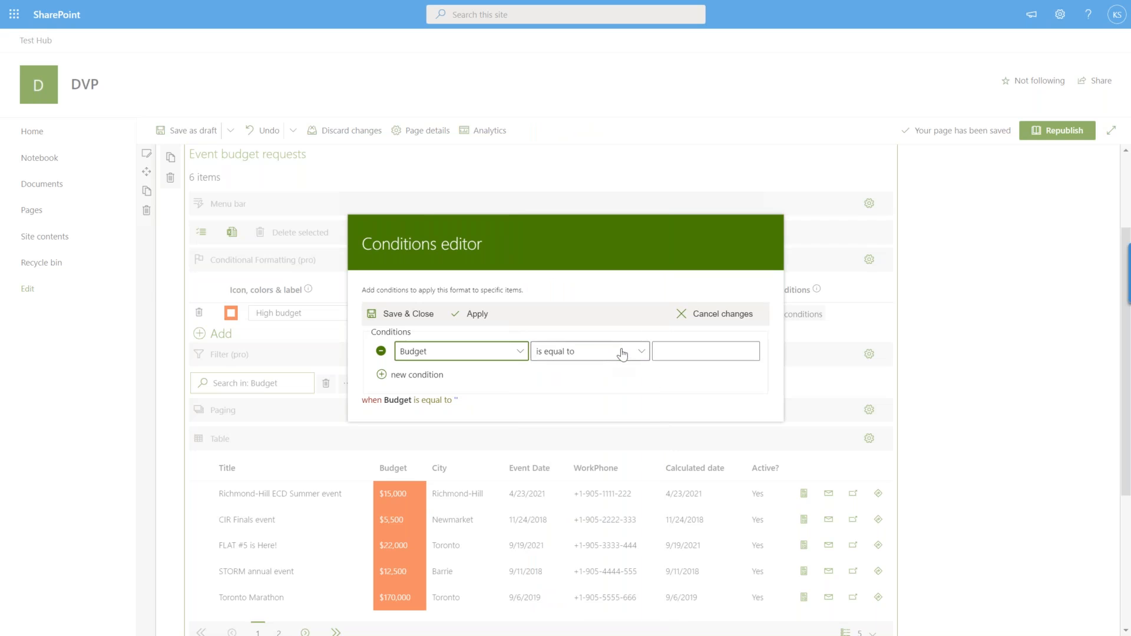
left_click(623, 352)
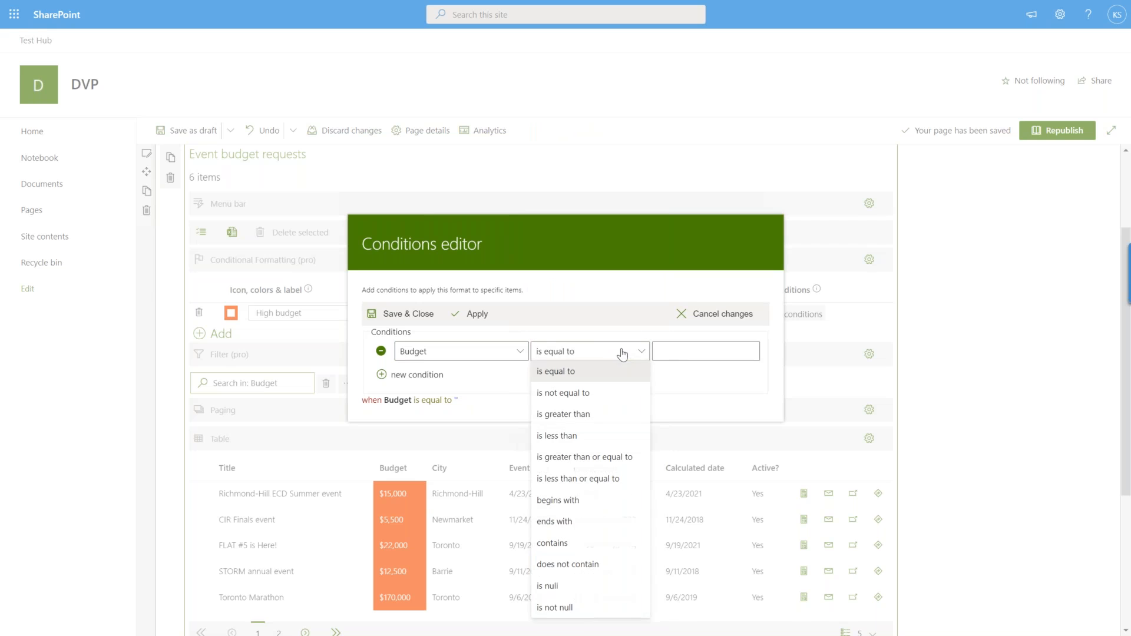
left_click(606, 419)
left_click(674, 355)
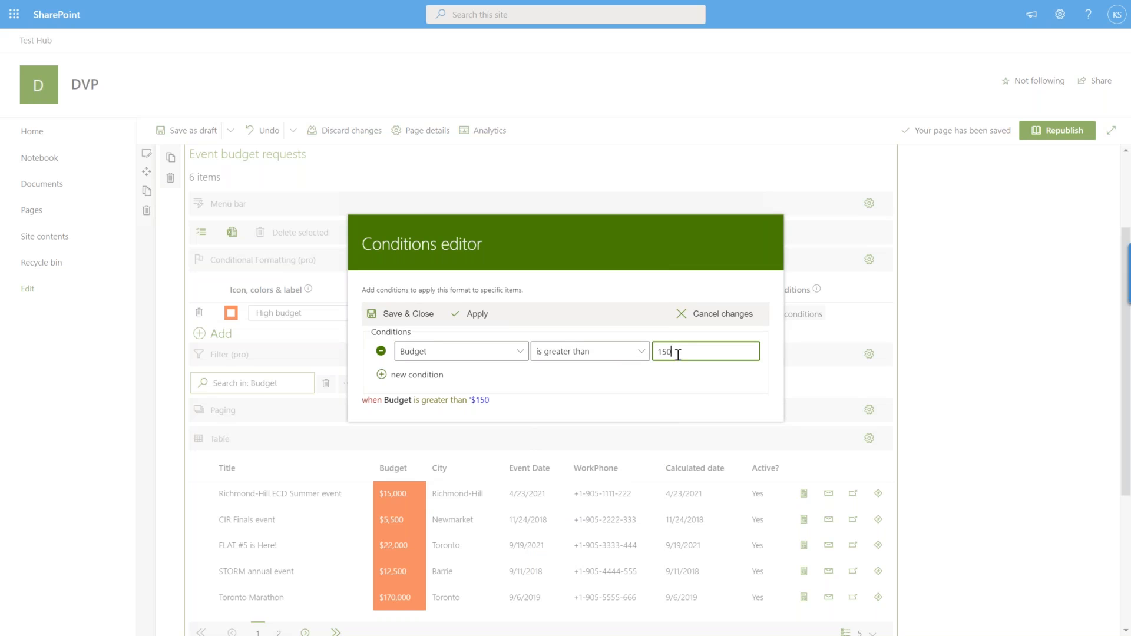
left_click(415, 316)
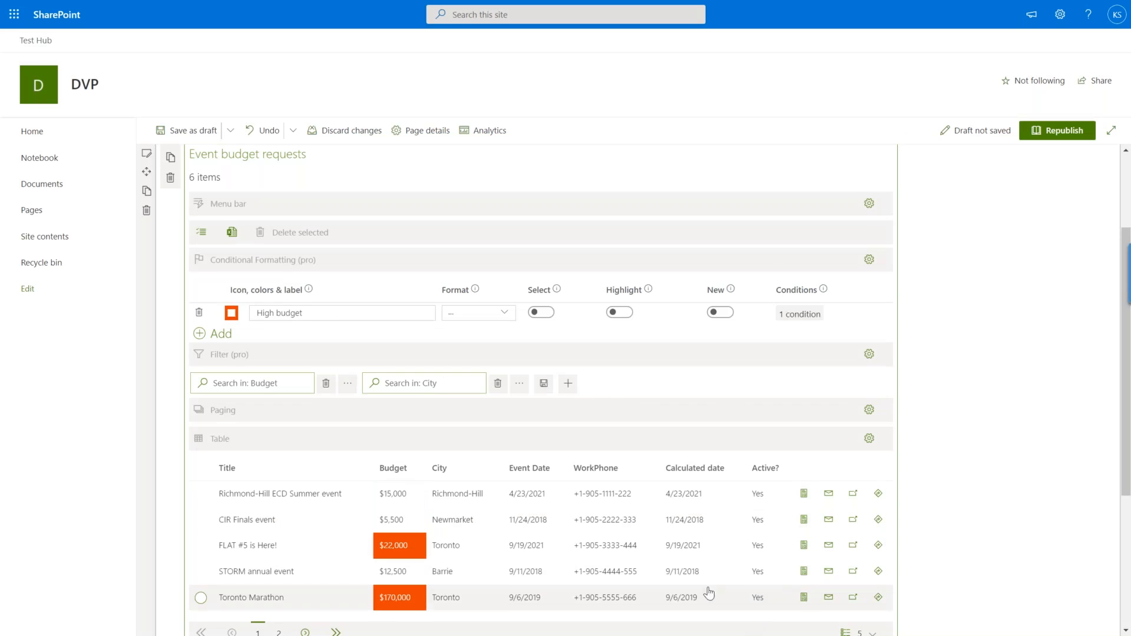
Check the High budget formatting and legend below the table, then republish the page.
scroll(678, 548, "down", 3)
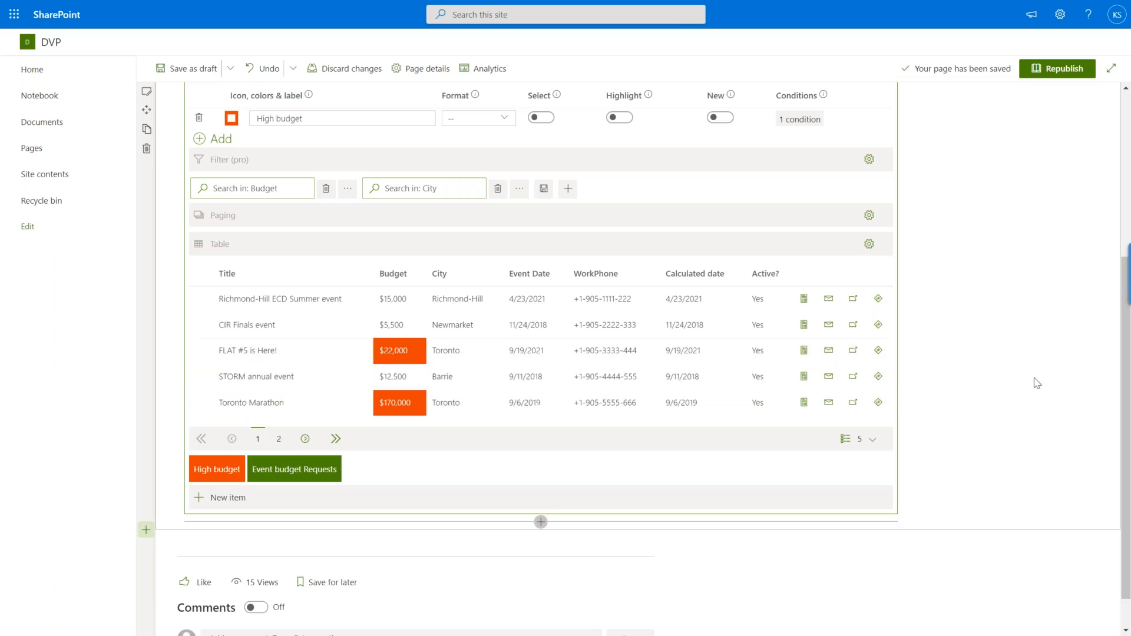
scroll(235, 224, "up", 1)
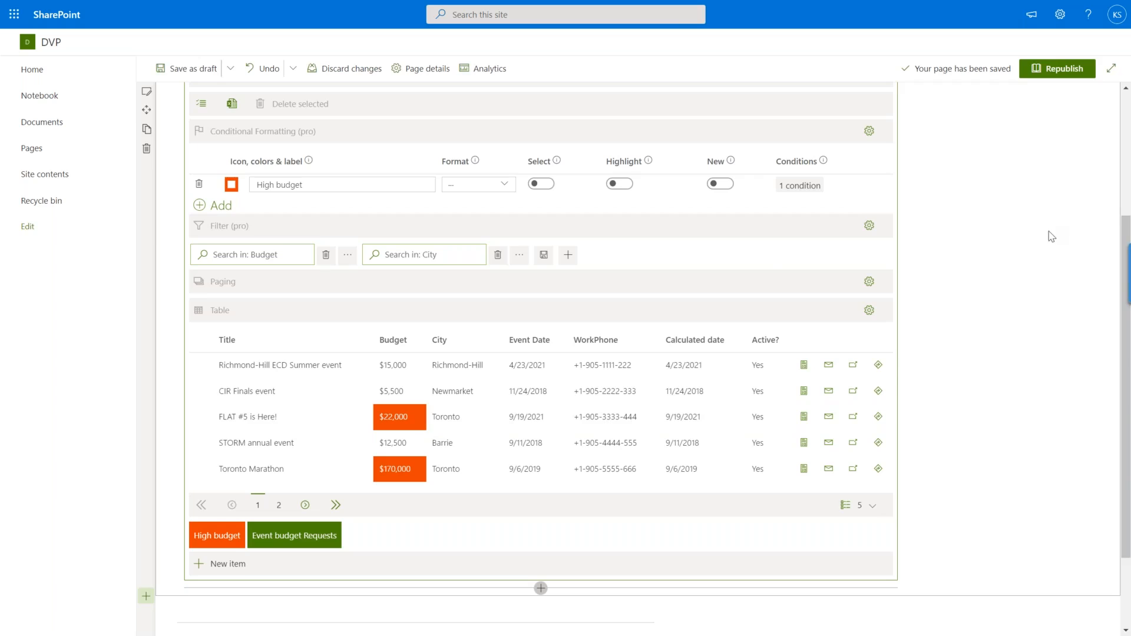
scroll(1049, 194, "up", 5)
left_click(1057, 131)
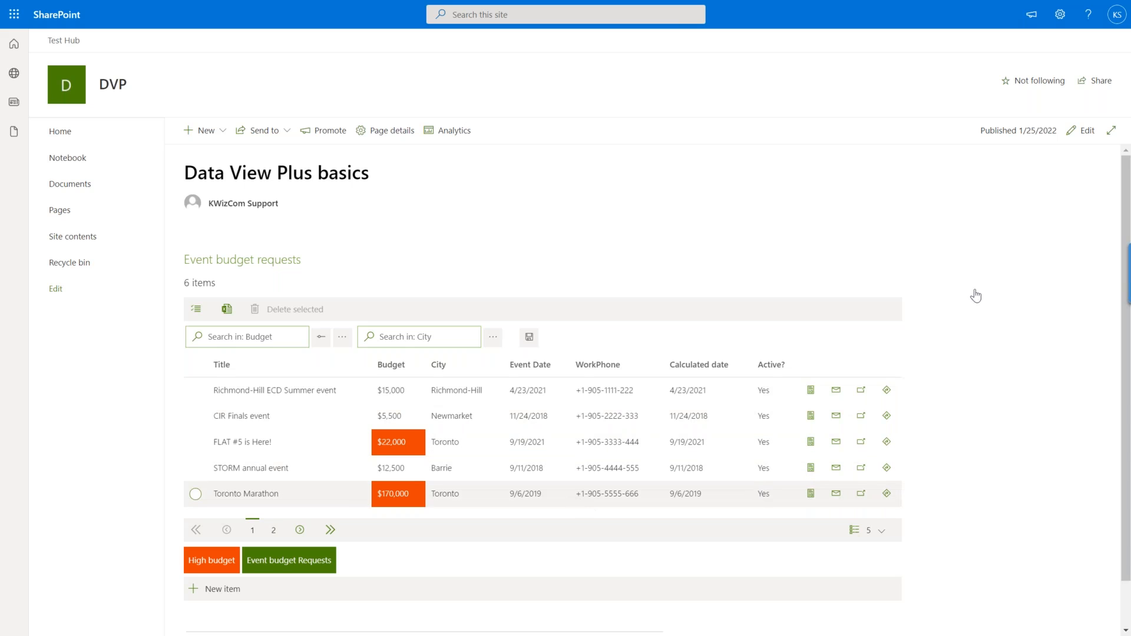
Reopen the page for editing and open the CSS editor for the web part's custom styles in its layout settings.
left_click(1082, 131)
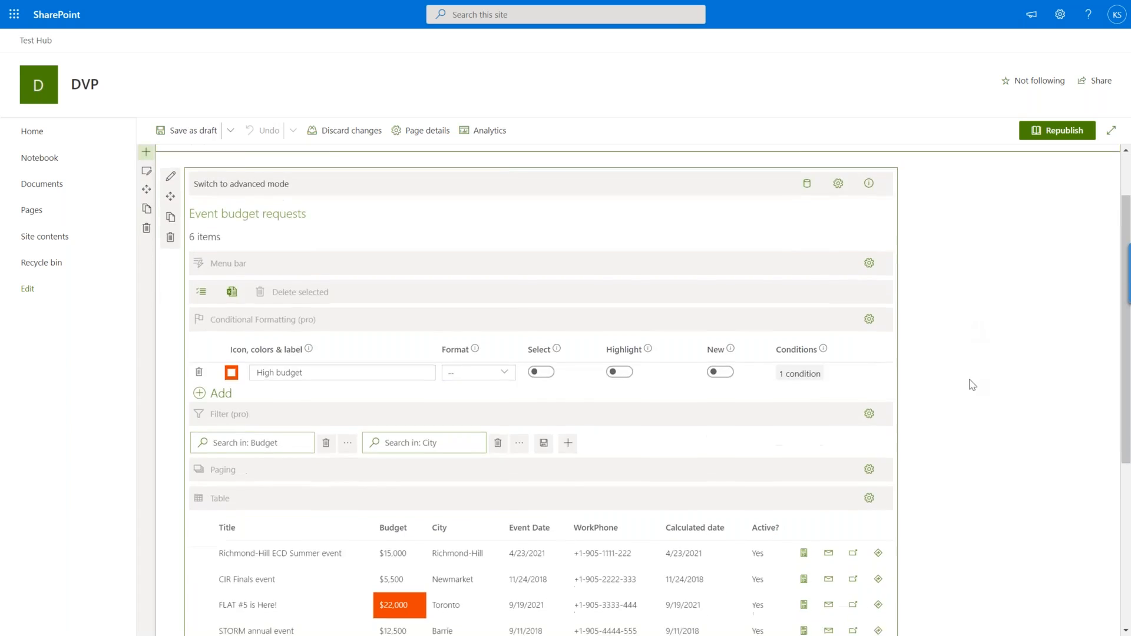
scroll(222, 505, "down", 2)
scroll(253, 497, "down", 1)
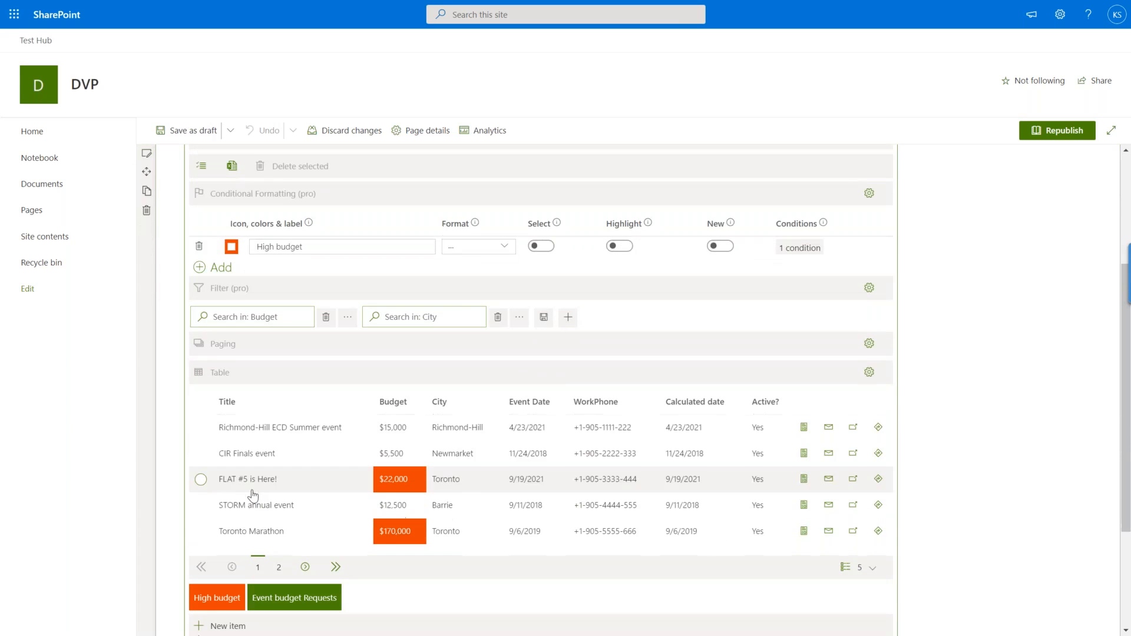
scroll(811, 426, "up", 3)
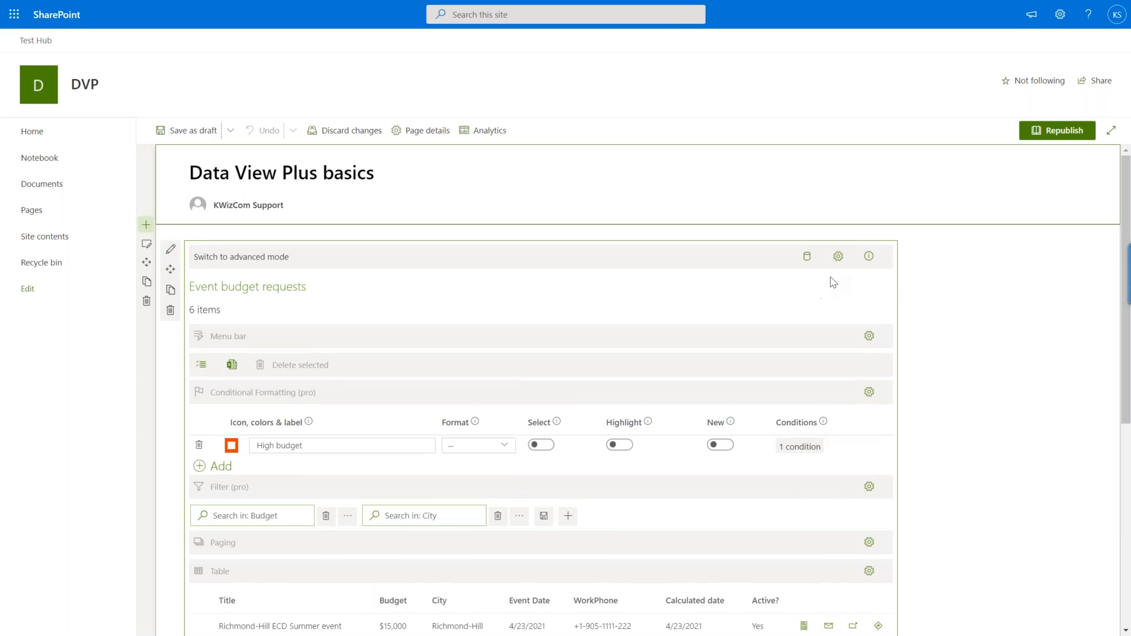
left_click(869, 262)
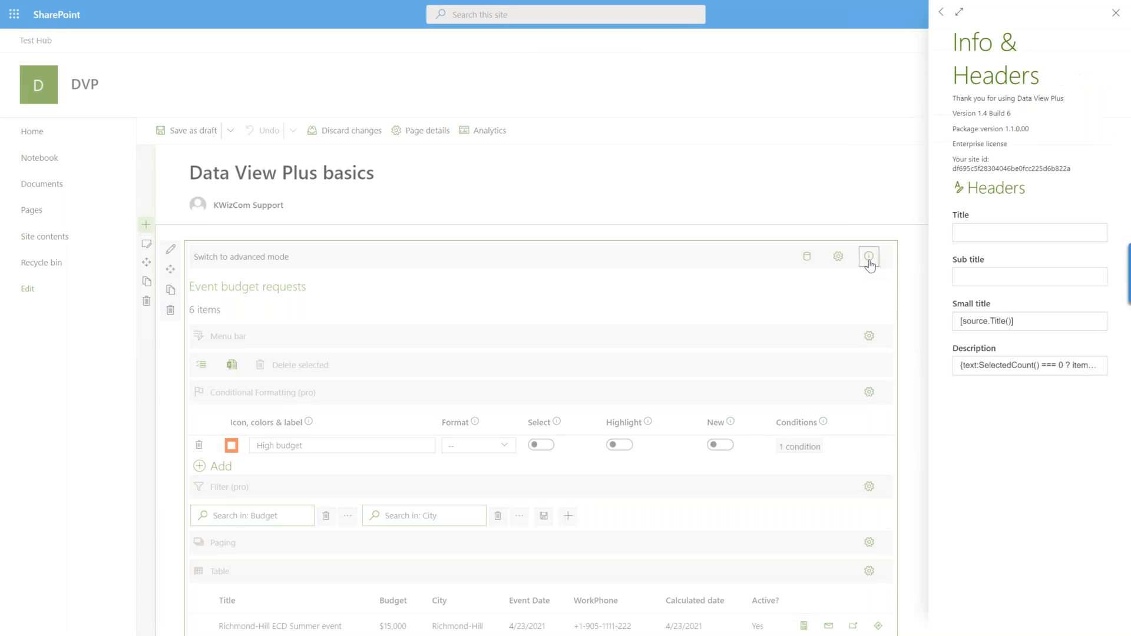
left_click(838, 258)
left_click(839, 256)
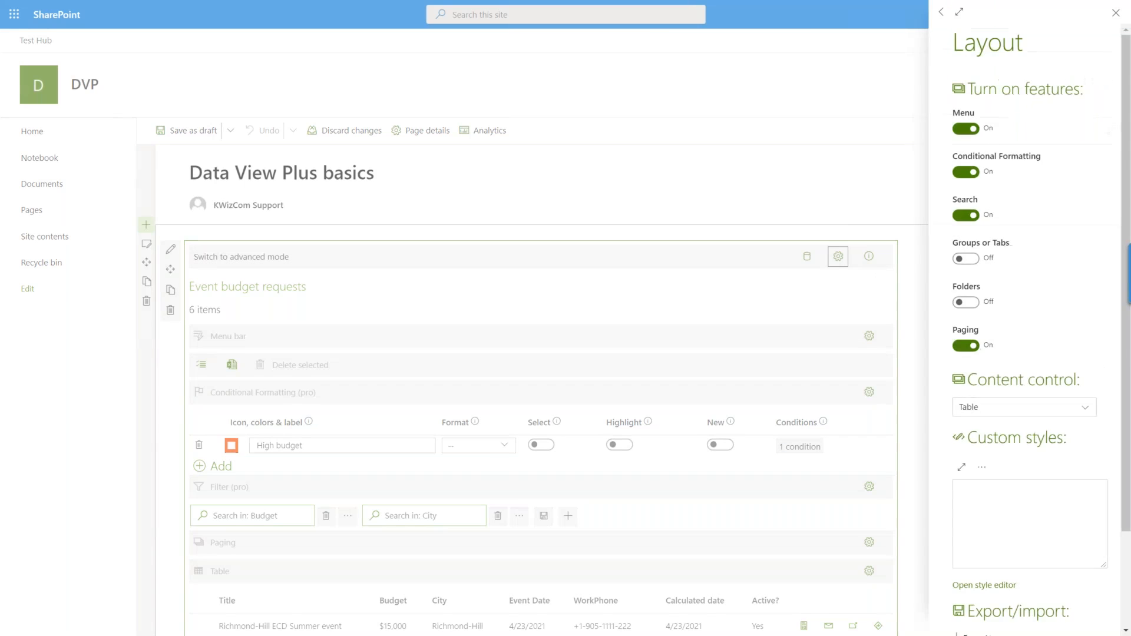
scroll(1062, 299, "down", 2)
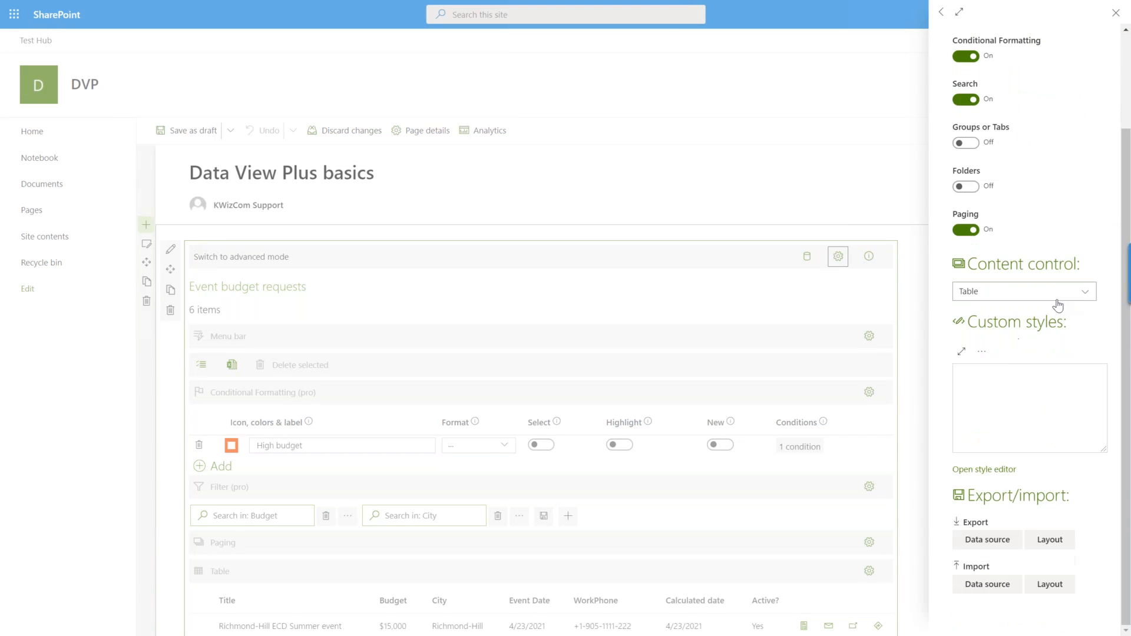
left_click(981, 355)
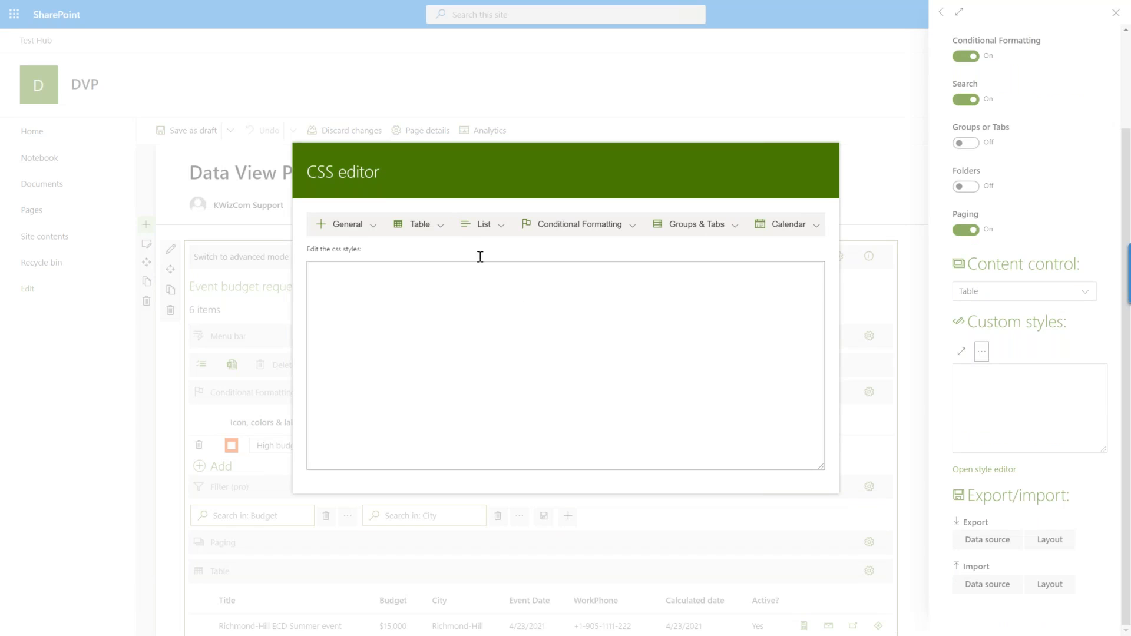
Try out the Table headers selector in the CSS editor and clear the inserted style code.
left_click(442, 232)
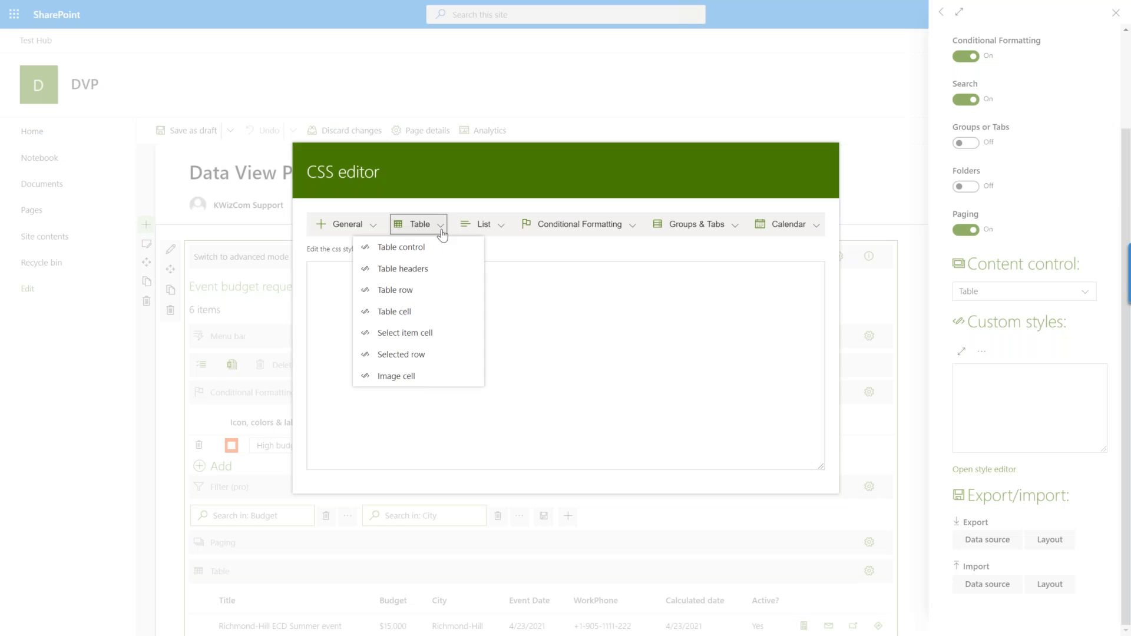
left_click(494, 226)
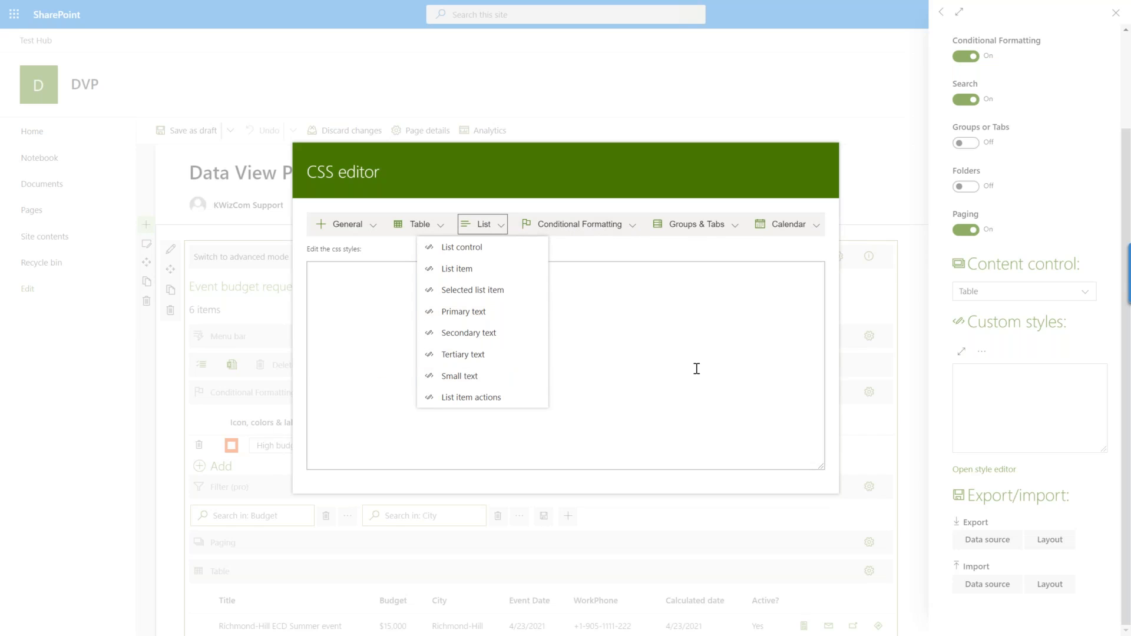
left_click(439, 227)
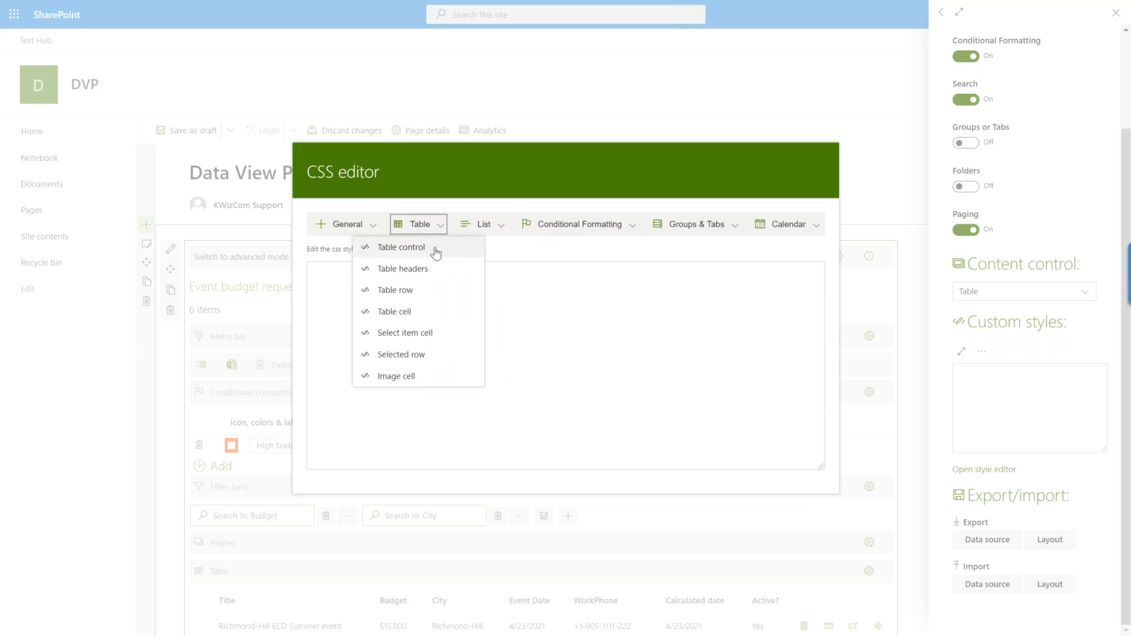
left_click(430, 270)
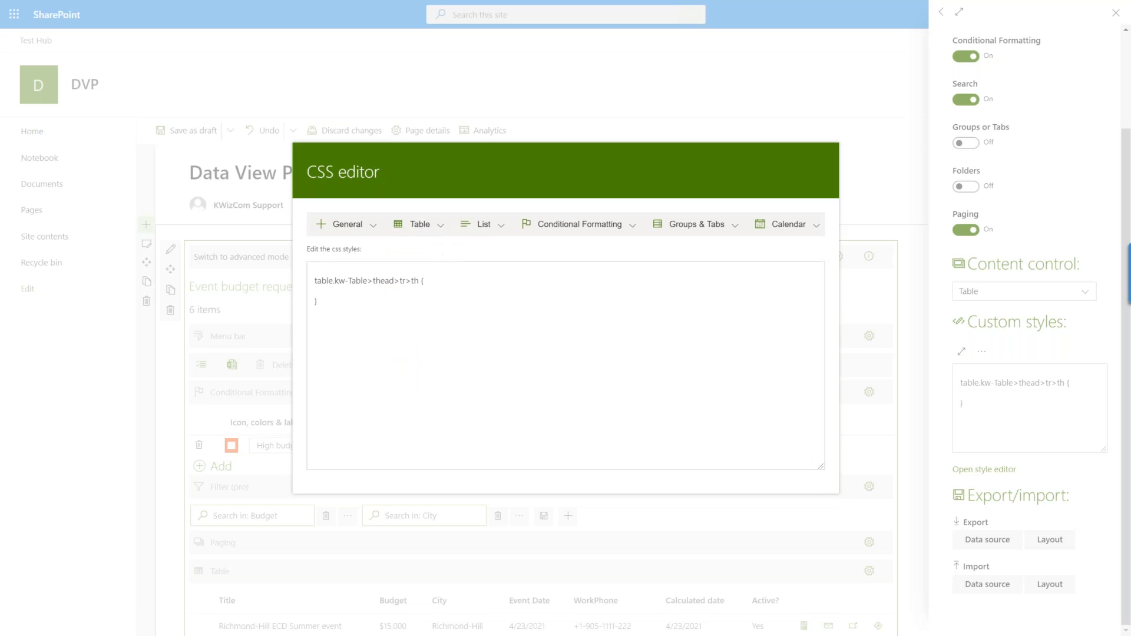
left_click(437, 282)
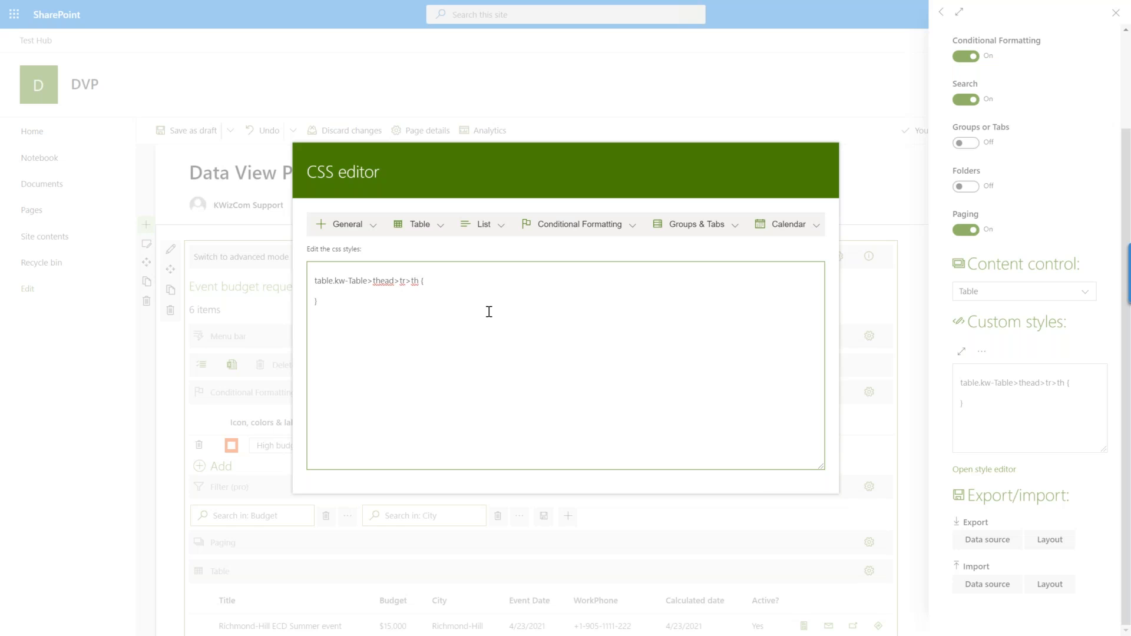
key("ctrl+a")
key("BackSpace")
Close the CSS editor and the web part's layout settings, and republish the page.
left_click(860, 82)
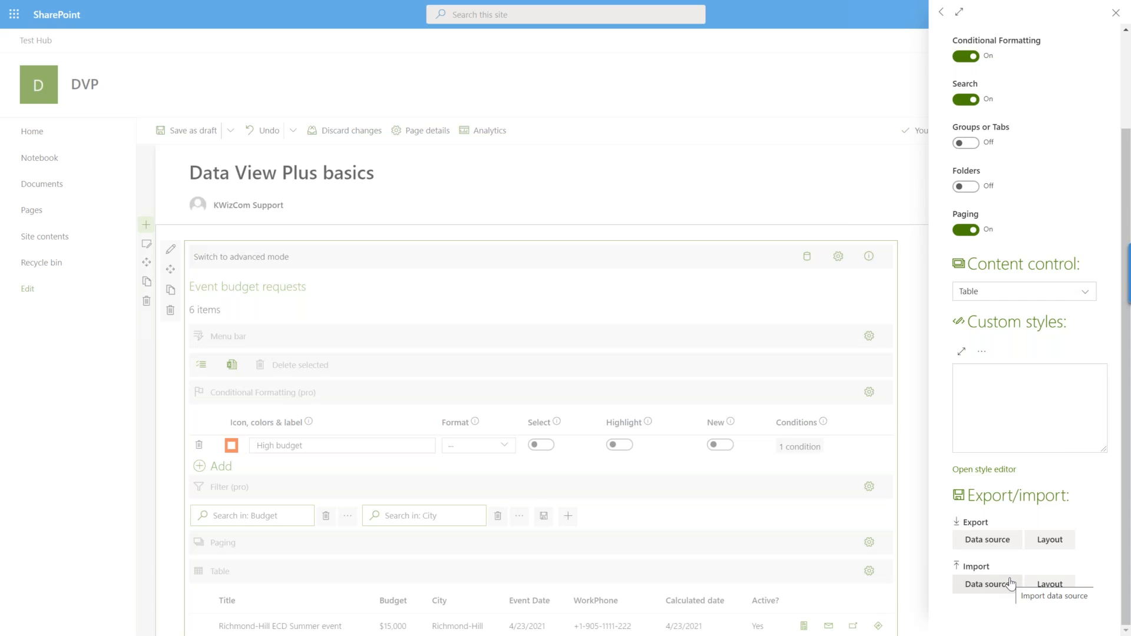
left_click(828, 91)
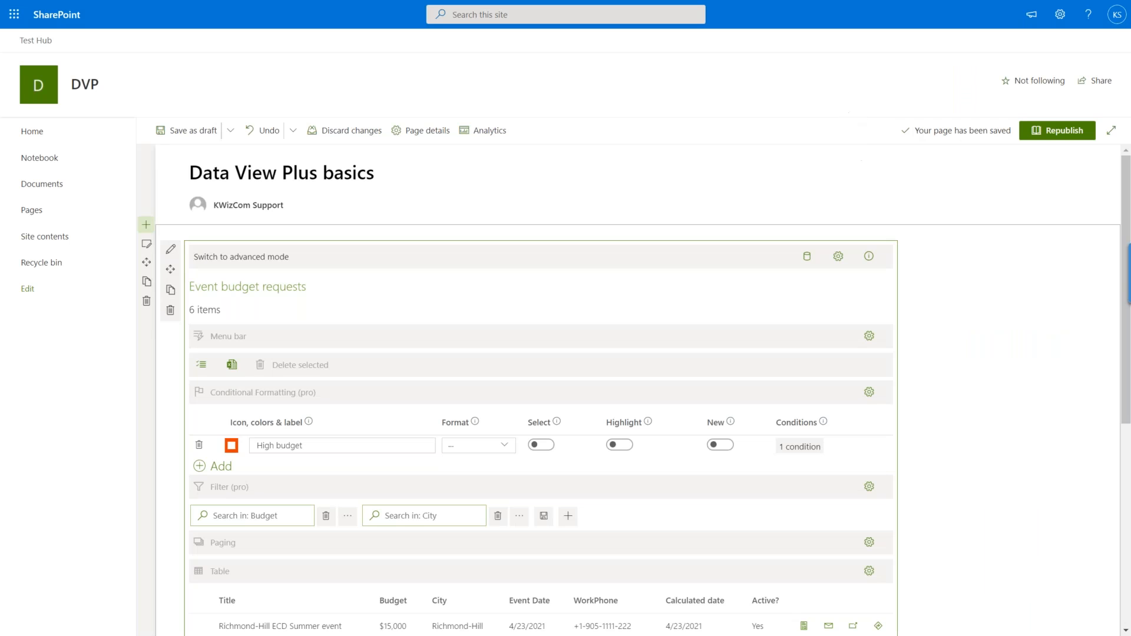
left_click(1043, 135)
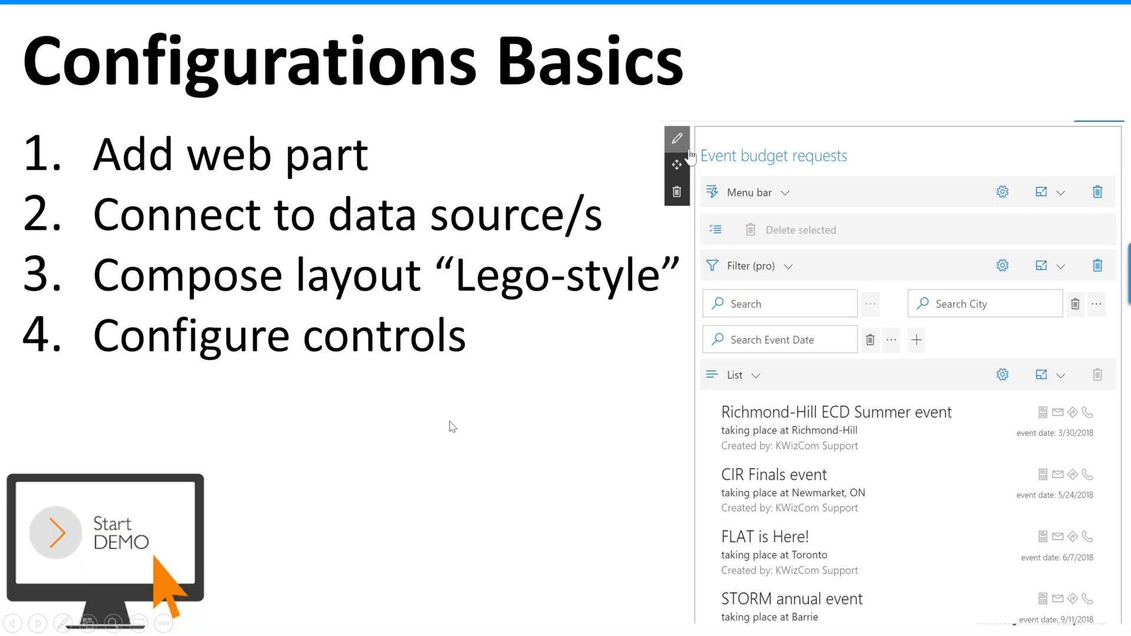
left_click(450, 424)
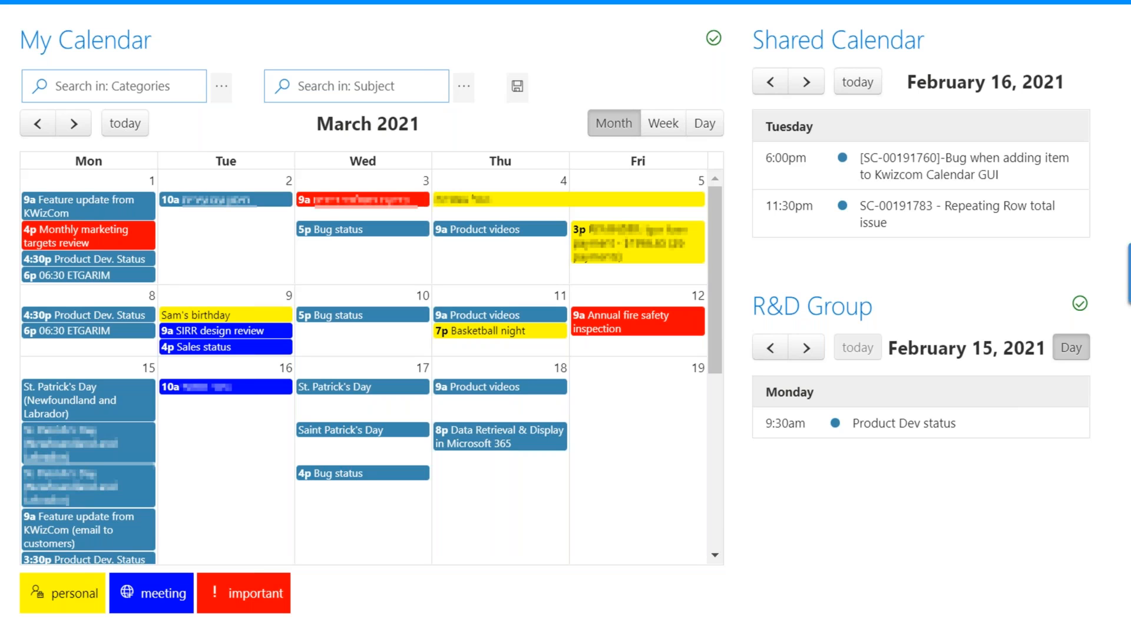
key("Right")
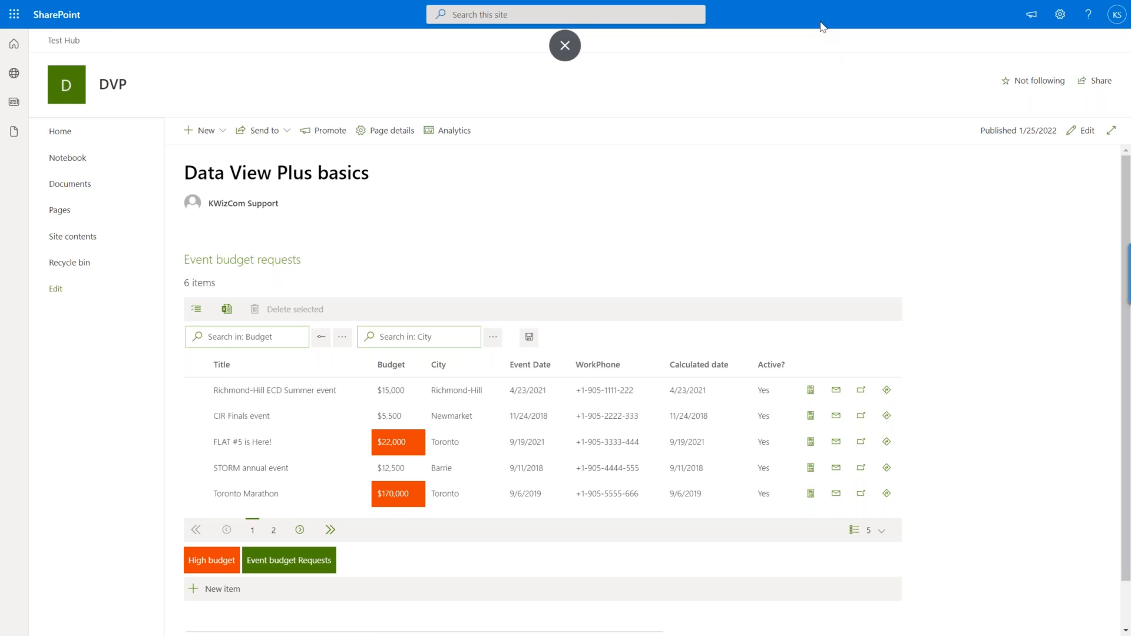
Switch to the browser window with the List views overlay page and examine its calendar and color legend.
key("F11")
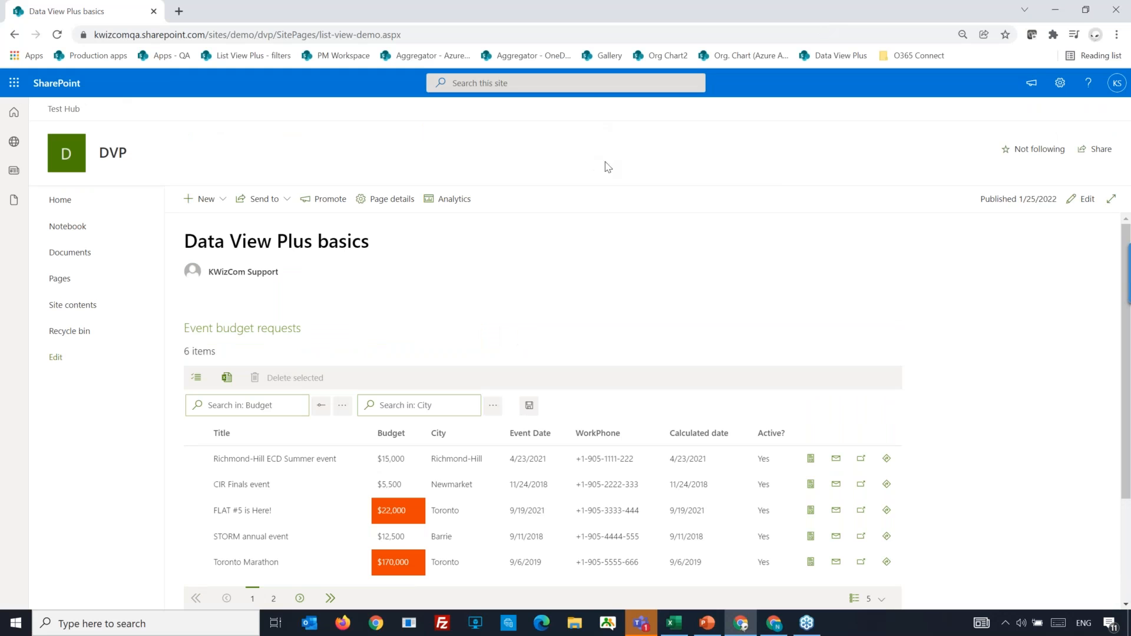
left_click(777, 628)
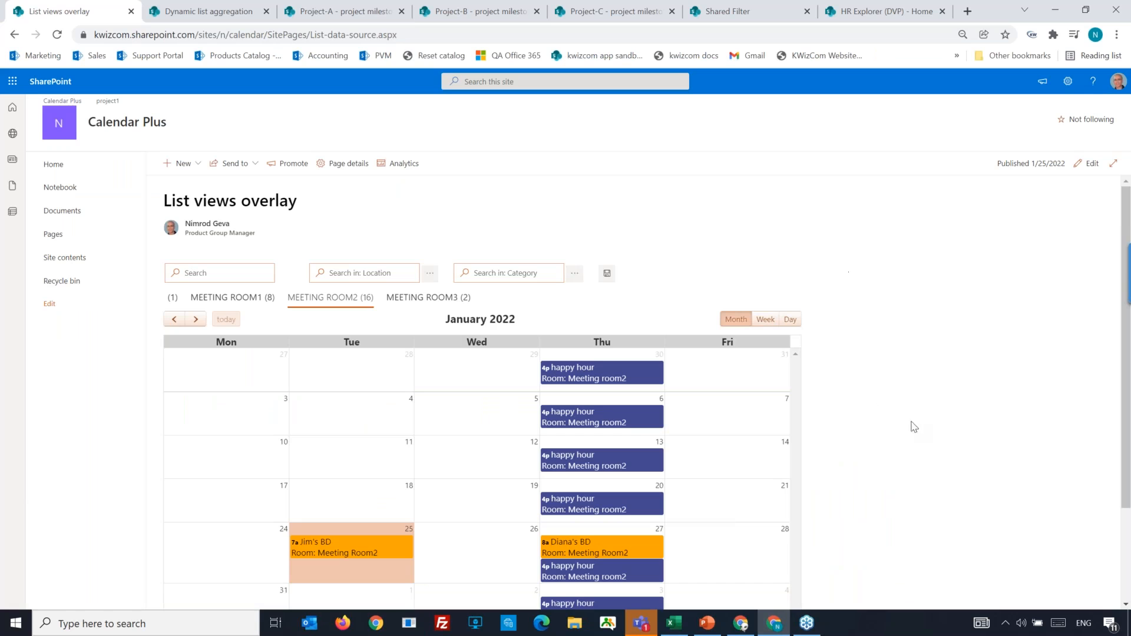
scroll(904, 459, "down", 1)
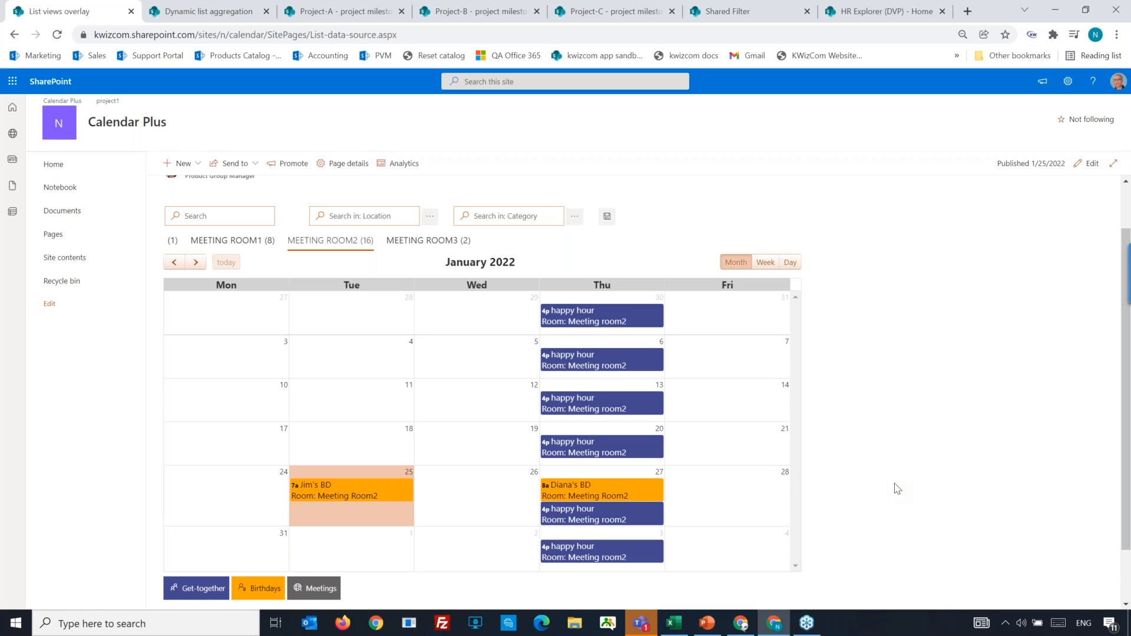
scroll(897, 488, "up", 1)
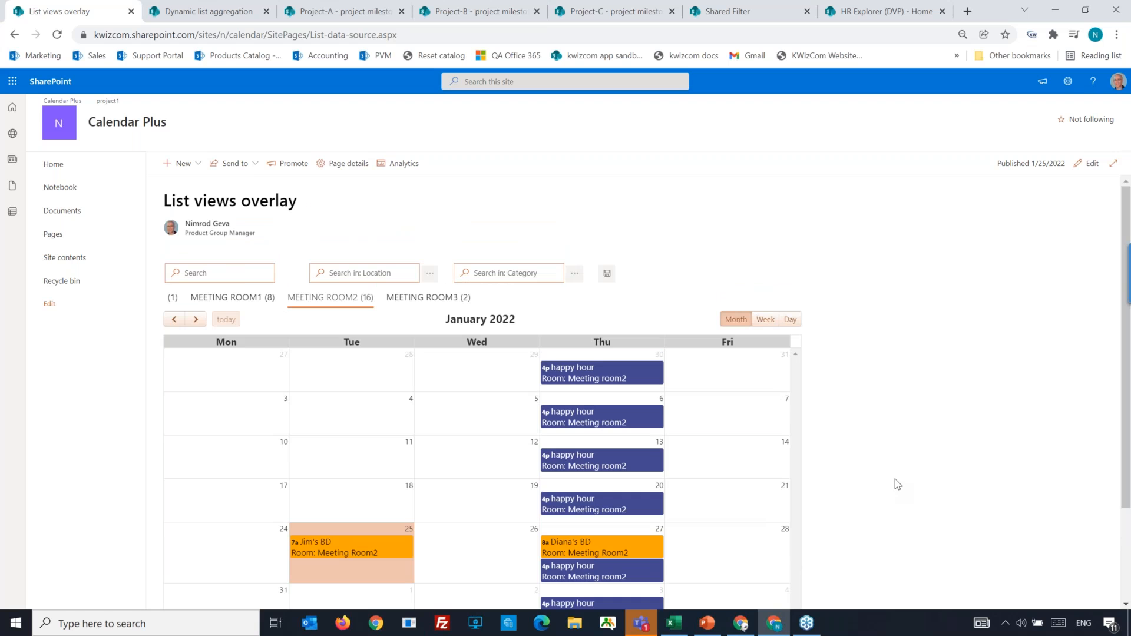
scroll(897, 484, "down", 1)
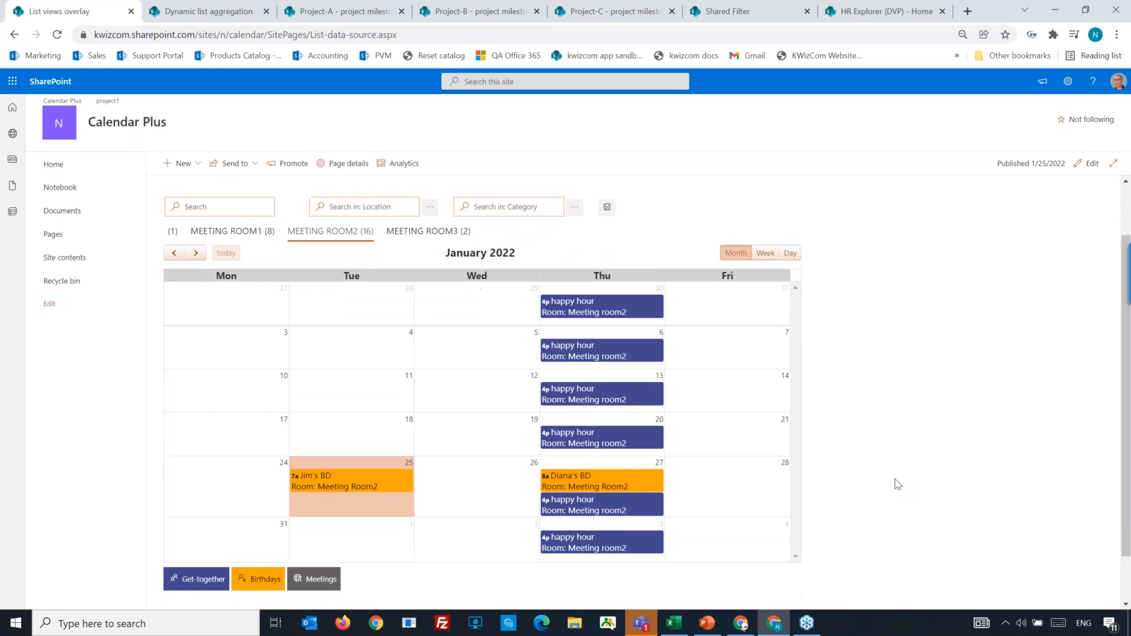
scroll(896, 485, "up", 1)
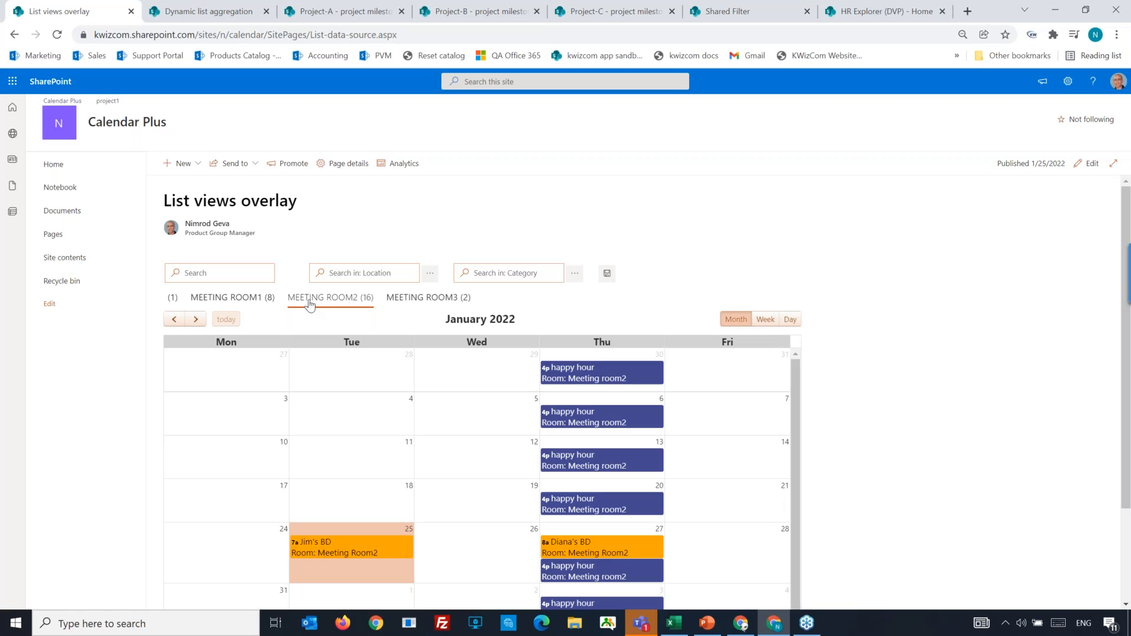
Compare the calendar events under the Meeting Room3 and Meeting Room2 tabs.
left_click(412, 304)
left_click(313, 303)
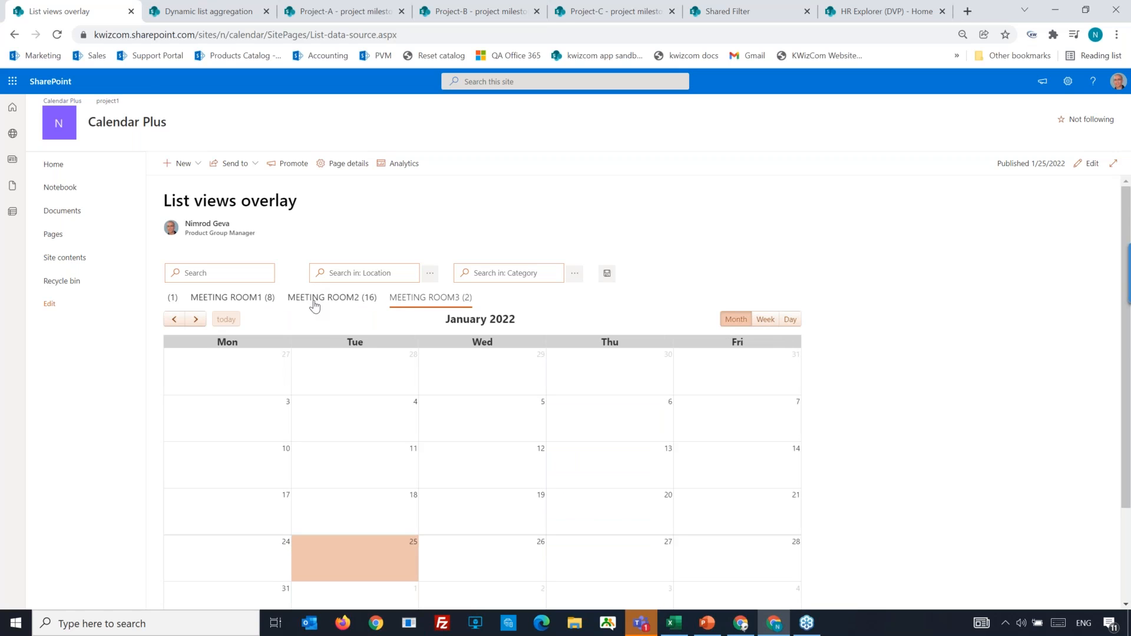
scroll(884, 341, "down", 2)
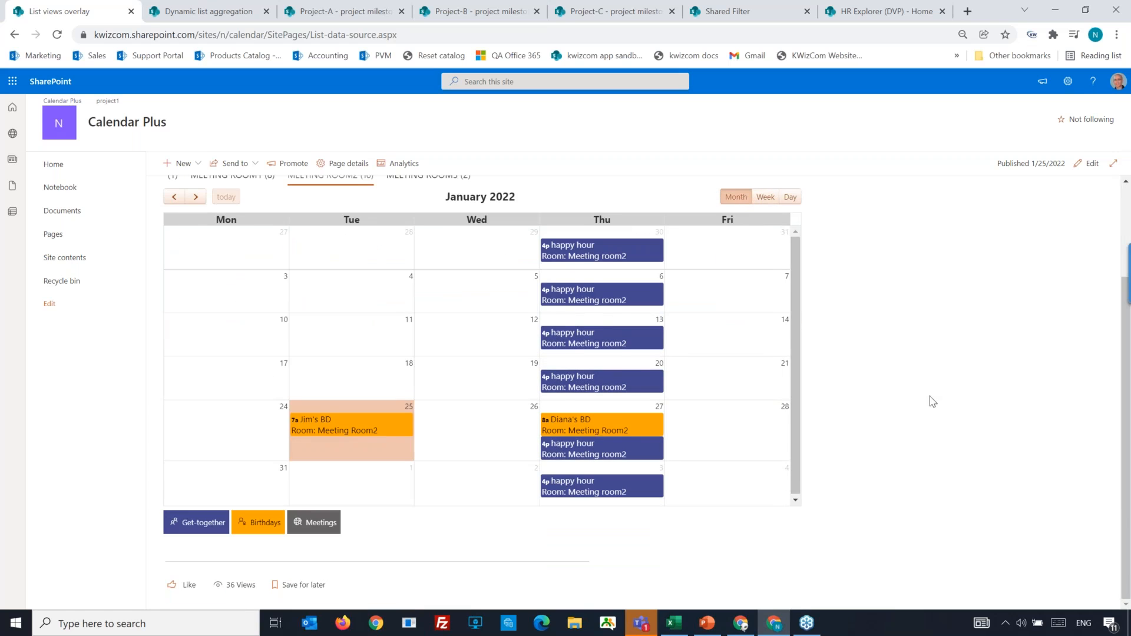
scroll(930, 400, "up", 2)
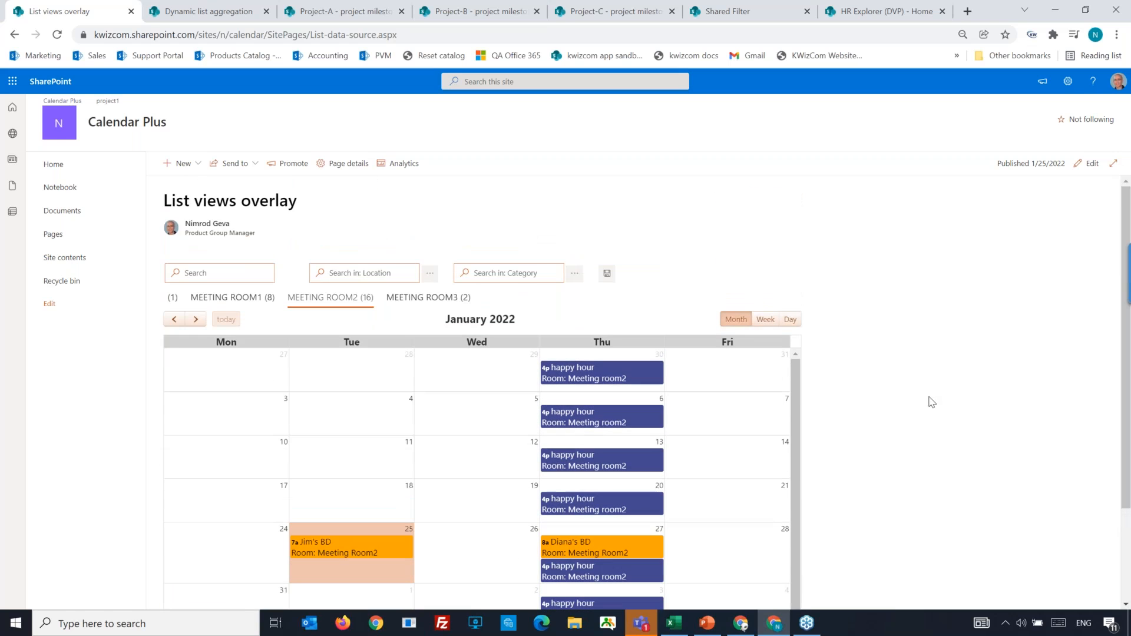
Open the List views overlay page for editing and show the Meeting Room2 tab in the web part.
left_click(1087, 163)
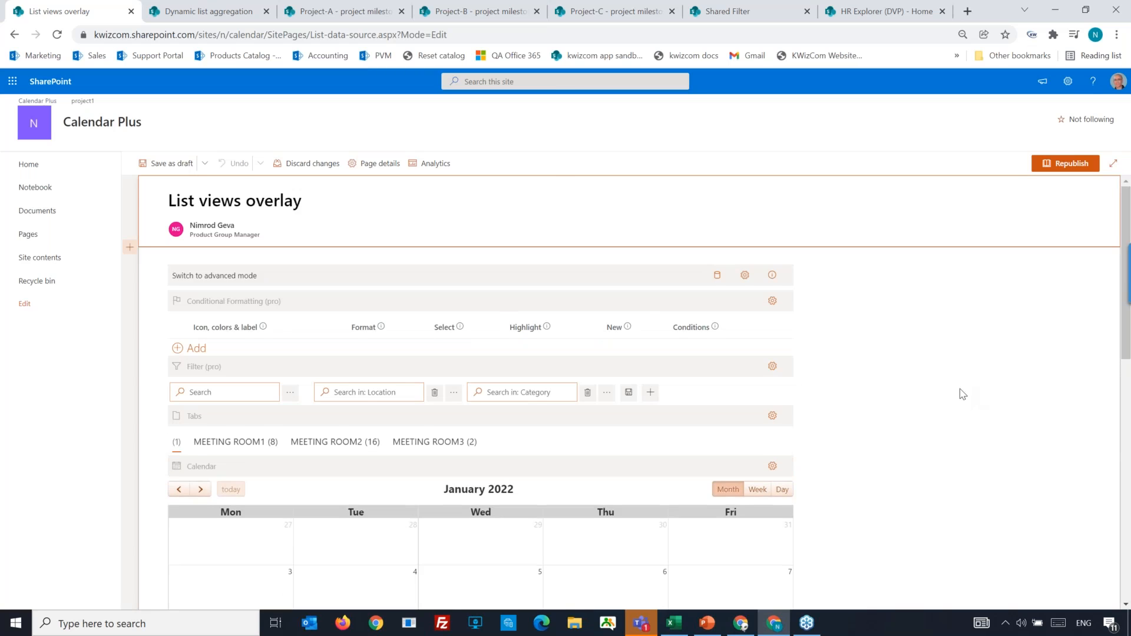
scroll(960, 392, "down", 4)
scroll(954, 424, "up", 5)
scroll(330, 441, "down", 2)
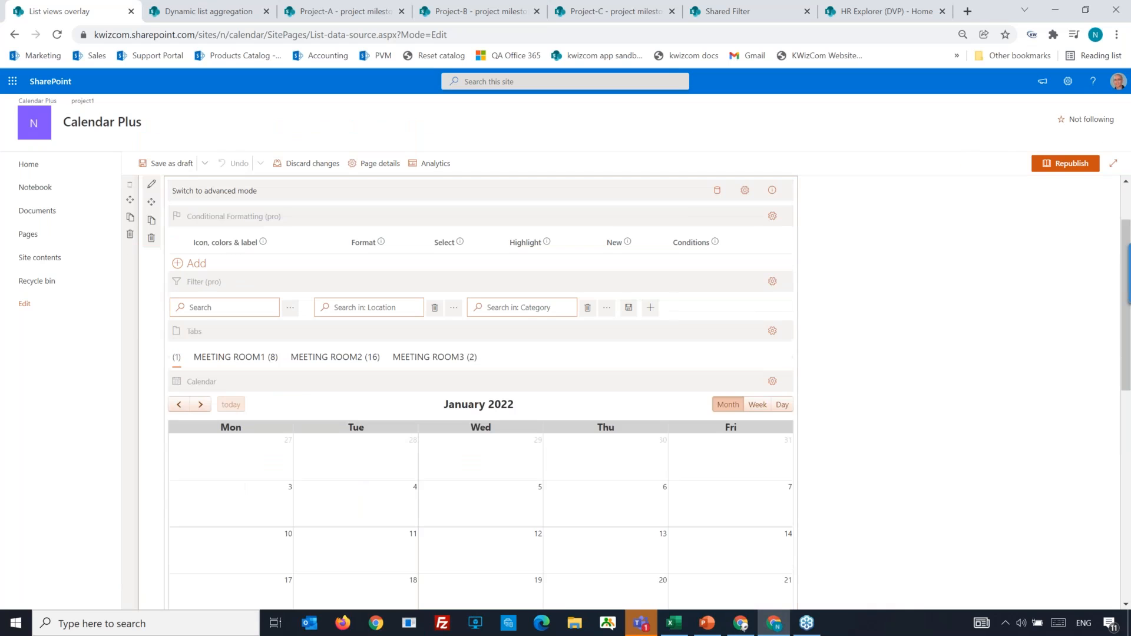
left_click(345, 362)
scroll(959, 458, "up", 2)
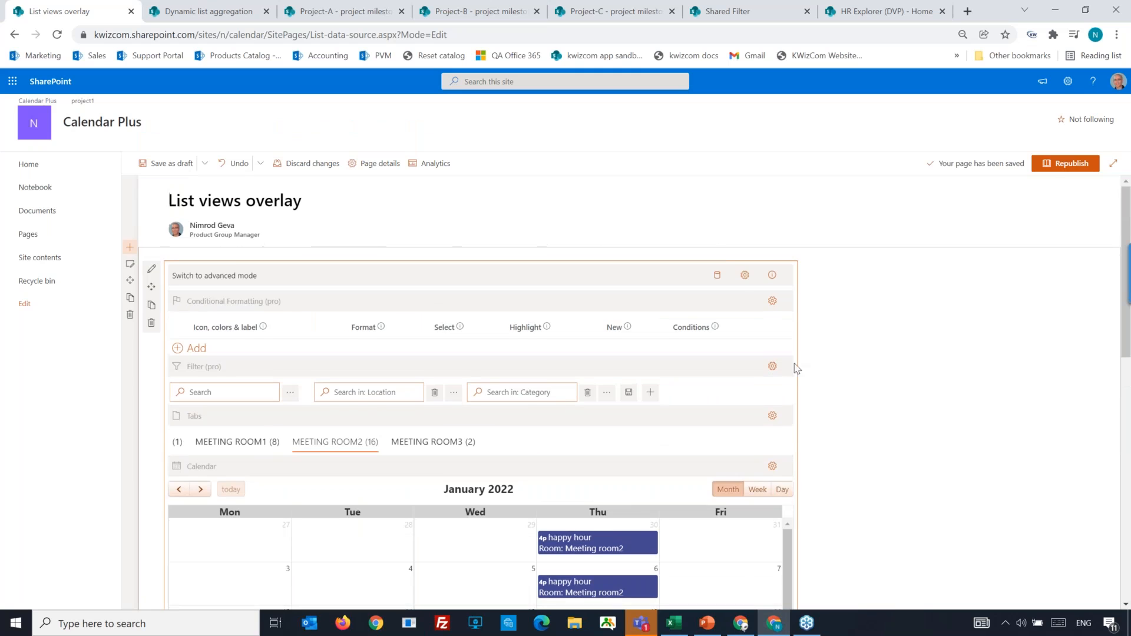
Review the Get-together data source's provider, column mapping and color coding in the Calendar Plus data source settings.
left_click(717, 277)
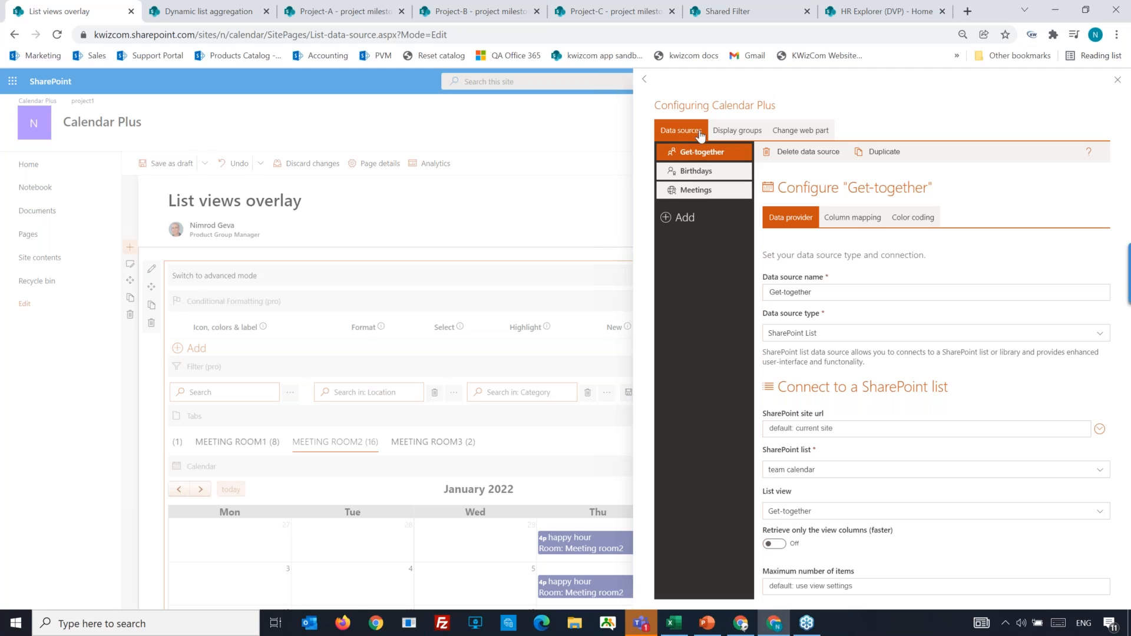
left_click(830, 292)
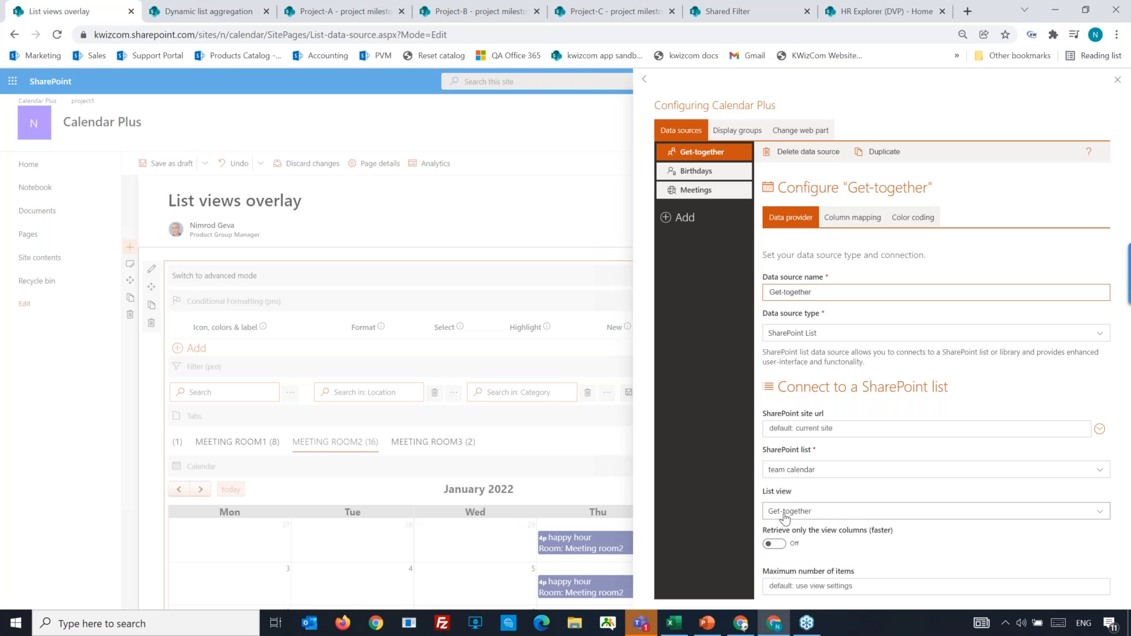
left_click(836, 223)
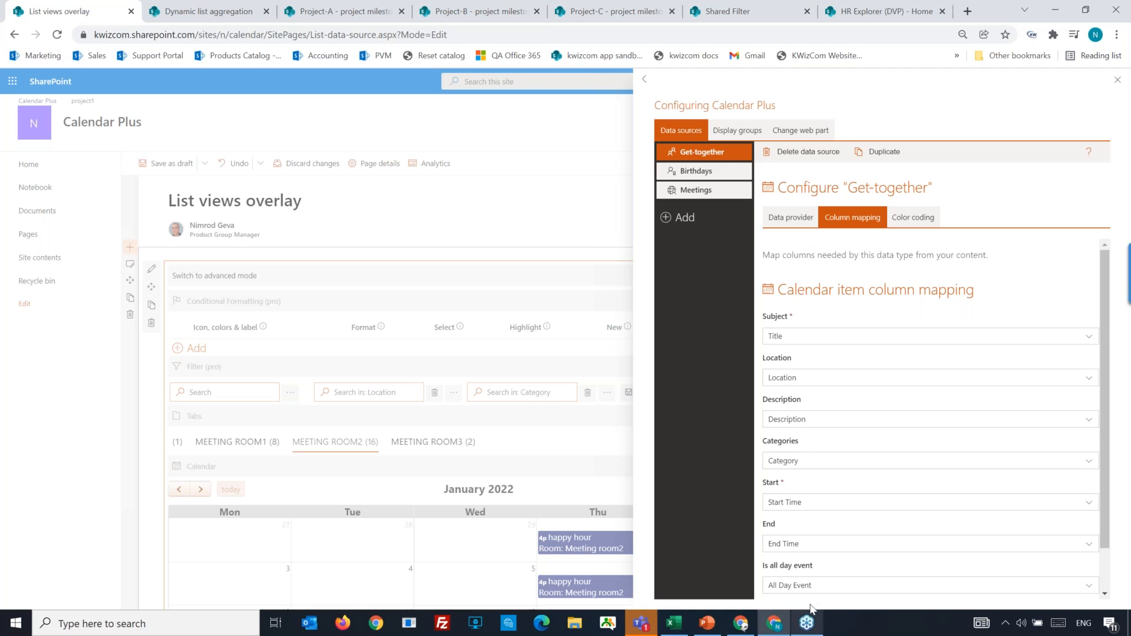
left_click(915, 218)
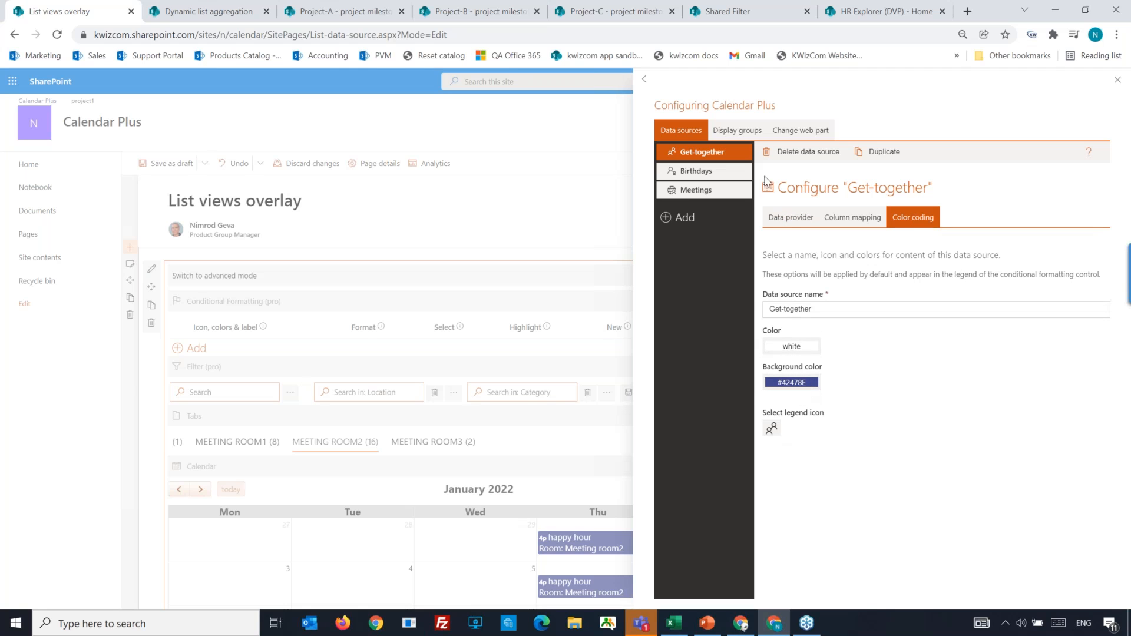
Review the Birthdays and Meetings data sources, including the Meetings color coding, and close the data source settings.
left_click(692, 178)
left_click(692, 197)
left_click(694, 179)
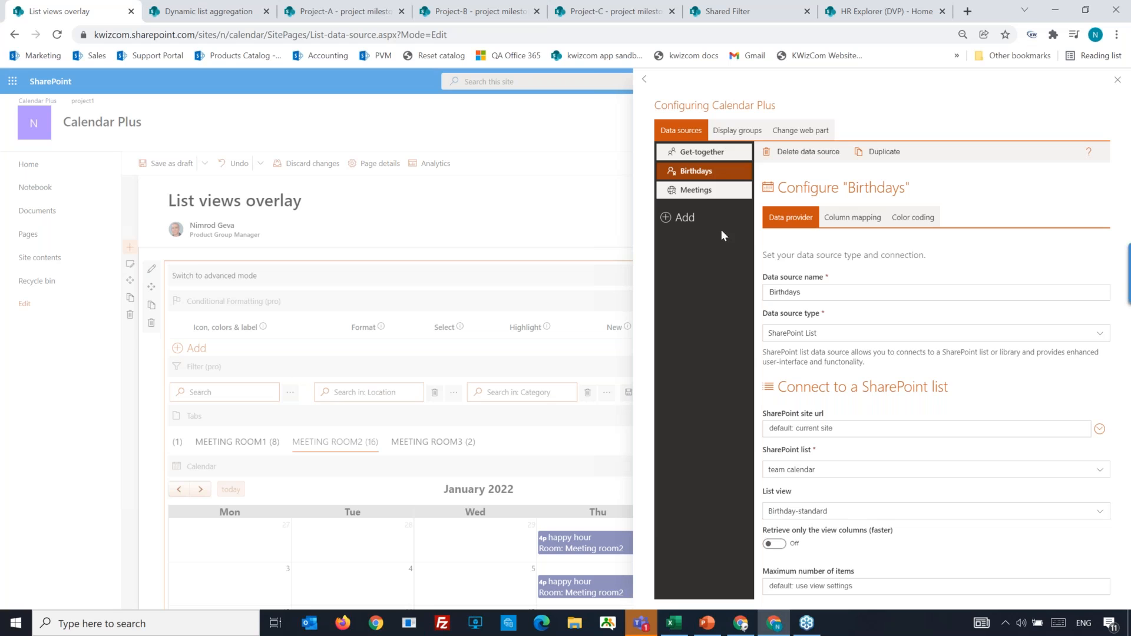
left_click(704, 190)
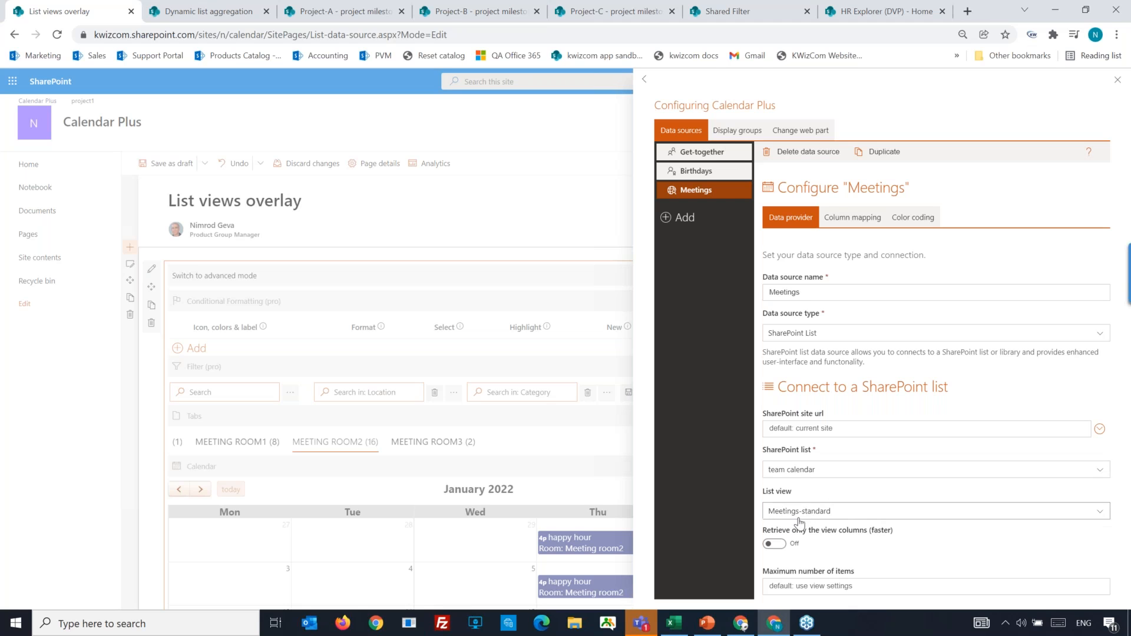
left_click(905, 221)
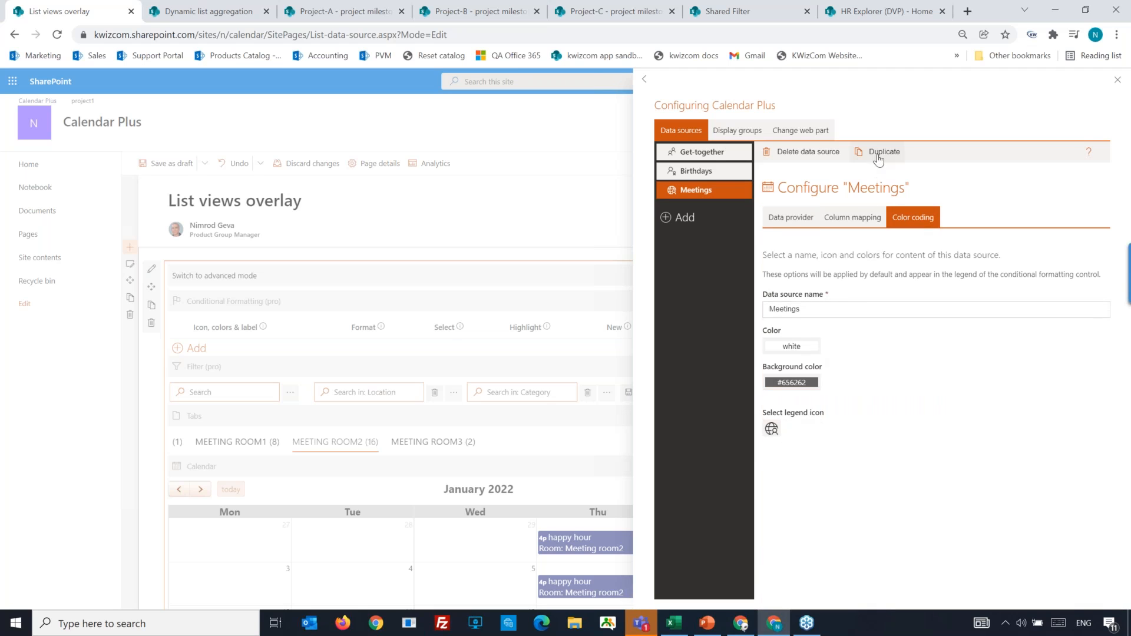
left_click(1118, 80)
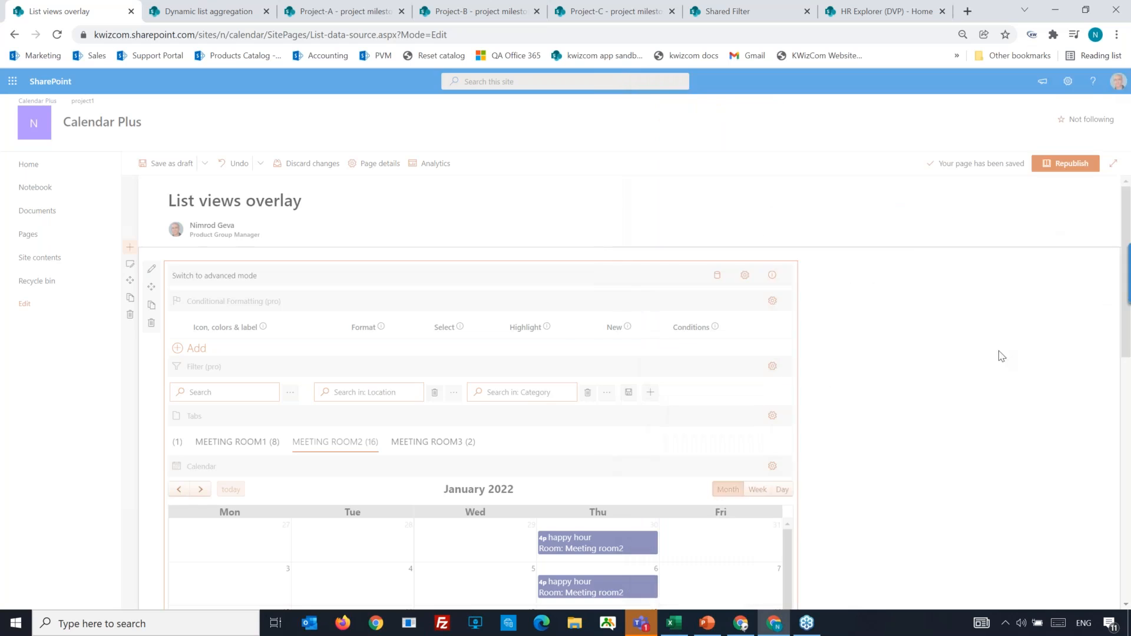
Review which column the Tabs control groups by, and open the Calendar control's configuration.
scroll(960, 437, "down", 2)
scroll(961, 437, "down", 1)
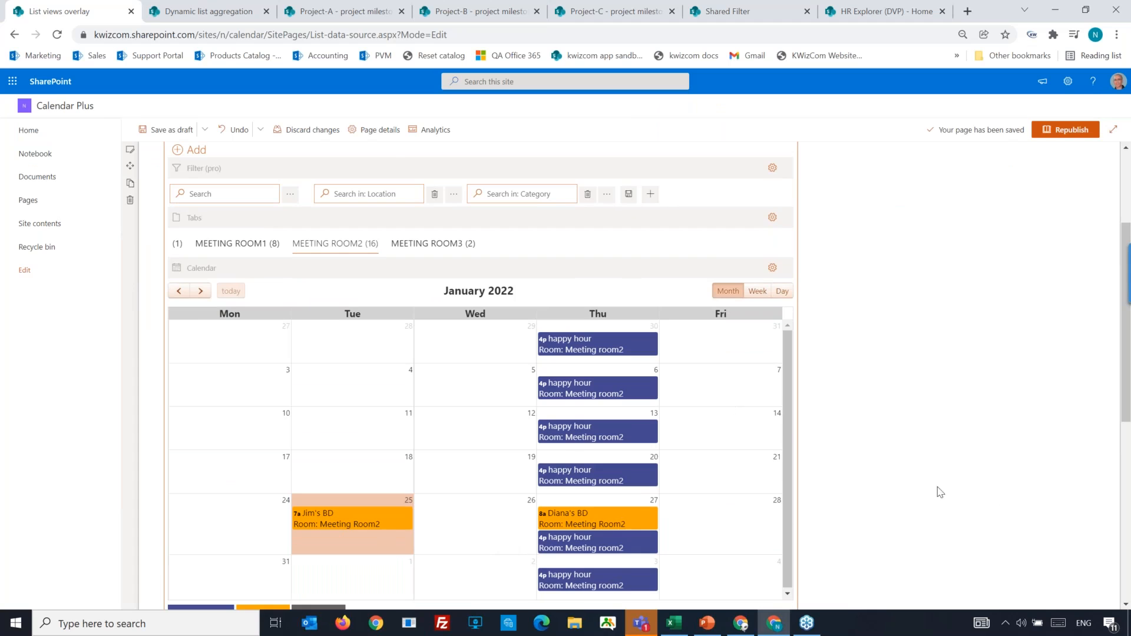
scroll(1002, 503, "up", 3)
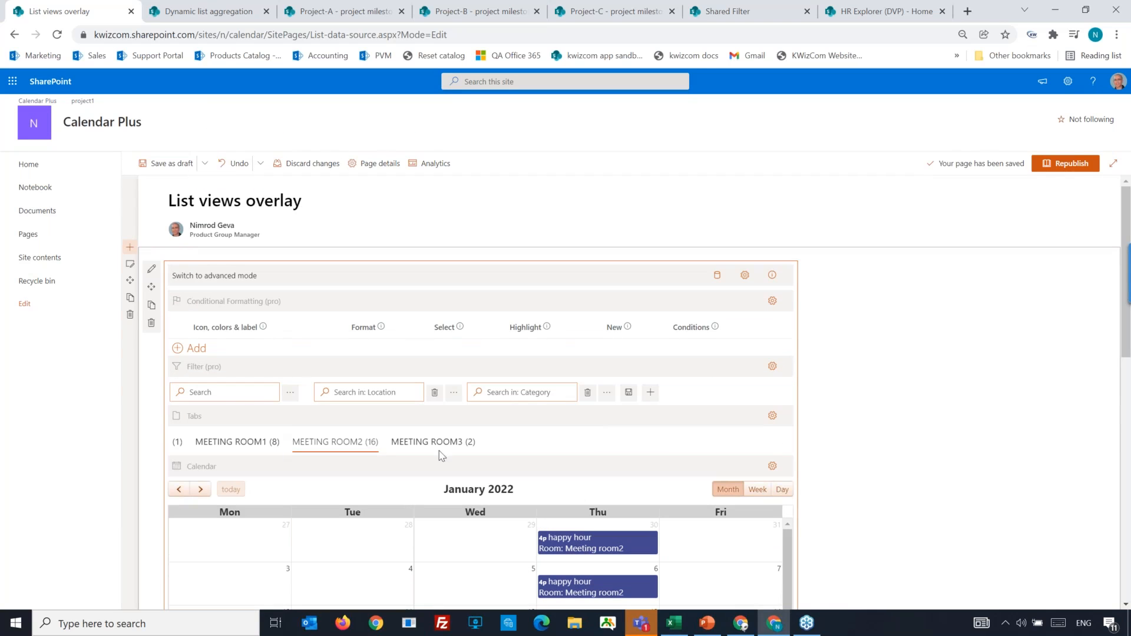
left_click(773, 416)
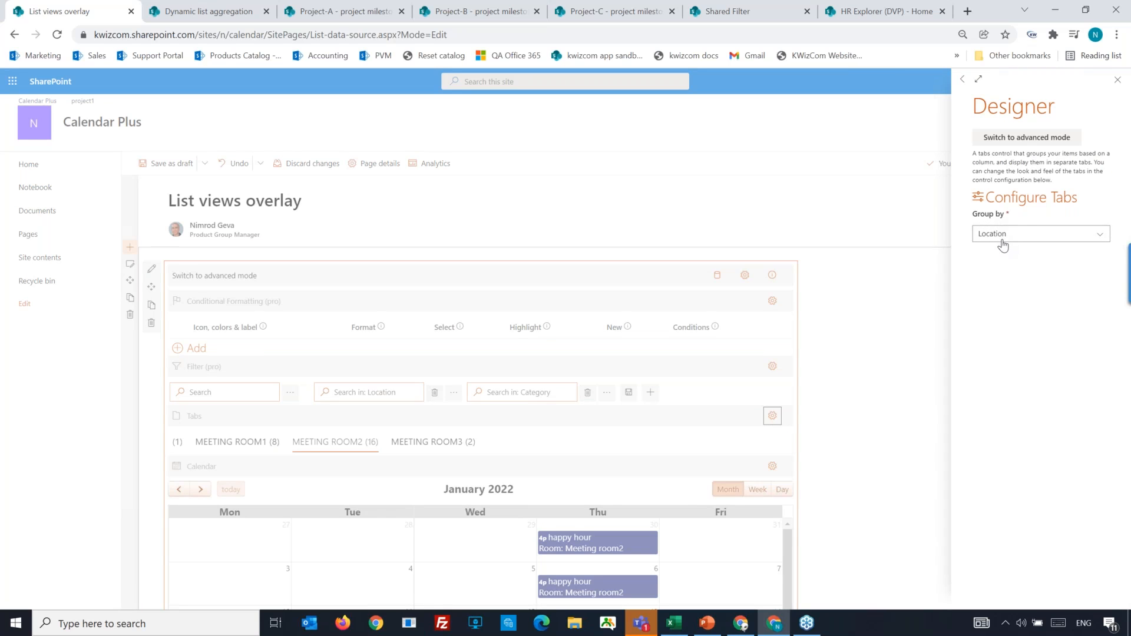
left_click(822, 470)
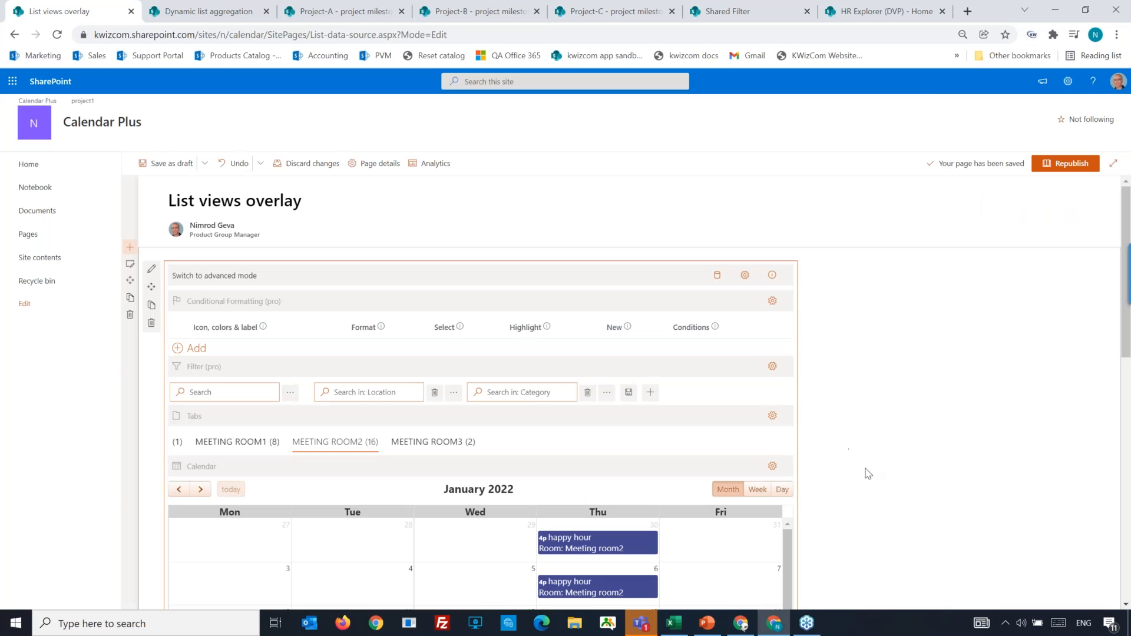
left_click(773, 467)
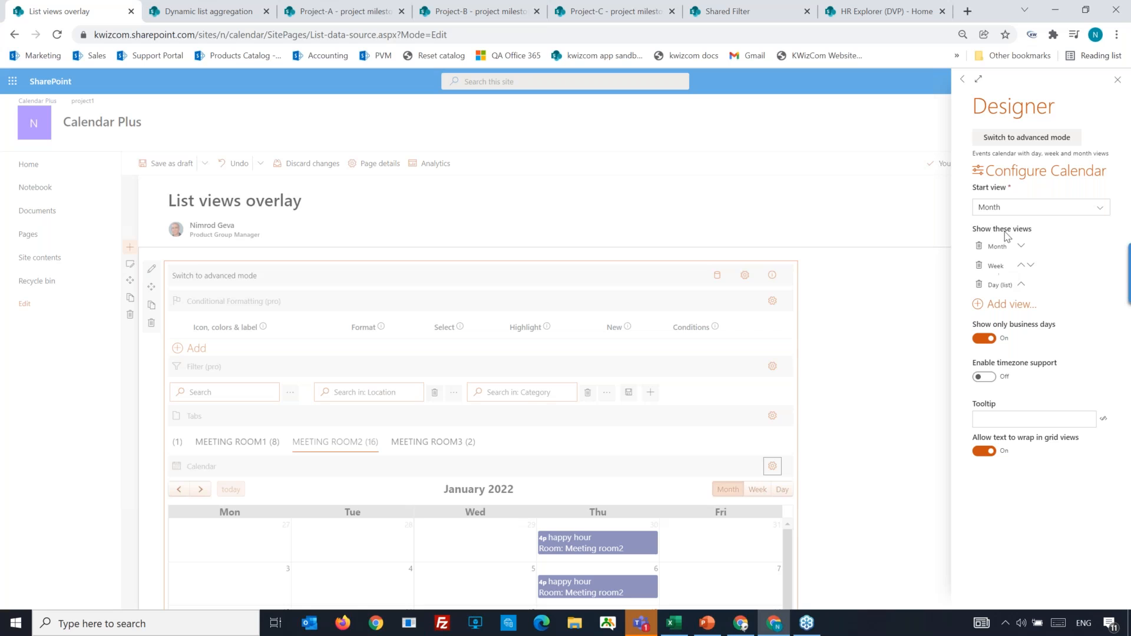
Check which extra views the Calendar control offers, then switch to advanced mode and review its business hours, event click and text line settings.
left_click(997, 307)
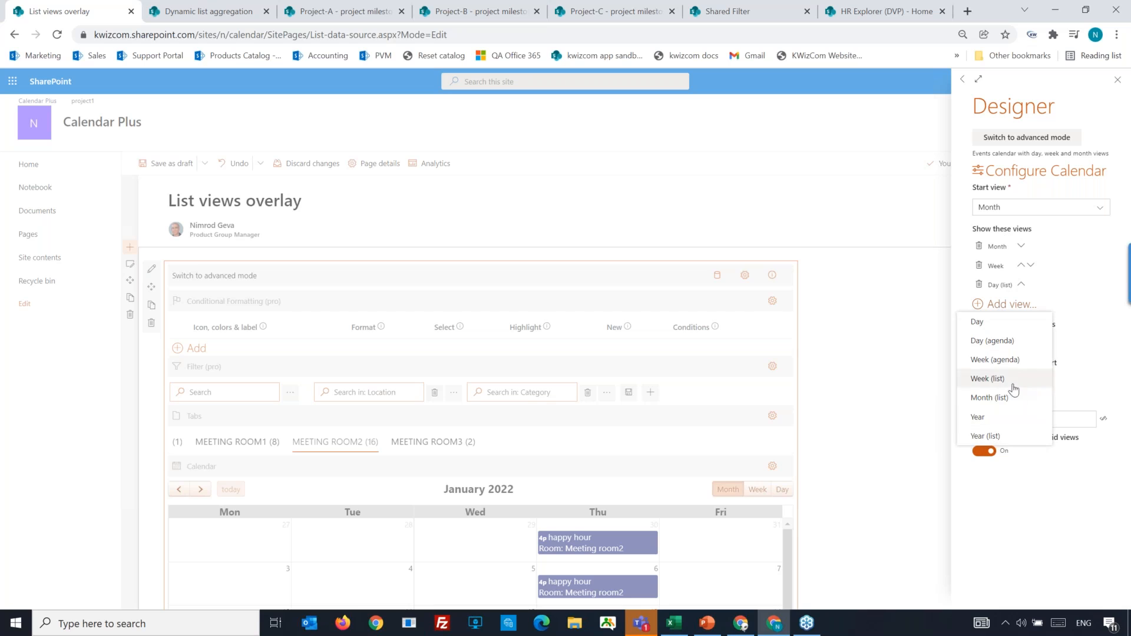
left_click(1090, 317)
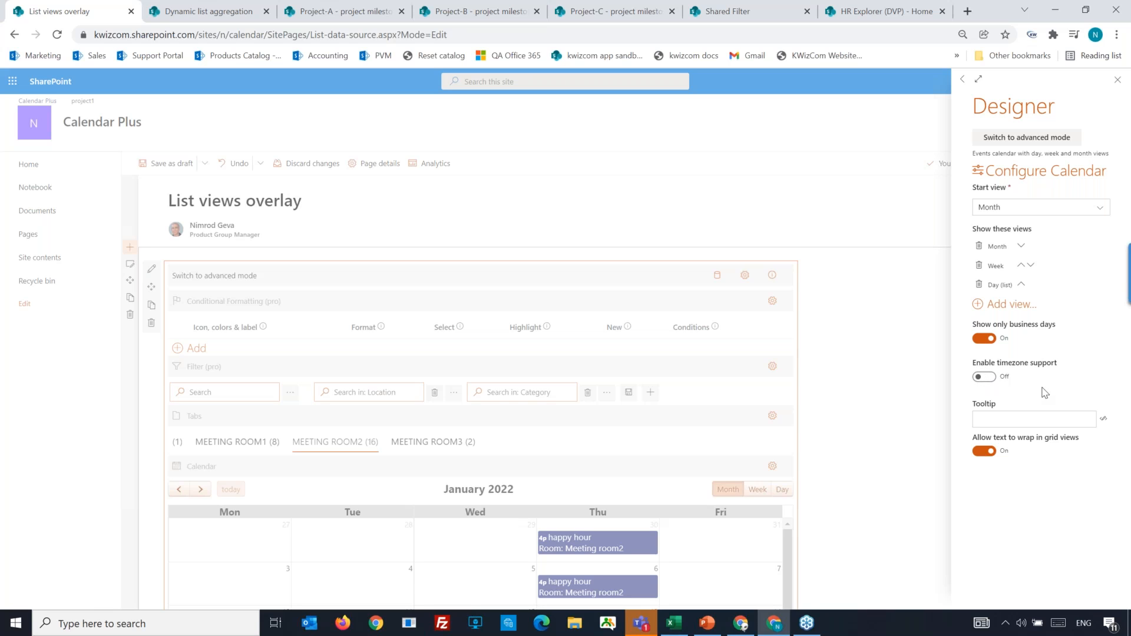
left_click(1025, 141)
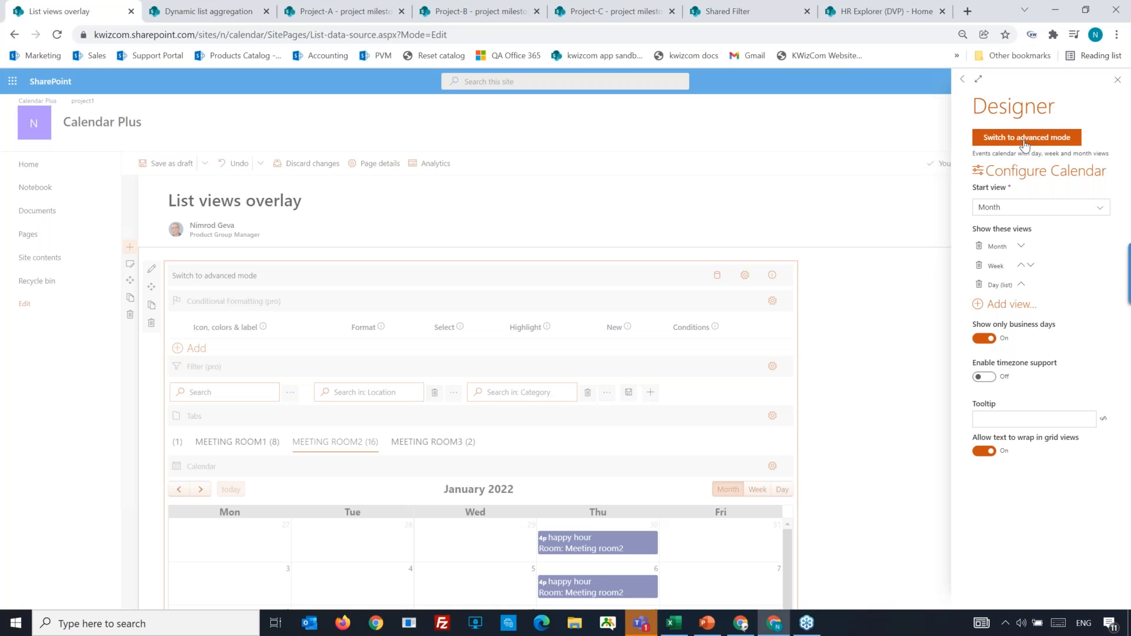
scroll(1029, 495, "down", 5)
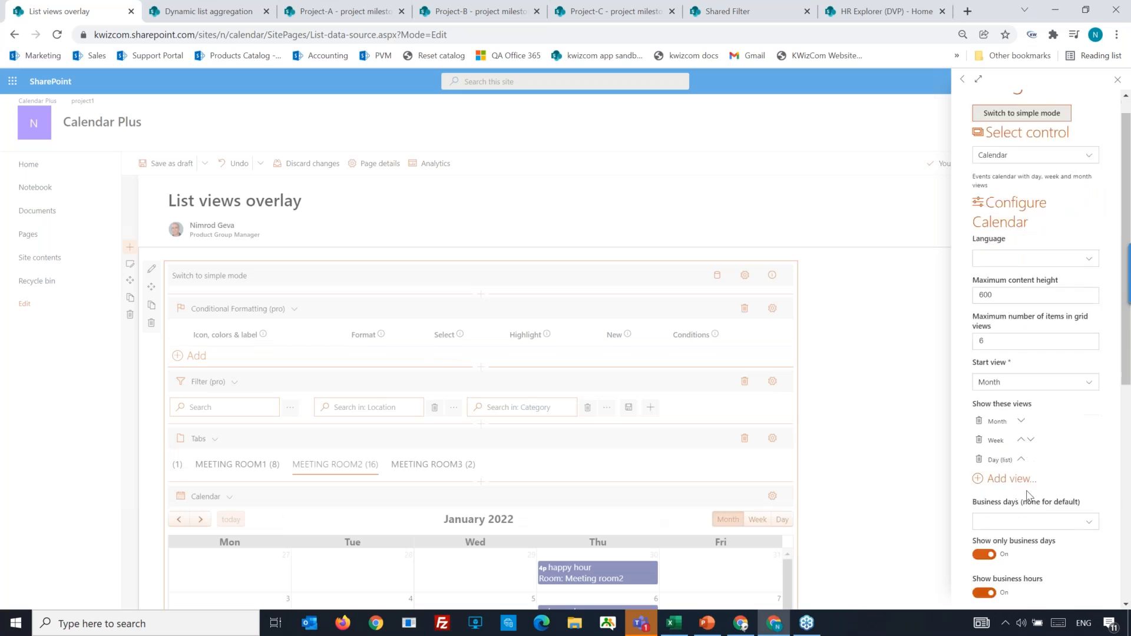
scroll(1028, 496, "down", 1)
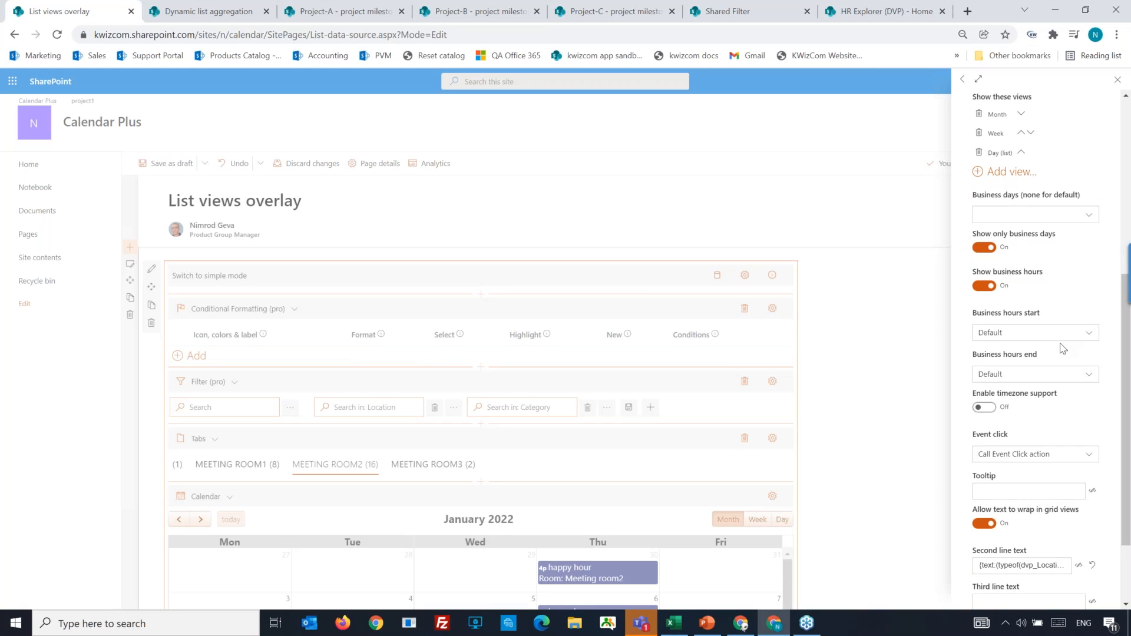
scroll(1050, 381, "down", 1)
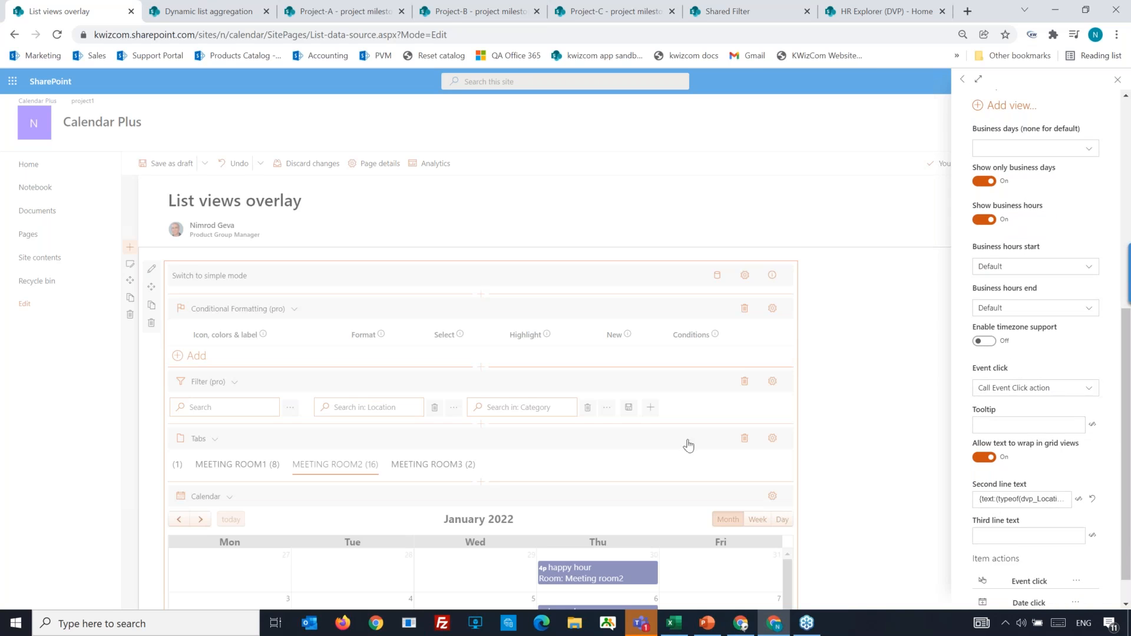
scroll(1071, 411, "down", 1)
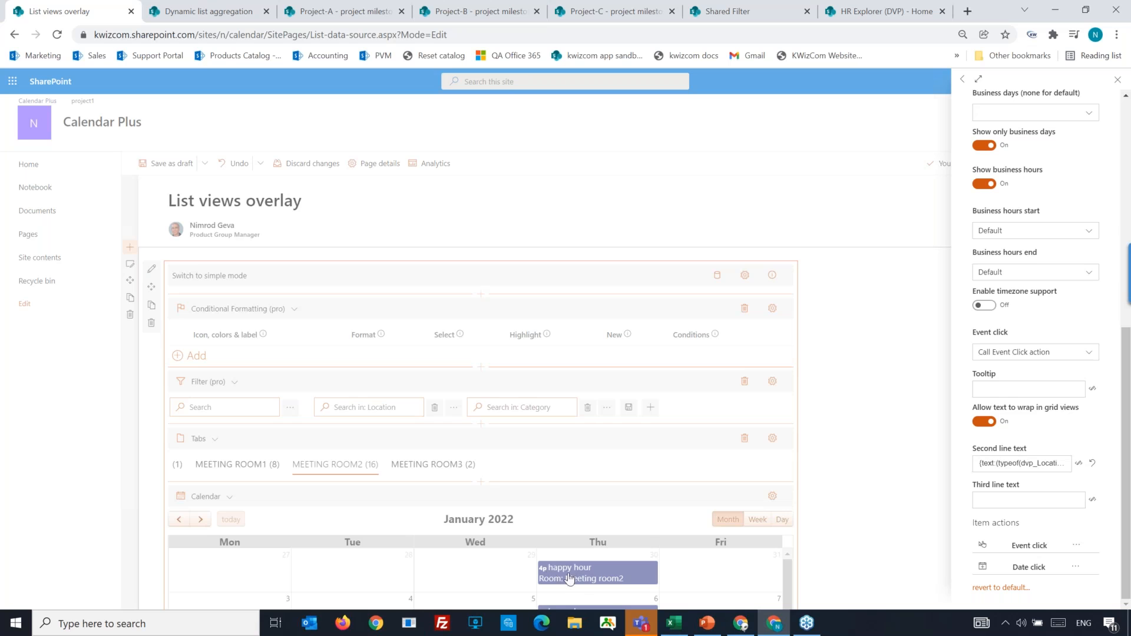
left_click(870, 523)
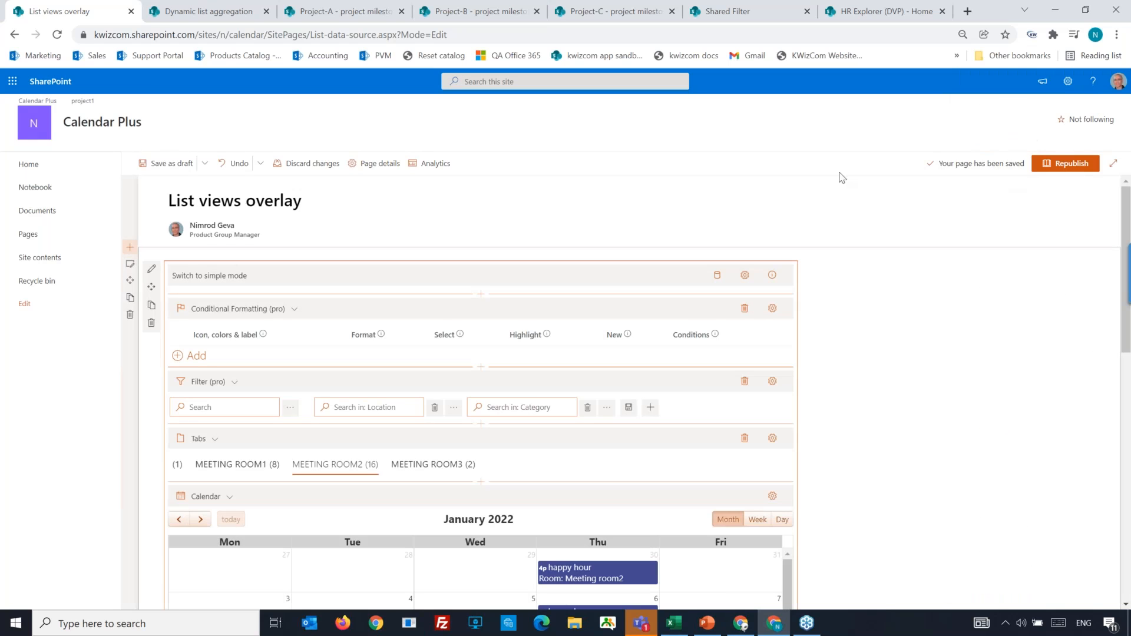
Save the page as a draft, then open the January 13 happy hour event under Meeting Room2 and cancel its edit form.
left_click(173, 165)
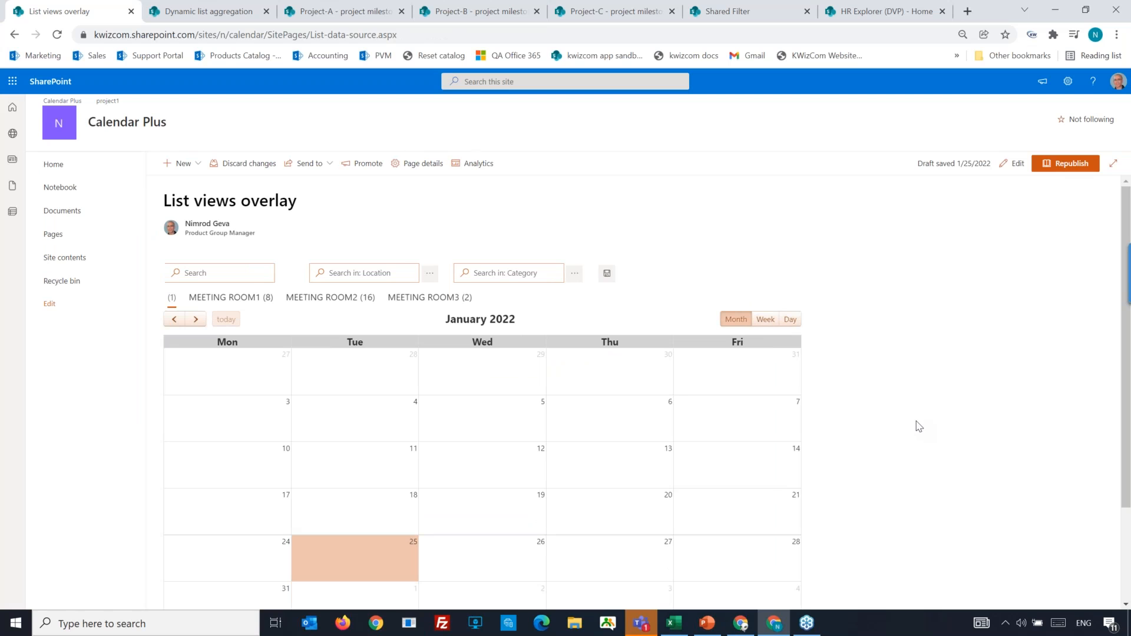
left_click(342, 299)
left_click(569, 465)
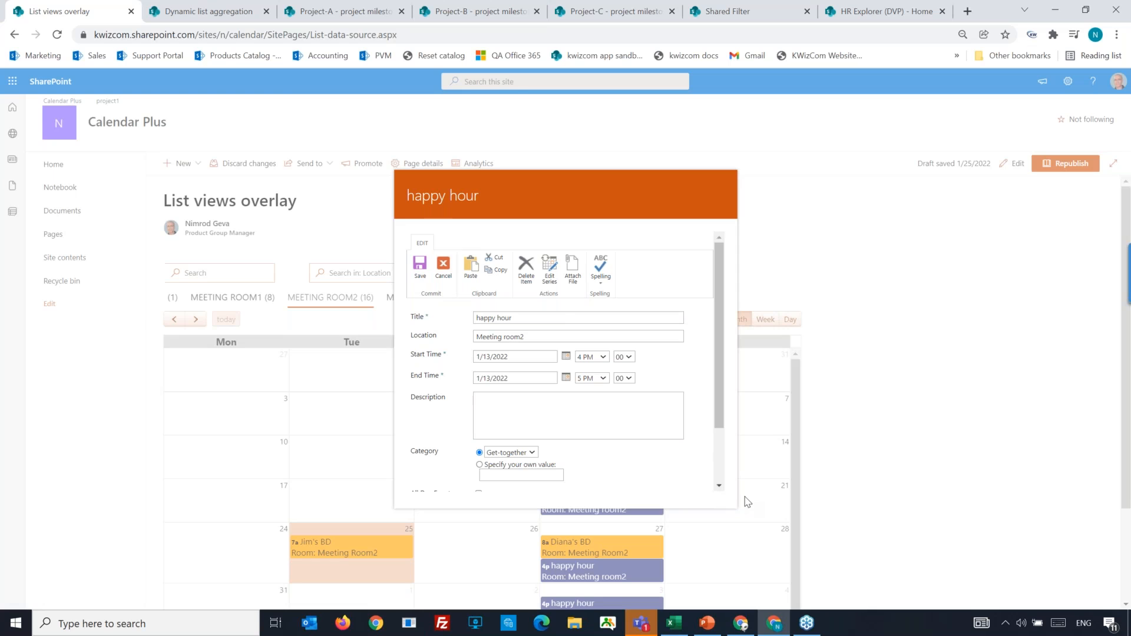
left_click(444, 266)
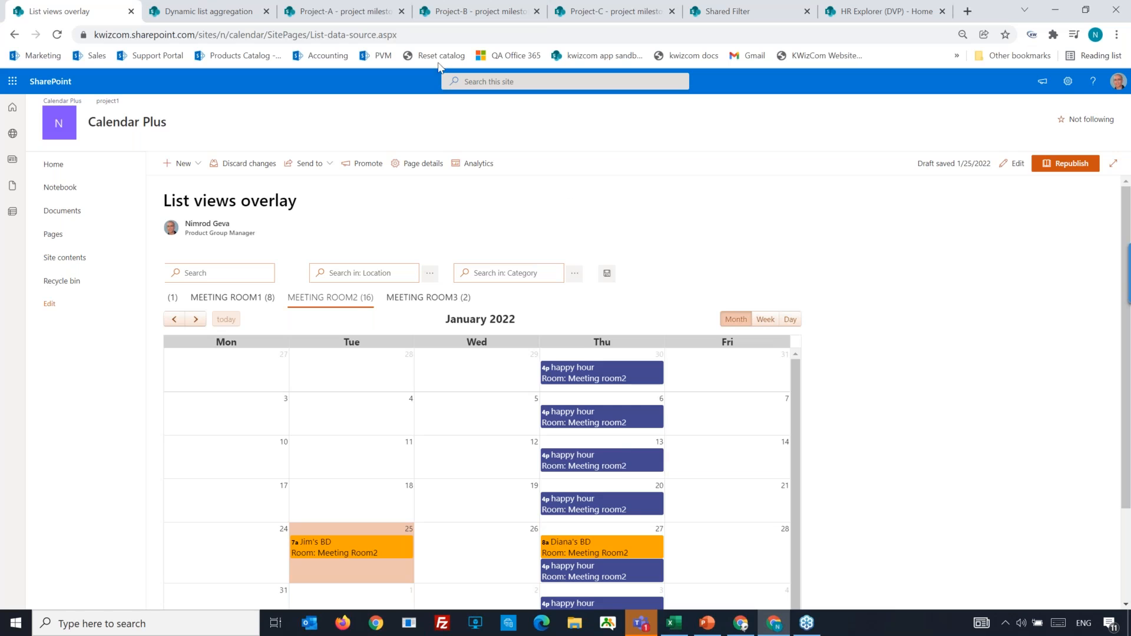
Look briefly at the Dynamic list aggregation page, then return to List views overlay and examine its calendar and color legend in full screen.
left_click(226, 18)
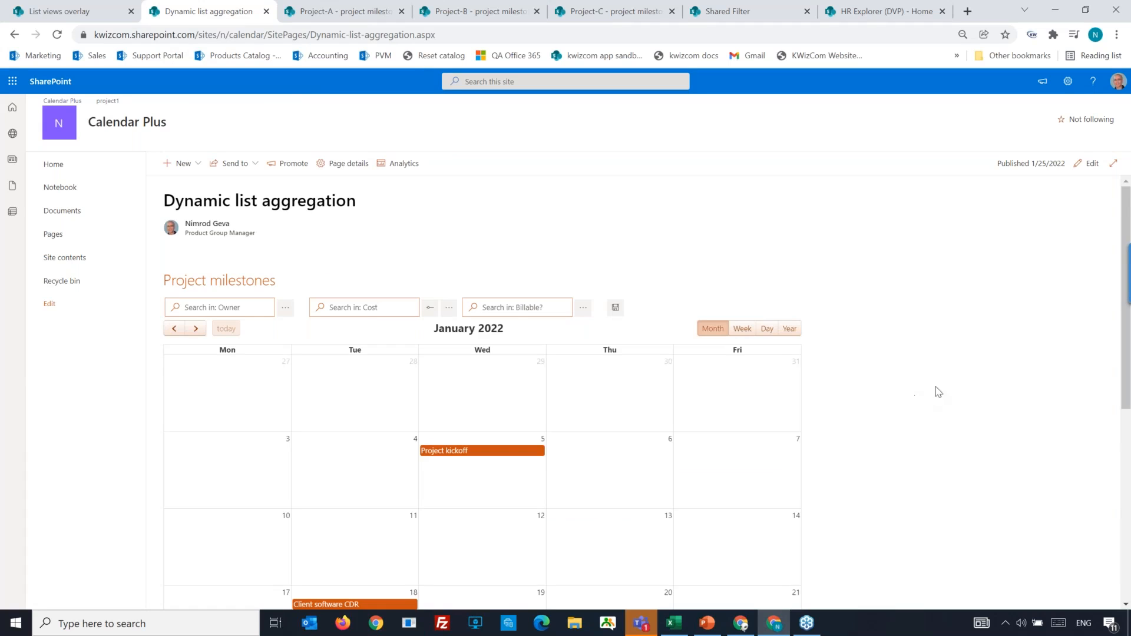
scroll(951, 401, "down", 2)
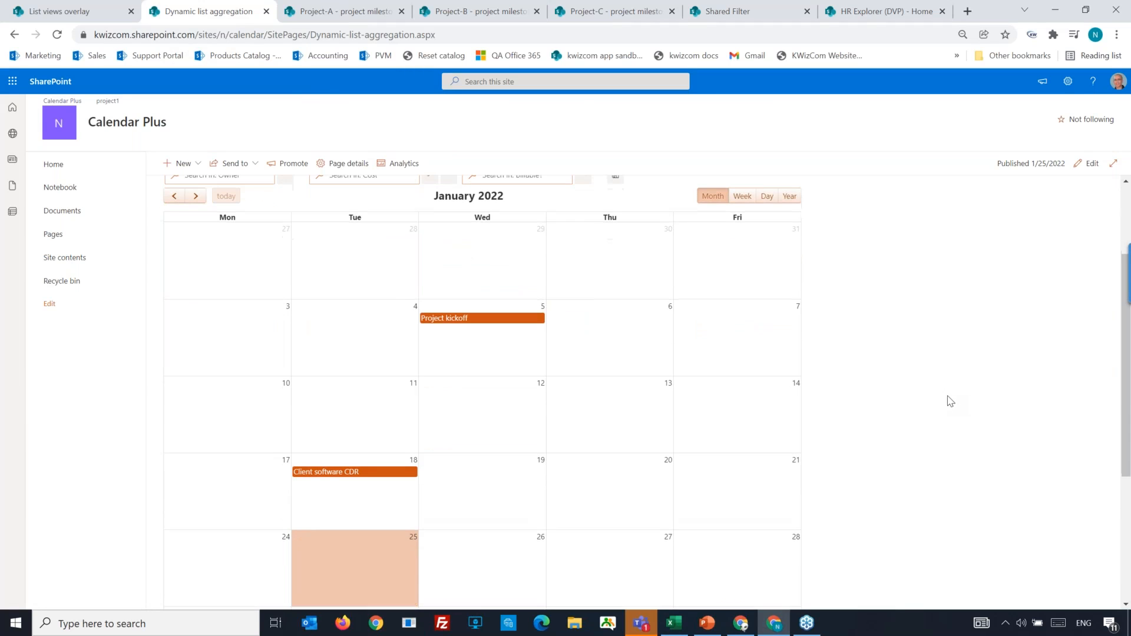
left_click(92, 10)
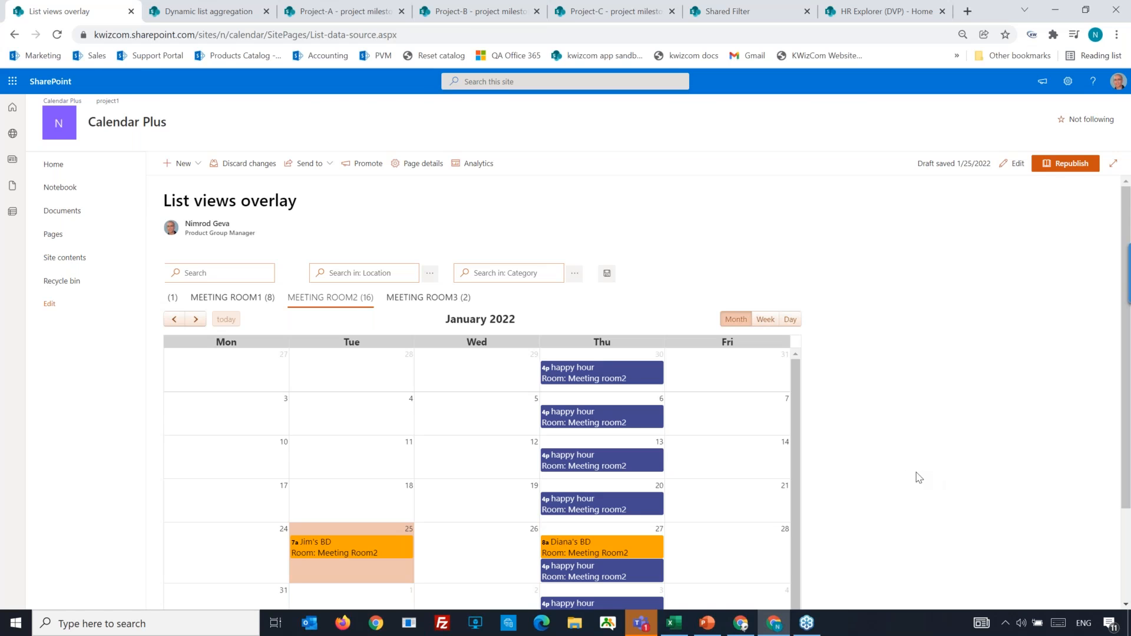
key("F11")
scroll(919, 477, "down", 1)
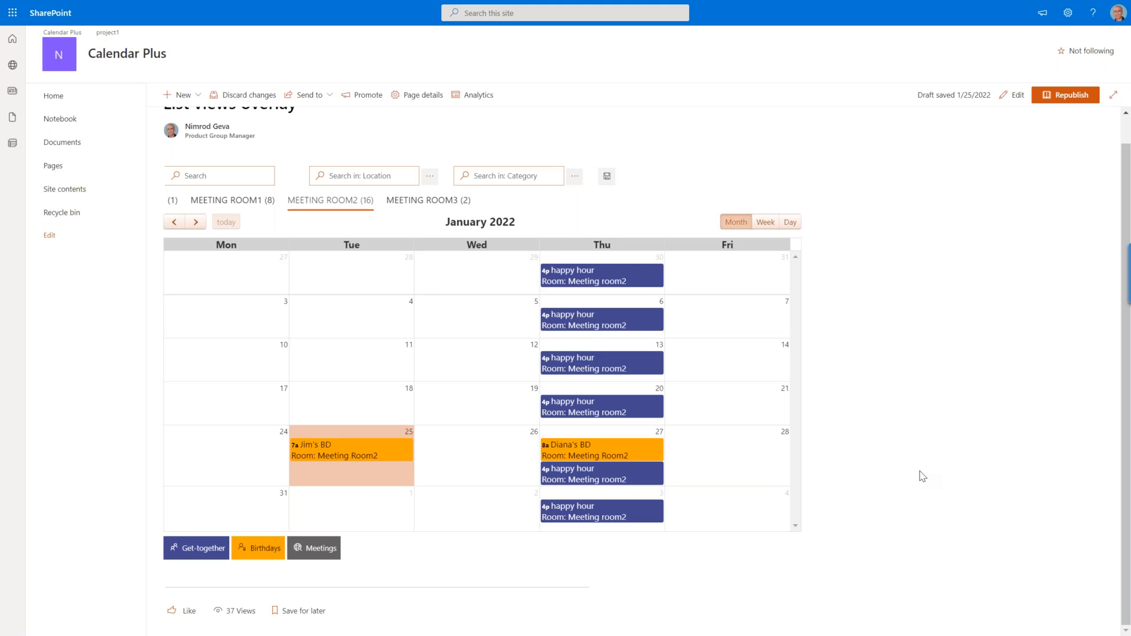
key("F11")
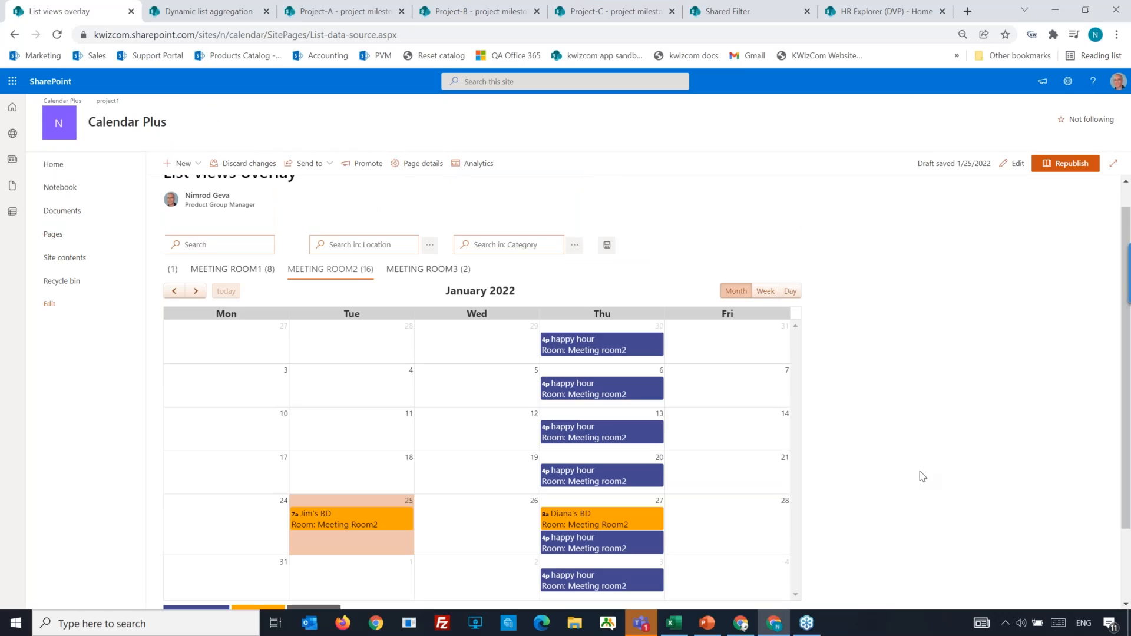
Switch to the Dynamic list aggregation page and examine its Project milestones filters and January 2022 calendar.
left_click(181, 22)
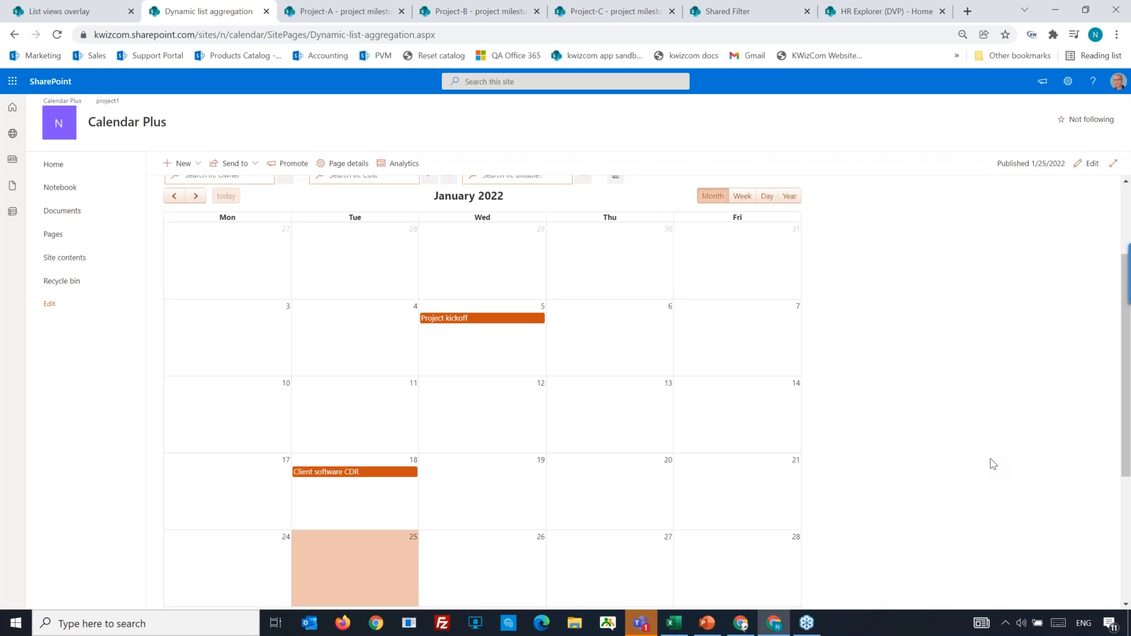
scroll(595, 421, "up", 2)
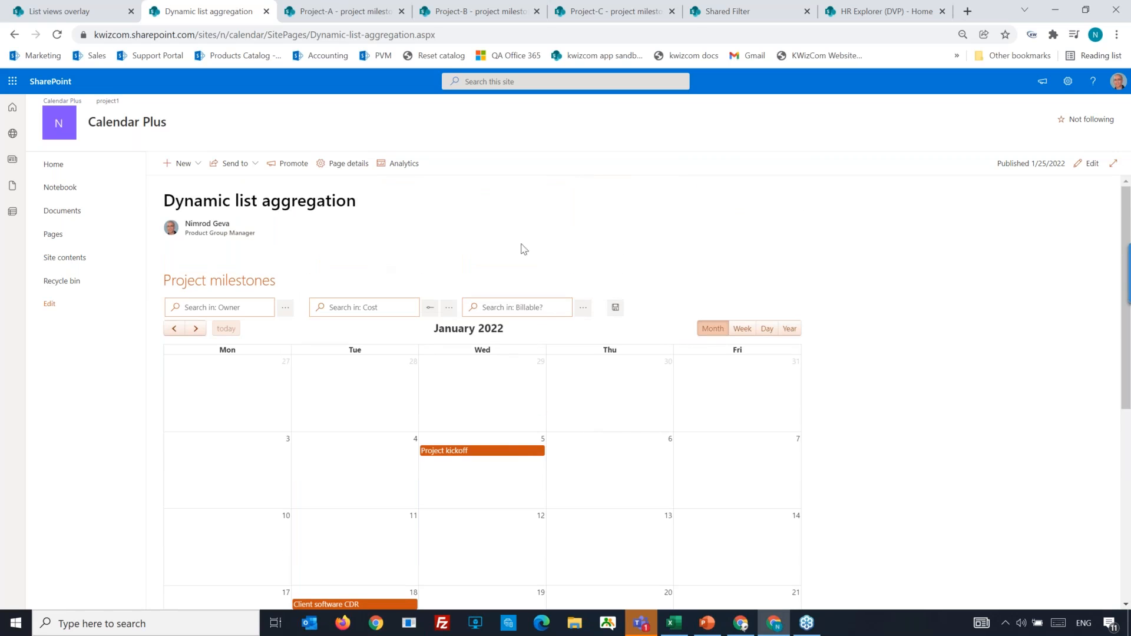
scroll(872, 369, "down", 1)
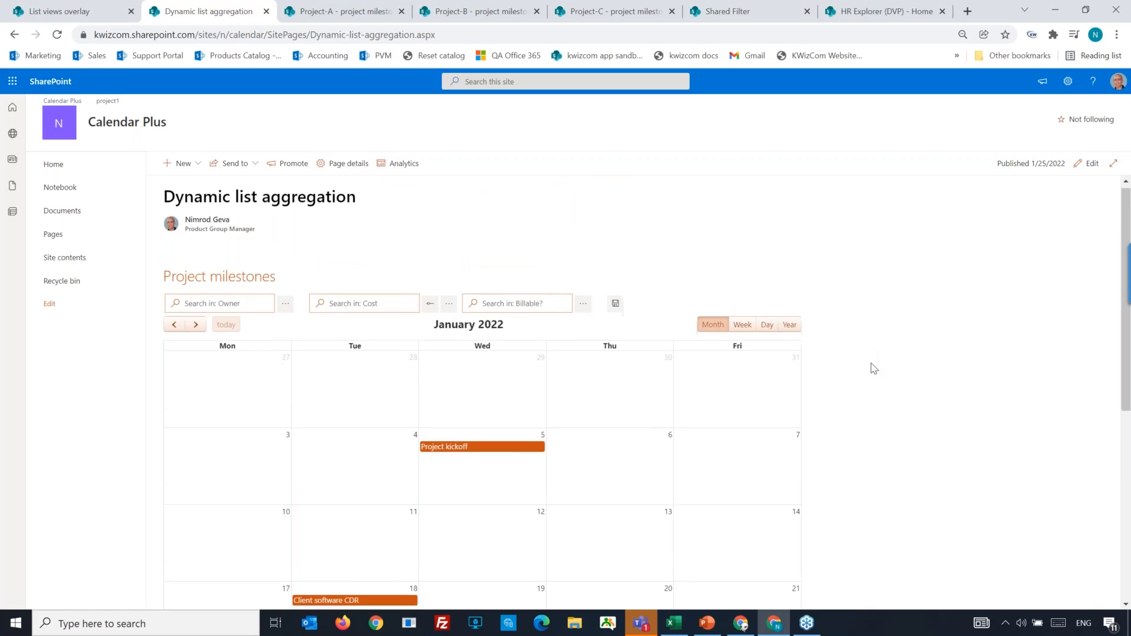
scroll(873, 369, "down", 1)
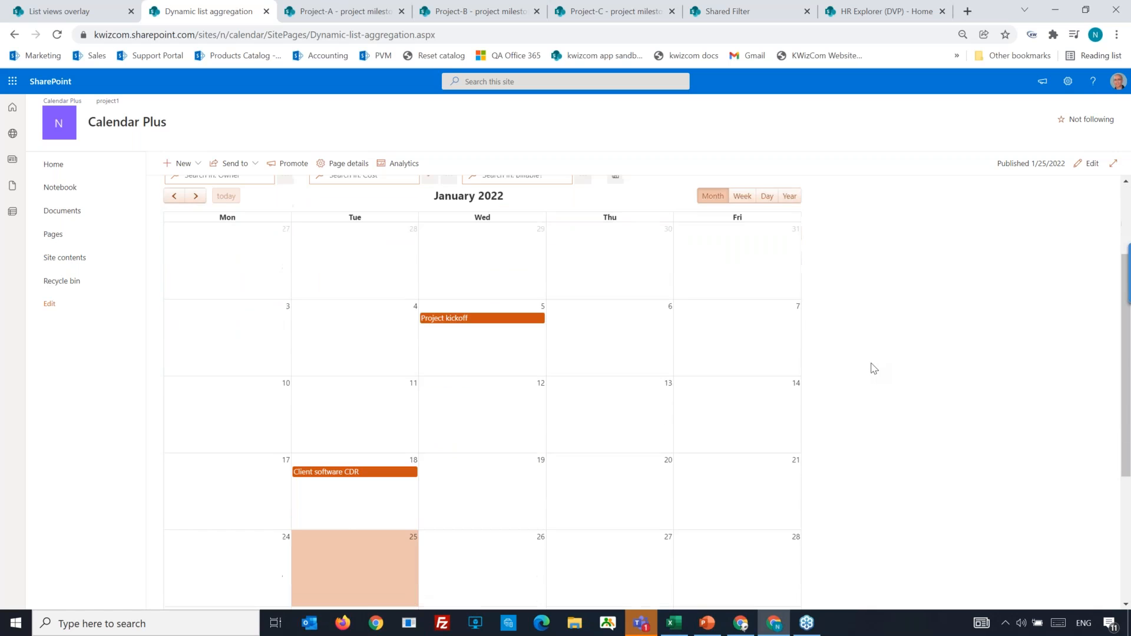
scroll(874, 369, "up", 1)
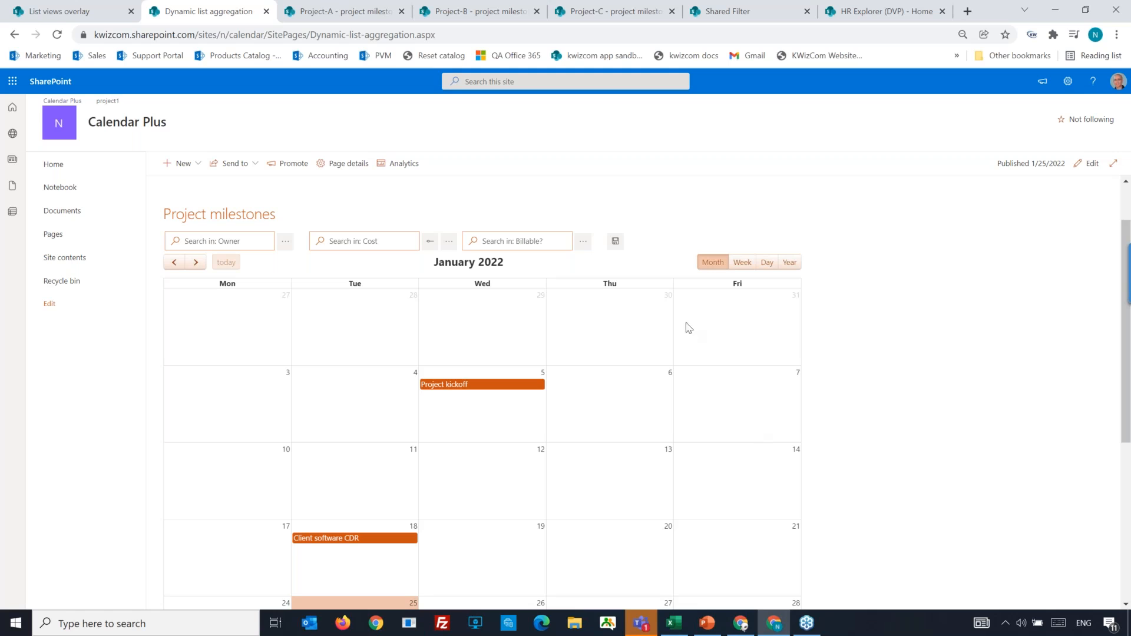
Open the Dynamic list aggregation page for editing and review the projects milestones data source's type, aggregating list view and aggregation scopes.
left_click(1088, 170)
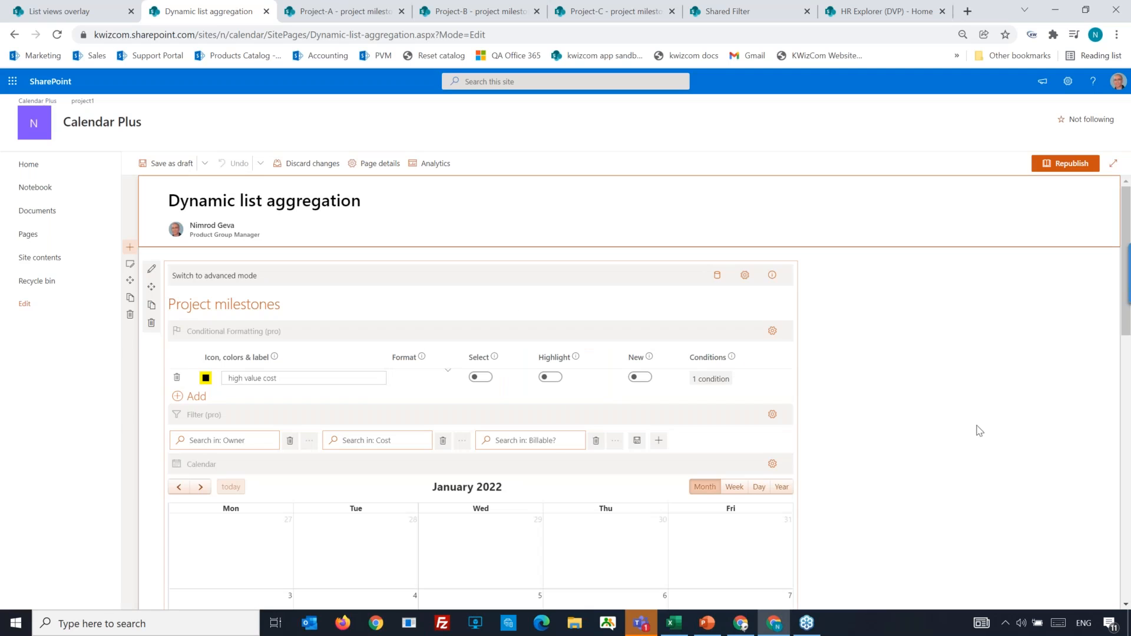
left_click(717, 276)
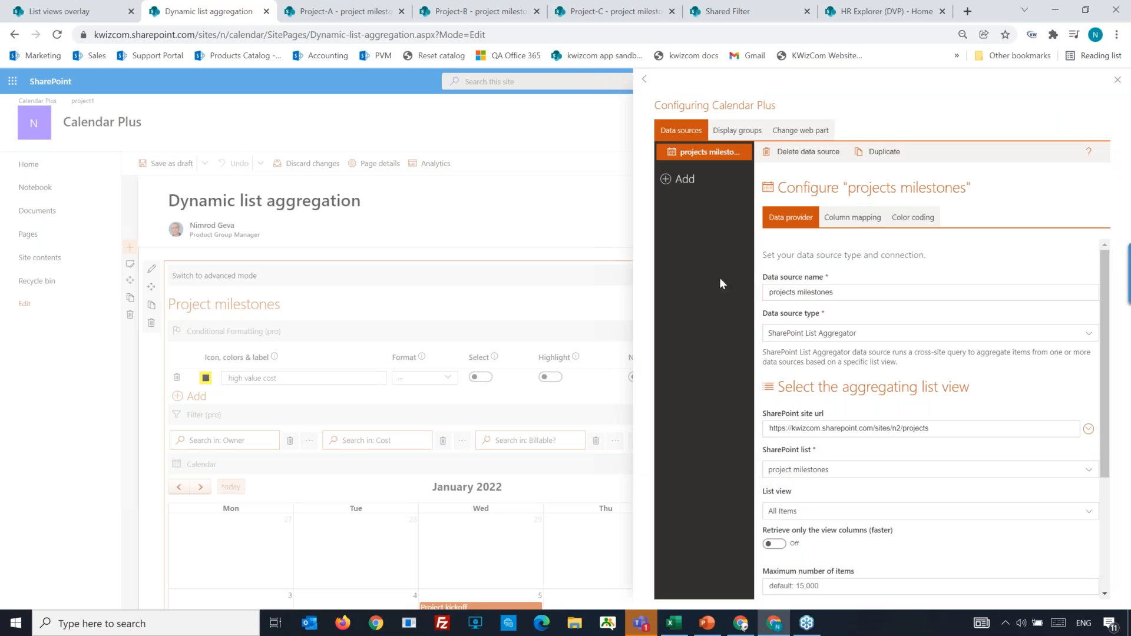
left_click_drag(825, 315, 765, 317)
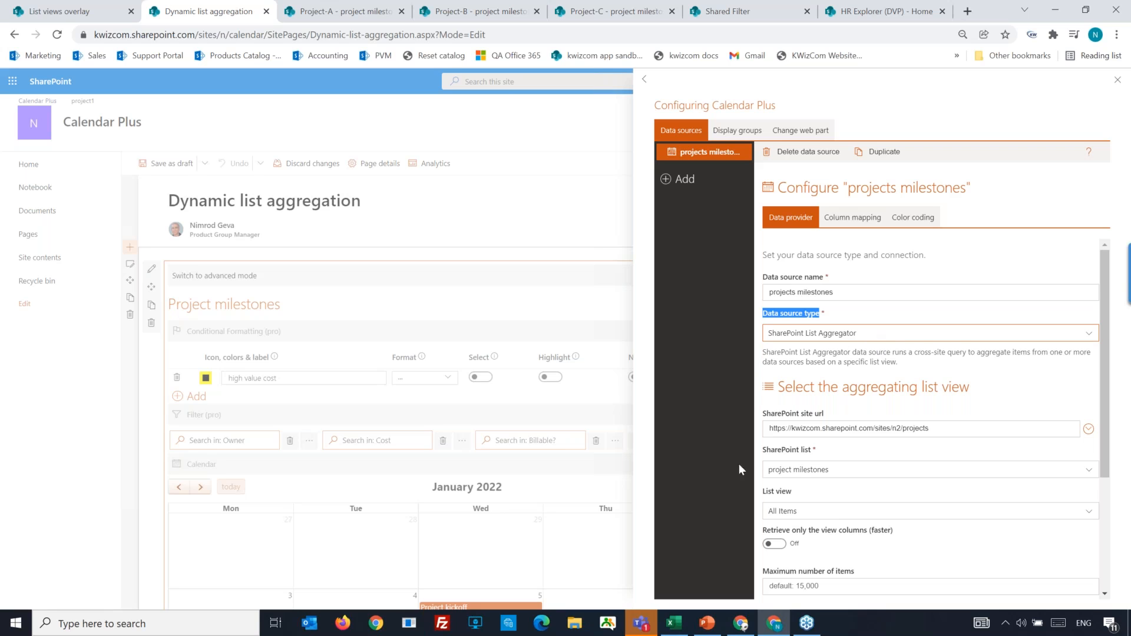
left_click_drag(1004, 391, 781, 395)
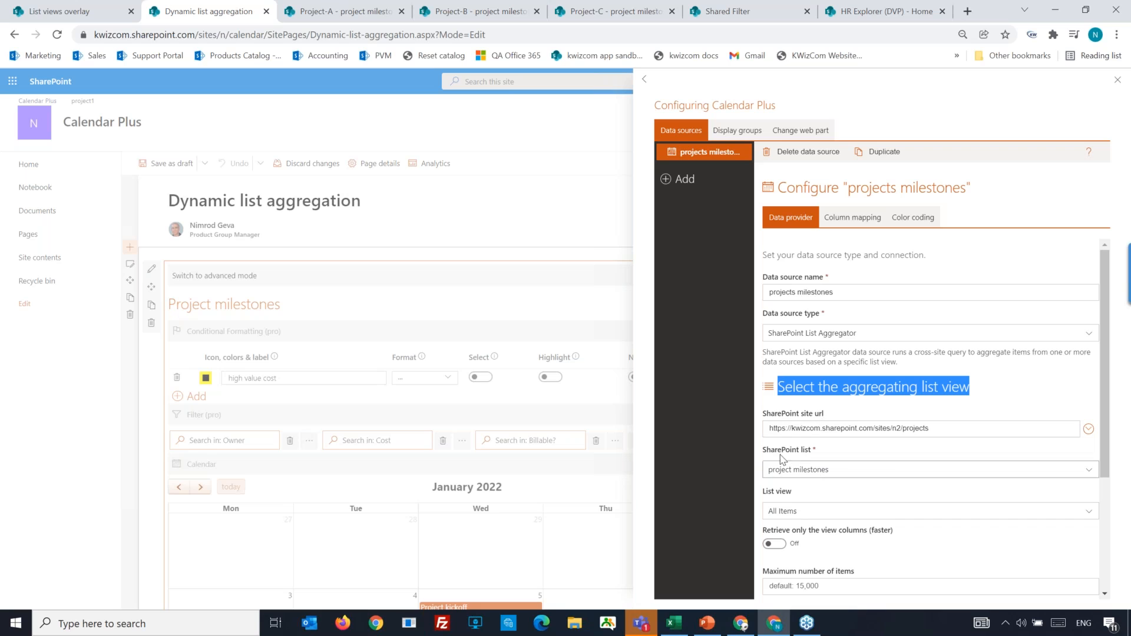
mouse_move(791, 492)
left_mouse_down()
mouse_move(767, 497)
mouse_move(774, 505)
left_mouse_up()
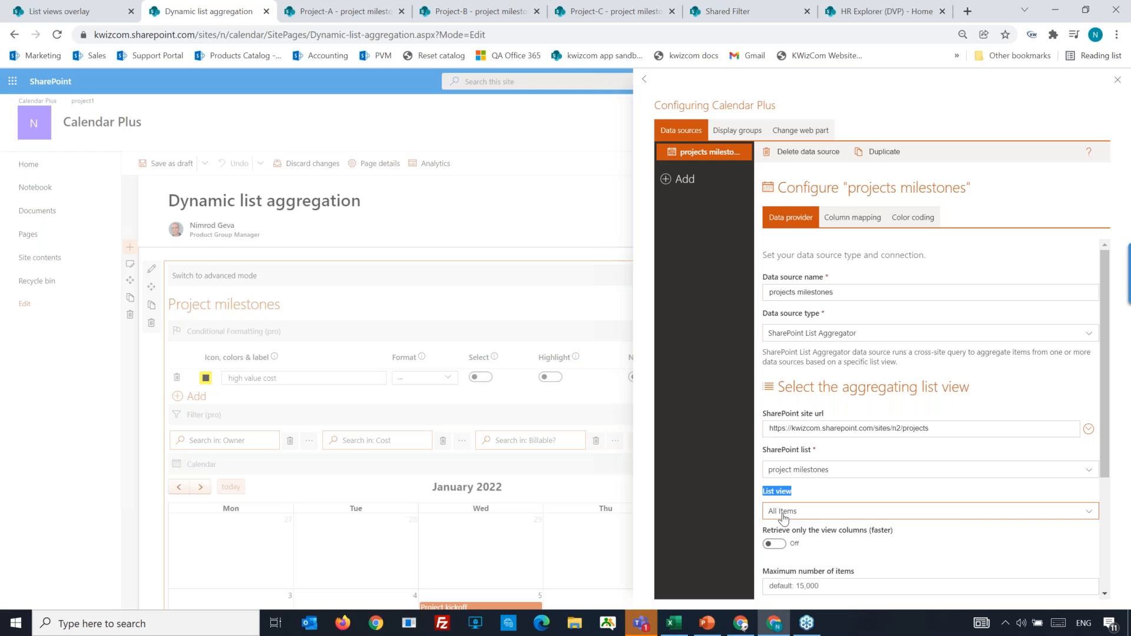
left_click_drag(1104, 465, 1114, 589)
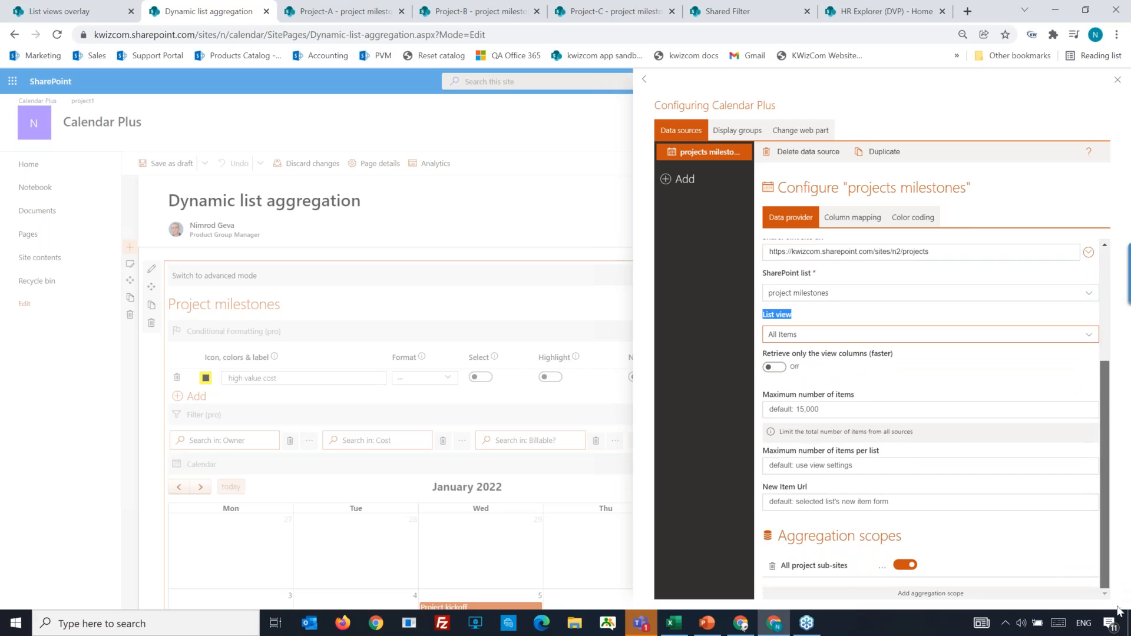
left_click_drag(910, 538, 779, 541)
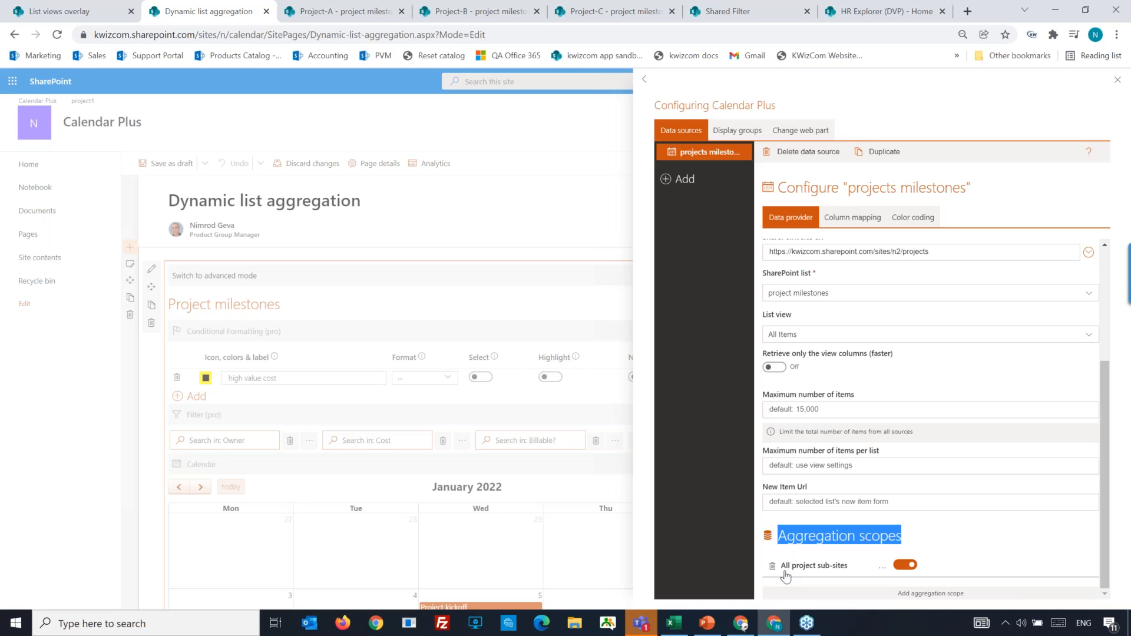
Review the All project sub-sites aggregation scope's starting site URL, list title pattern and available list types, then close its settings.
left_click(883, 574)
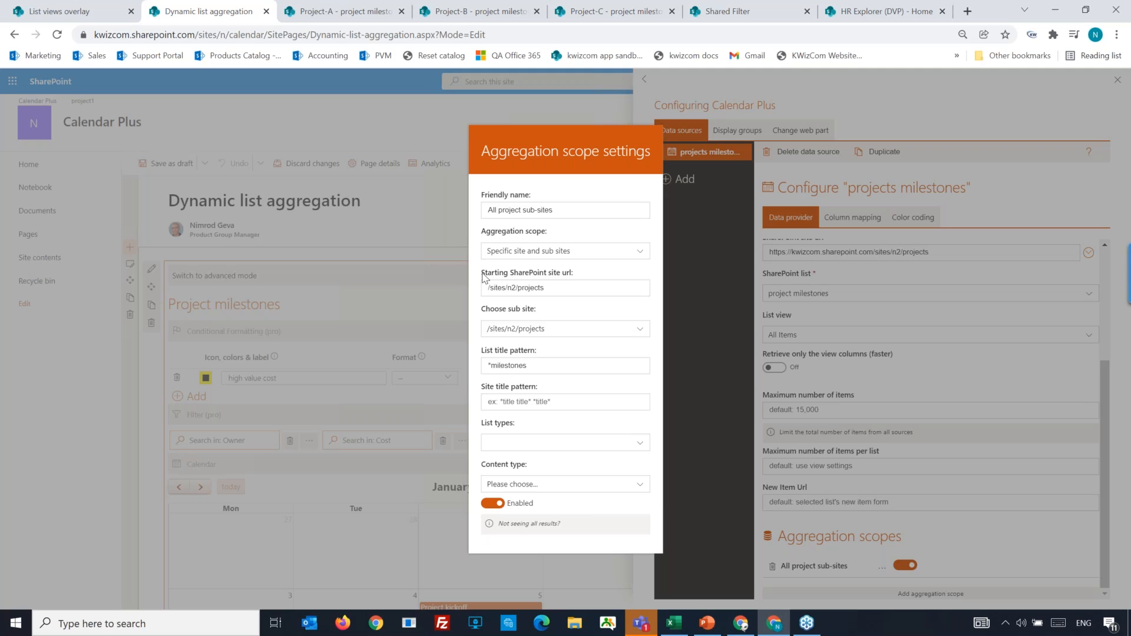
left_click_drag(482, 275, 552, 275)
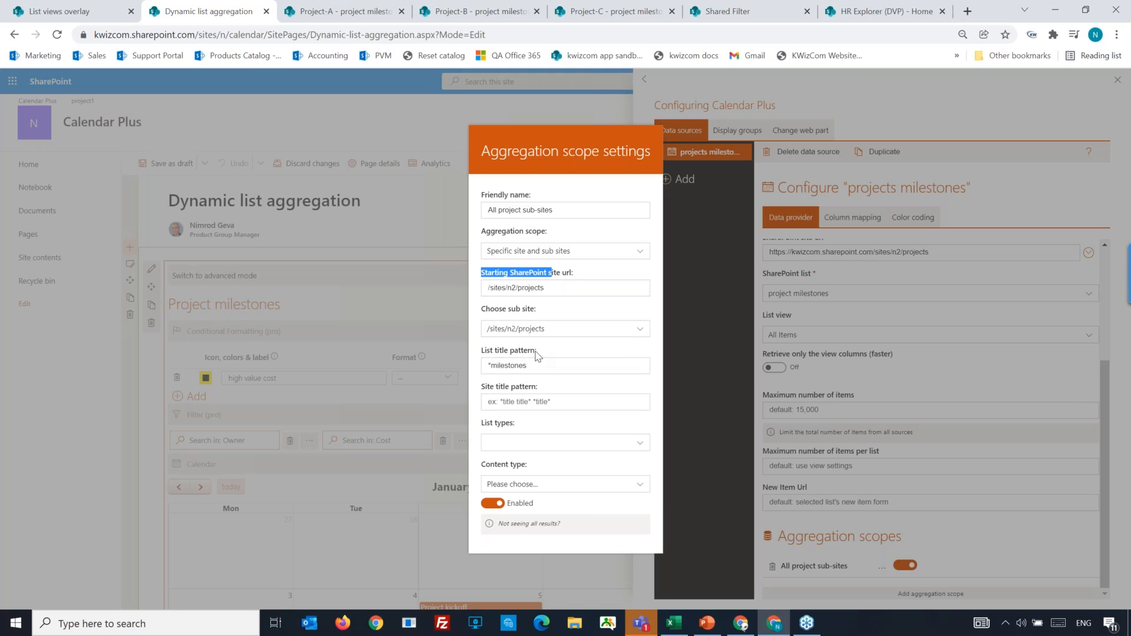
left_click_drag(483, 352, 534, 354)
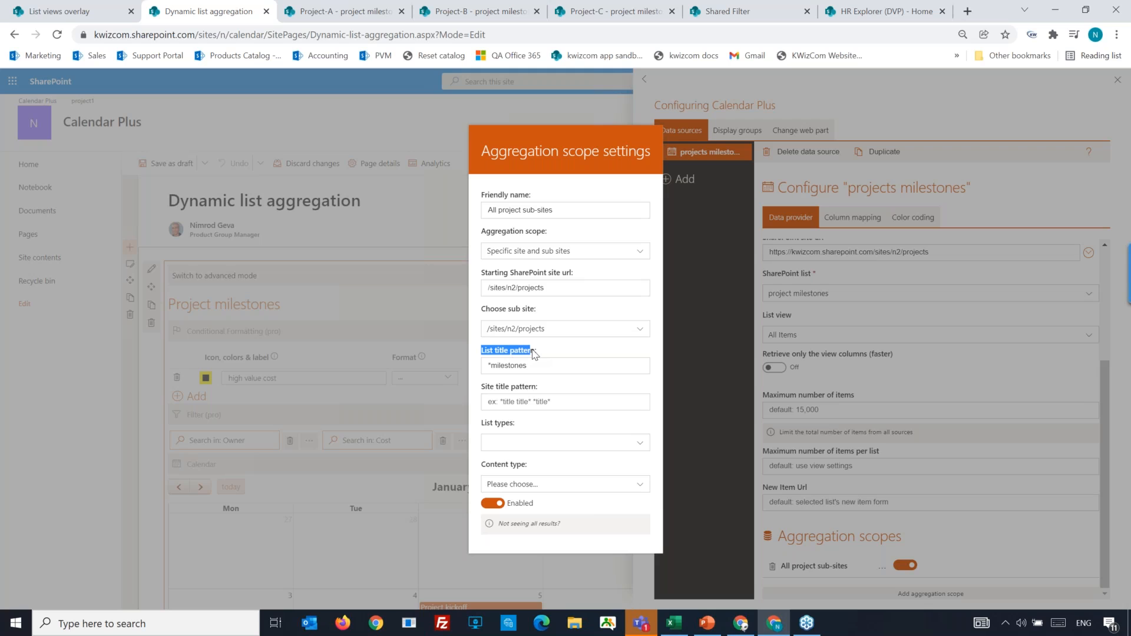
left_click(541, 362)
left_click_drag(533, 365, 481, 367)
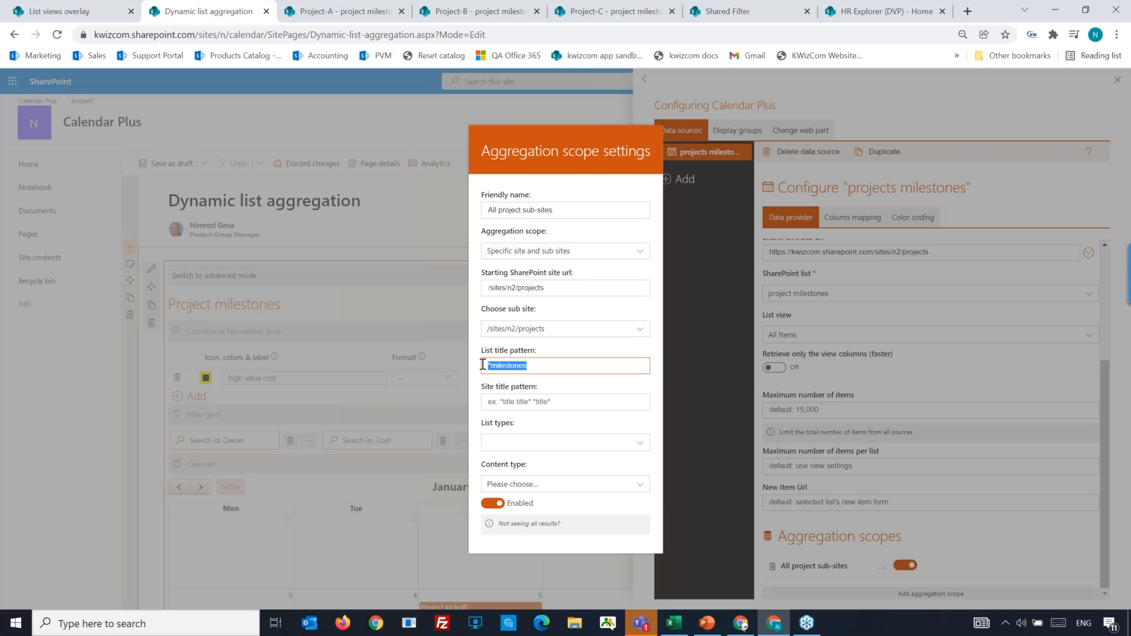
left_click(477, 380)
left_click(639, 443)
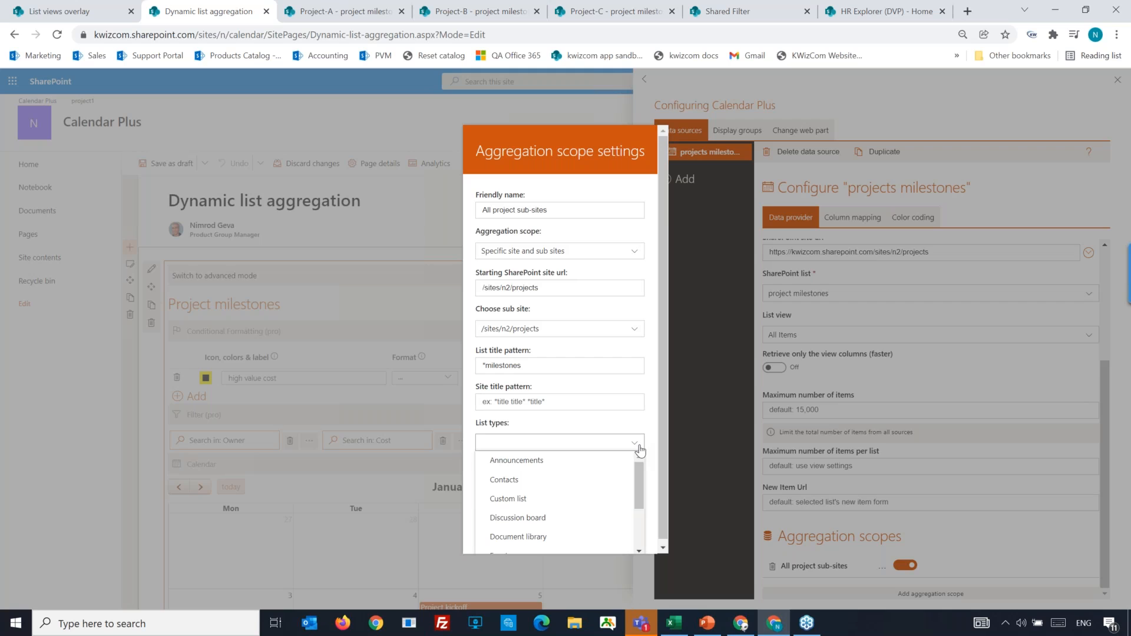
left_click(584, 428)
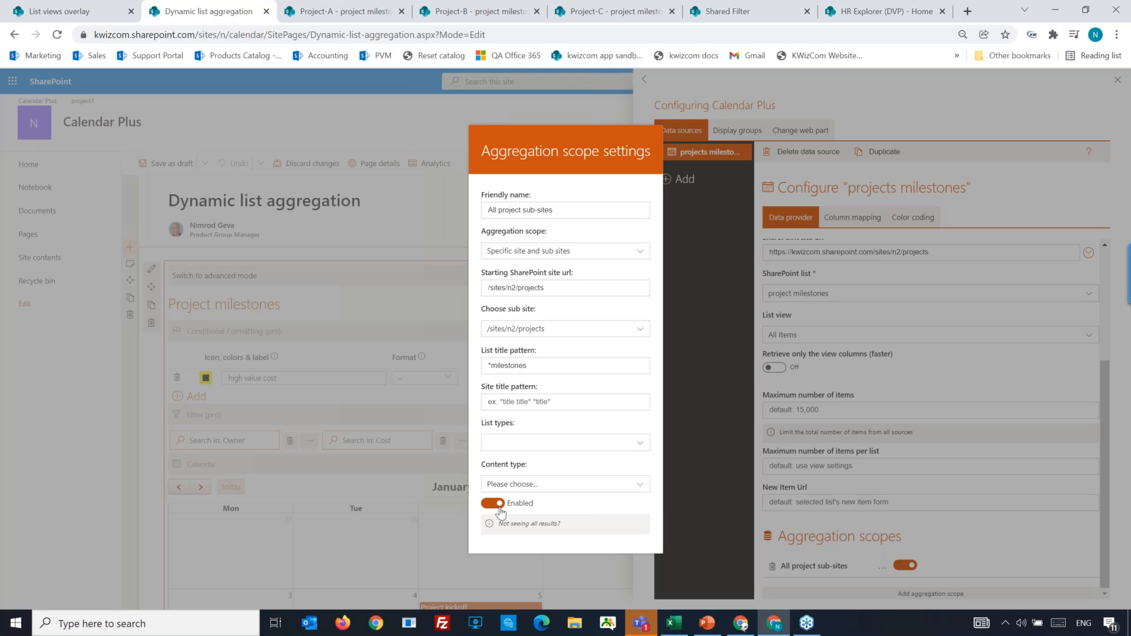
left_click(971, 546)
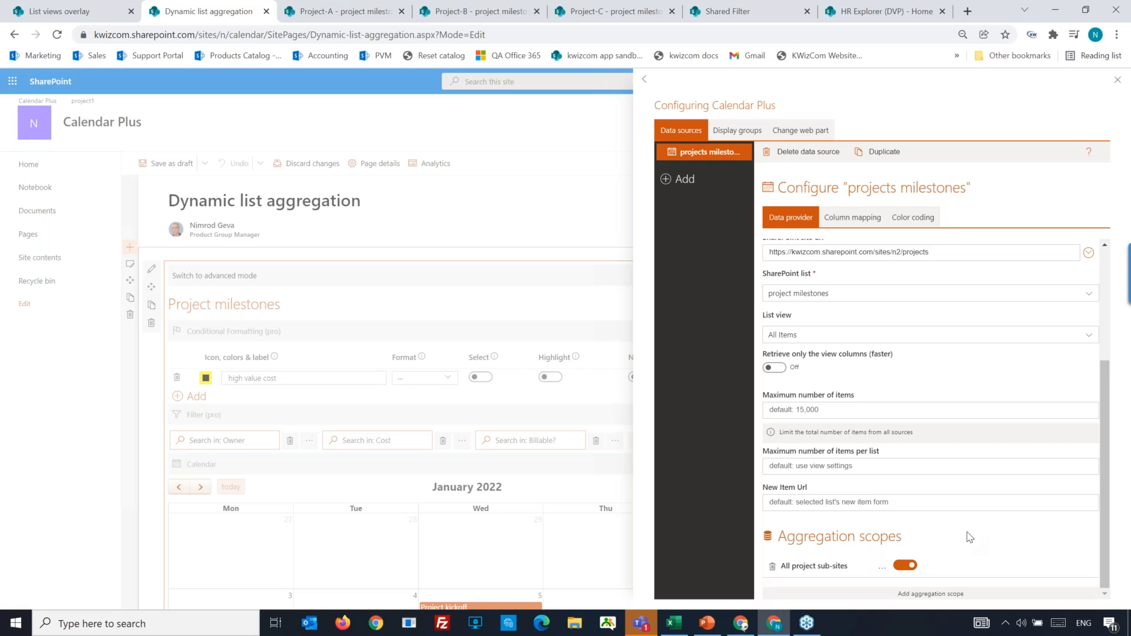
Examine the available data source types for the projects milestones data source.
scroll(1004, 466, "up", 2)
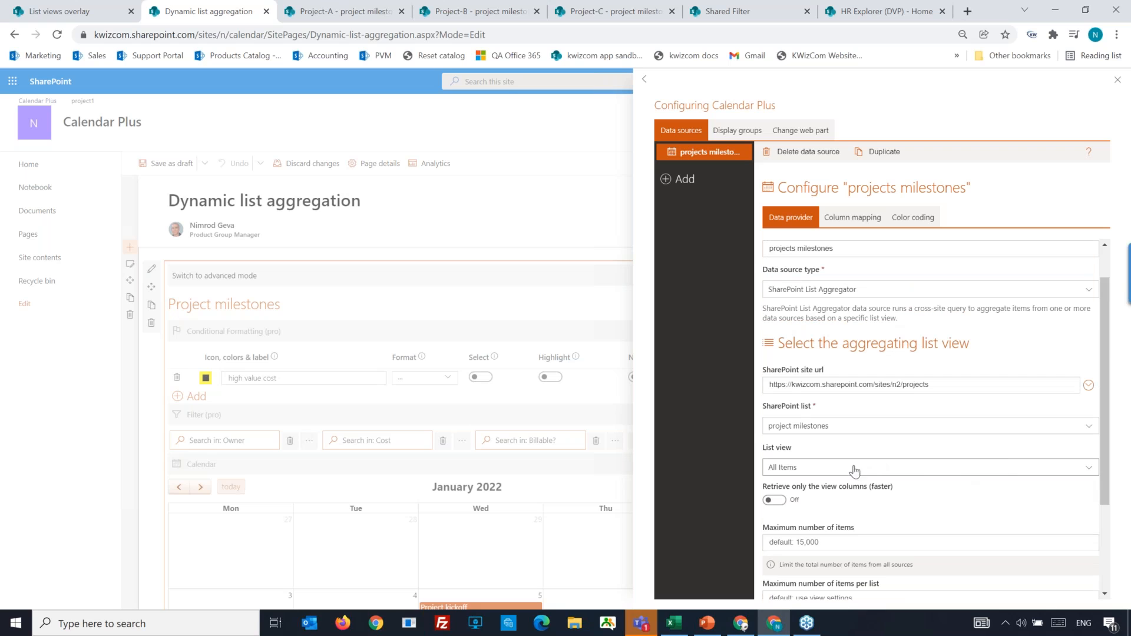
scroll(850, 469, "up", 1)
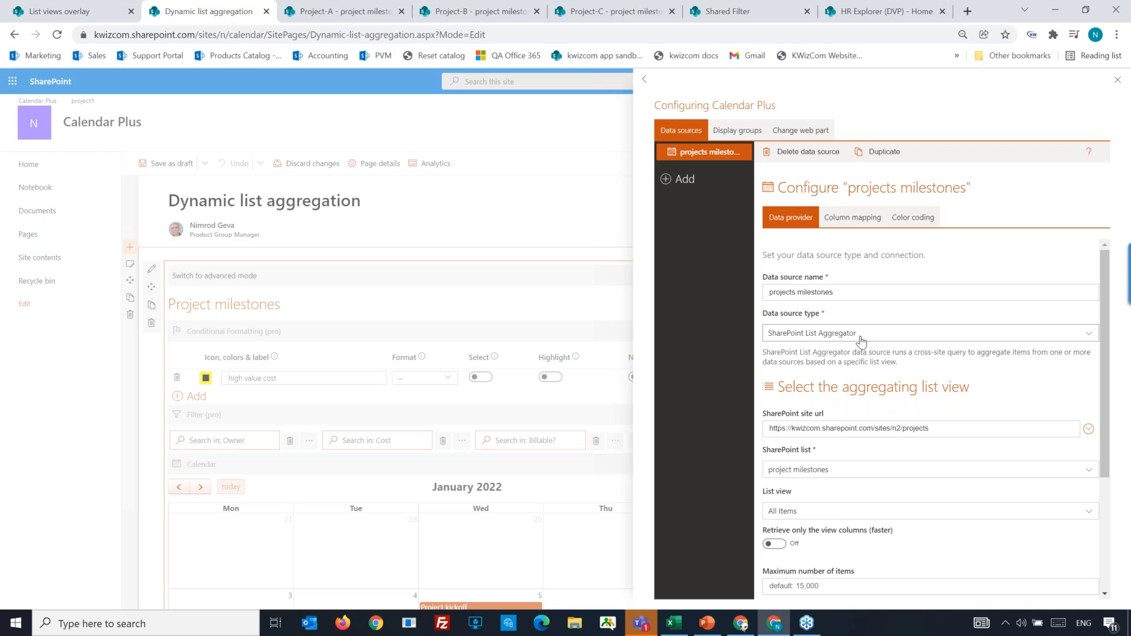
left_click(862, 339)
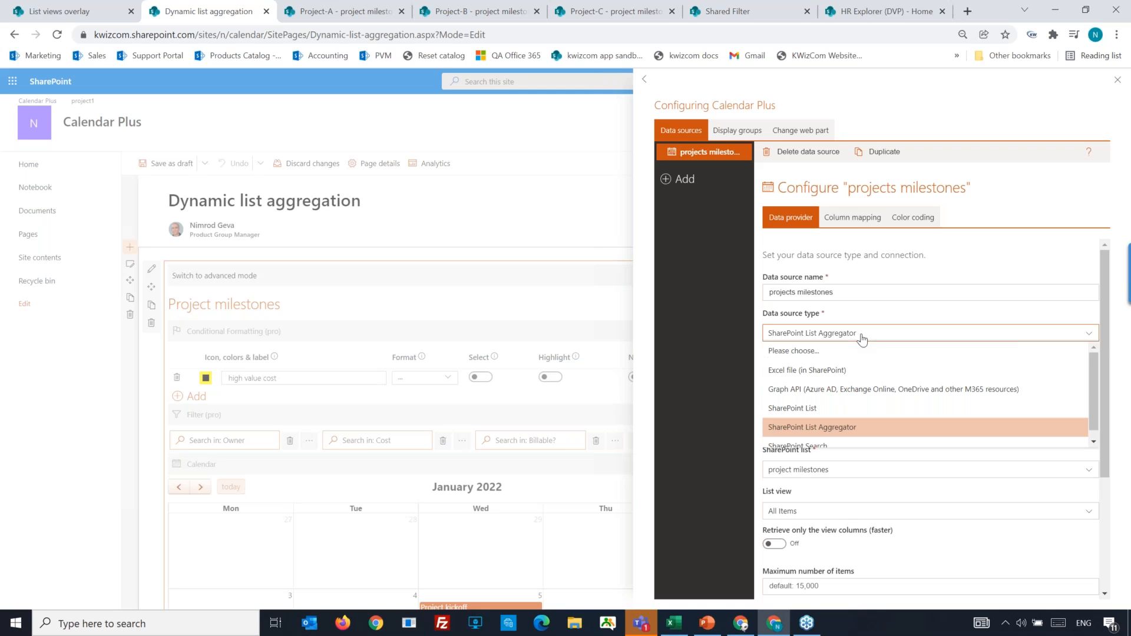
scroll(863, 398, "down", 1)
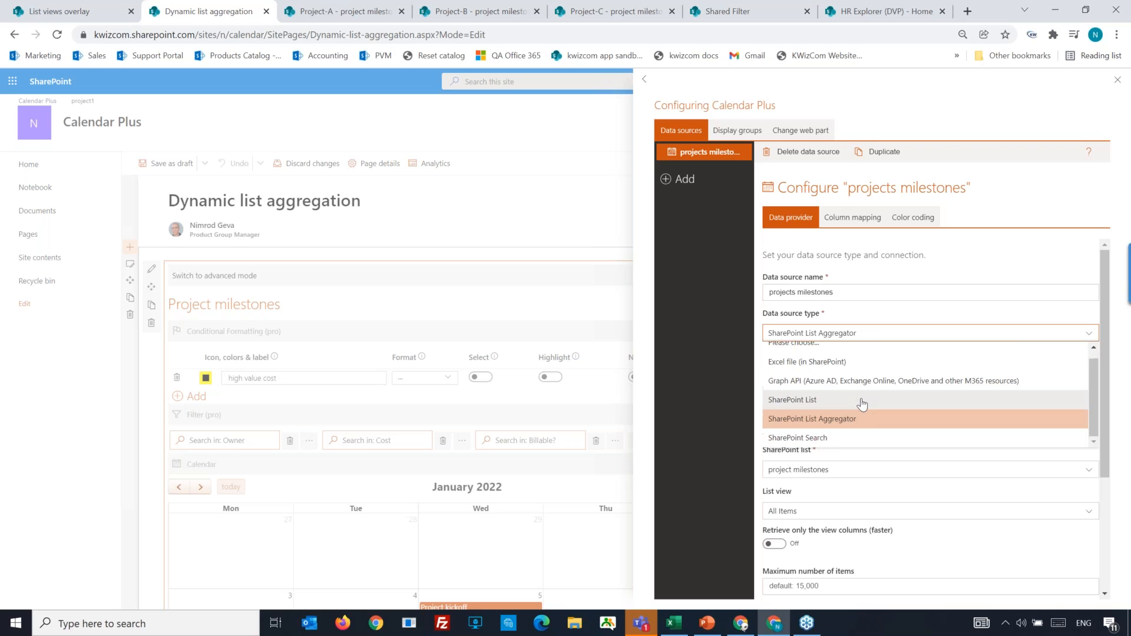
scroll(861, 408, "down", 1)
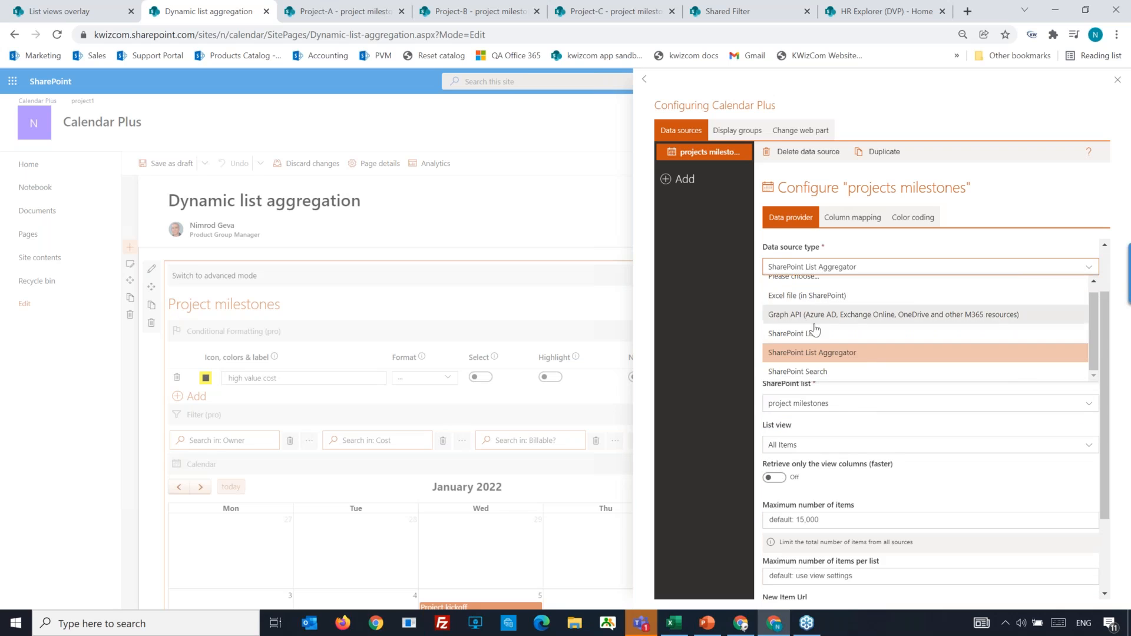
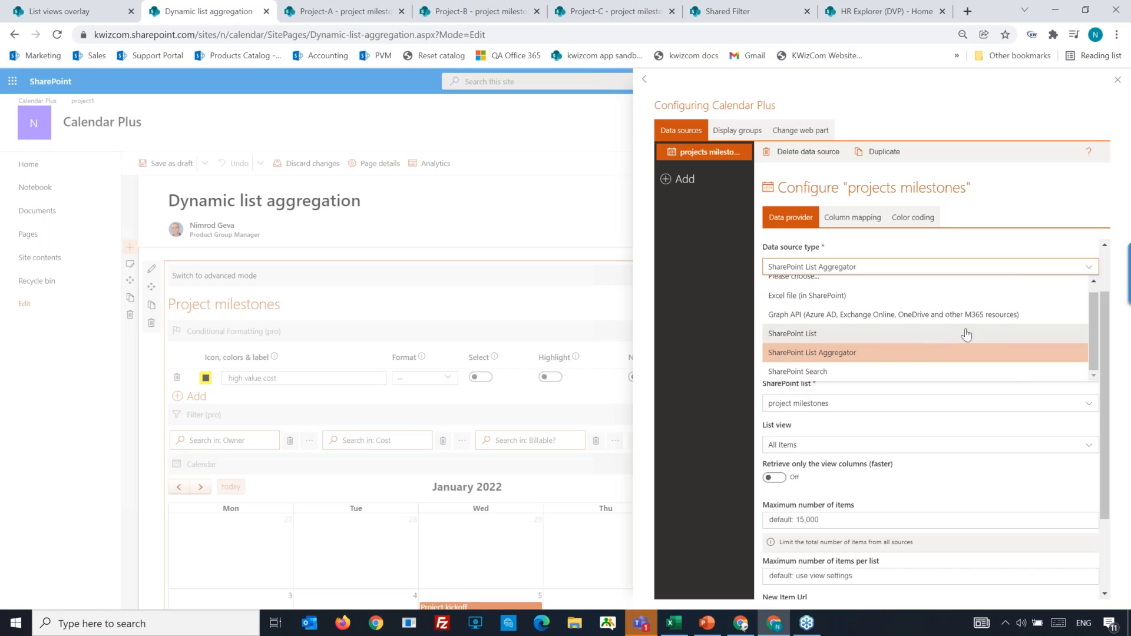
Keep SharePoint List Aggregator as the data source type, close the Calendar Plus configuration and republish the Dynamic list aggregation page.
left_click(1055, 242)
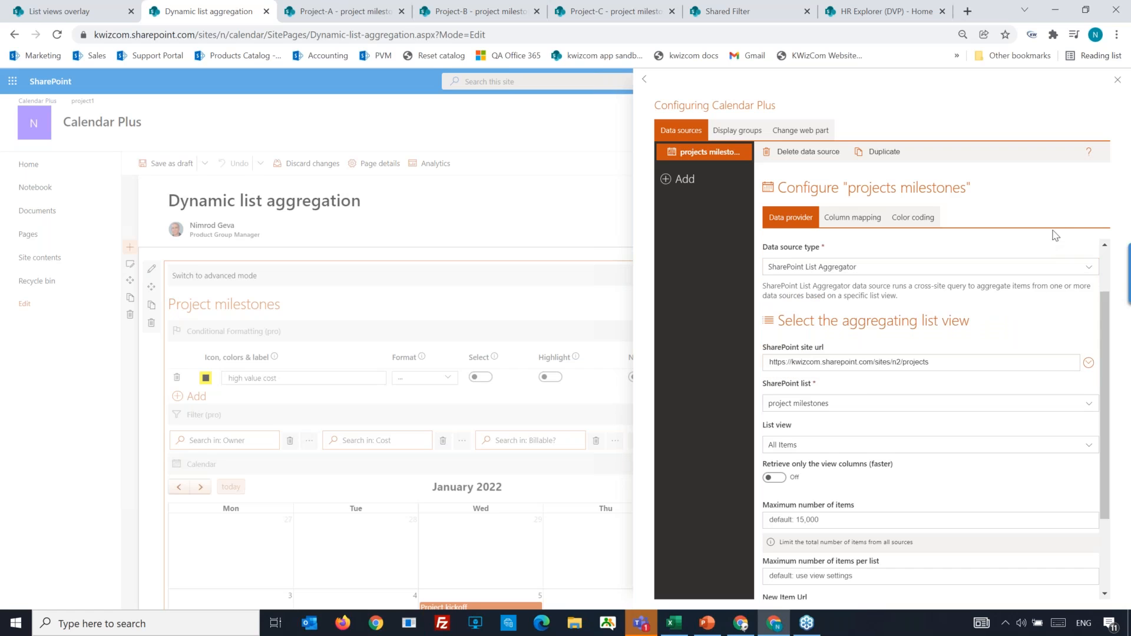
left_click(1118, 81)
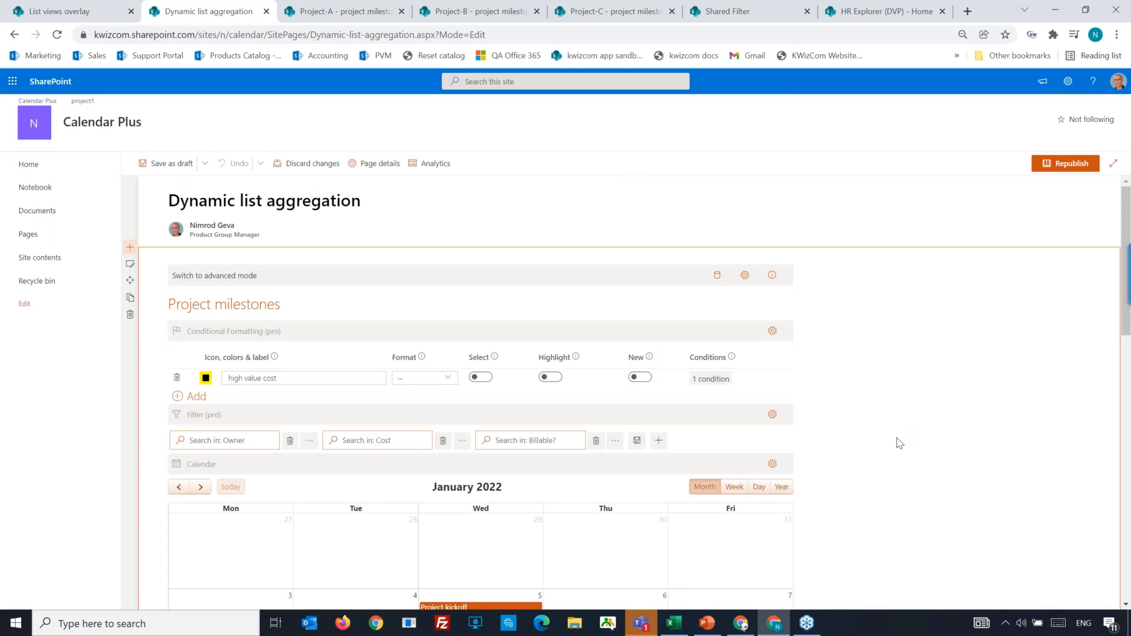
scroll(897, 438, "down", 1)
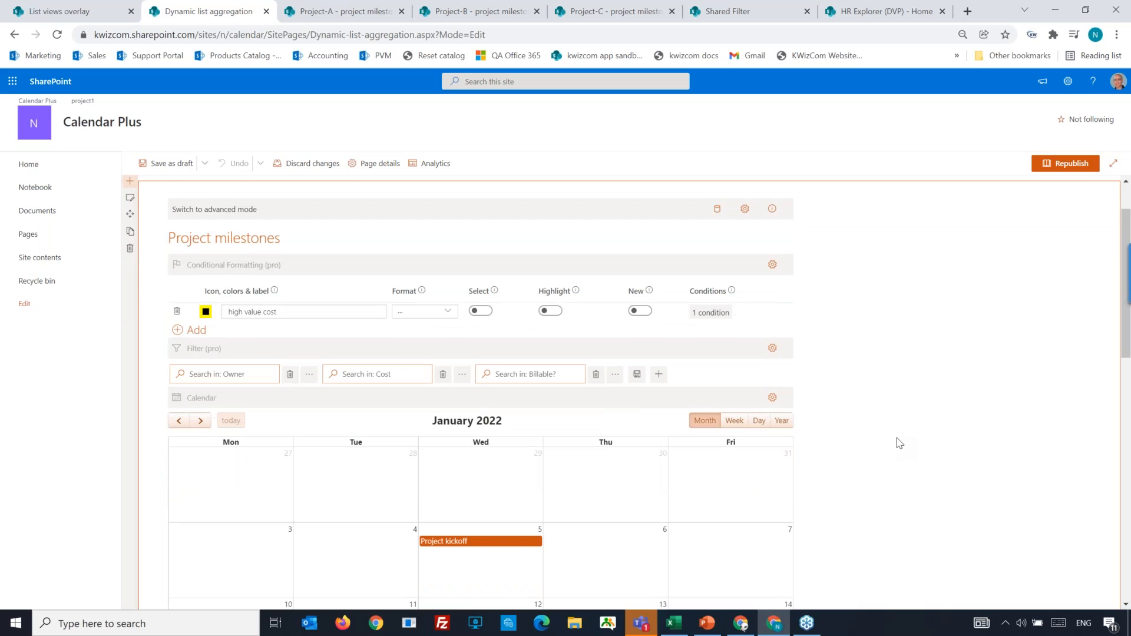
scroll(900, 455, "up", 1)
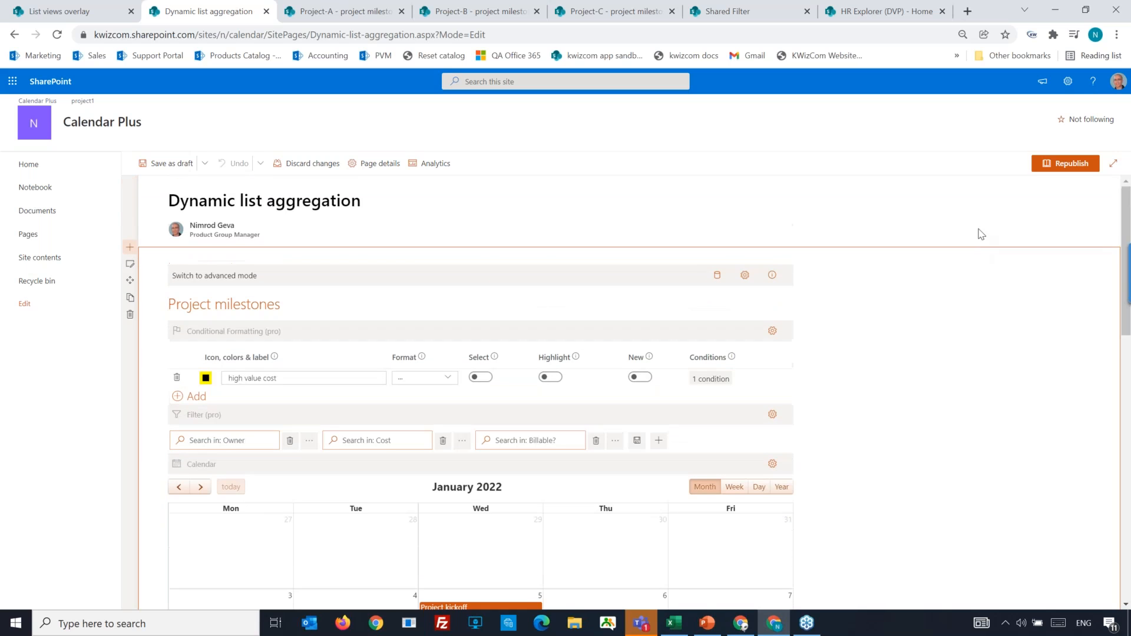
left_click(1057, 166)
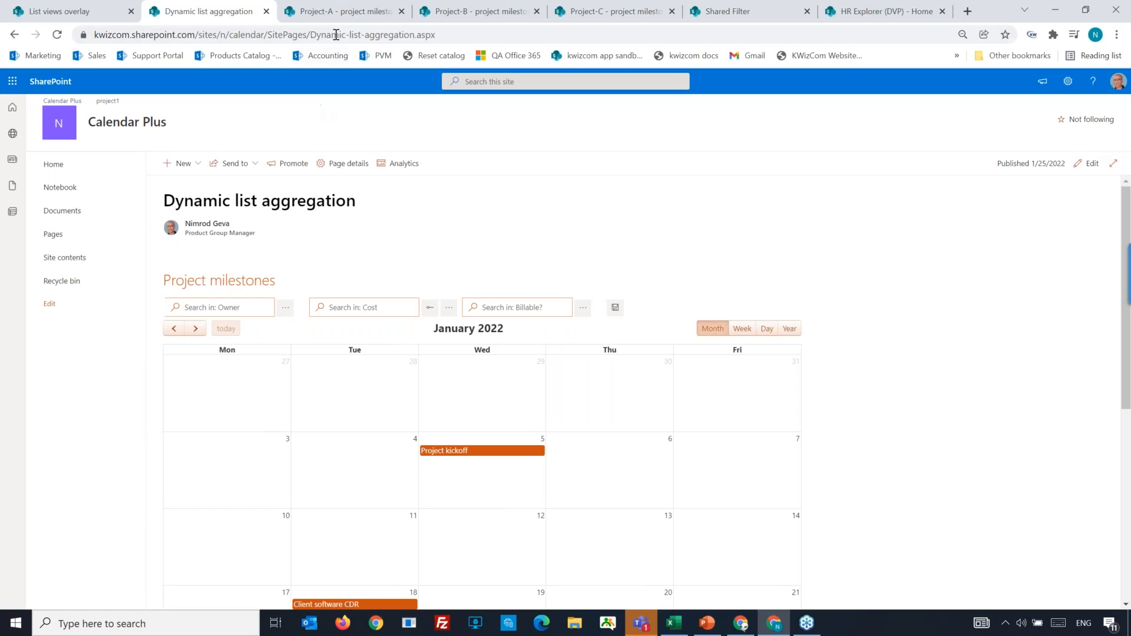
Review the project milestones lists of the Project-A, Project-B and Project-C sites, then return to the Dynamic list aggregation page.
left_click(339, 13)
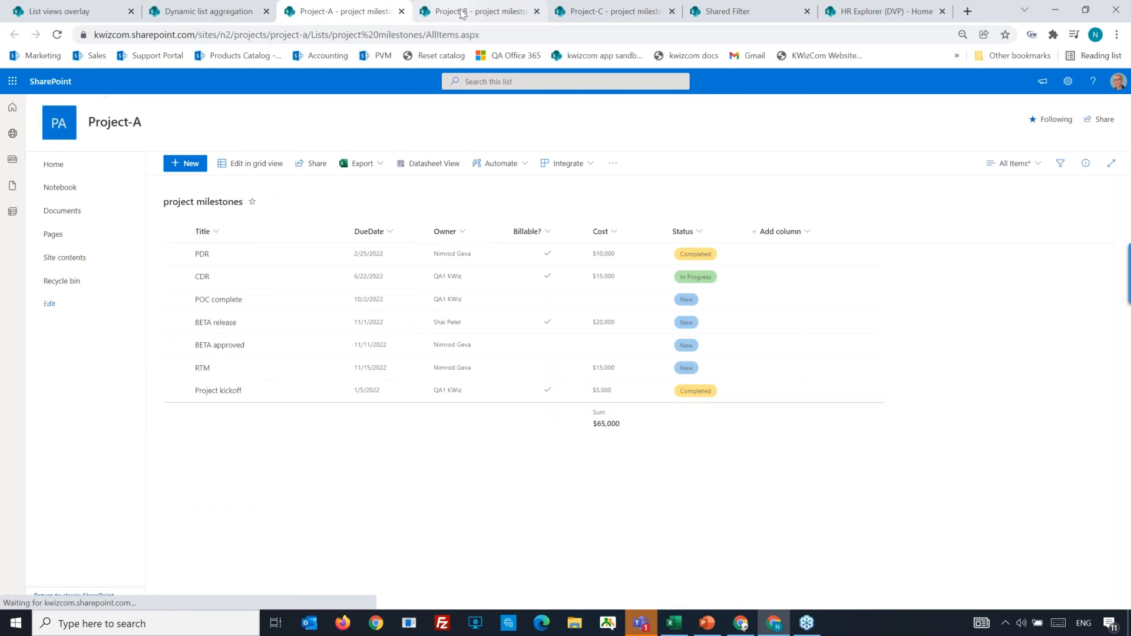
left_click(460, 13)
left_click(593, 17)
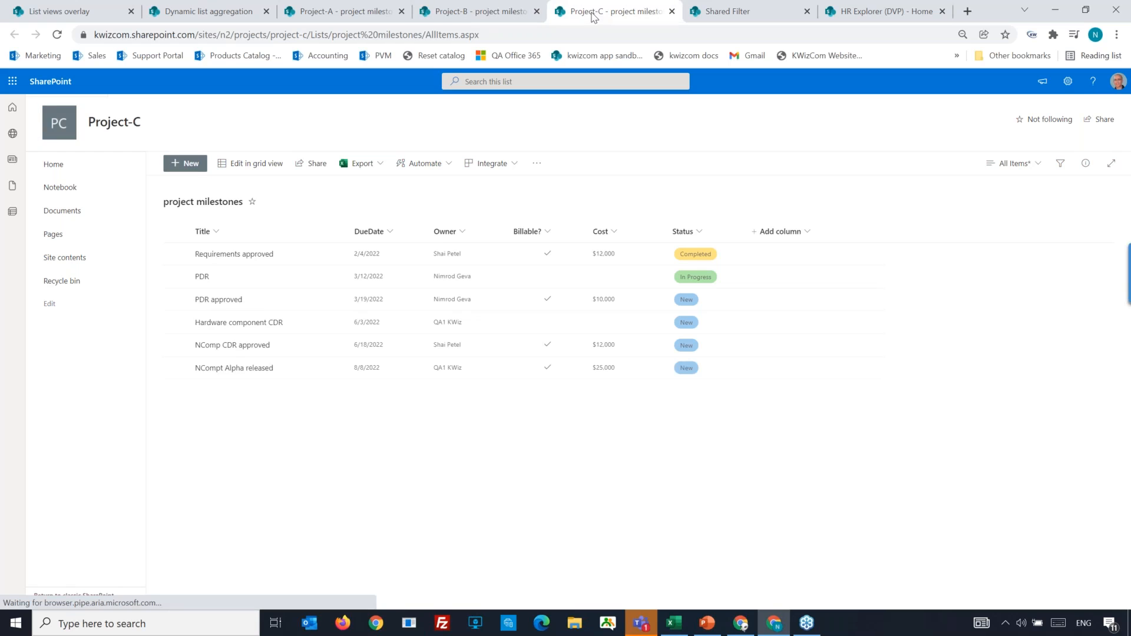
left_click(199, 13)
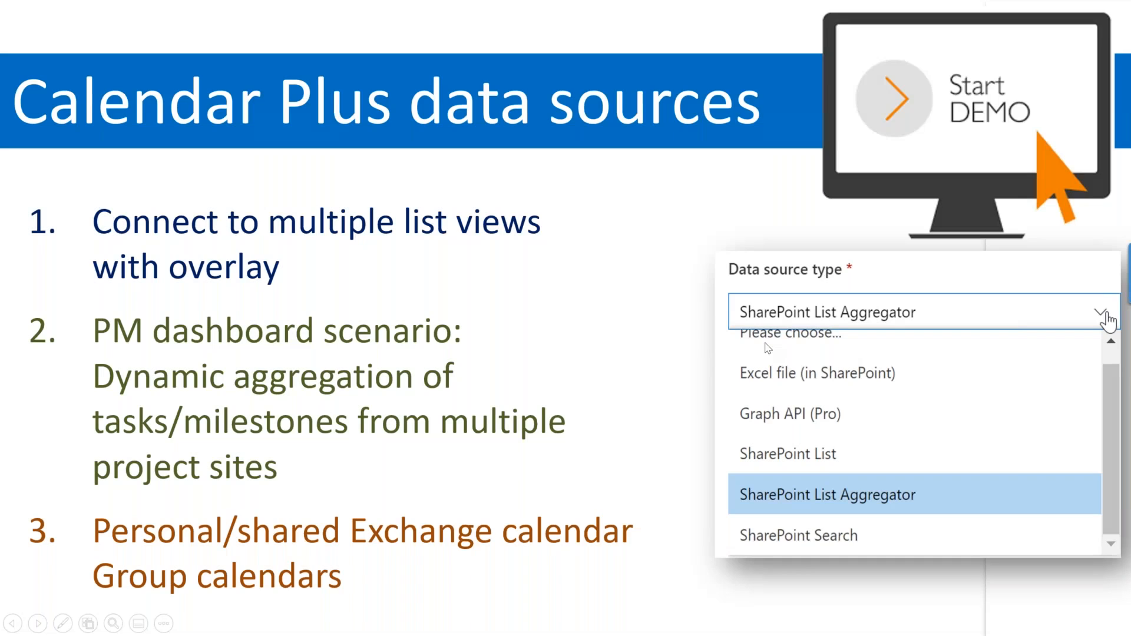
key("Right")
key("Right")
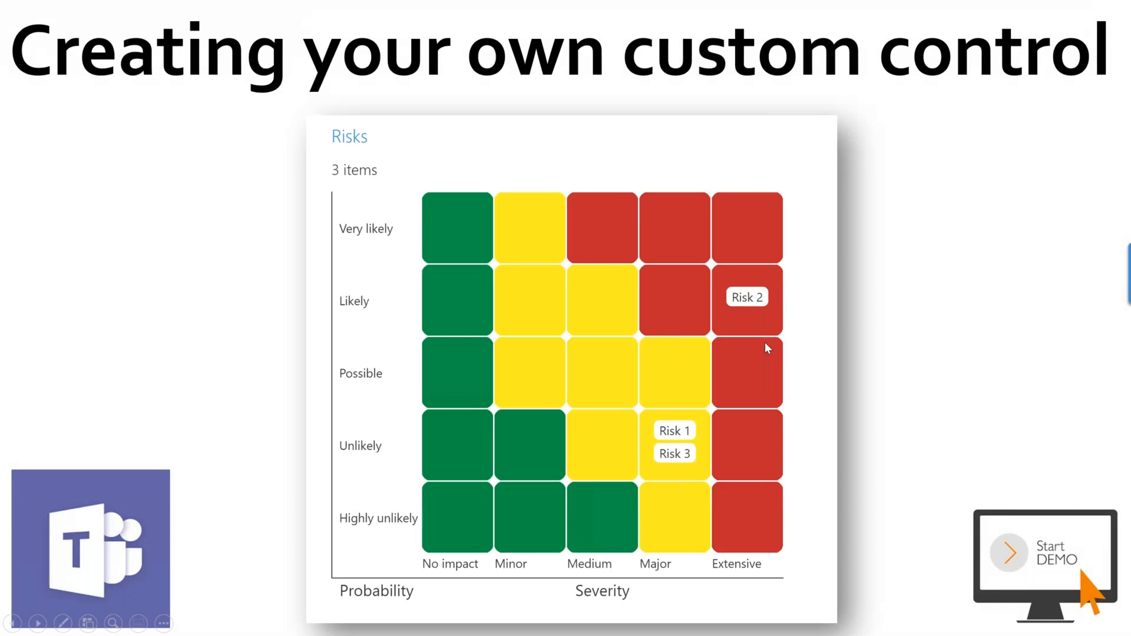
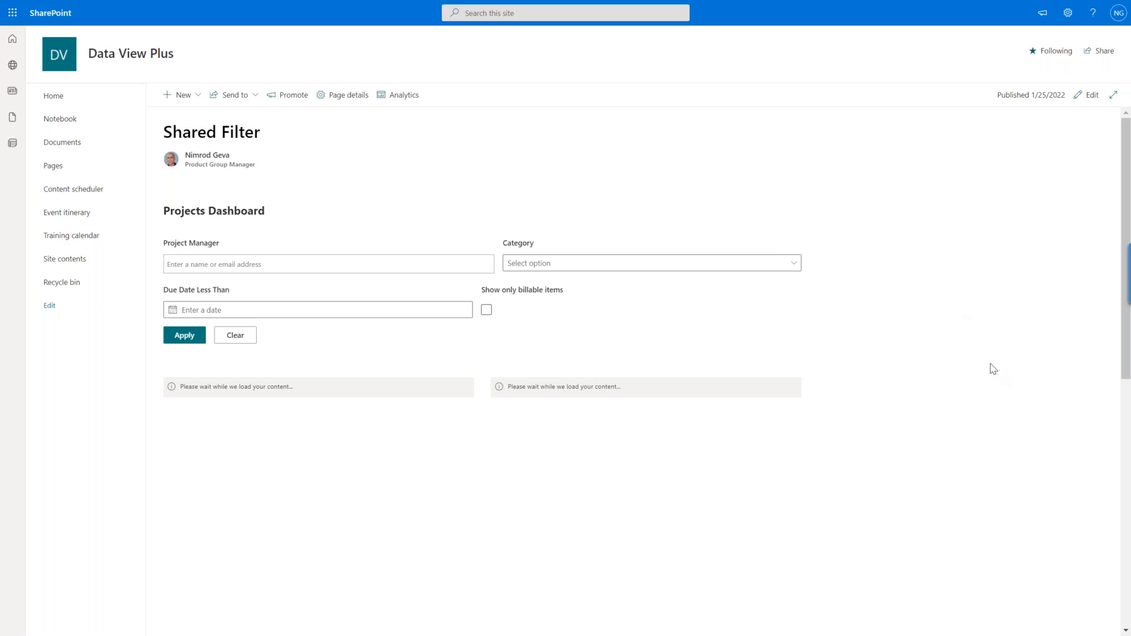
Look over the Shared Filter page and browse the Milestones list's Normal and Low priority groups, returning to High.
key("ctrl+minus")
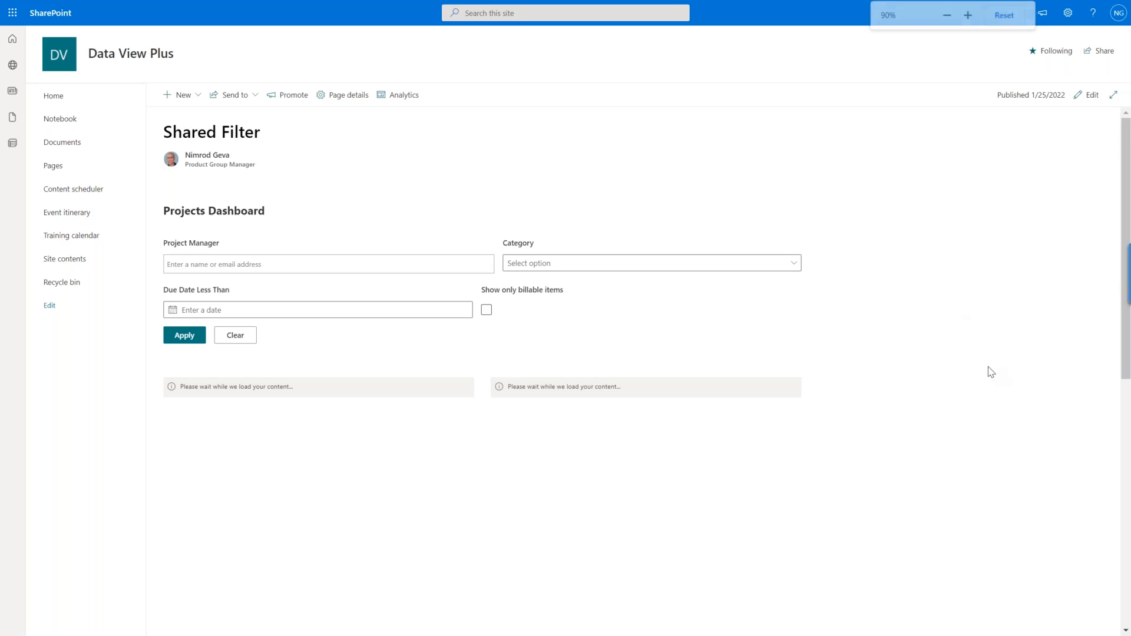
key("ctrl+plus")
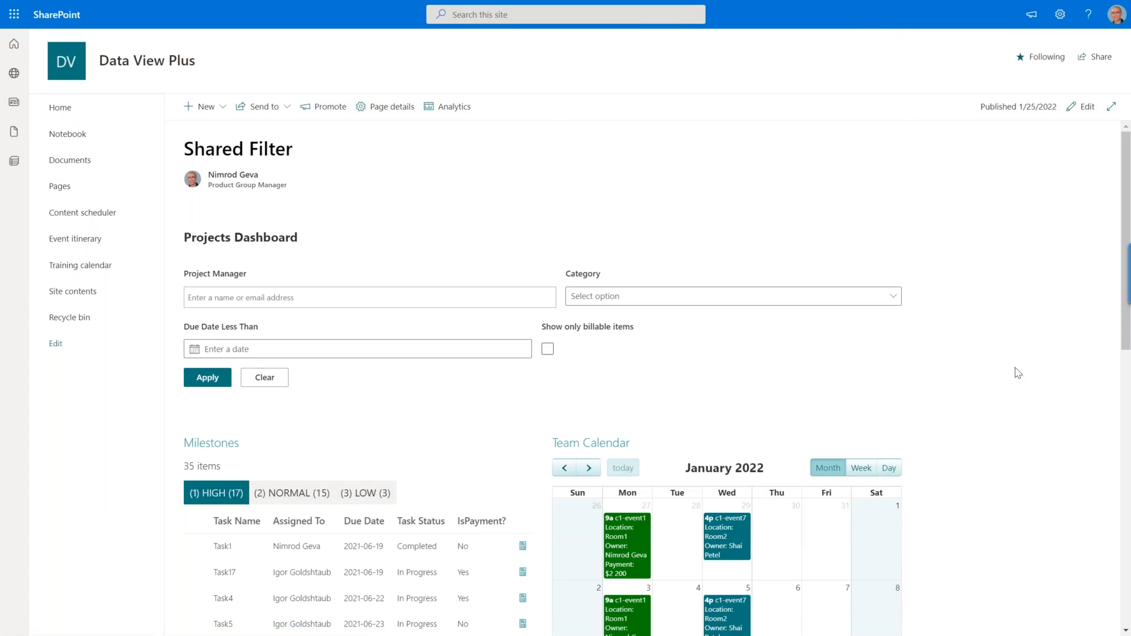
scroll(1018, 373, "down", 9)
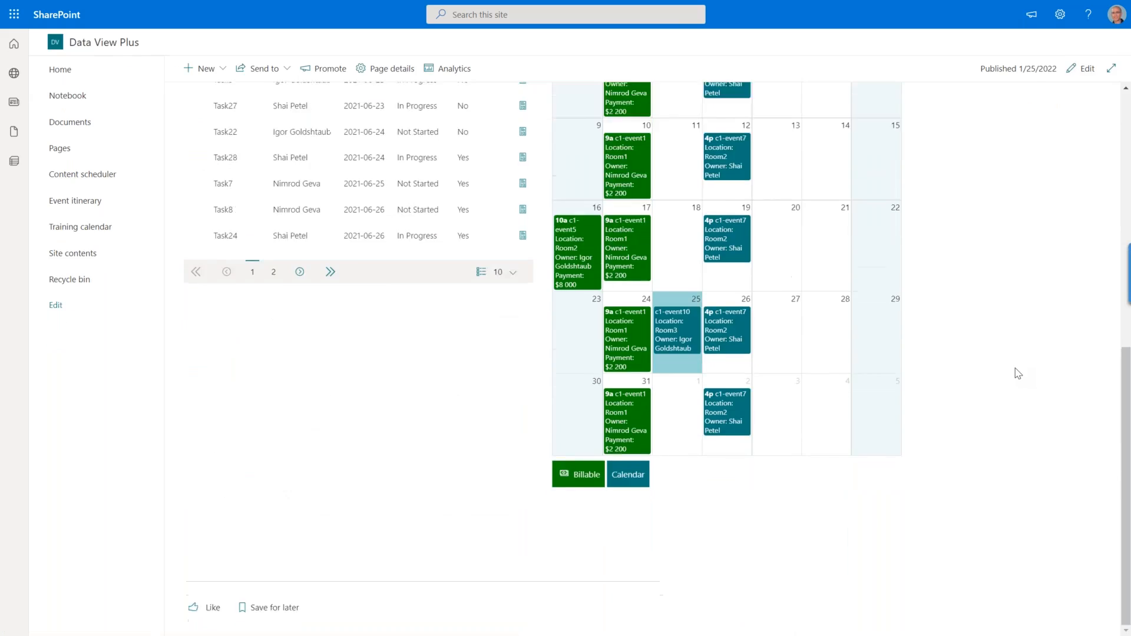
scroll(1015, 373, "down", 3)
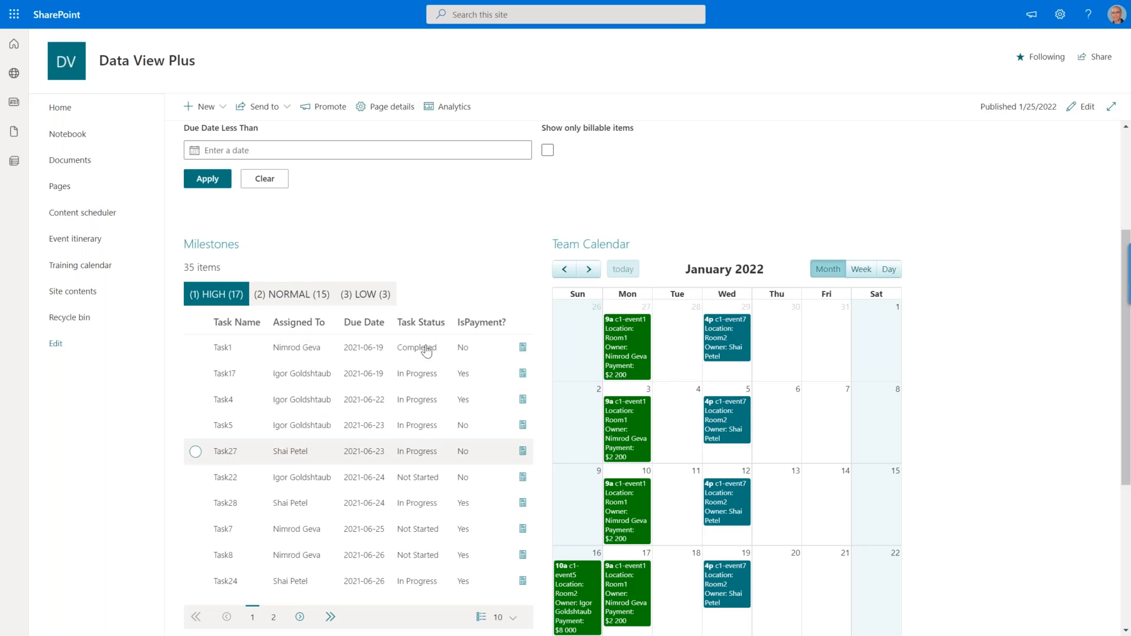
left_click(294, 295)
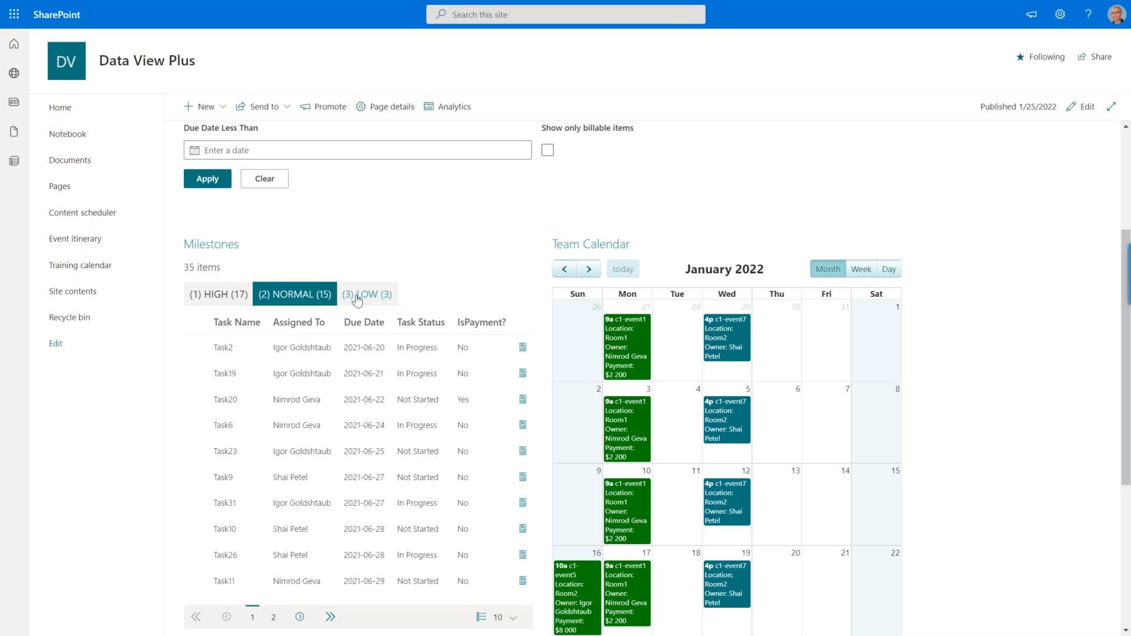
left_click(356, 294)
left_click(226, 296)
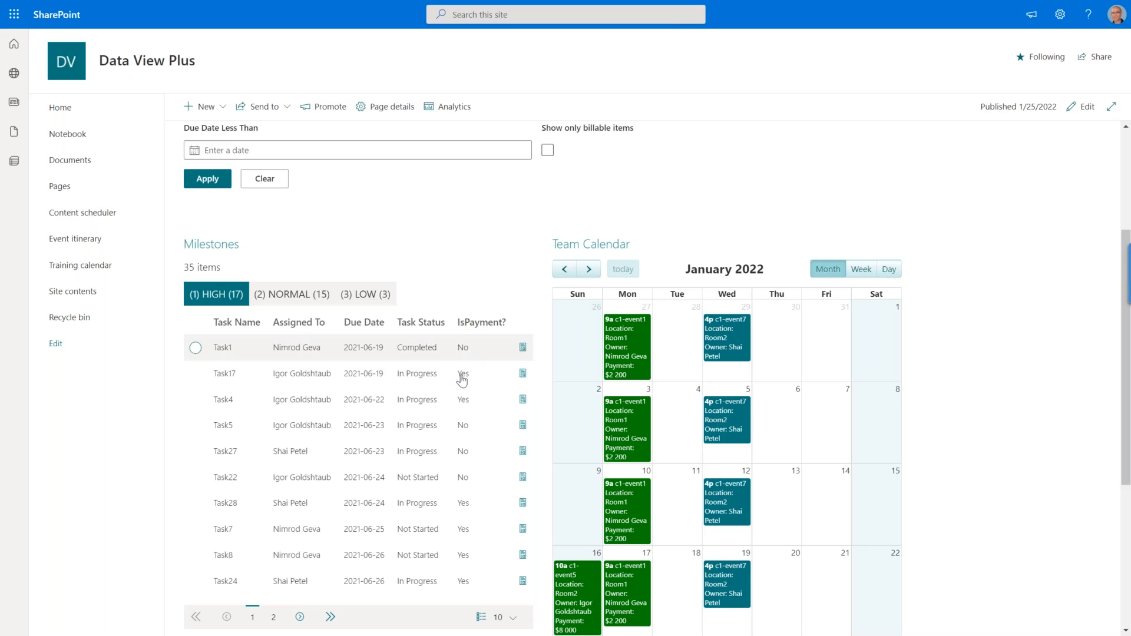
View the full details of Task1 and Task4 in the Milestones list, including the IsPayment? field, closing each form.
left_click(522, 350)
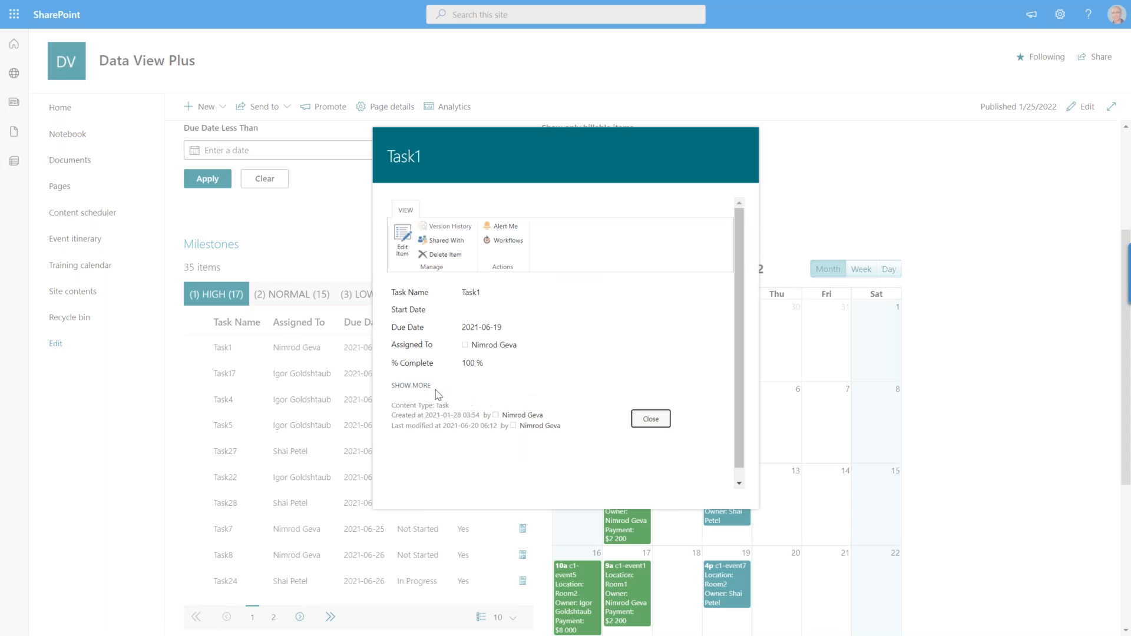
left_click(413, 386)
scroll(537, 367, "down", 2)
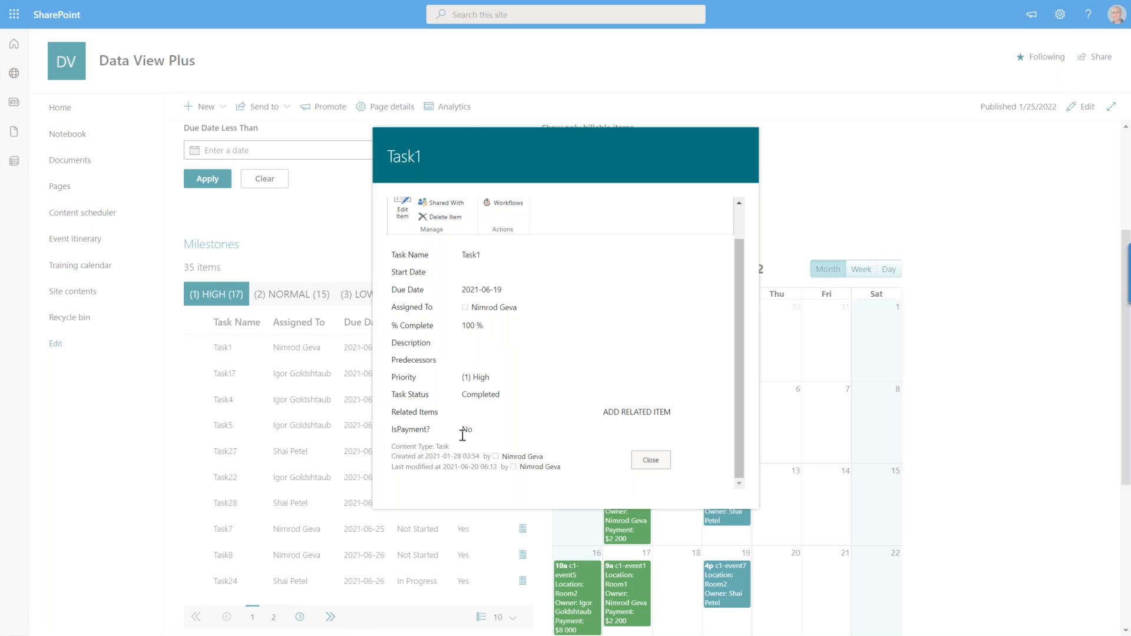
left_click(543, 58)
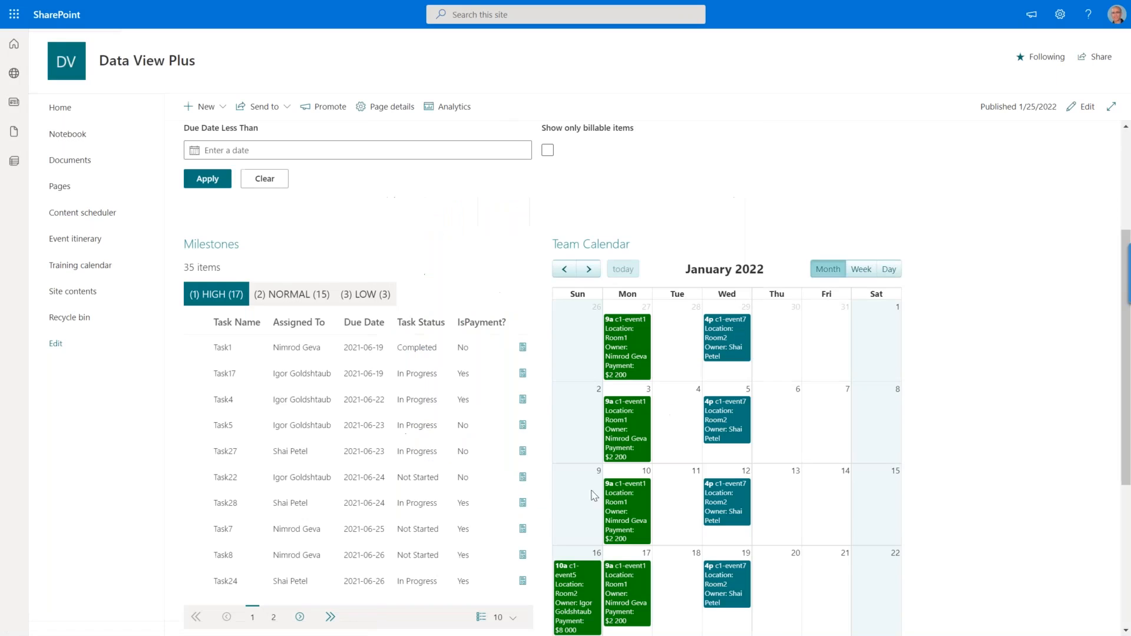
left_click(523, 400)
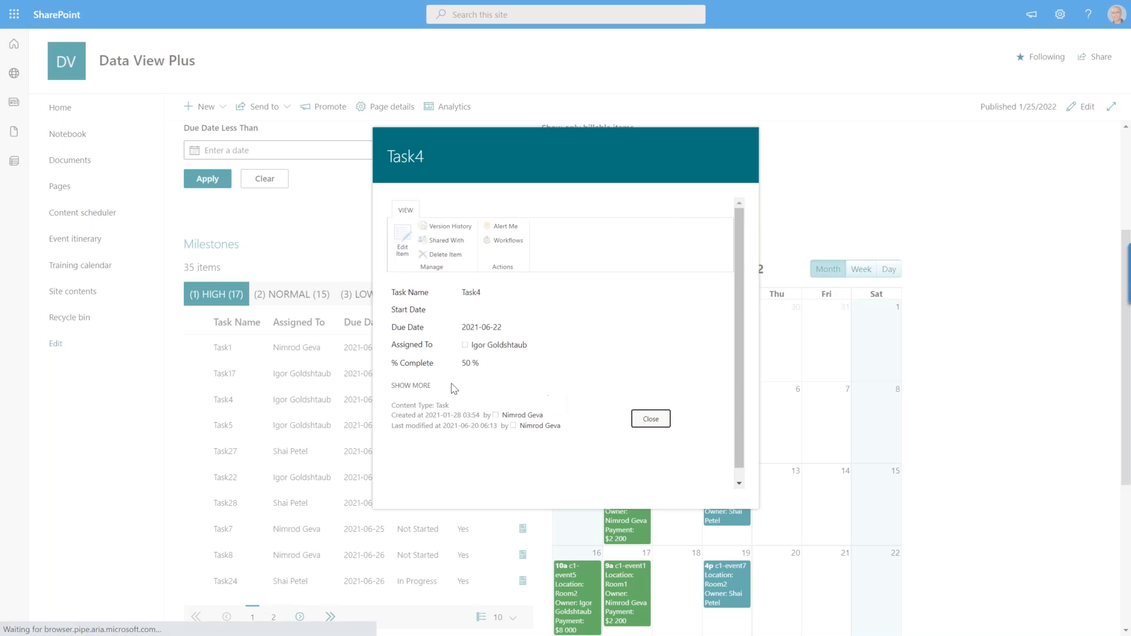
left_click(419, 386)
scroll(586, 392, "down", 1)
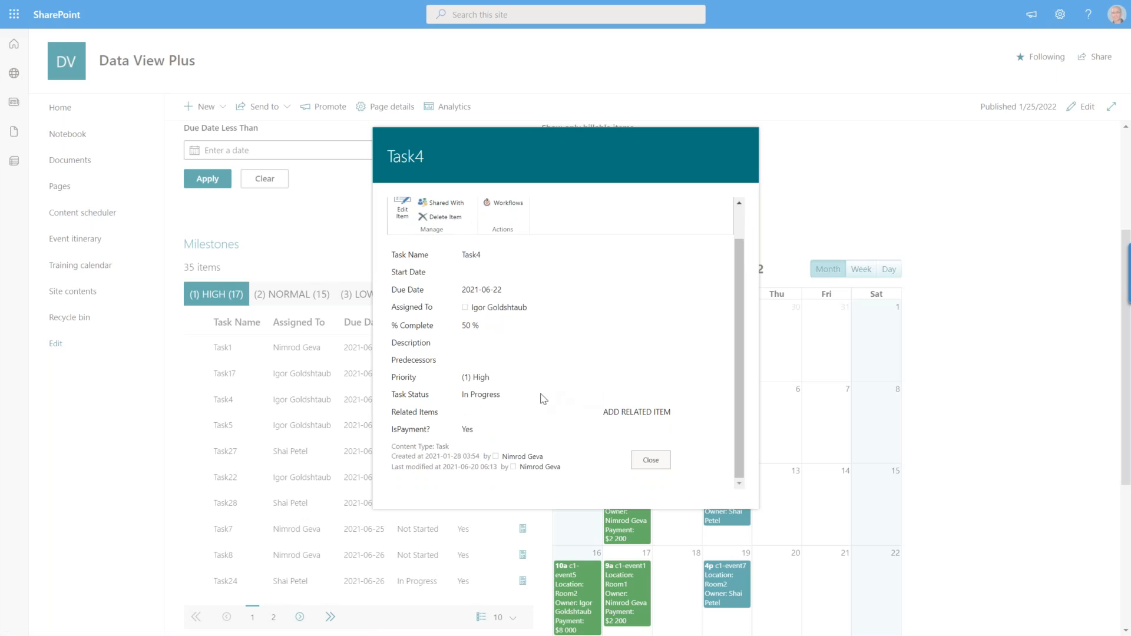
left_click(631, 85)
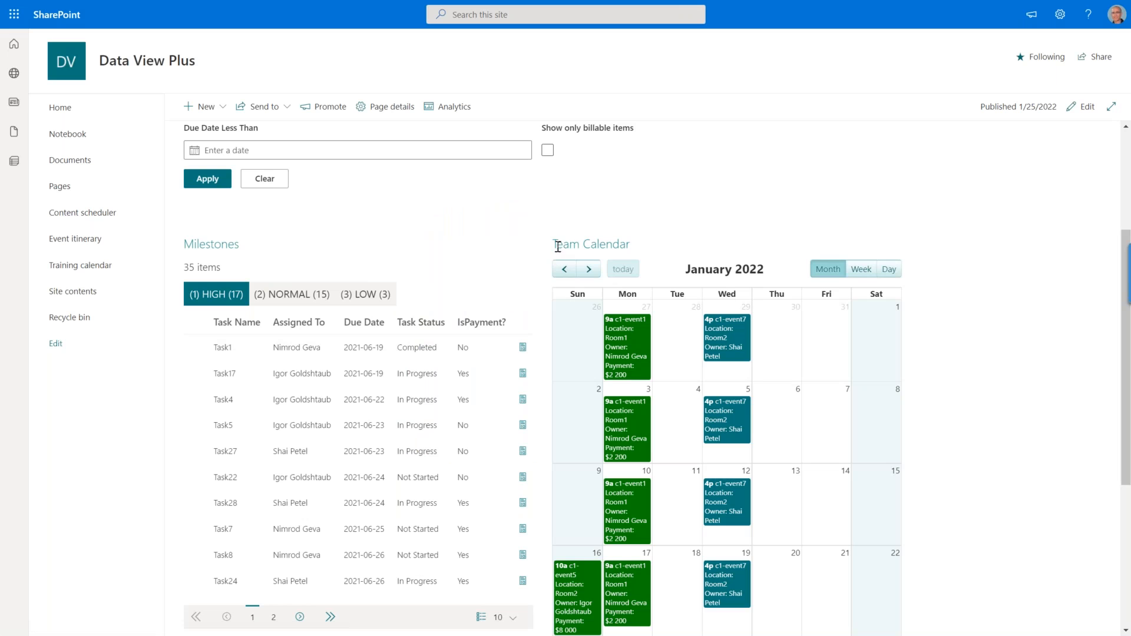
Inspect the Billable Milestone, Payment and Category fields of a c1-event1 entry in the Team Calendar, then close it.
left_click_drag(554, 244, 648, 251)
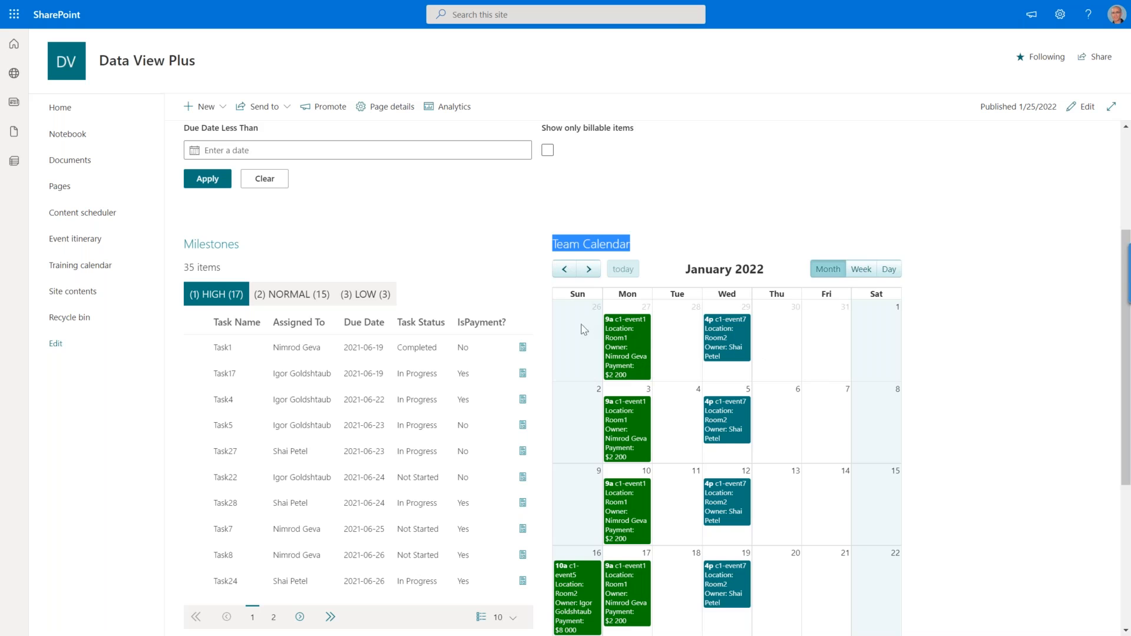
left_click(627, 344)
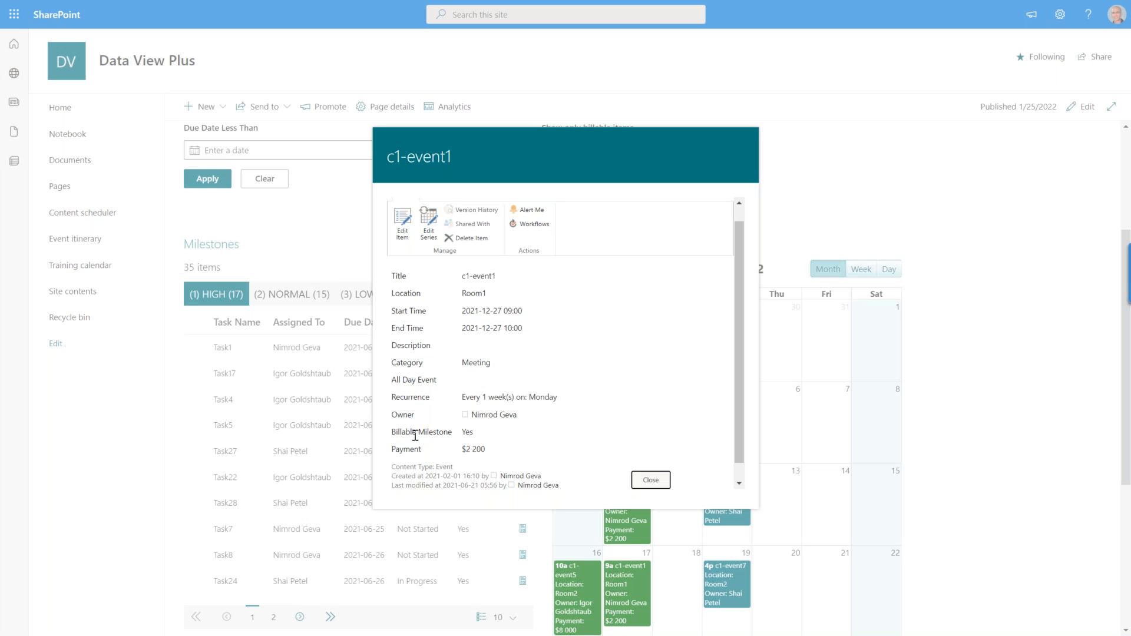
left_click_drag(396, 434, 418, 451)
double_click(395, 450)
double_click(407, 363)
left_click(980, 412)
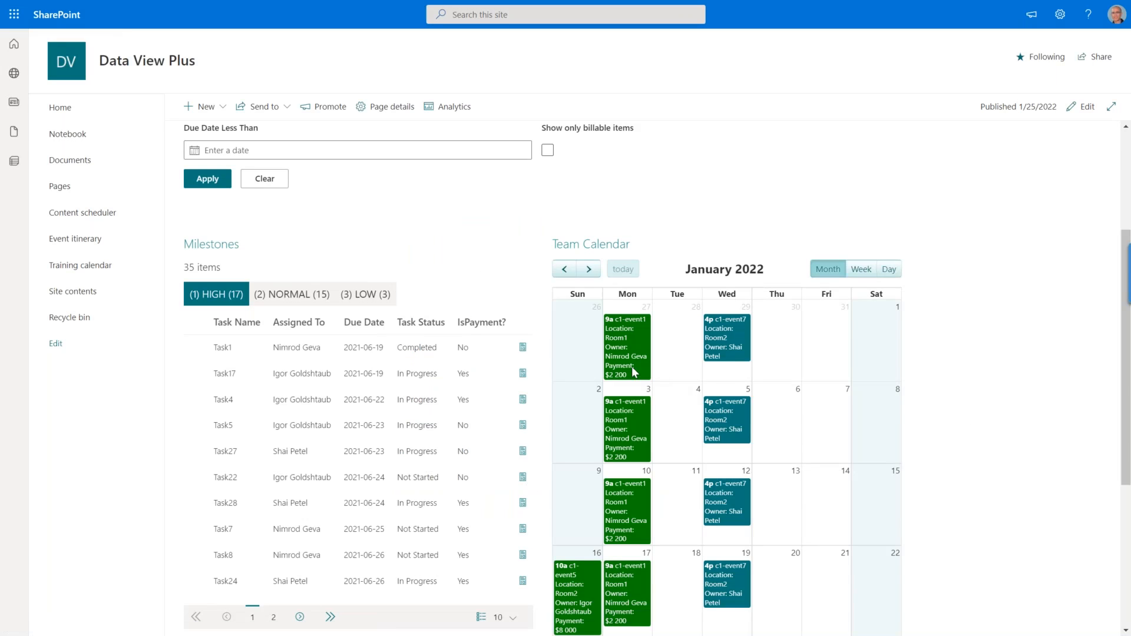
Check the category of the January 5 c1-event7 entry, close it and look over the rest of the Team Calendar.
left_click(734, 417)
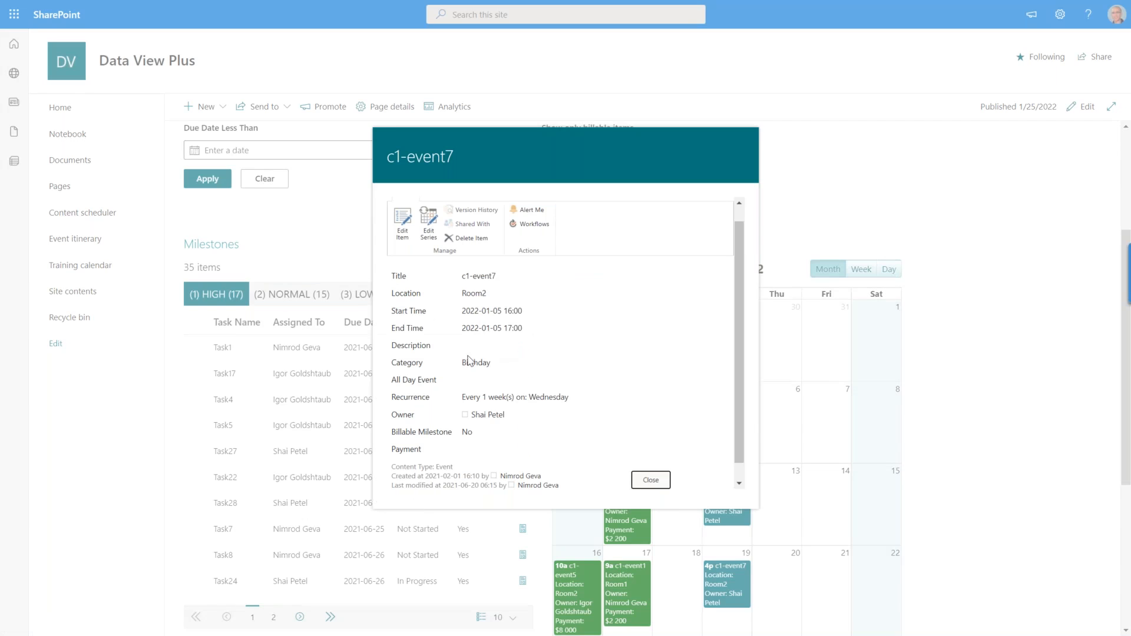
double_click(470, 360)
left_click(936, 430)
scroll(781, 497, "down", 5)
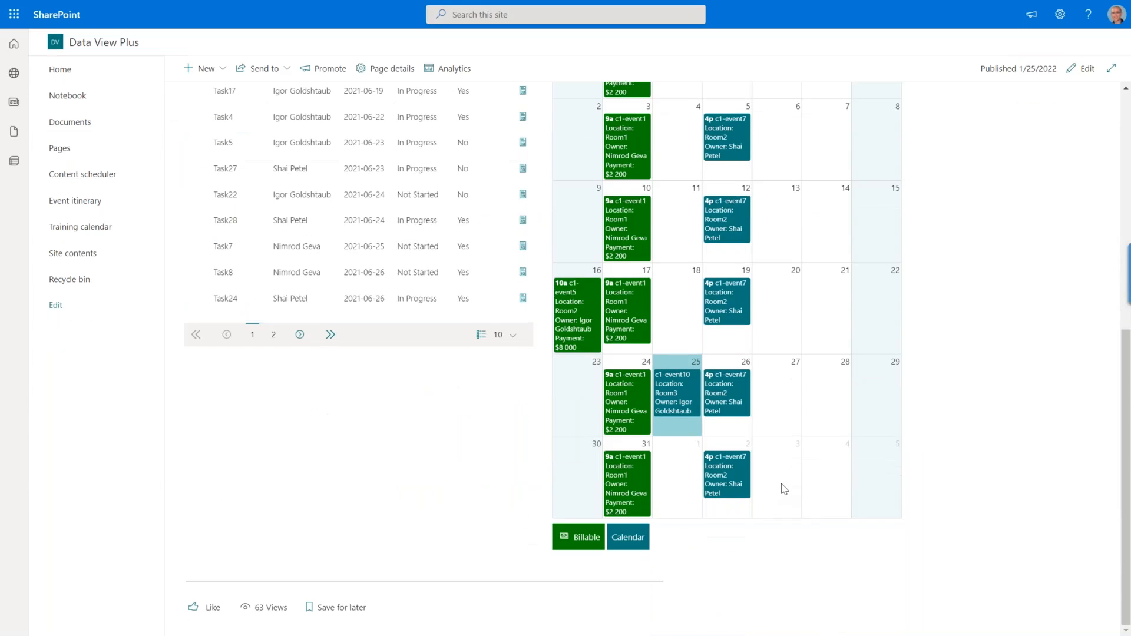
Filter the Projects Dashboard to show only billable items and review both the Milestones list and the Team Calendar.
scroll(784, 489, "up", 6)
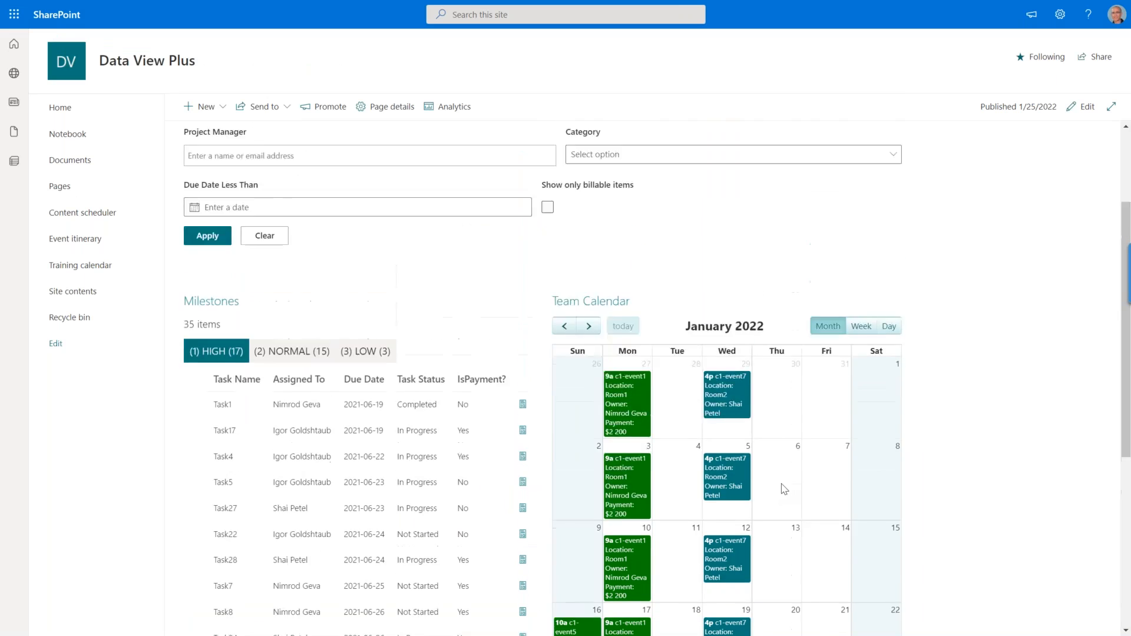
scroll(784, 489, "up", 3)
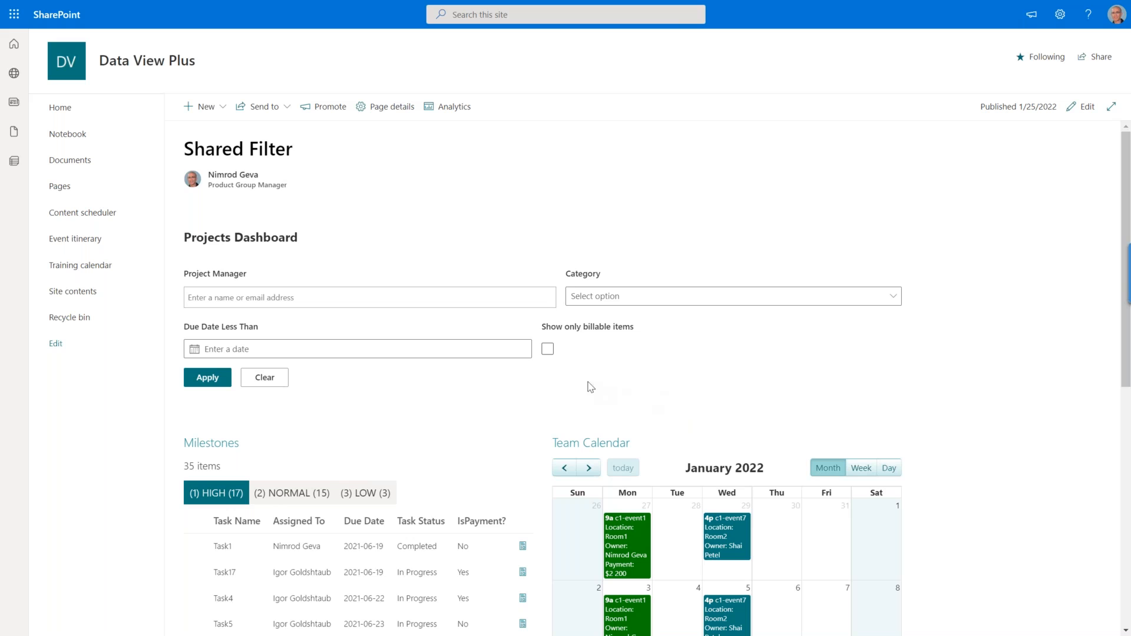
left_click(549, 352)
left_click(209, 384)
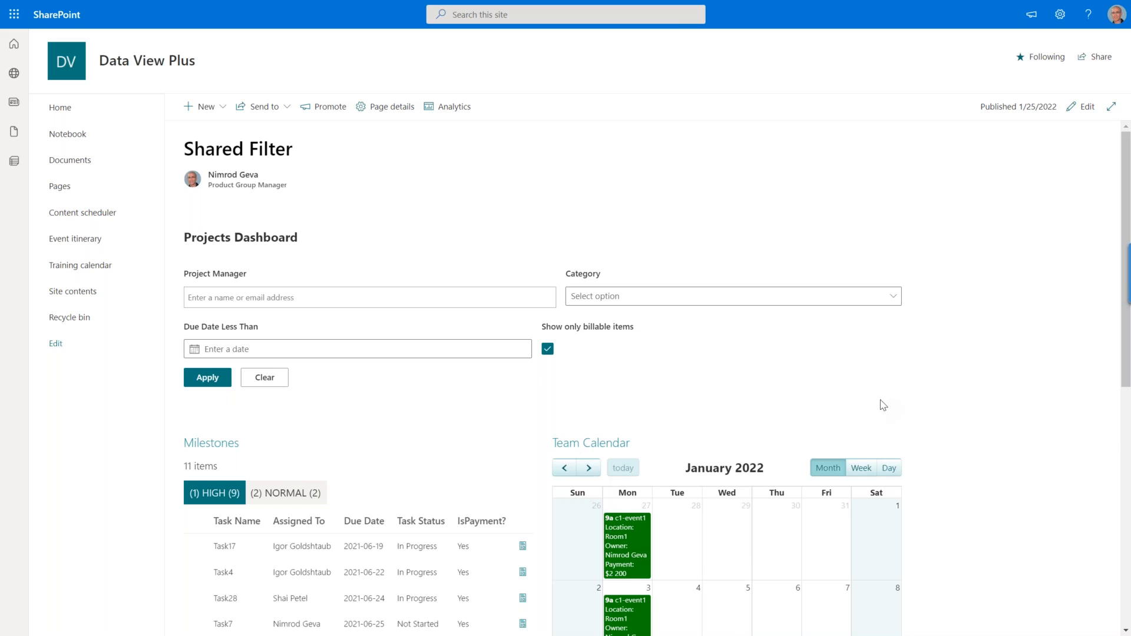
scroll(881, 405, "down", 3)
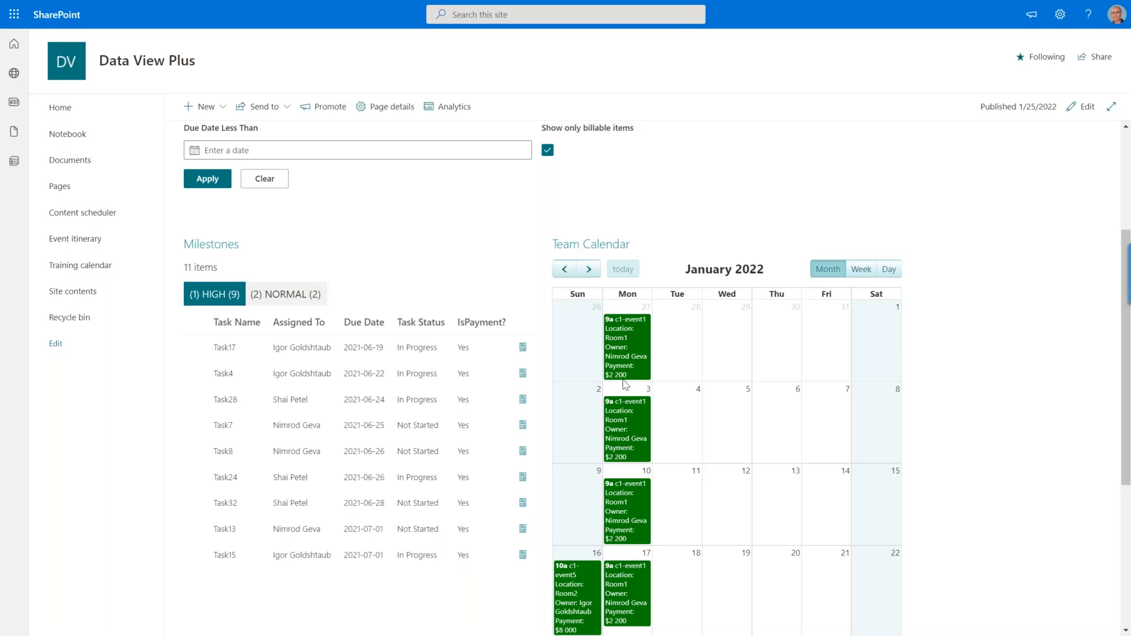
scroll(641, 400, "down", 2)
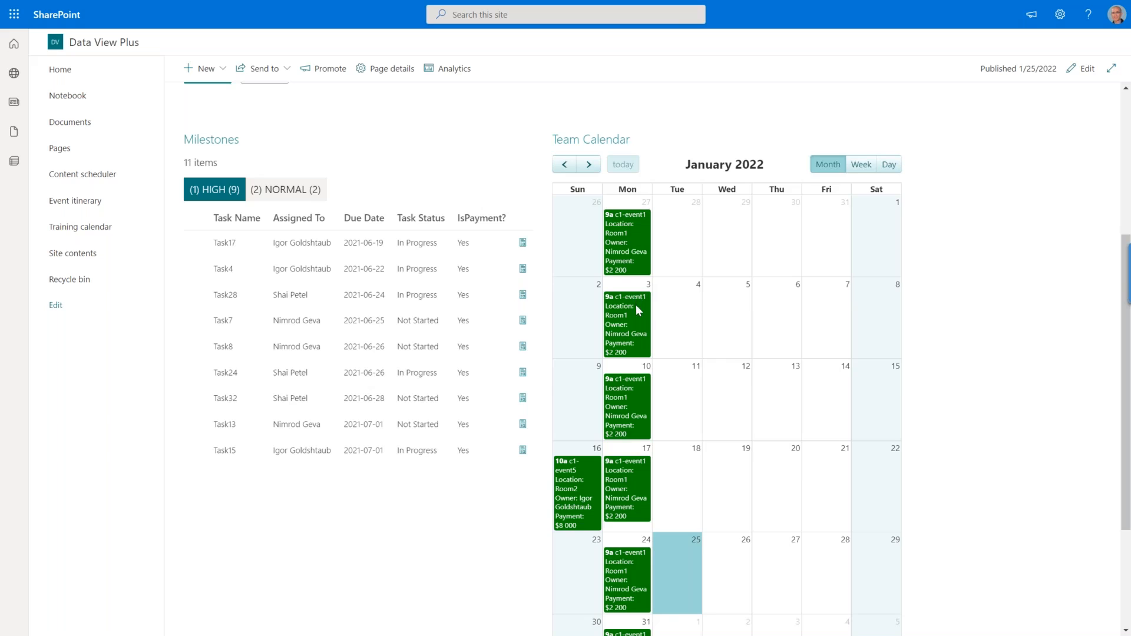
scroll(635, 305, "up", 3)
scroll(569, 238, "up", 2)
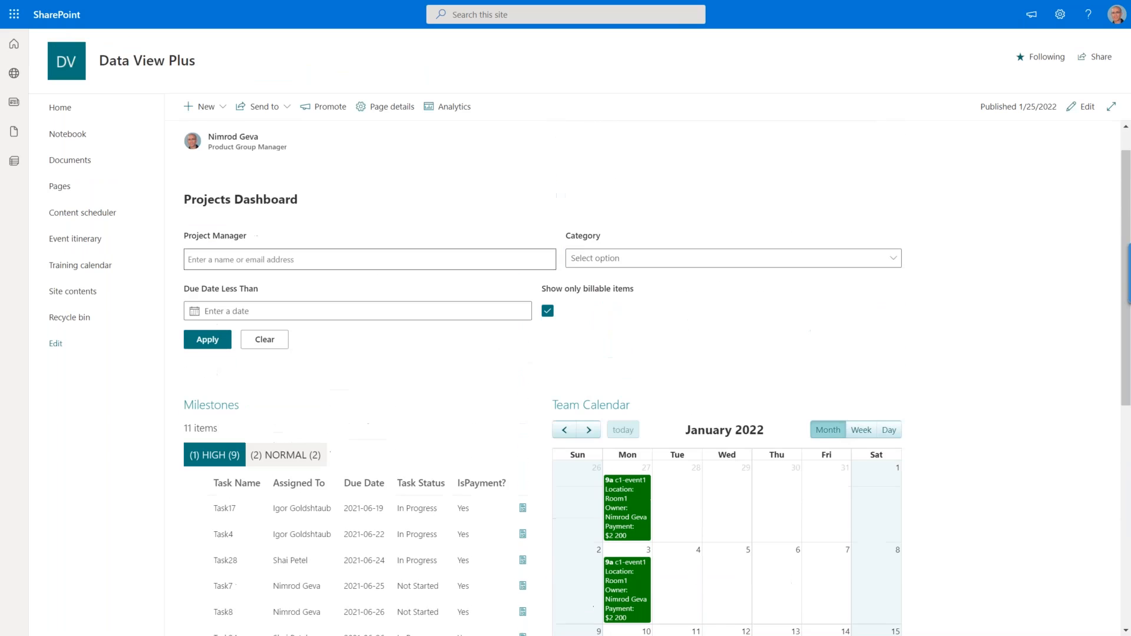
Remove the billable-only filter, filter the dashboard by a project manager's name instead and review the Milestones and Team Calendar.
left_click(548, 311)
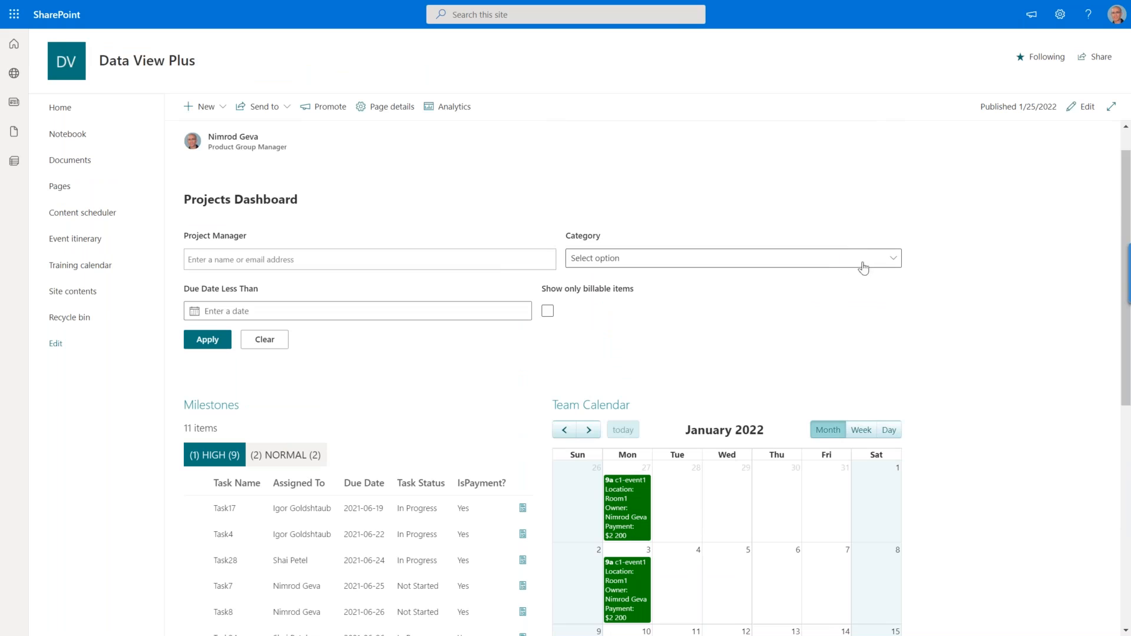
left_click(375, 257)
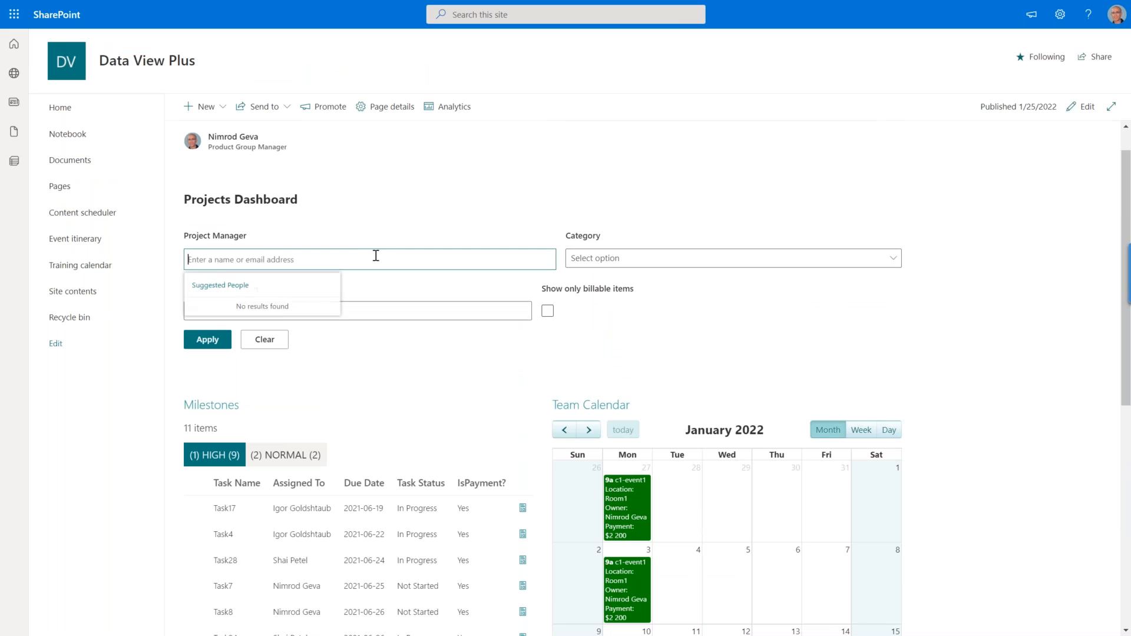
type("shai")
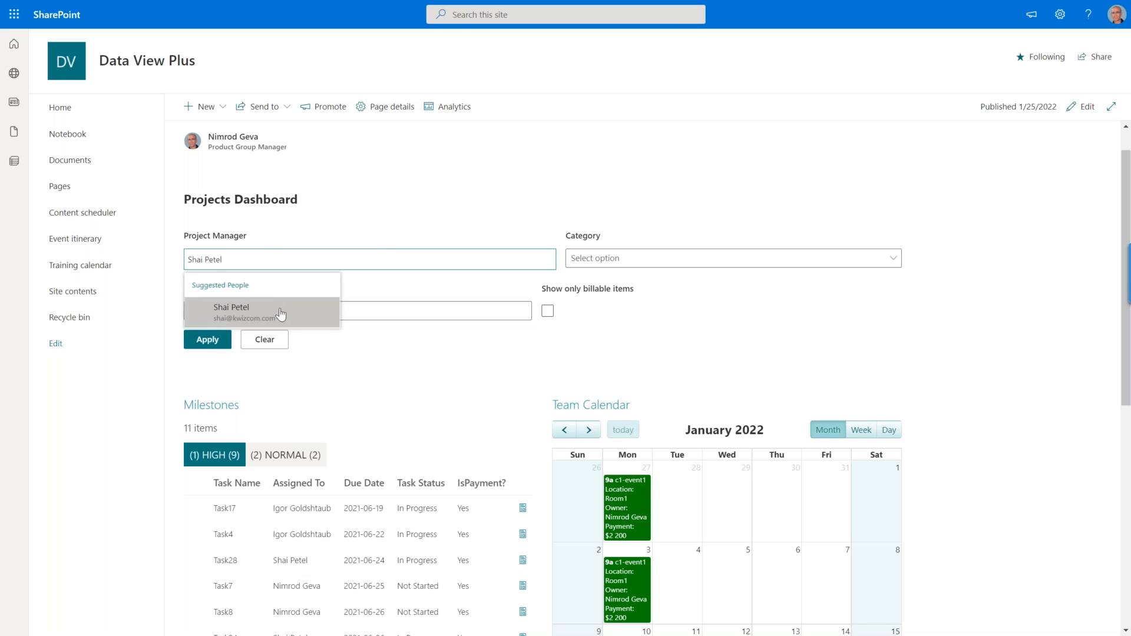
left_click(281, 312)
left_click(208, 337)
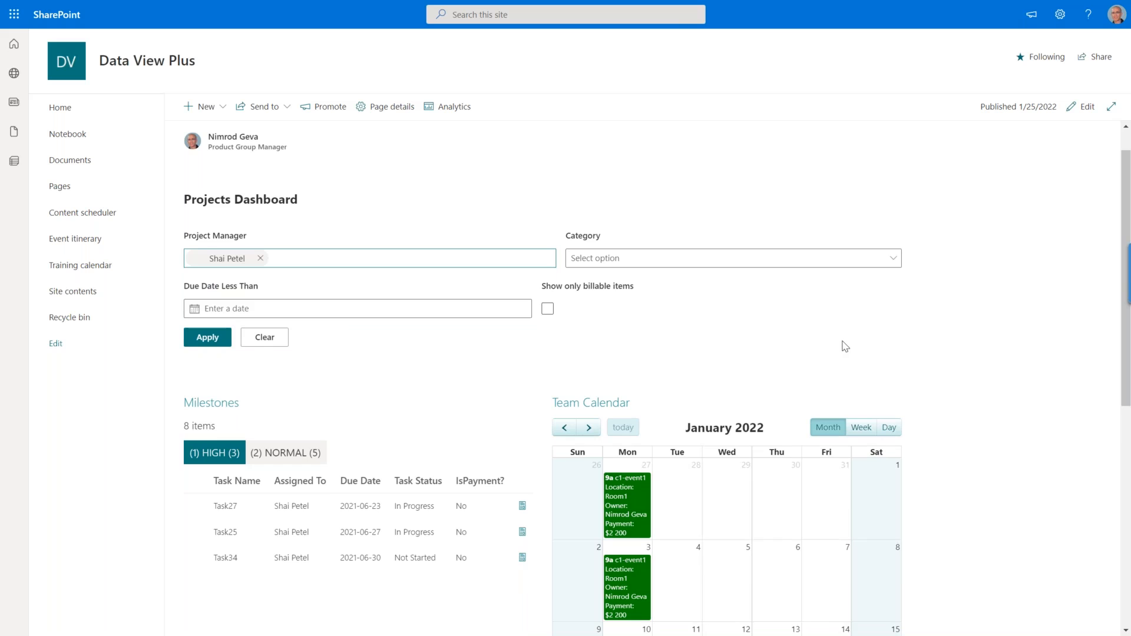
scroll(894, 336, "down", 3)
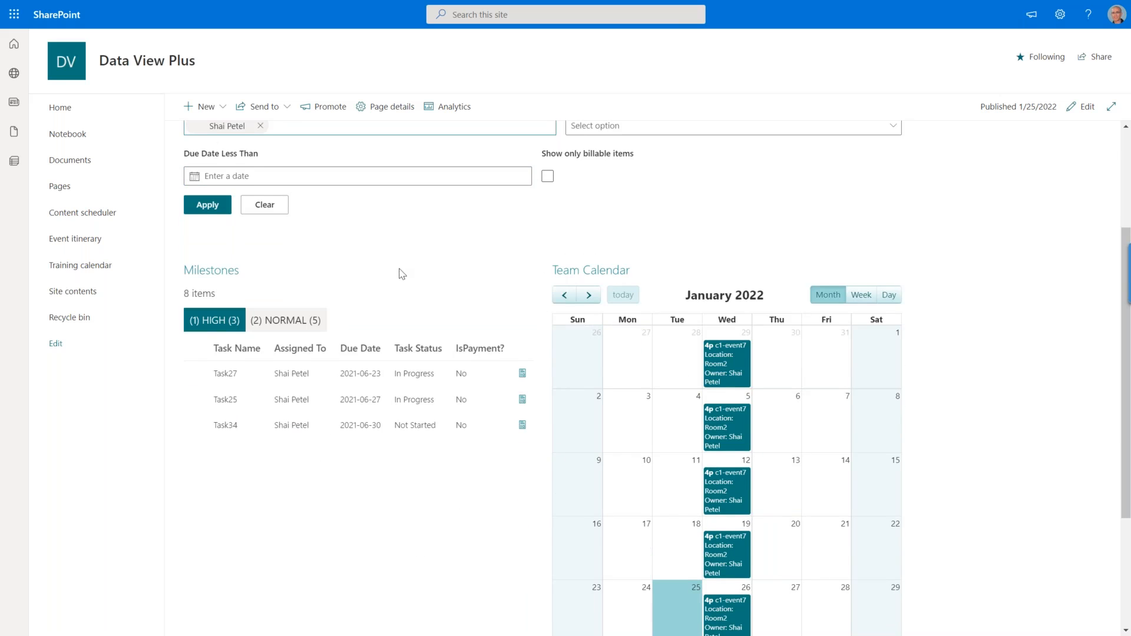
scroll(401, 274, "up", 3)
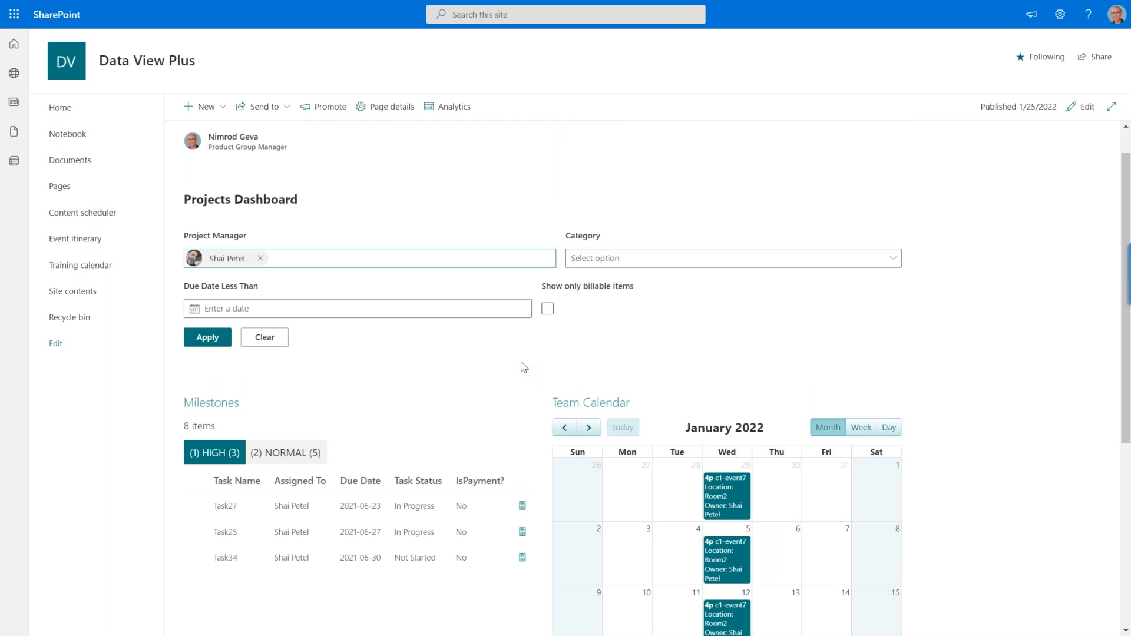
Put the Shared Filter page into edit mode and examine the filter sections and the Milestones and Team Calendar web parts.
left_click(1086, 108)
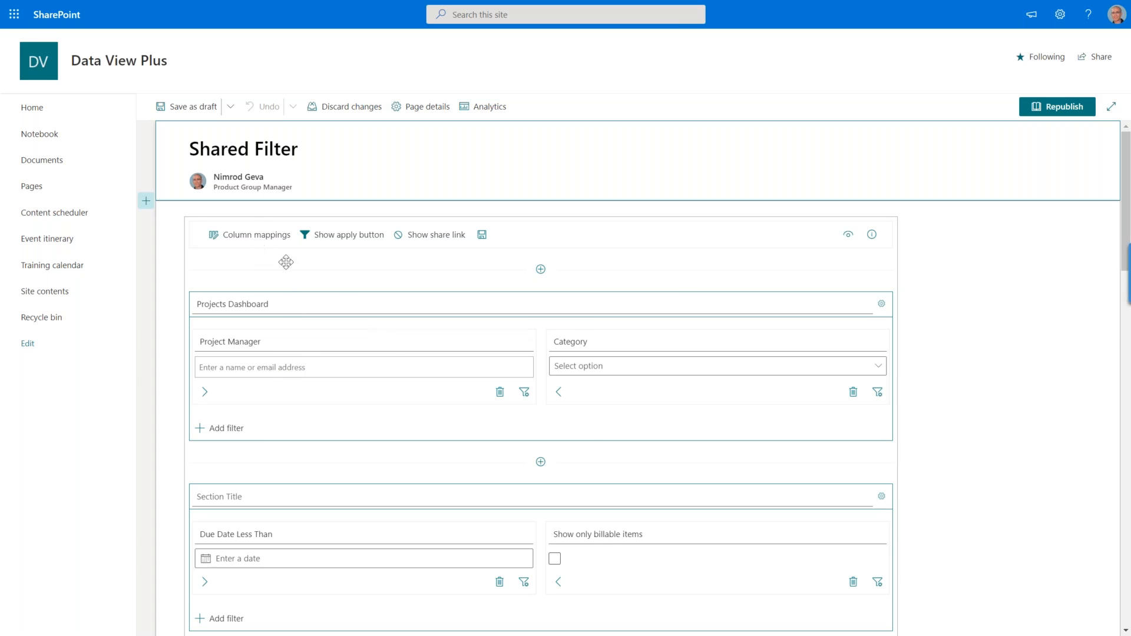
scroll(447, 405, "down", 8)
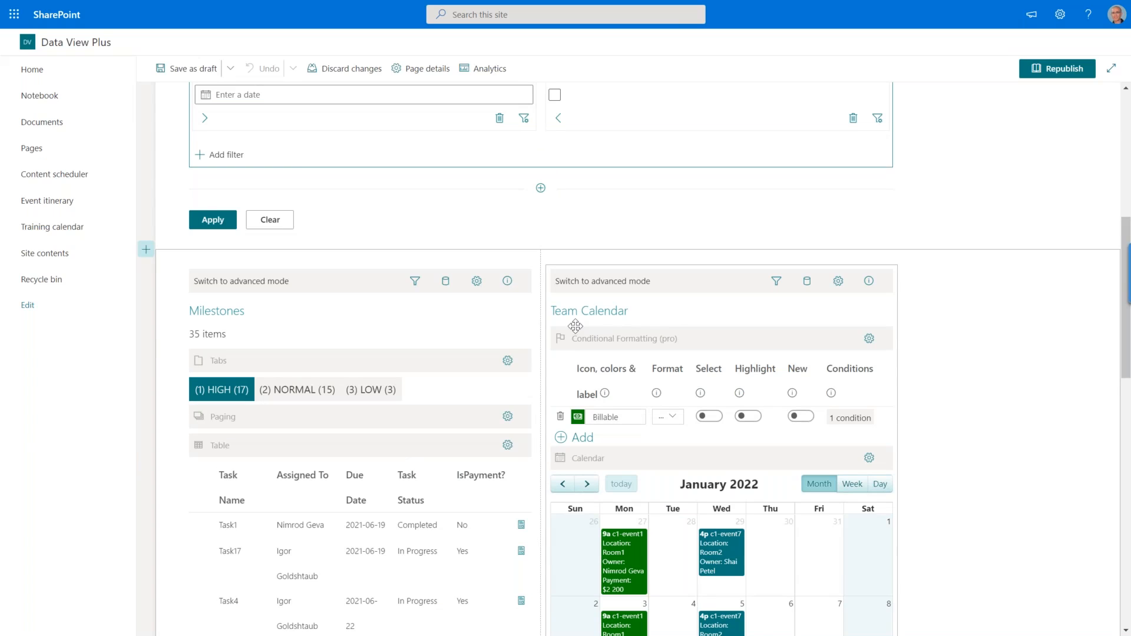
scroll(573, 407, "up", 5)
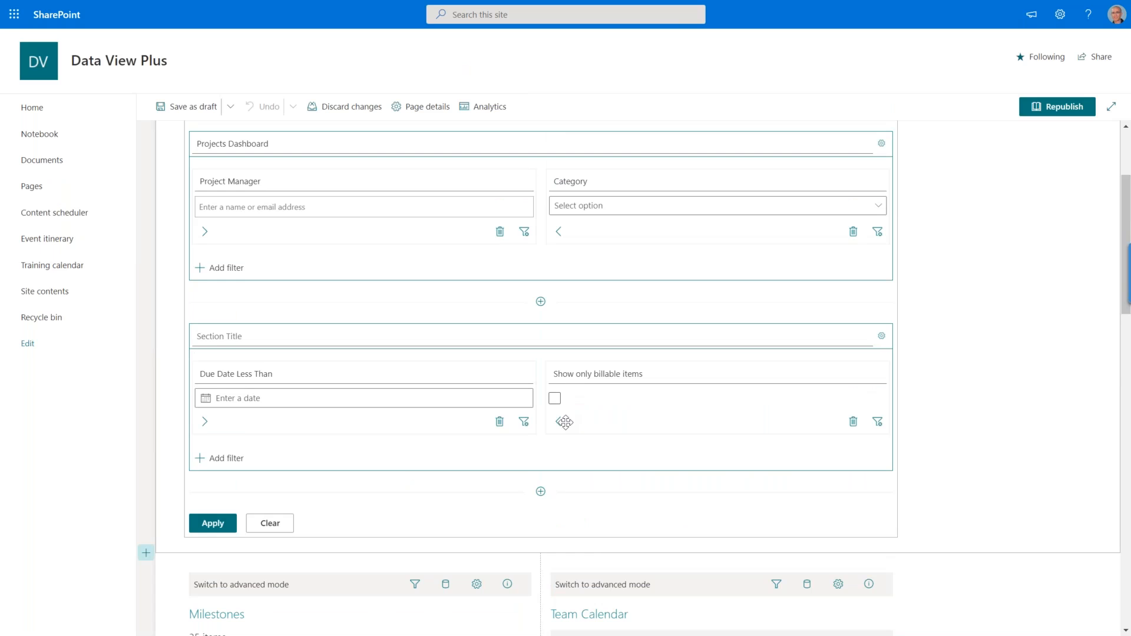
scroll(561, 401, "down", 3)
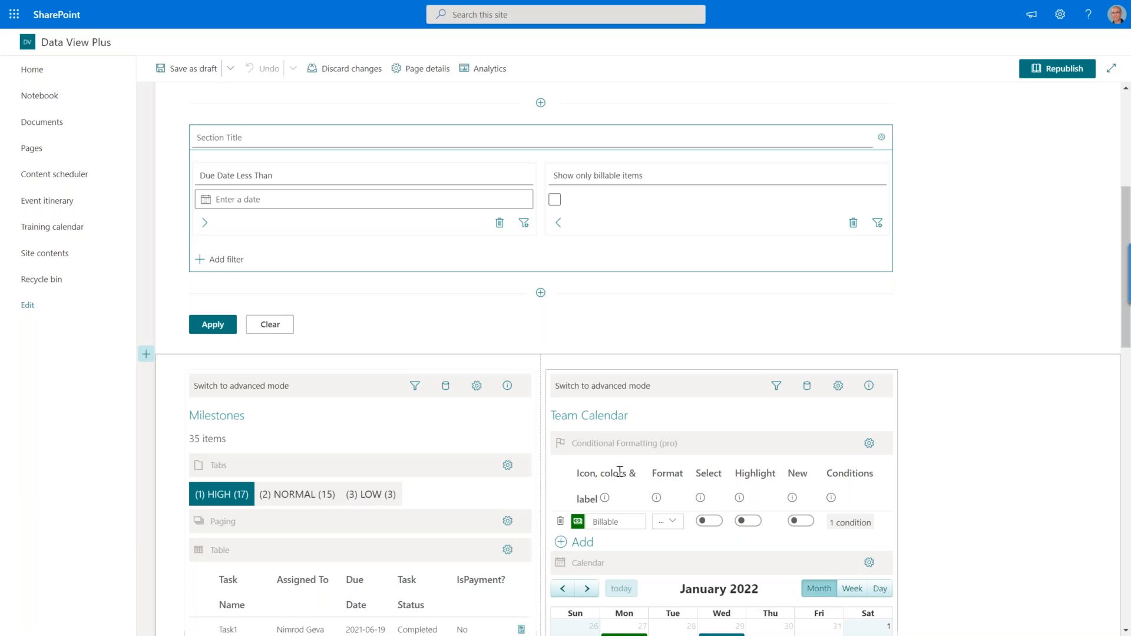
scroll(620, 471, "up", 3)
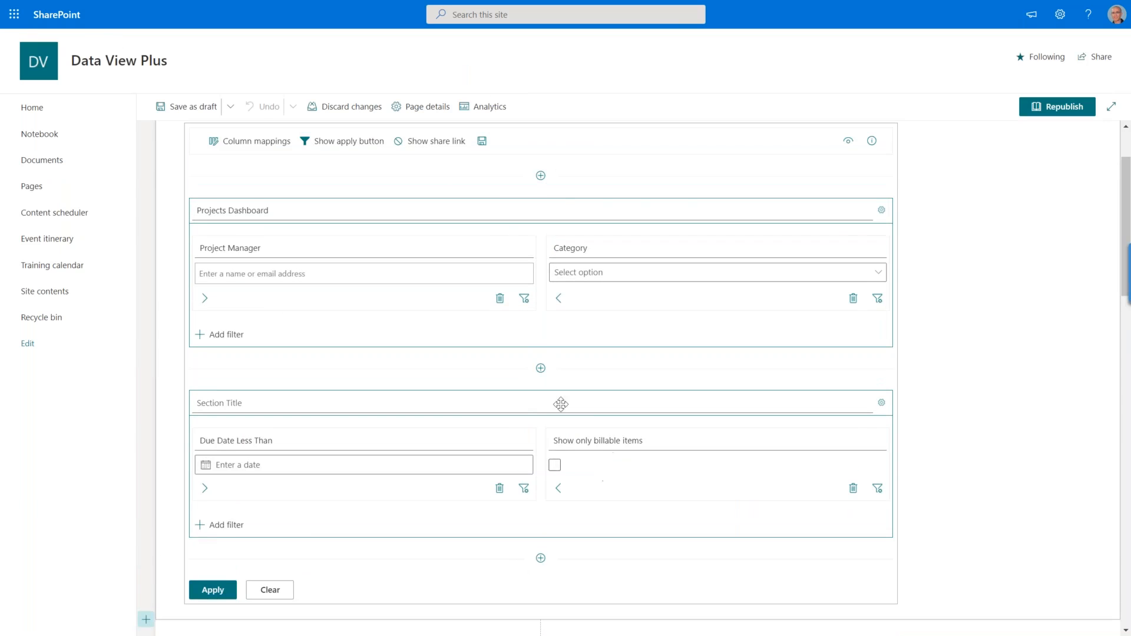
scroll(413, 289, "up", 1)
scroll(257, 214, "down", 1)
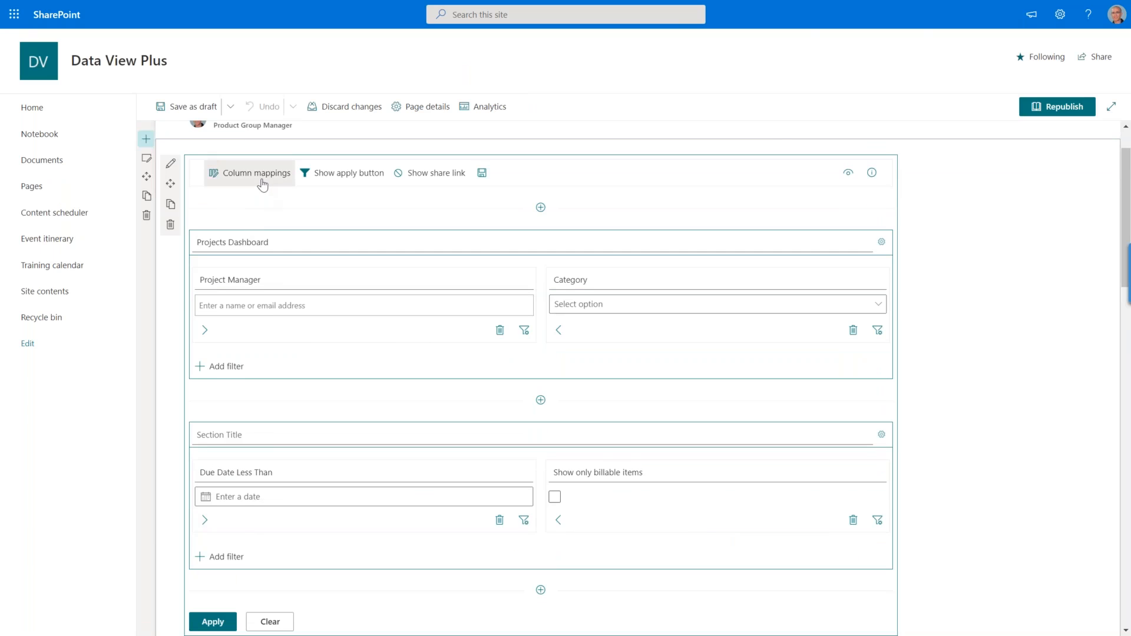
Open the shared filter's column mappings, list only the custom columns to examine them and close the mappings.
left_click(263, 185)
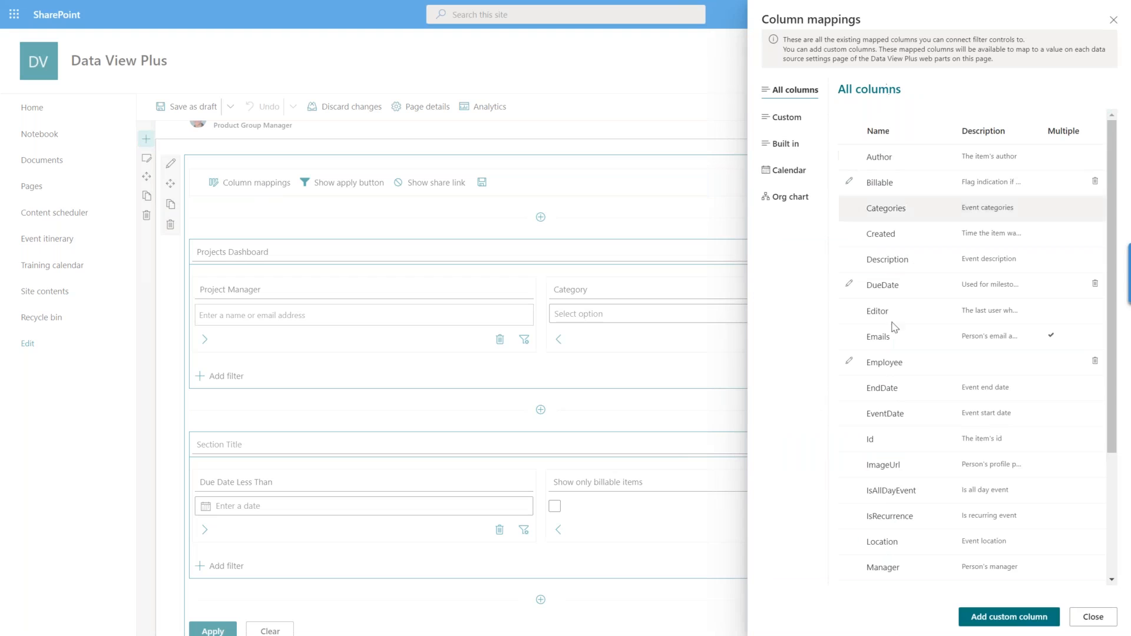
left_click(786, 120)
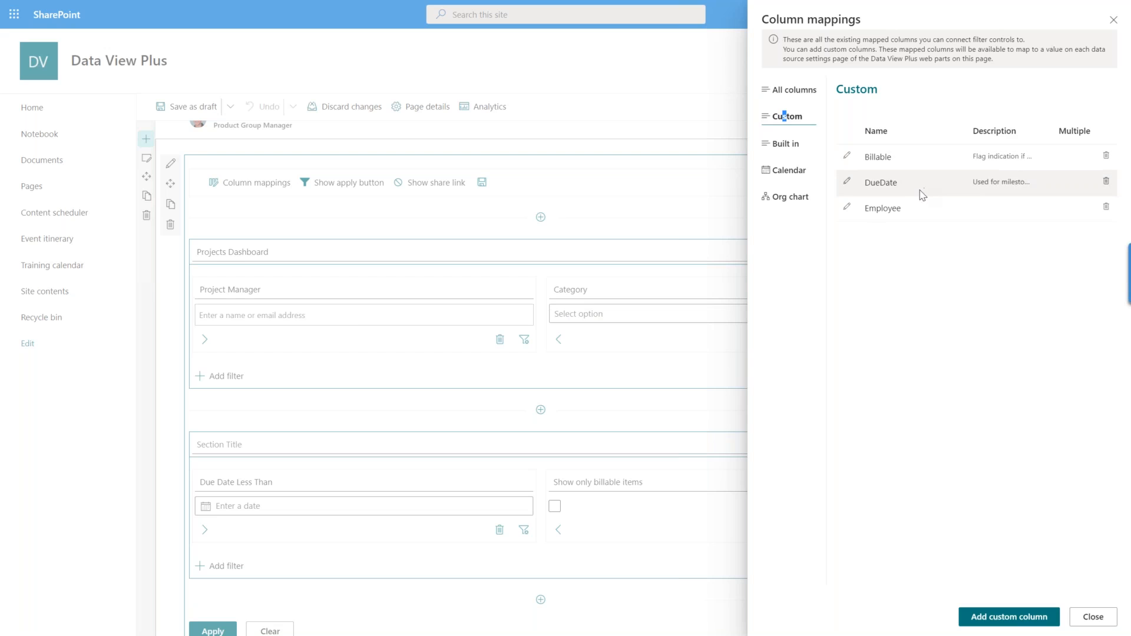
left_click(1090, 617)
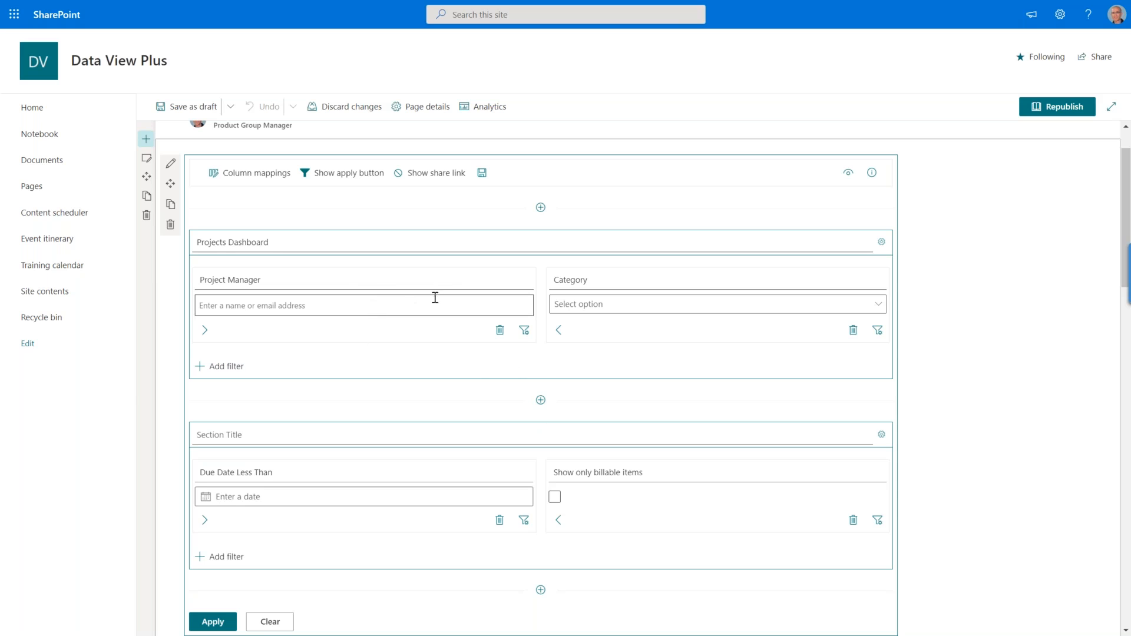
Check the Project Manager filter's target column, control type and operator, leaving its configuration without changes.
left_click_drag(266, 280, 214, 279)
left_click(525, 332)
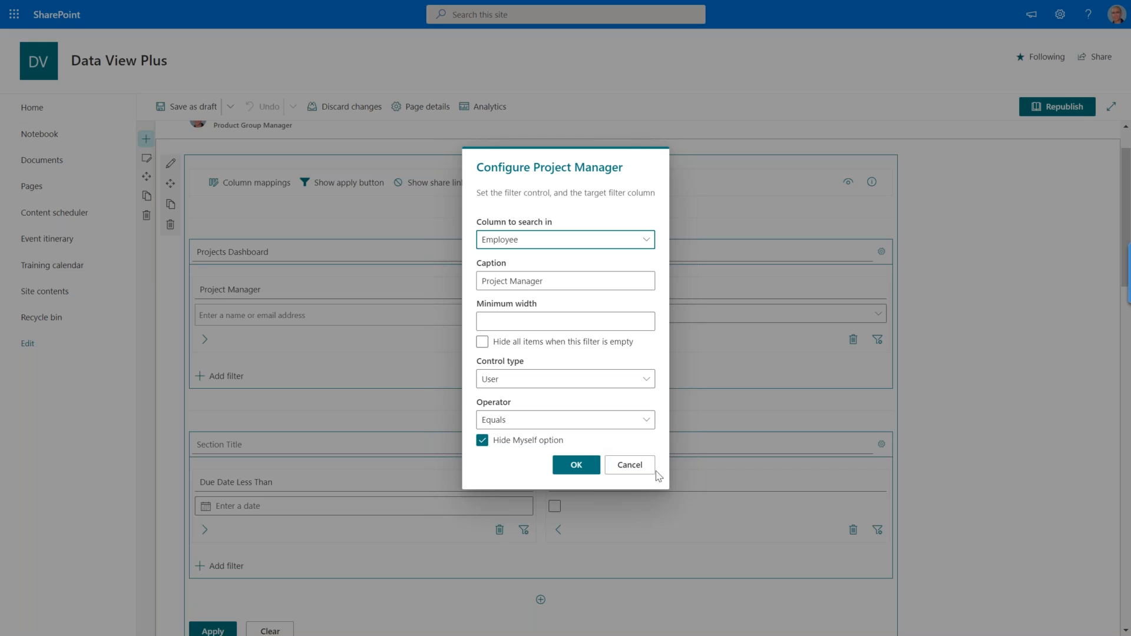
left_click(631, 465)
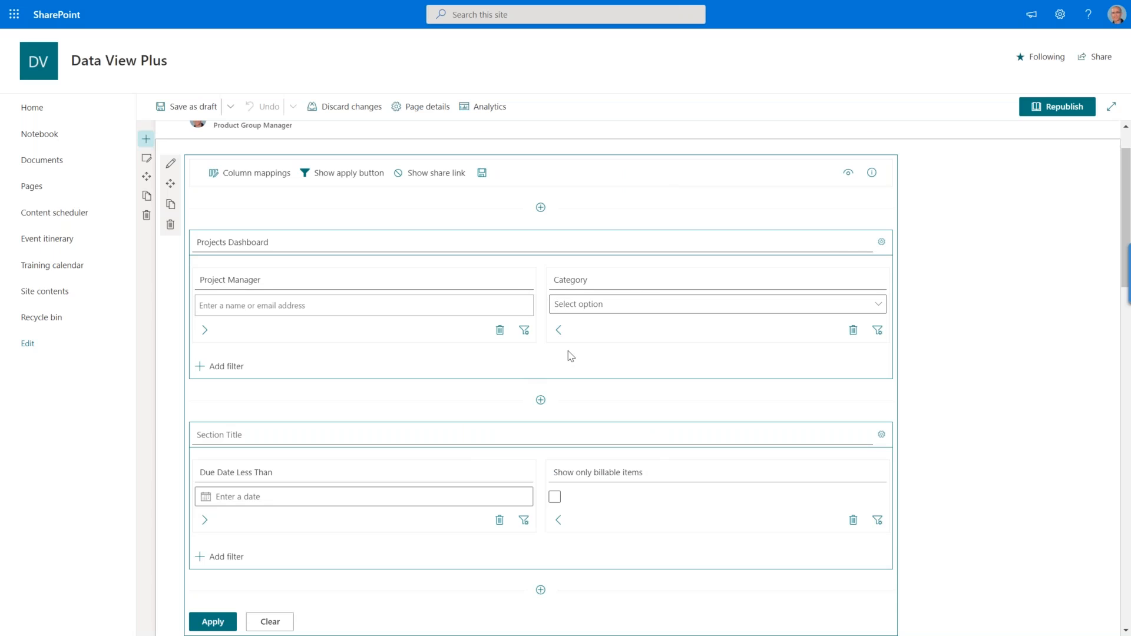
Examine the custom column mapping of the Team Calendar's Calendar data source, including dvp_Billable, and close the configuration.
scroll(570, 356, "down", 6)
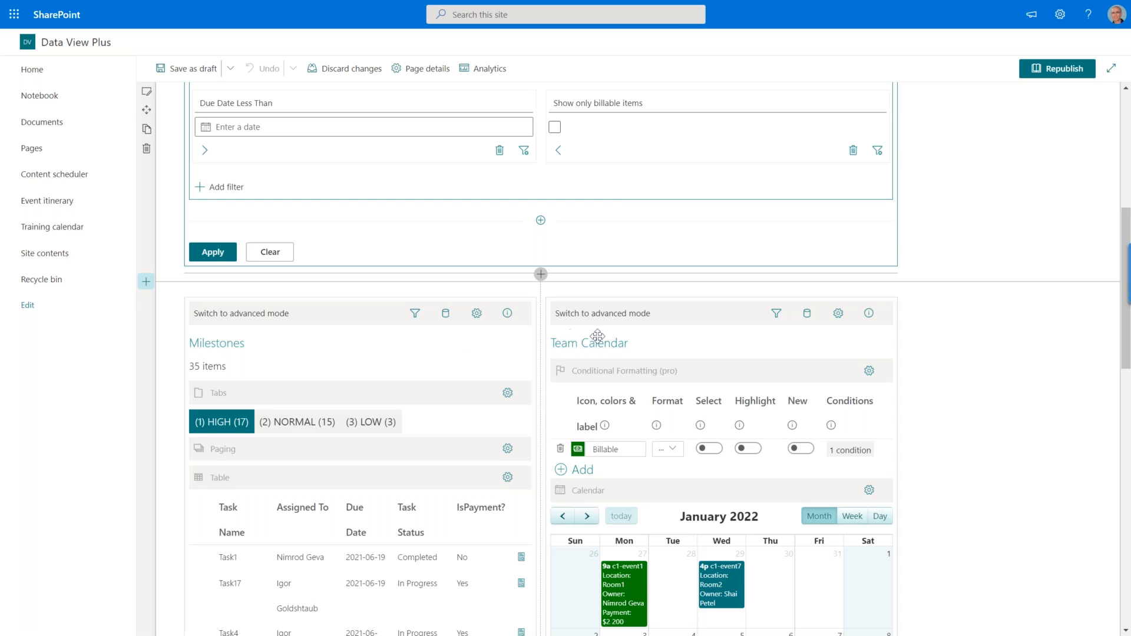
scroll(805, 315, "down", 4)
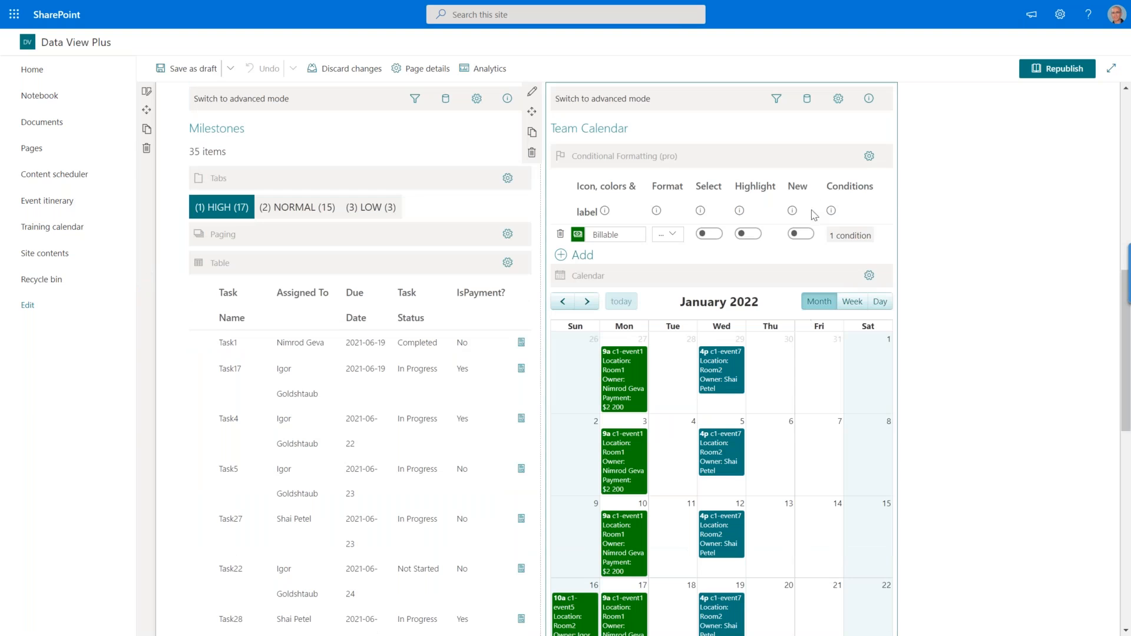
left_click(808, 98)
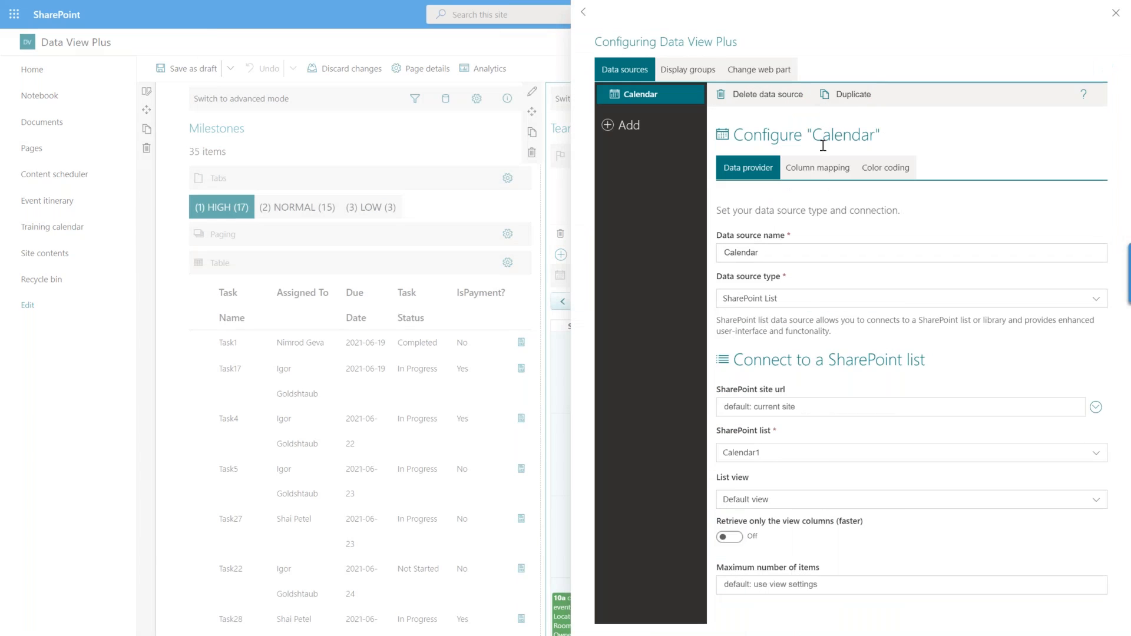
left_click(818, 168)
scroll(909, 348, "down", 5)
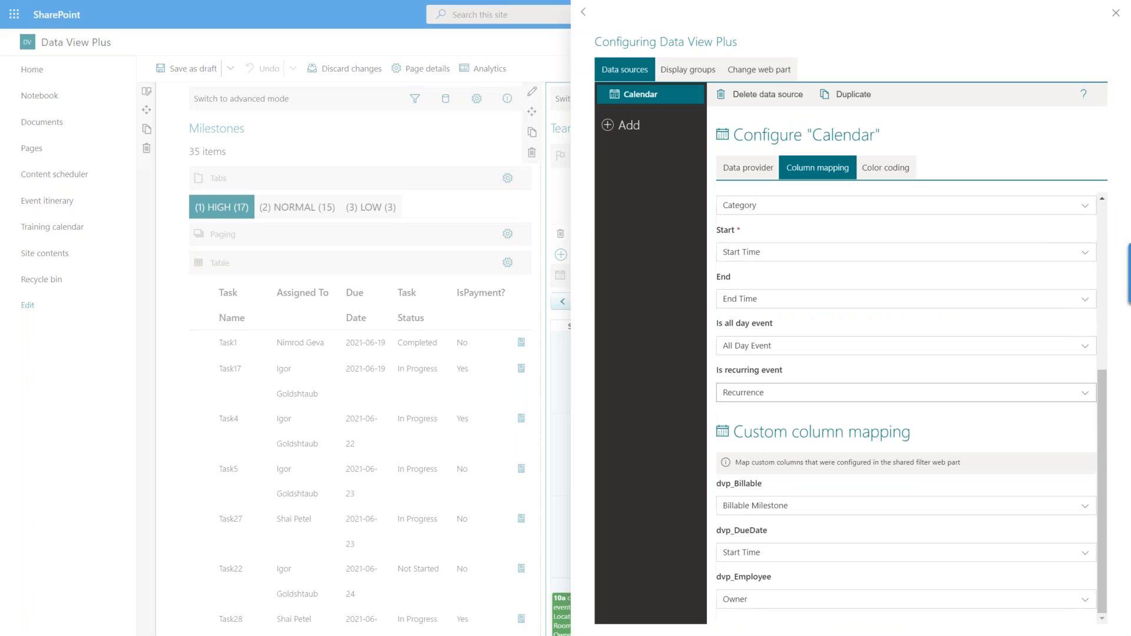
left_click_drag(913, 435, 734, 435)
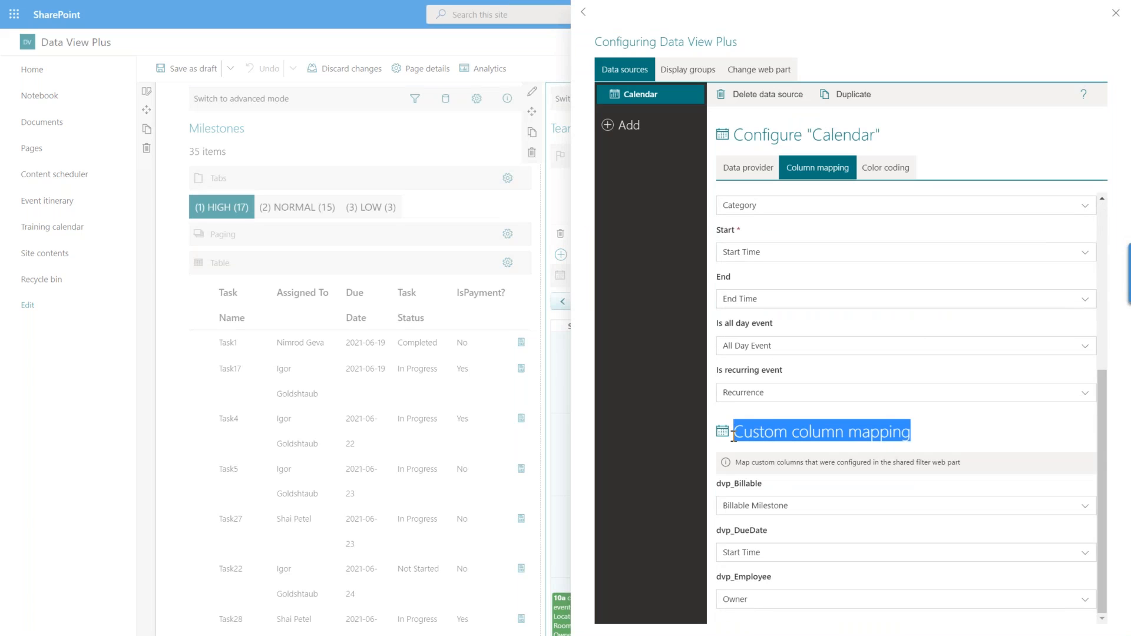
mouse_move(764, 484)
left_mouse_down()
mouse_move(734, 486)
mouse_move(770, 484)
left_mouse_up()
left_click(733, 486)
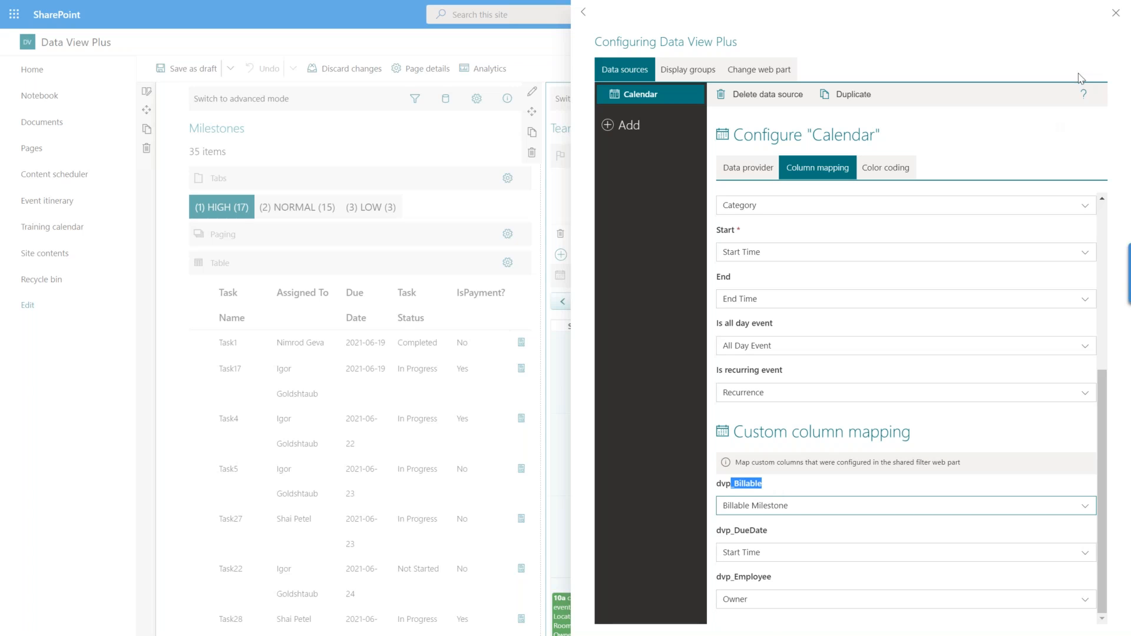
left_click(1115, 13)
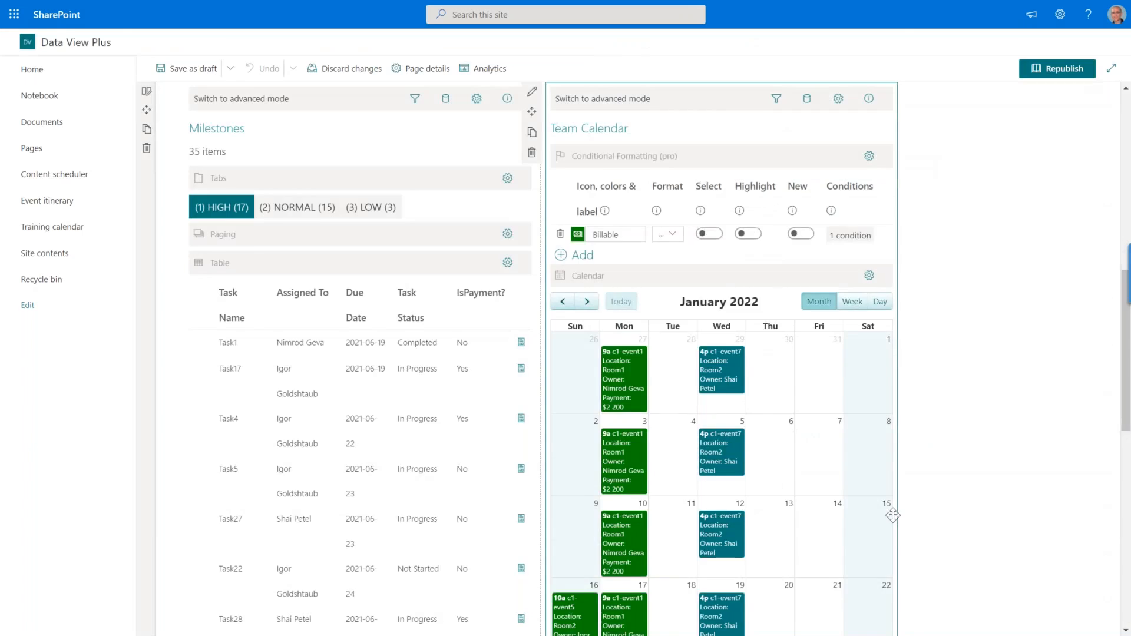
Look over the filter sections and connected web parts once more and republish the Shared Filter page.
scroll(732, 406, "up", 8)
scroll(589, 366, "up", 1)
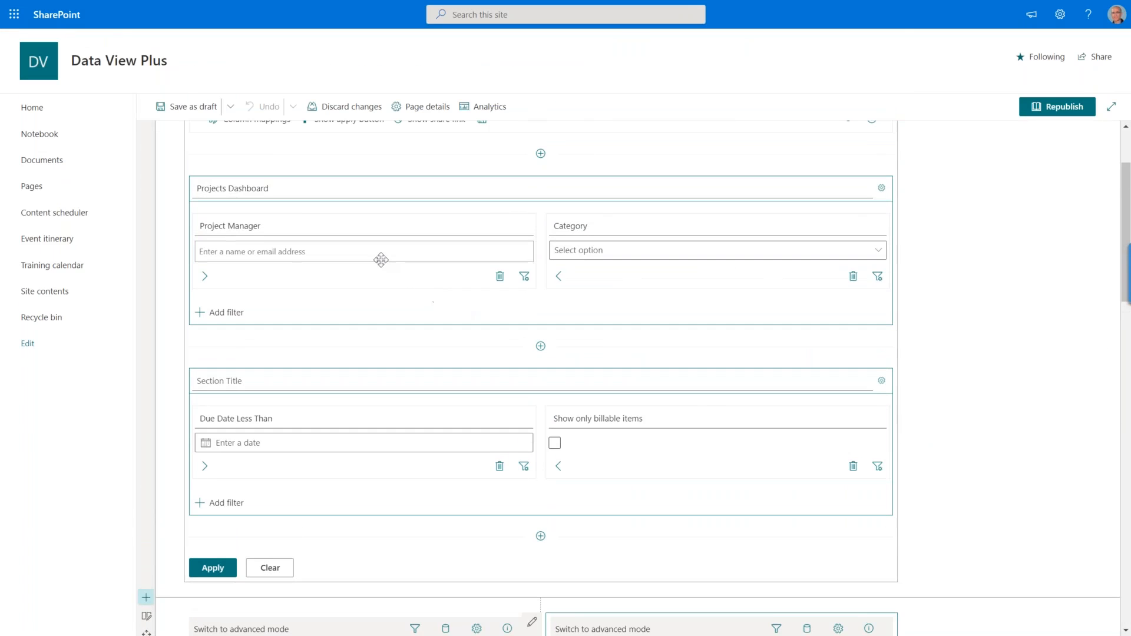
scroll(425, 348, "down", 5)
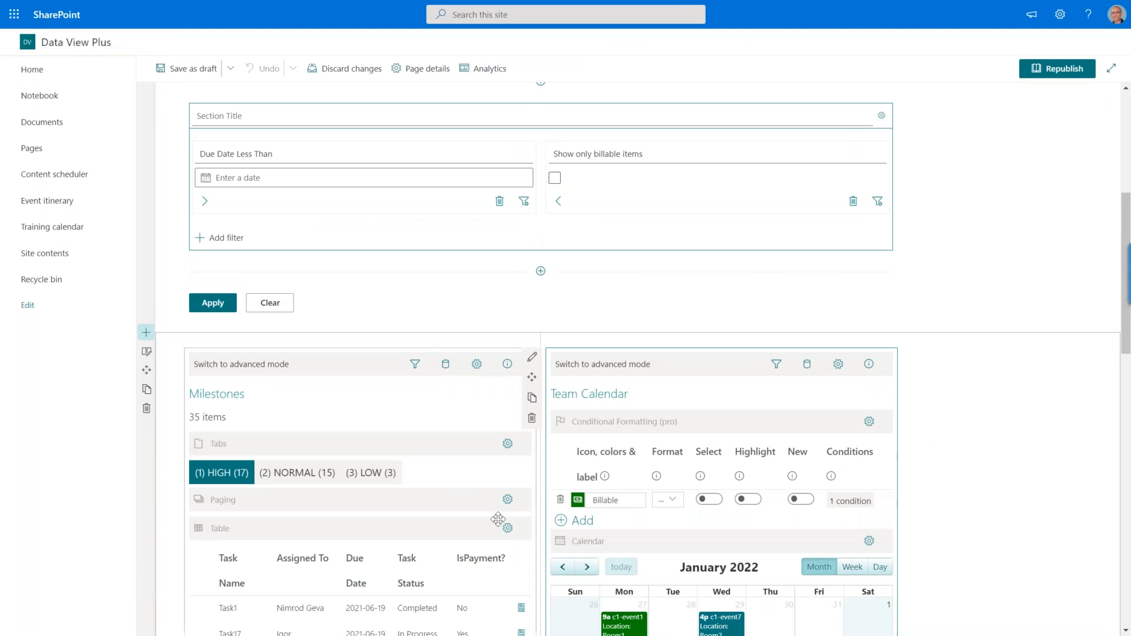
left_click(1058, 68)
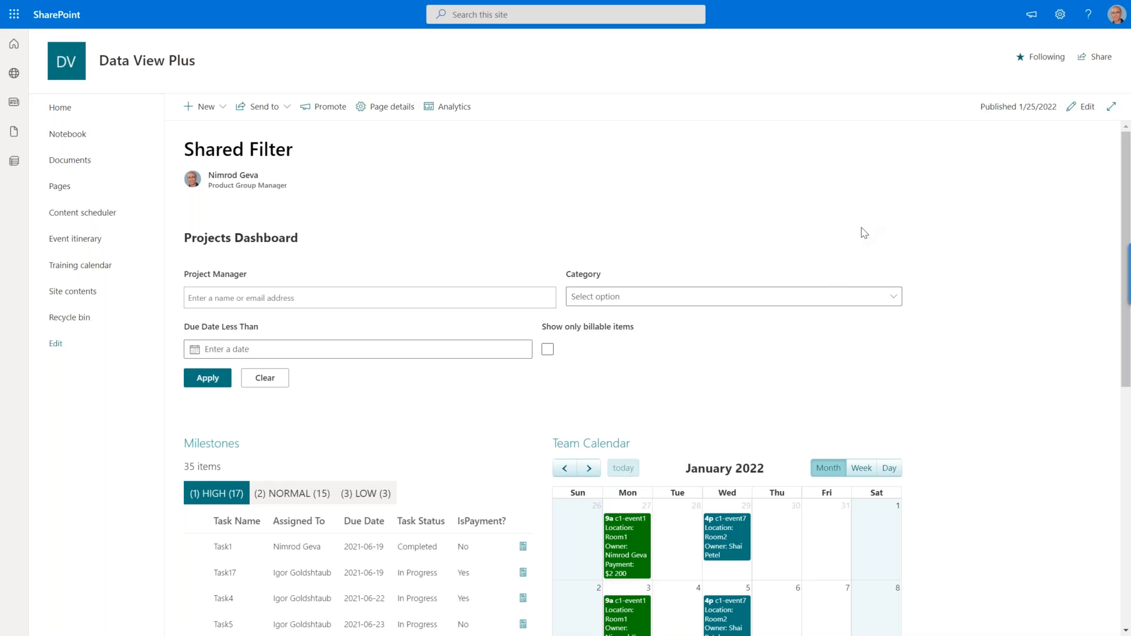
Switch to the open HR Explorer (DVP) page, show it full screen and look over its Employees list and detail web parts.
key("F11")
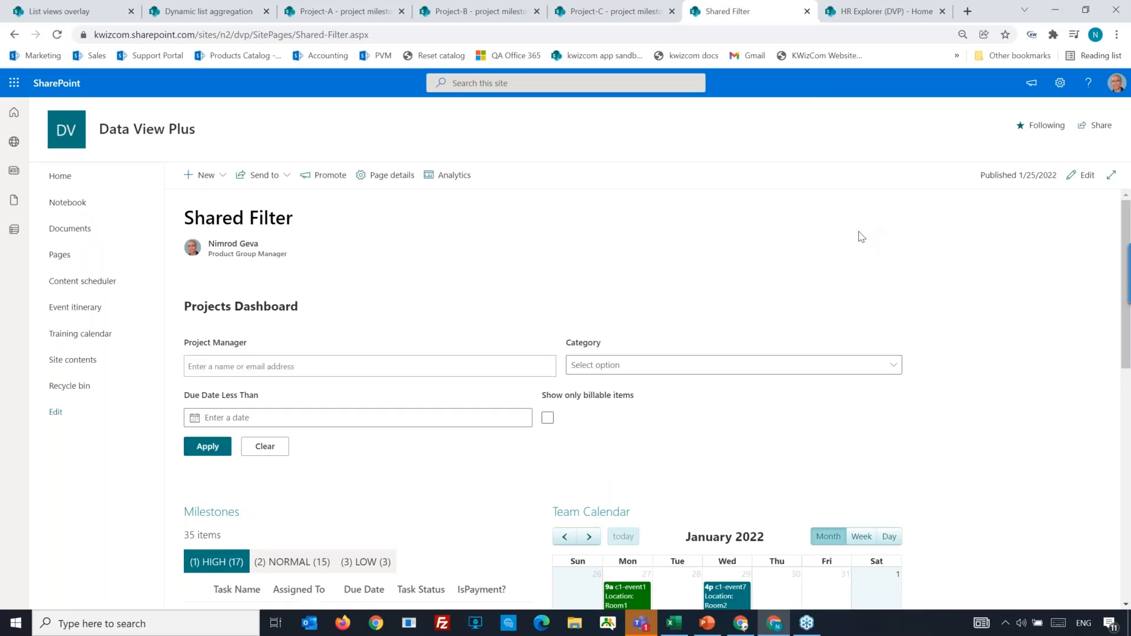
left_click(881, 11)
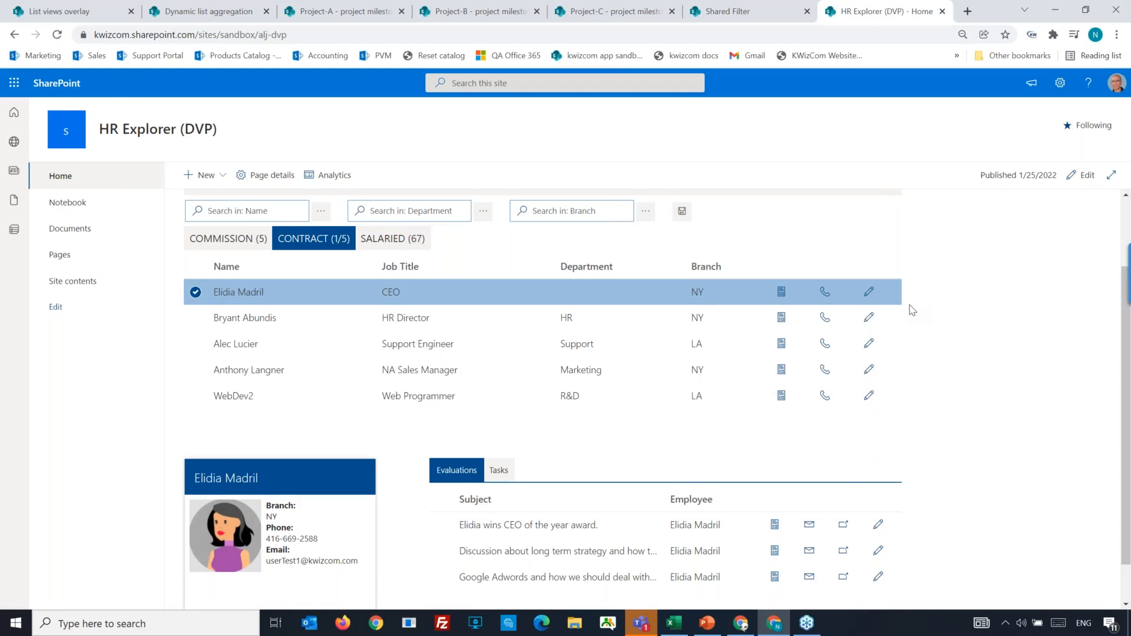
key("F11")
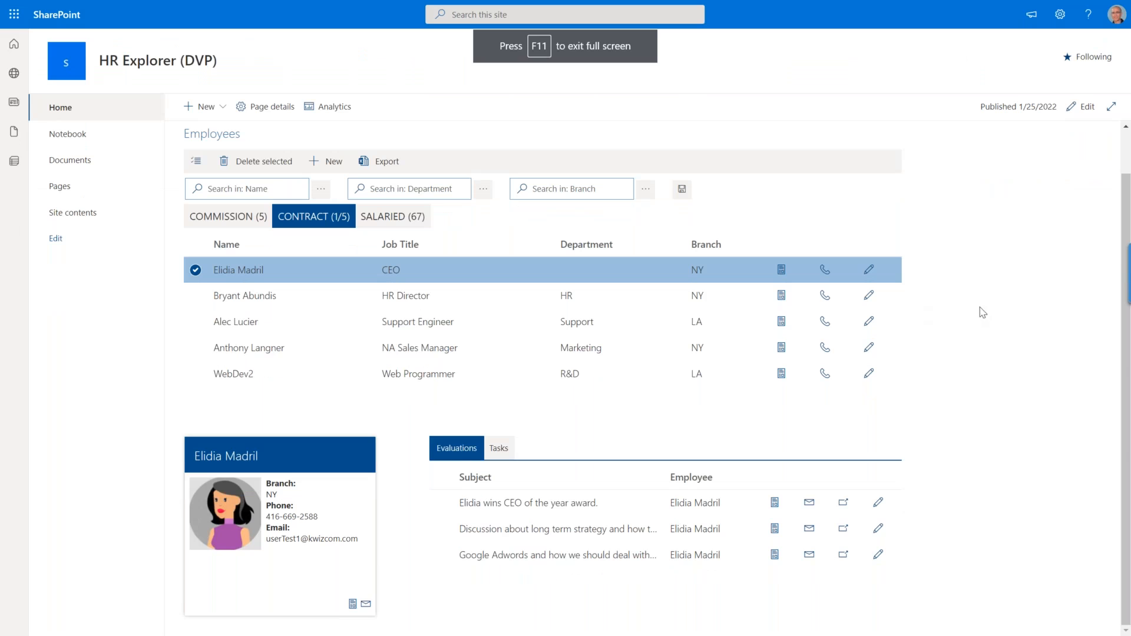
scroll(960, 359, "up", 1)
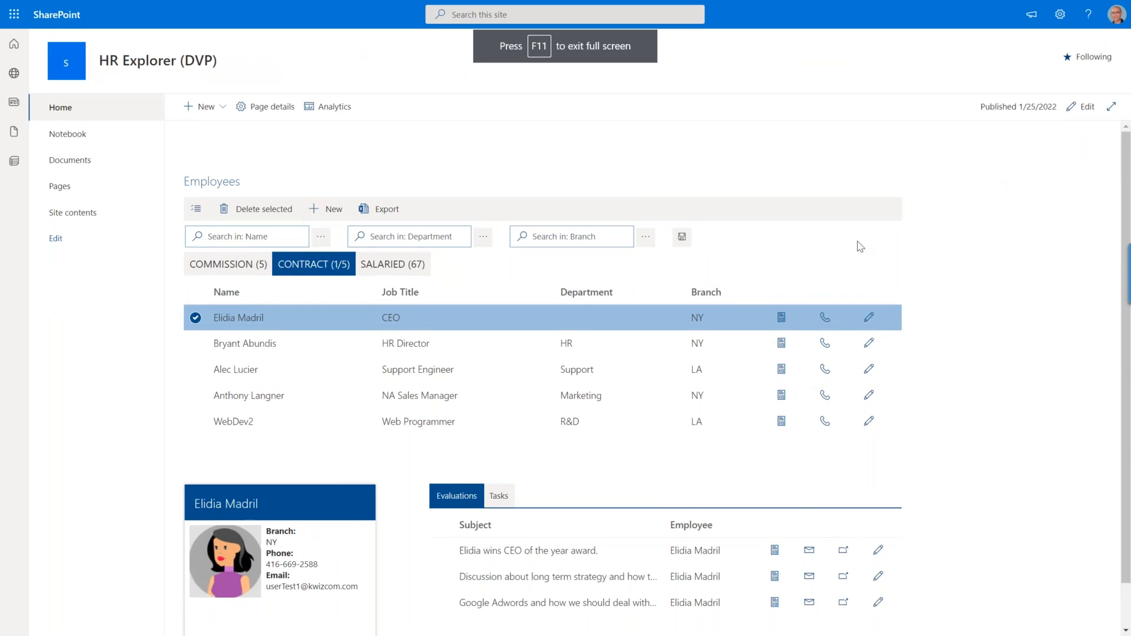
scroll(937, 372, "down", 1)
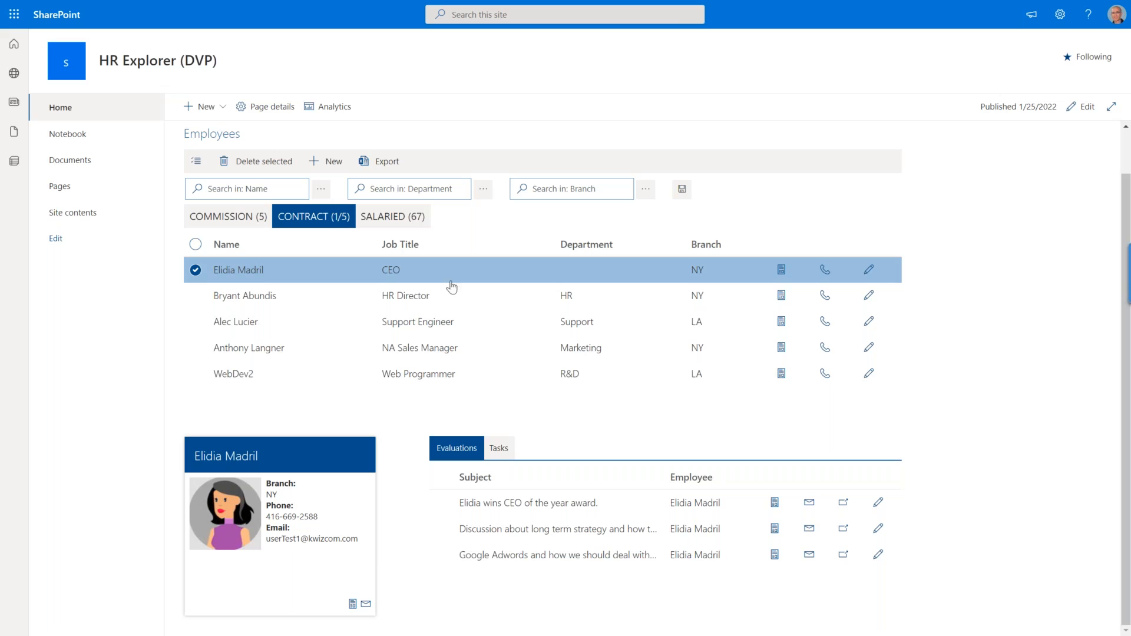
Alternate the Employees selection between the HR Director and the CEO, examining the contact card and related Evaluations and Tasks.
left_click(240, 301)
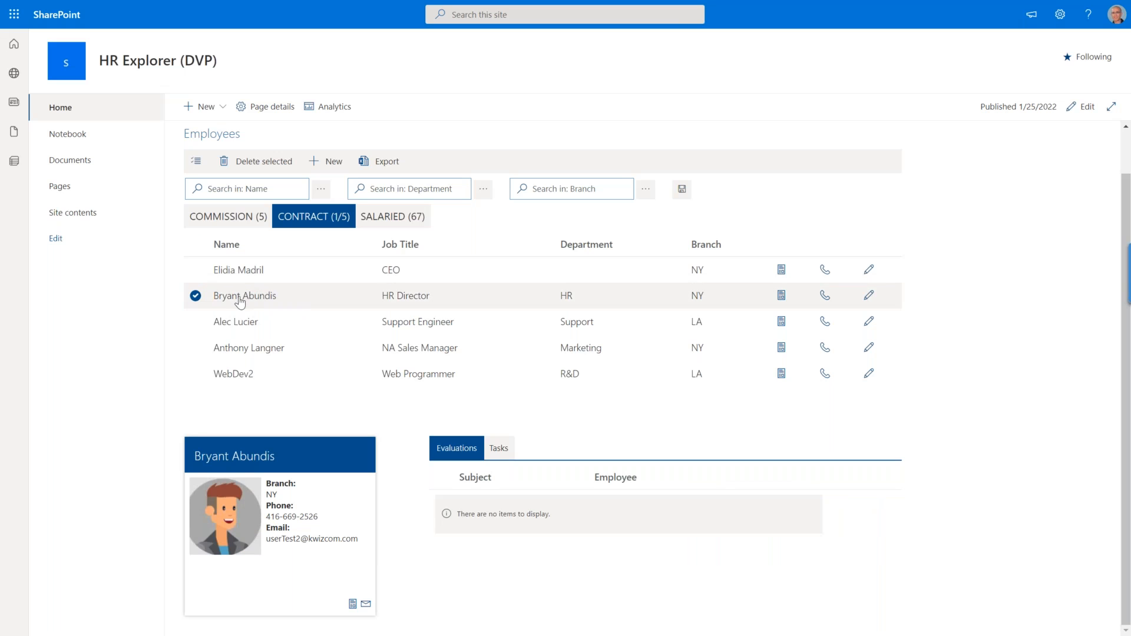
left_click(245, 280)
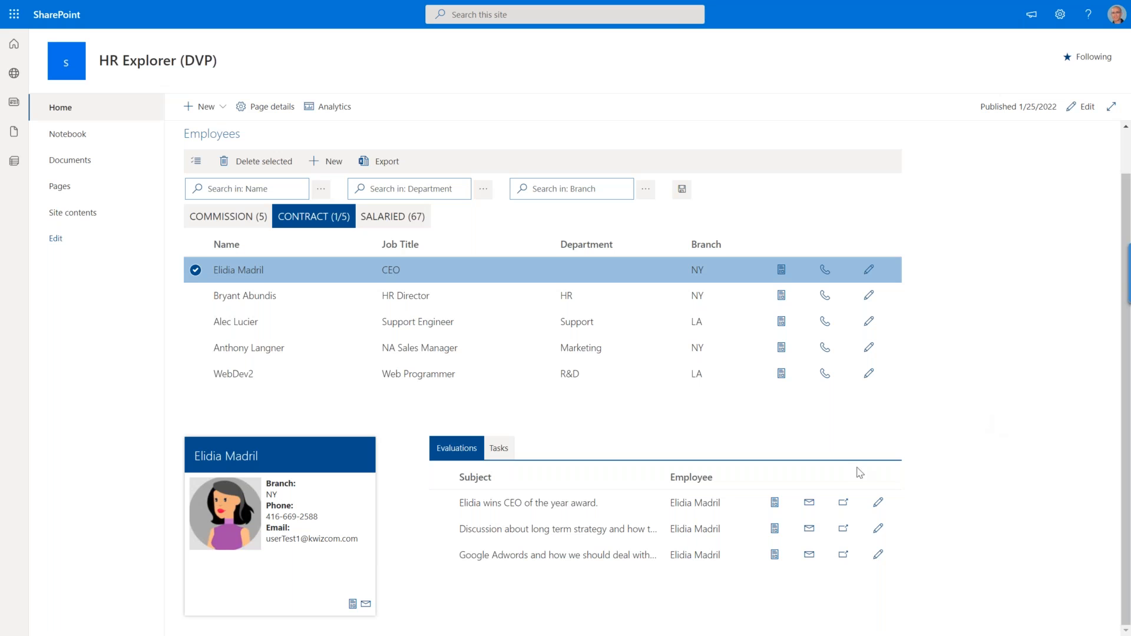
left_click(501, 449)
left_click(467, 451)
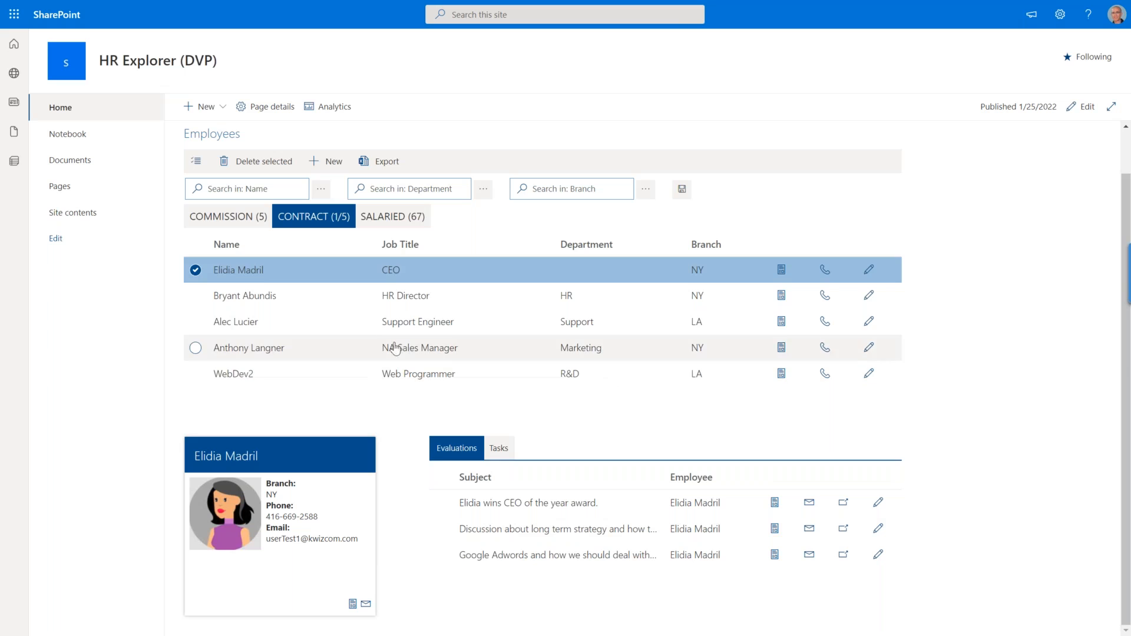
scroll(255, 347, "up", 1)
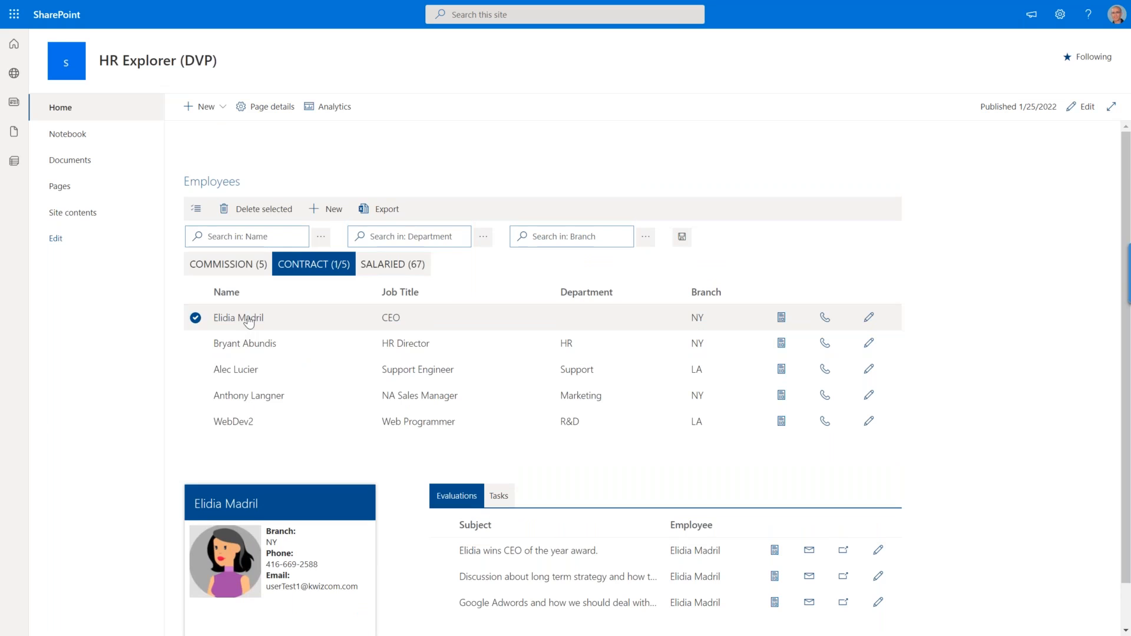
left_click(237, 350)
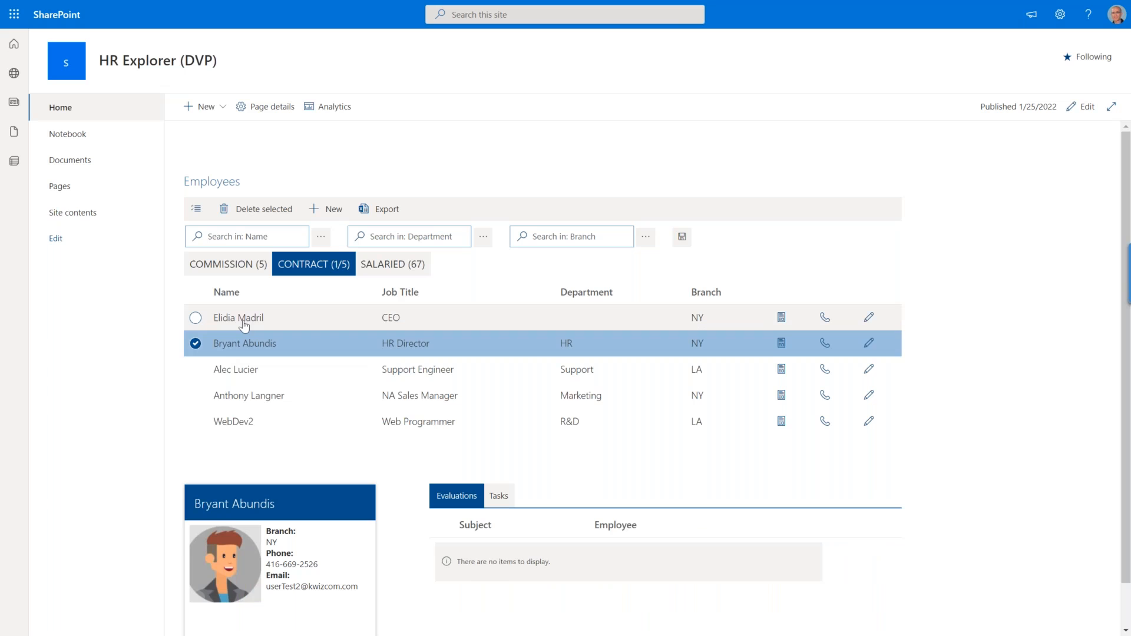
left_click(244, 324)
scroll(320, 394, "down", 1)
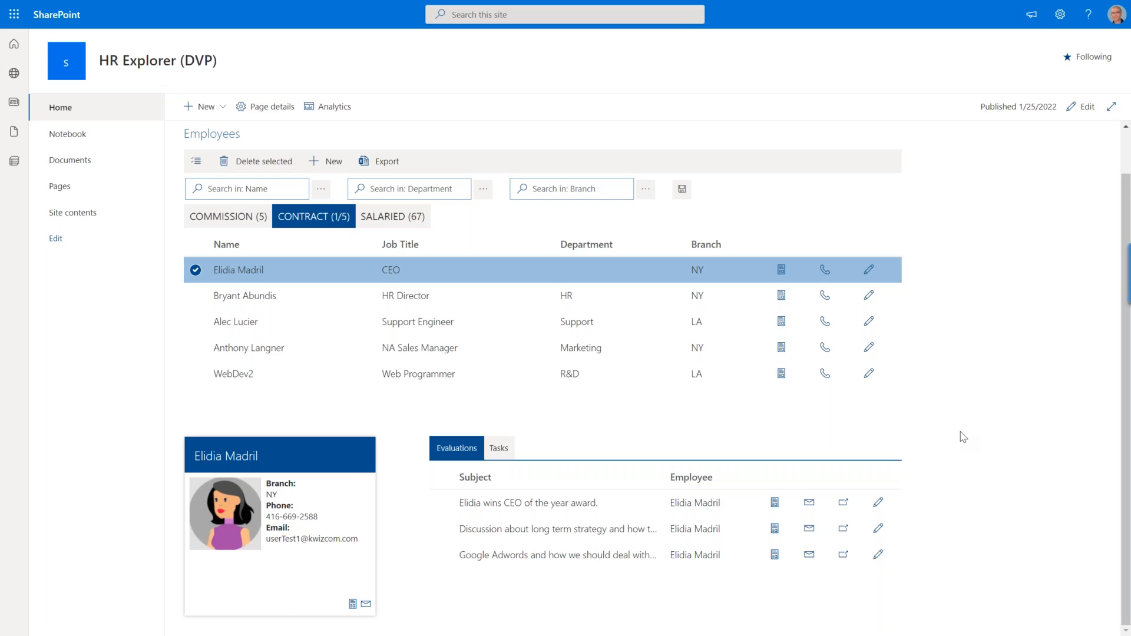
Examine the Name and Department search filters above the Employees list and the related details web parts below.
scroll(964, 438, "up", 1)
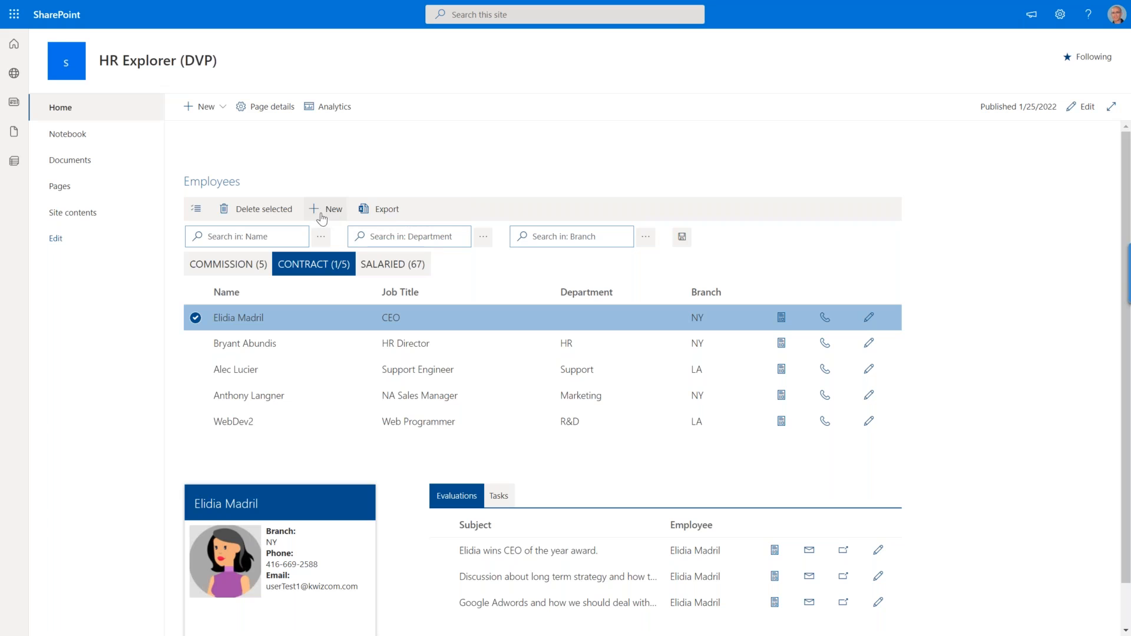
left_click(278, 235)
left_click(425, 235)
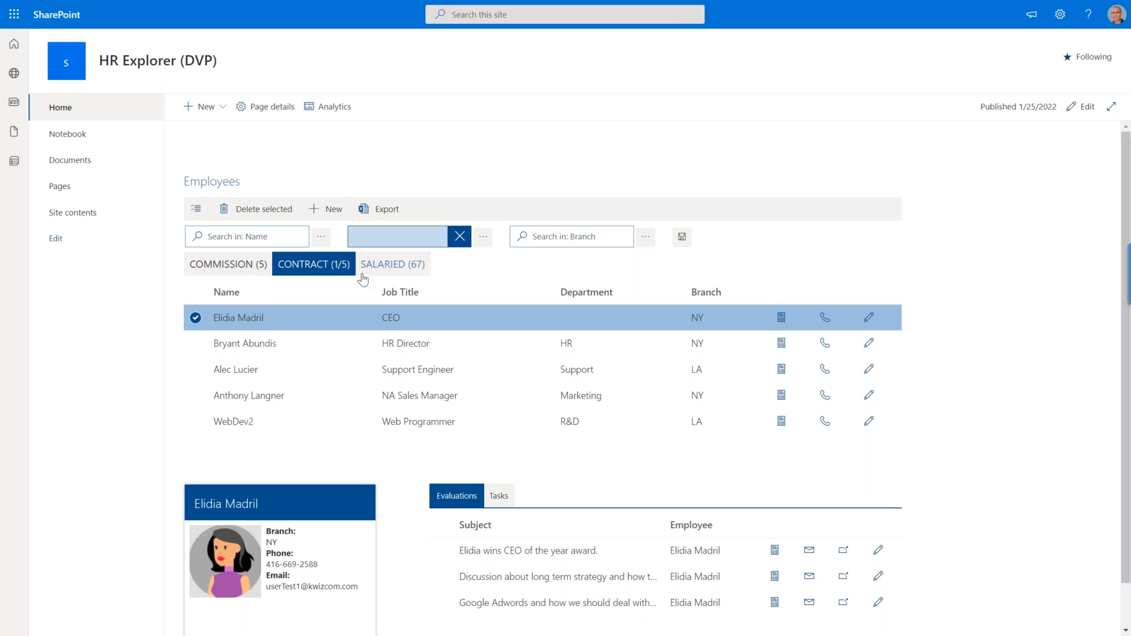
scroll(333, 407, "down", 1)
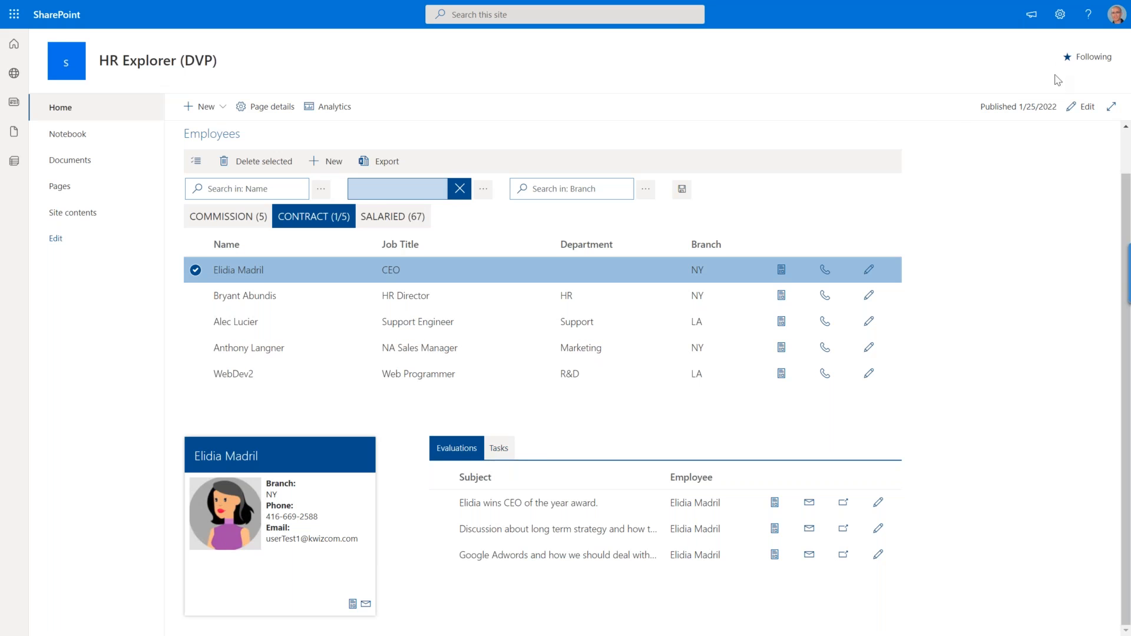
Put the HR Explorer page into edit mode and look over the shared filter and Employees web parts.
left_click(1081, 107)
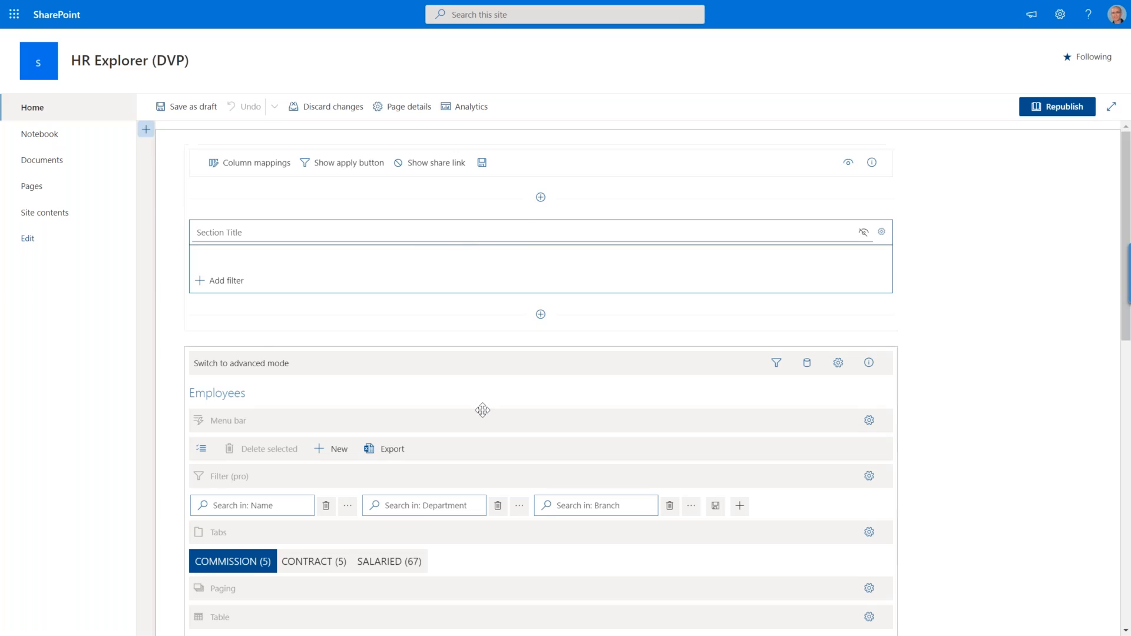
scroll(480, 407, "down", 2)
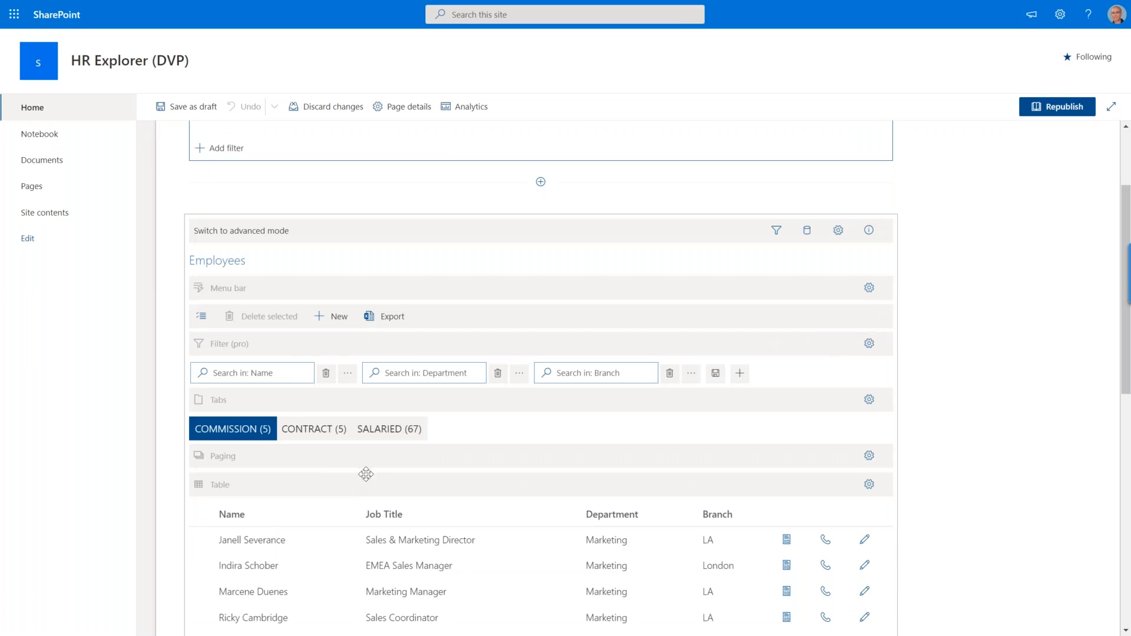
scroll(368, 431, "up", 2)
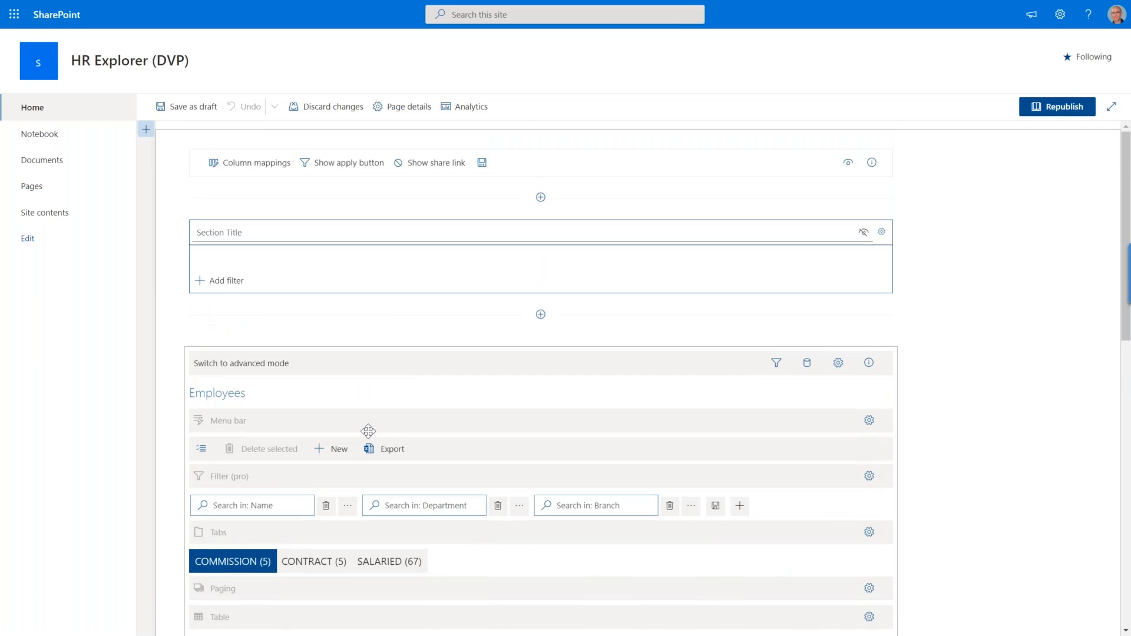
Open the column mappings of the HR Explorer page's shared filter and list only the custom columns.
left_click(286, 228)
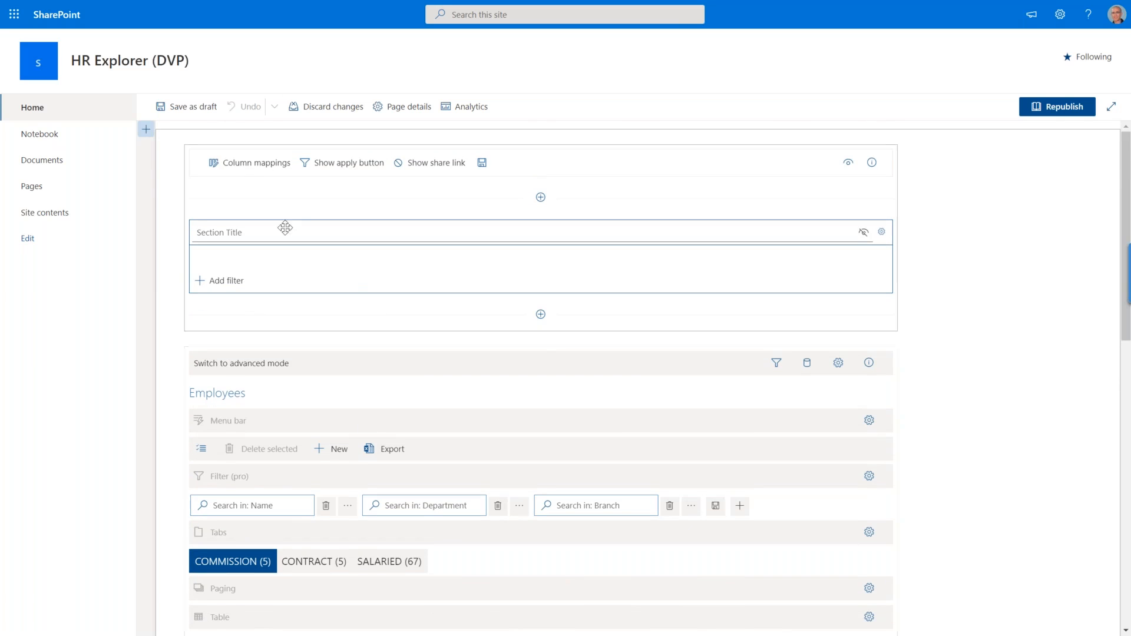
left_click(245, 170)
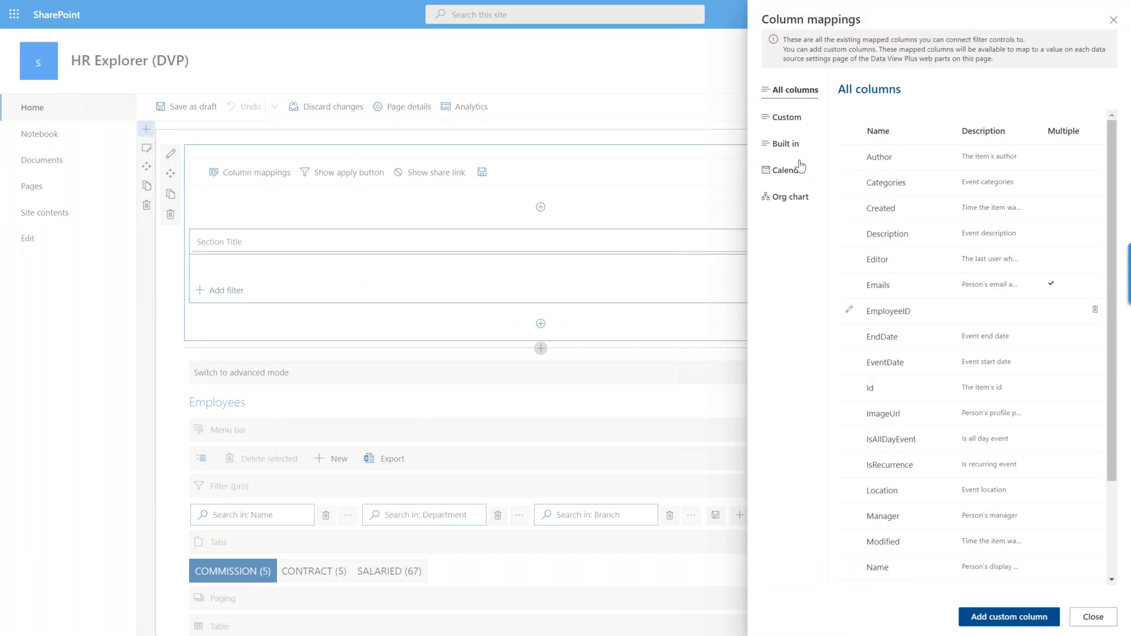
left_click(798, 126)
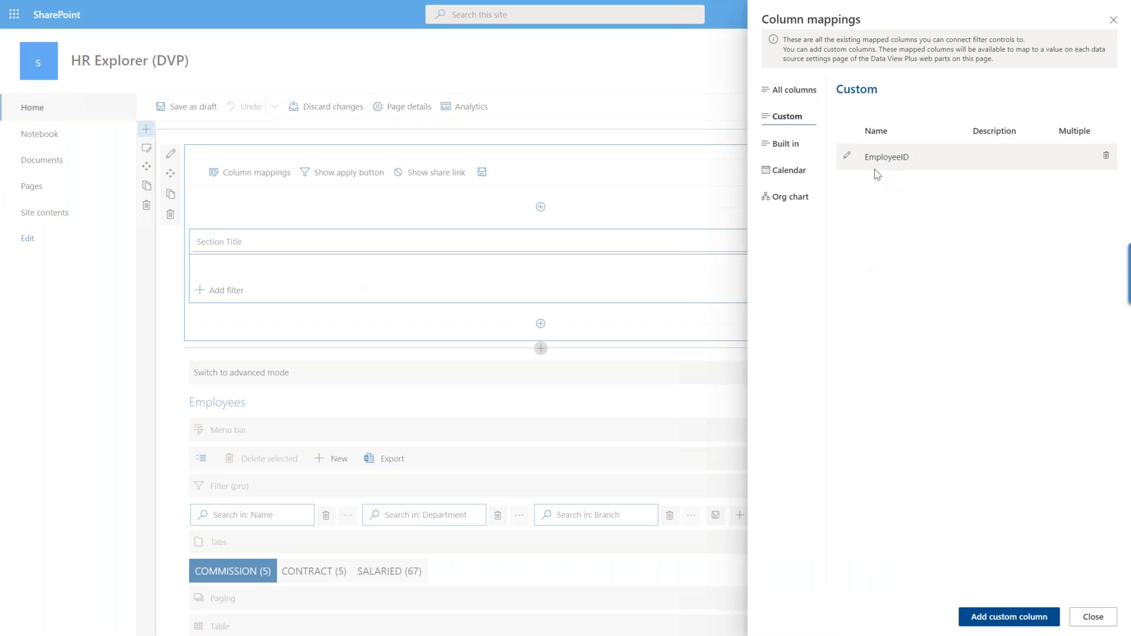
Close the column mappings and examine the Filter provider mapping in the Employees web part's page filter settings.
left_click(1112, 23)
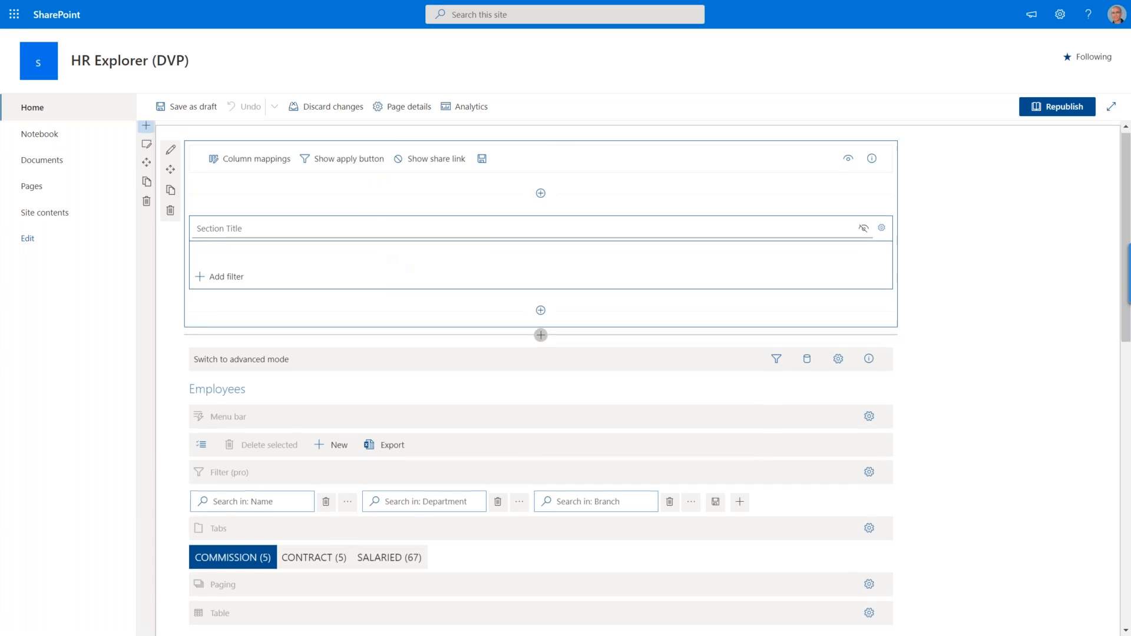
scroll(381, 254, "down", 3)
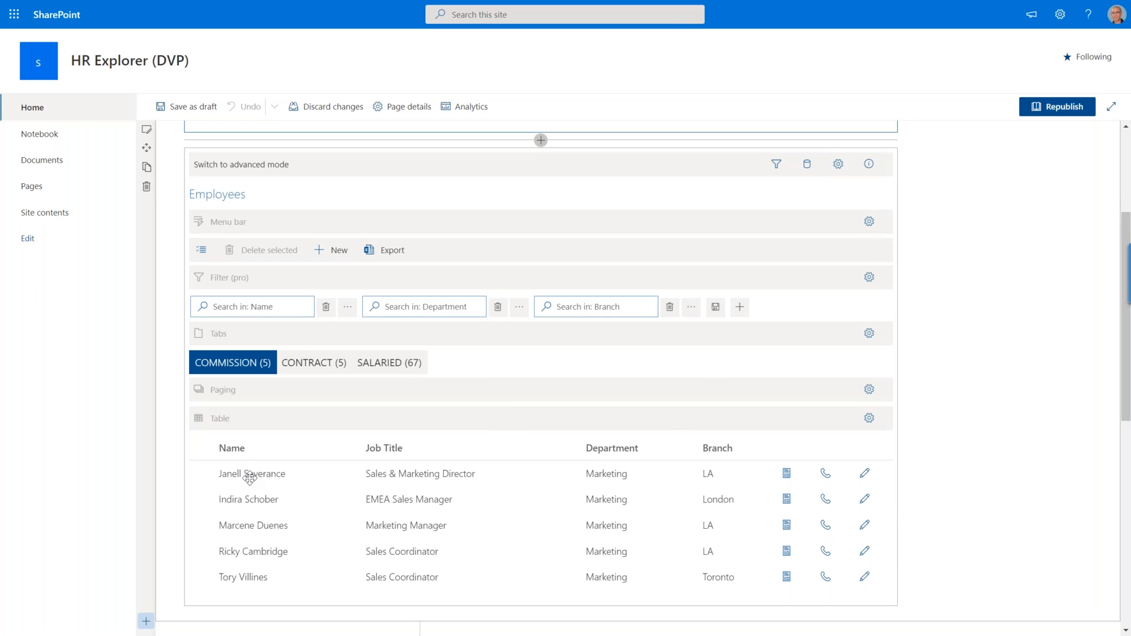
left_click(778, 169)
left_click(778, 170)
left_click_drag(716, 168, 610, 159)
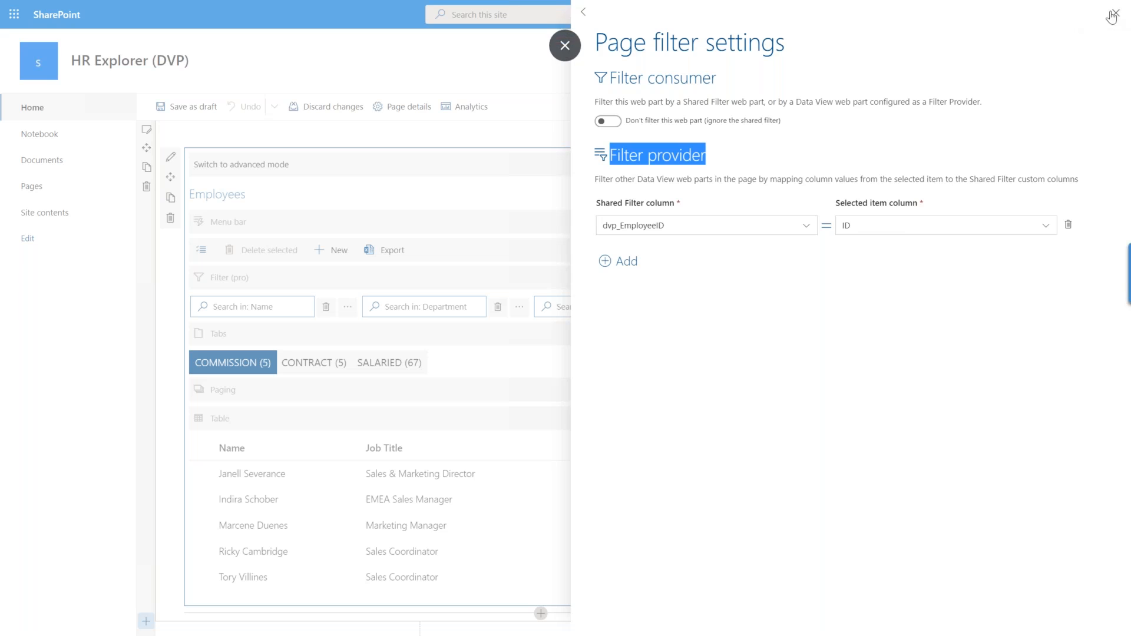
left_click(1116, 13)
Examine the custom column mapping of dvp_EmployeeID in the Evaluations data source of the Evaluations and Tasks web part.
scroll(580, 469, "down", 6)
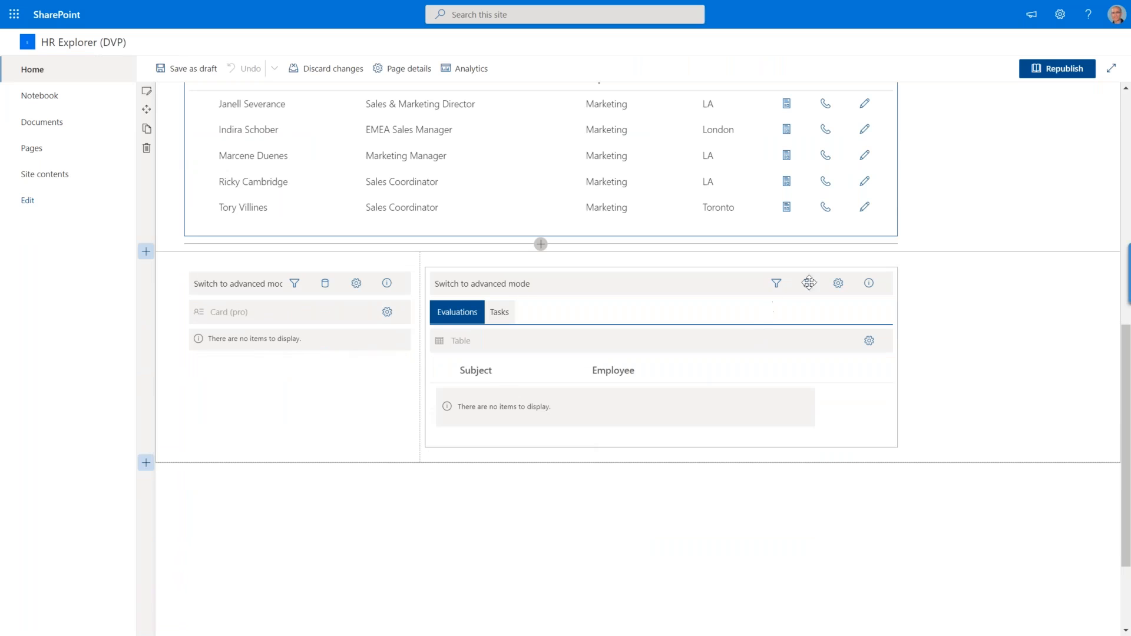
left_click(806, 284)
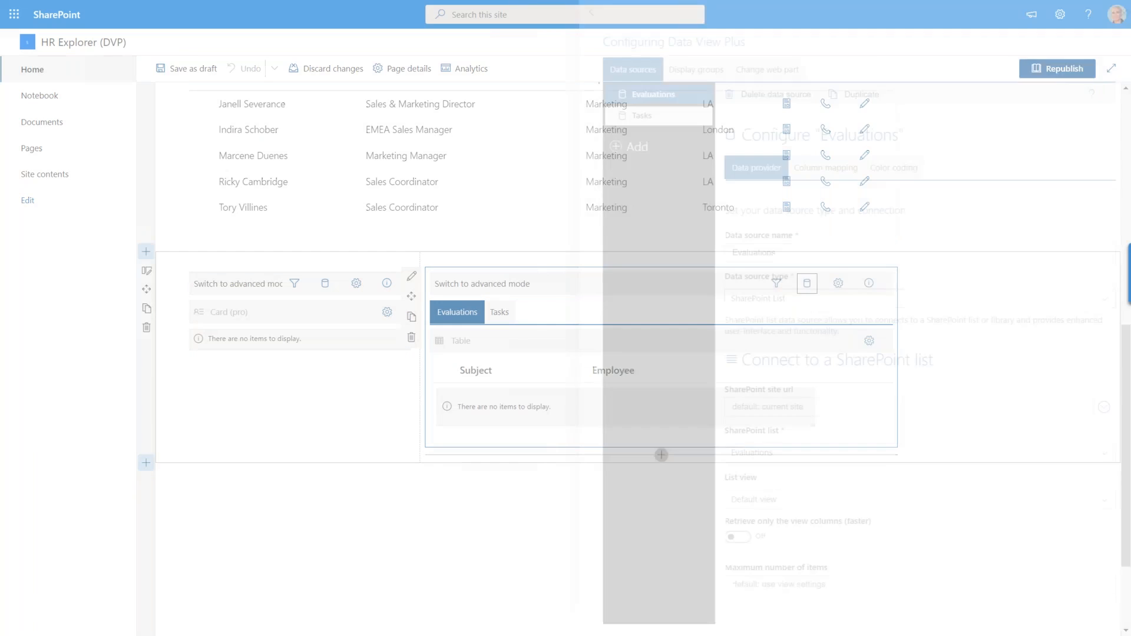
left_click(826, 171)
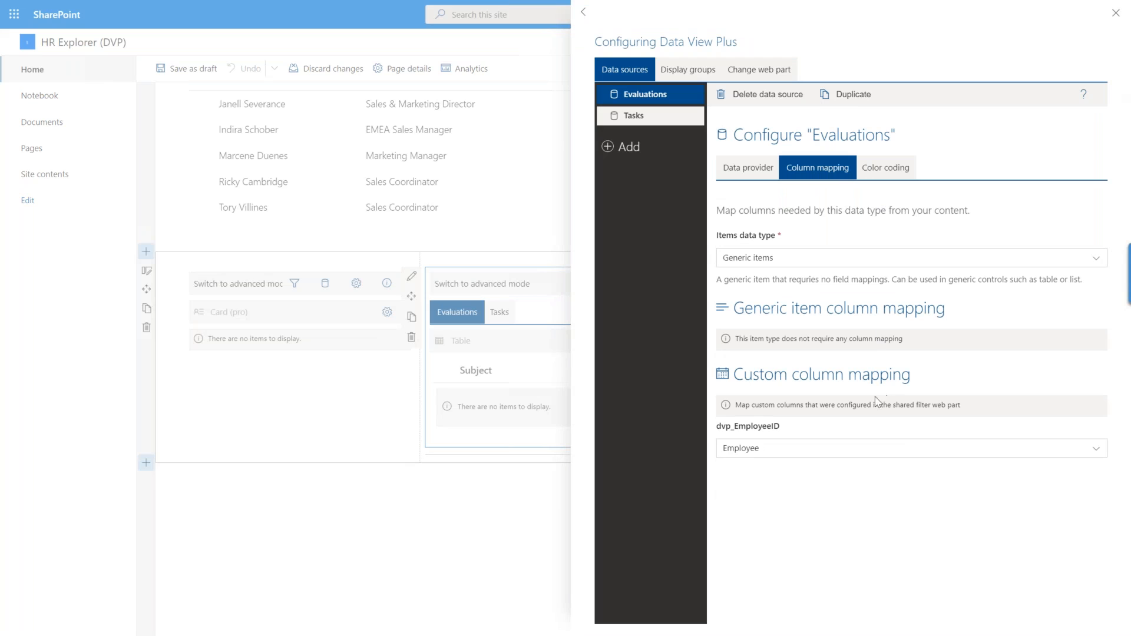
left_click_drag(784, 430, 715, 429)
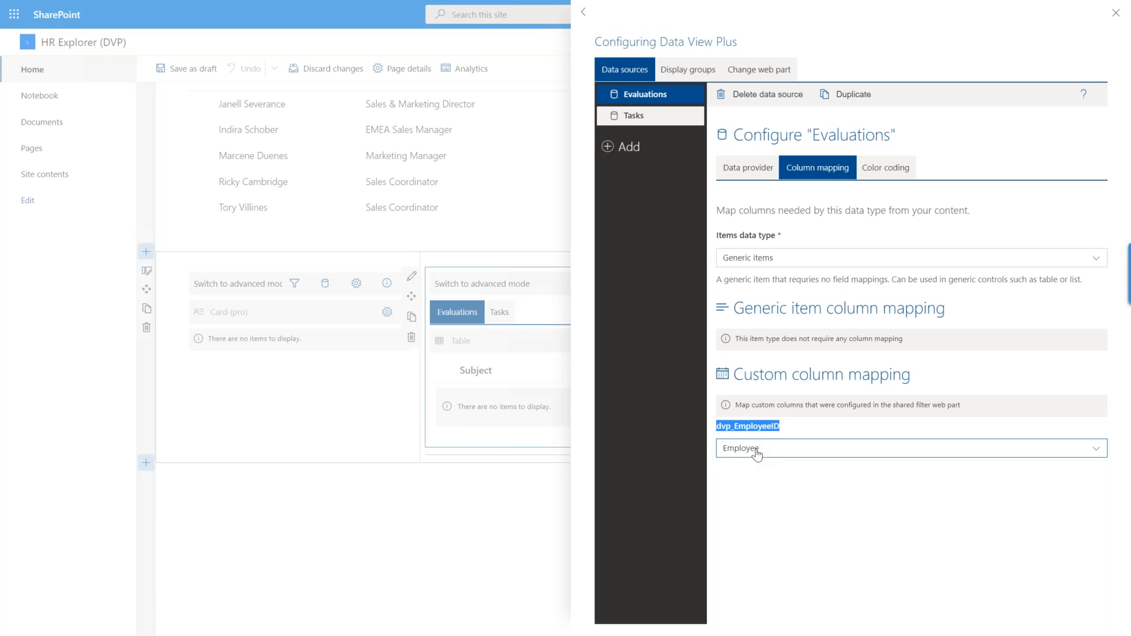
Examine the dvp_EmployeeID column mapping in the card web part's Employees data source, and close the configuration.
left_click(328, 285)
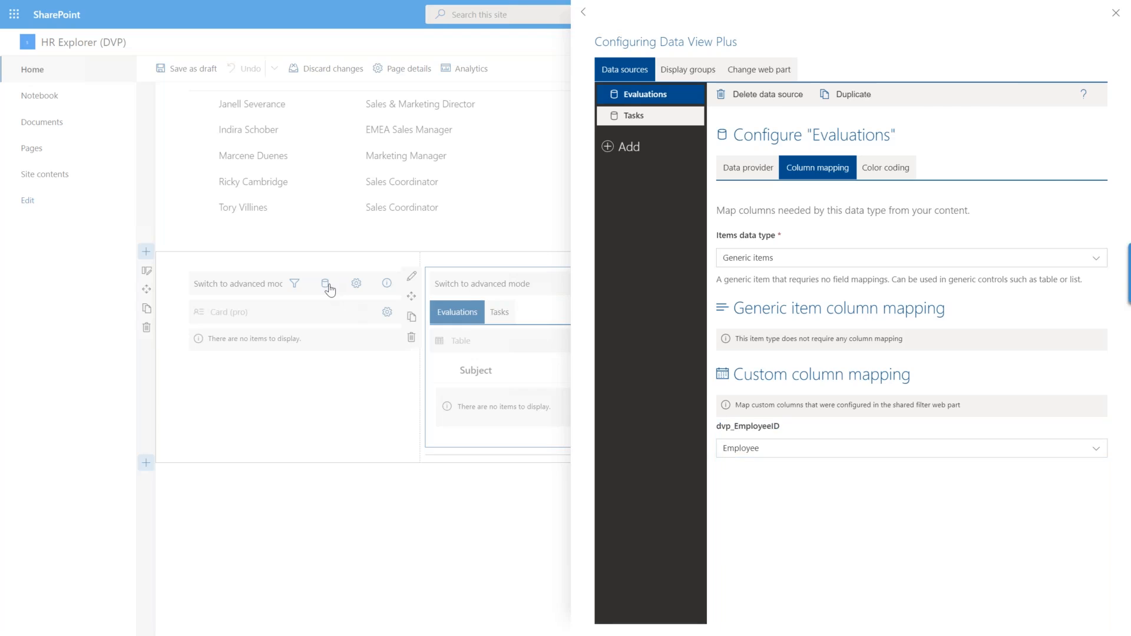
left_click(328, 286)
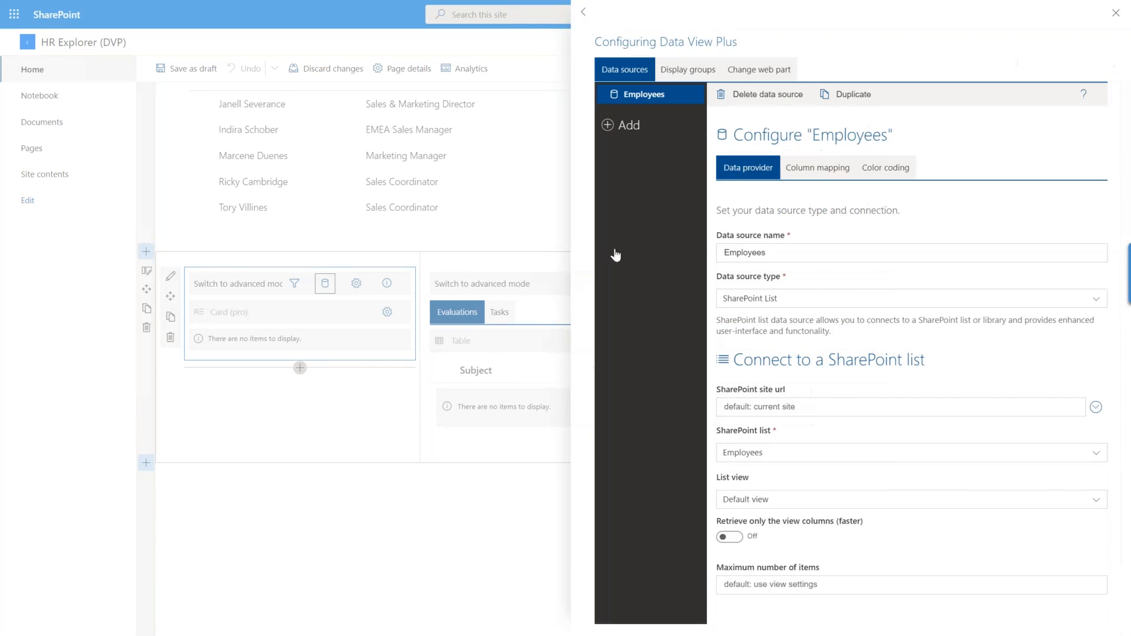
left_click(818, 172)
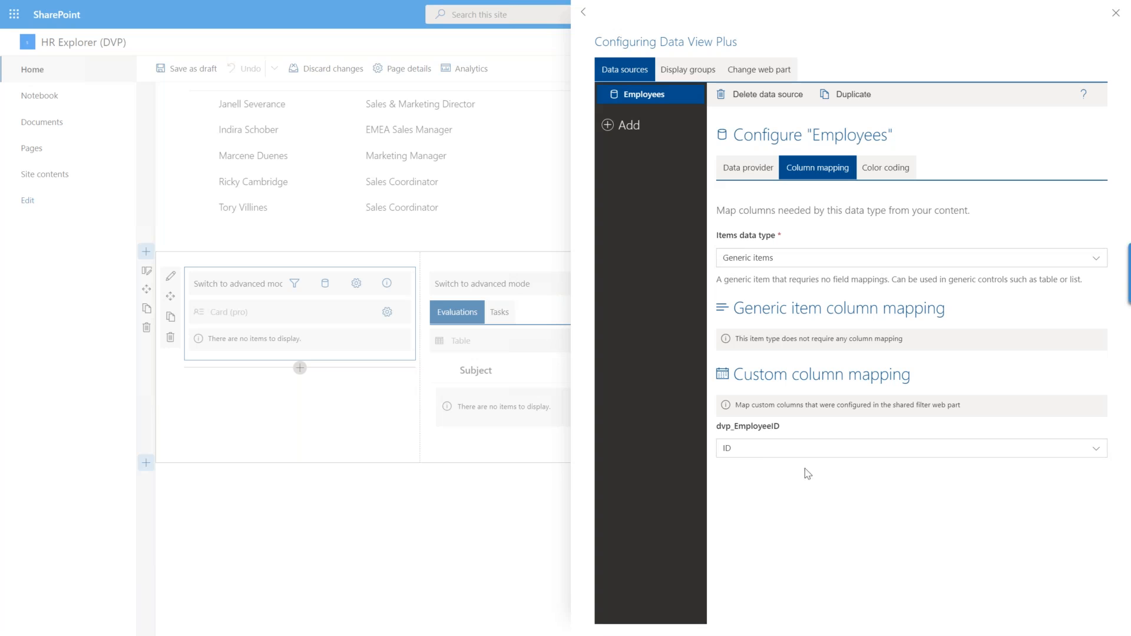
left_click_drag(782, 430, 716, 435)
left_click(1114, 14)
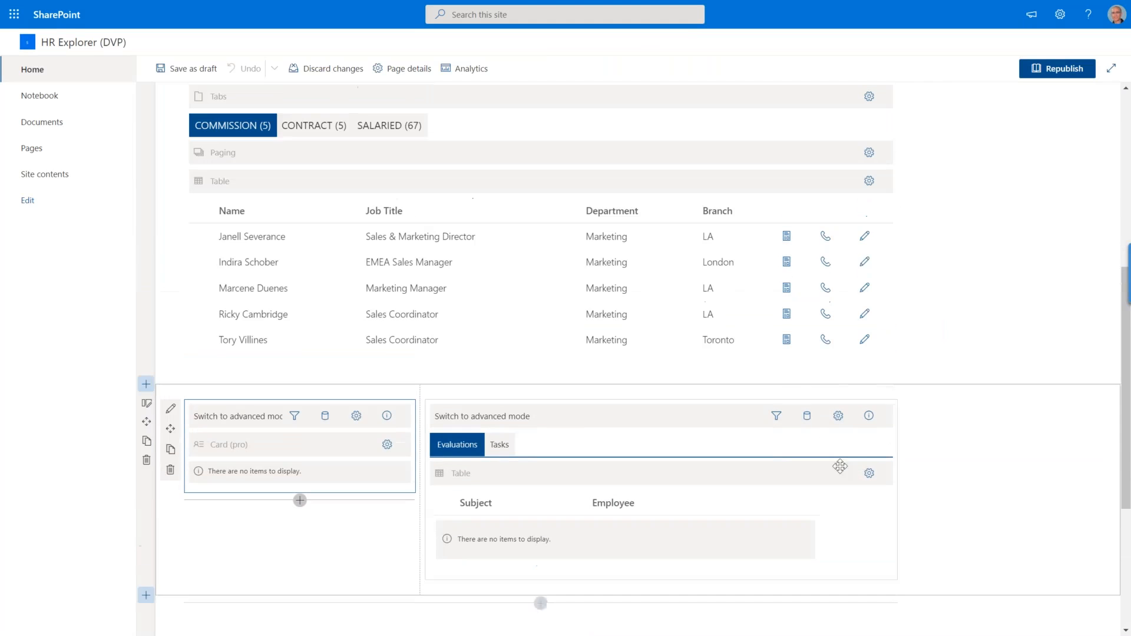
Republish the HR Explorer page and select the EMEA Sales Manager in the Employees list.
scroll(961, 320, "up", 2)
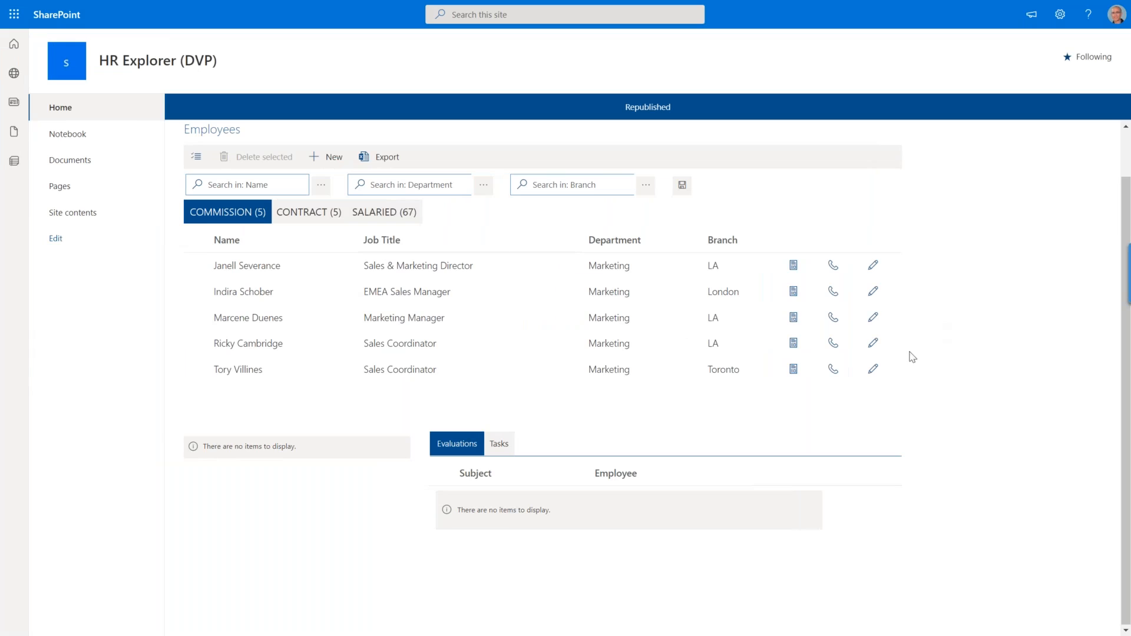
left_click(279, 293)
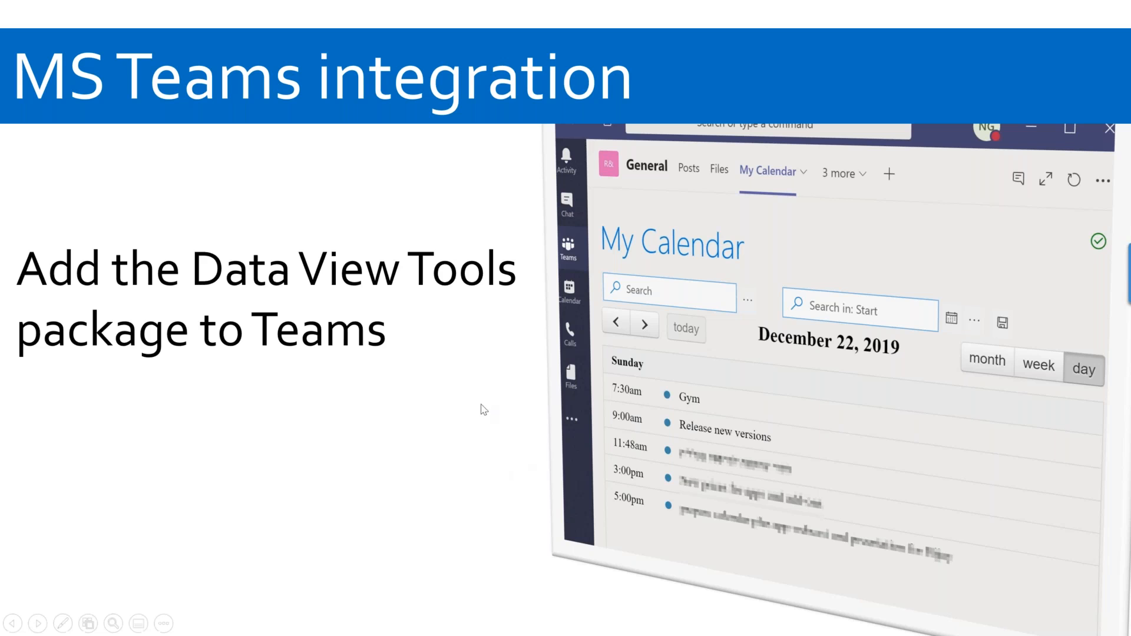
left_click(389, 431)
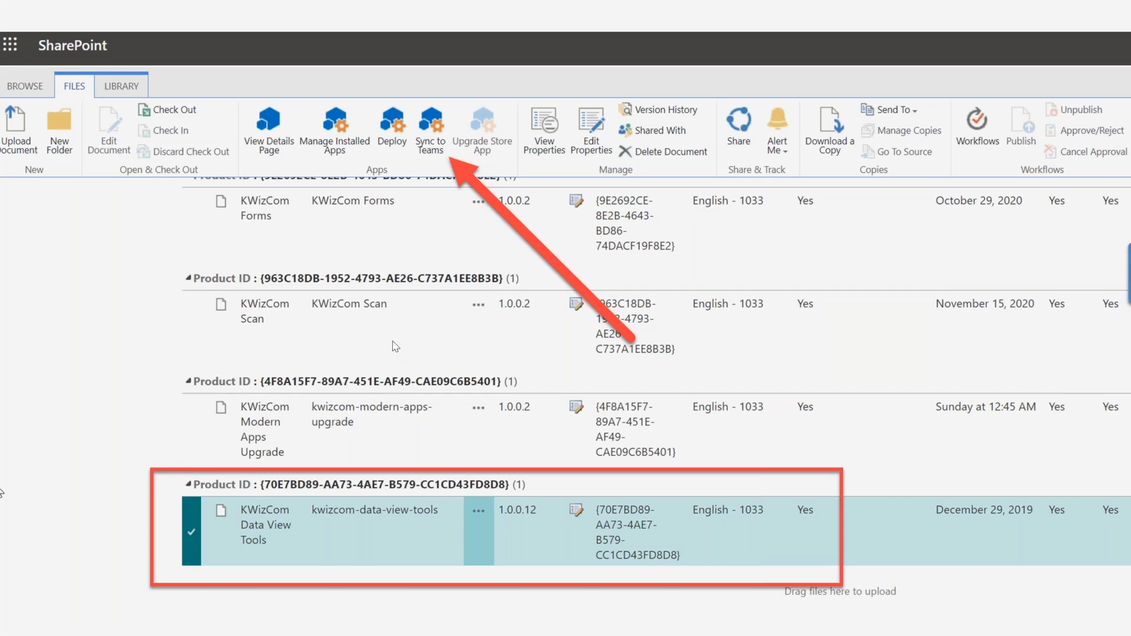
left_click(395, 346)
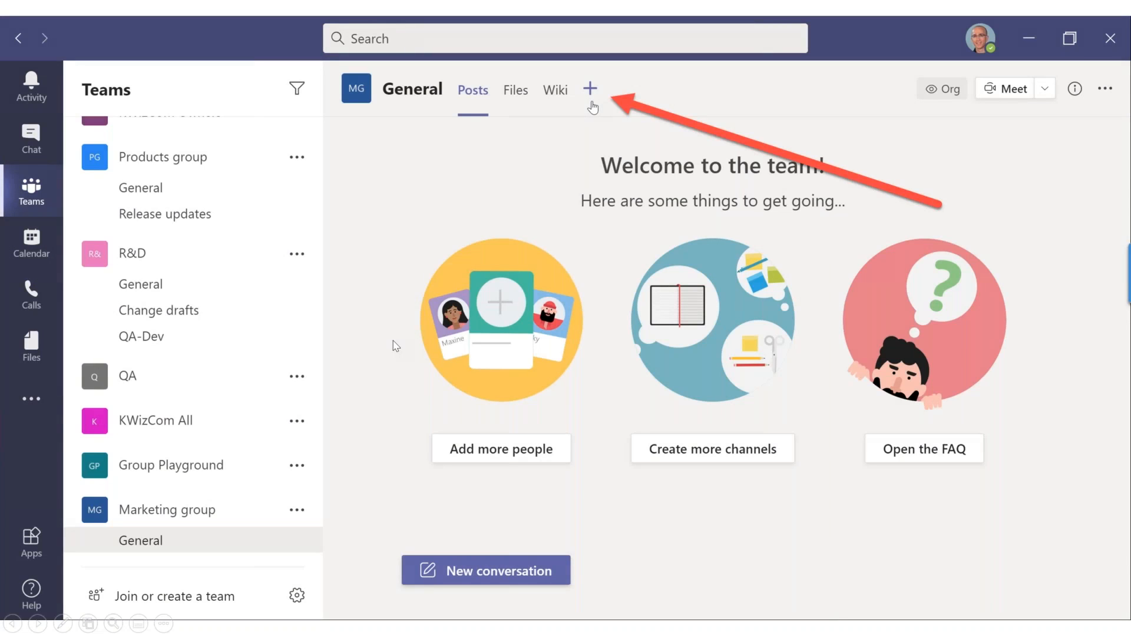
left_click(617, 191)
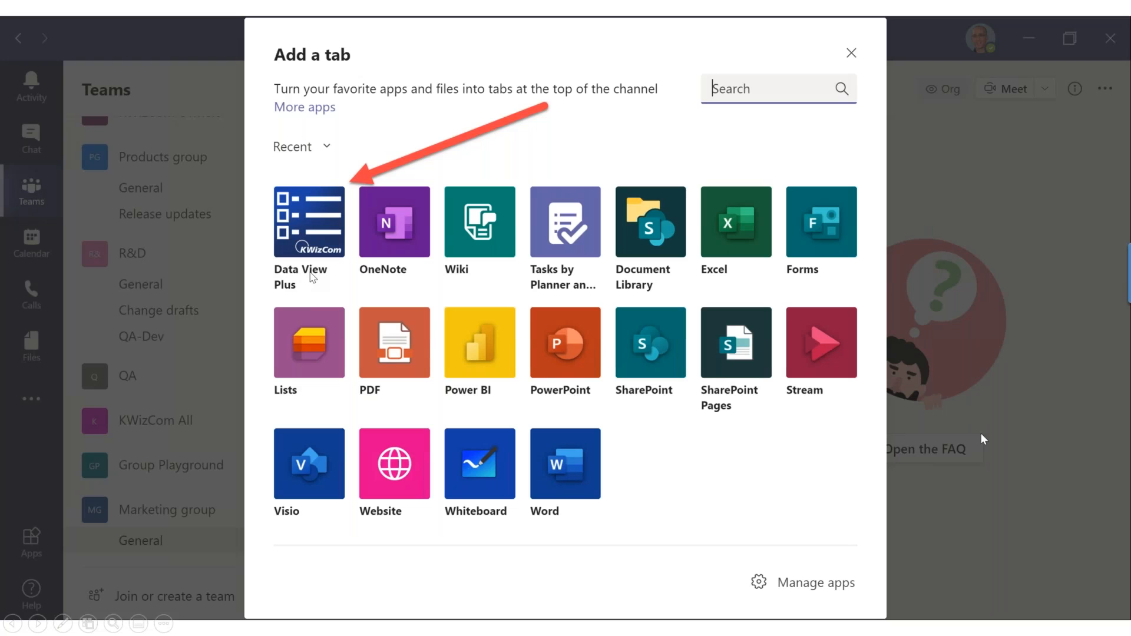
key("Right")
key("Right")
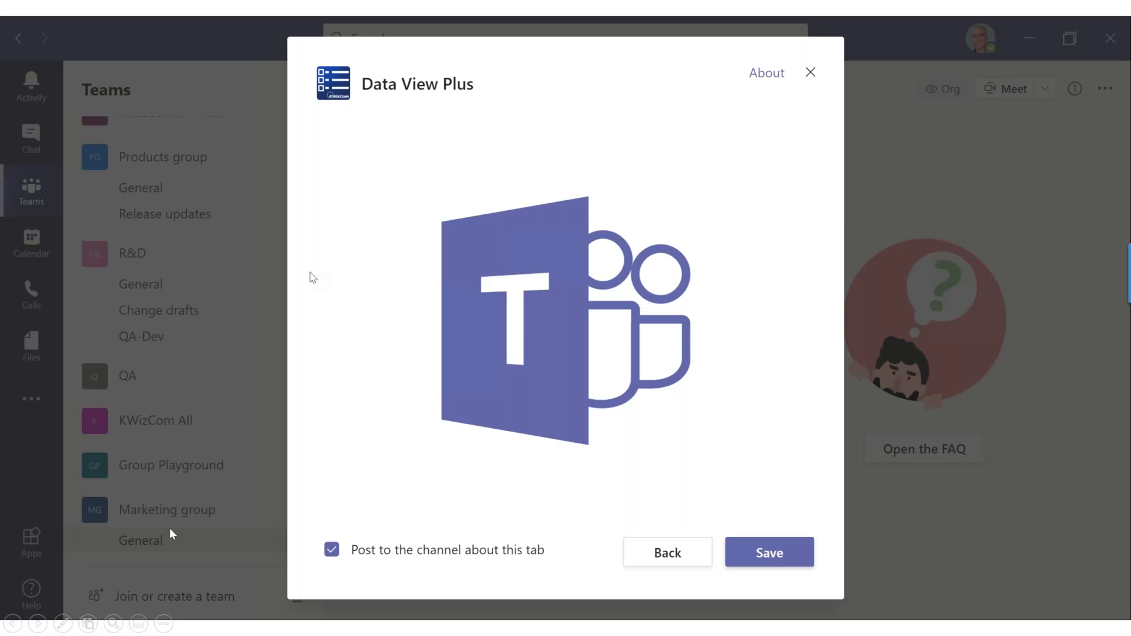
key("Right")
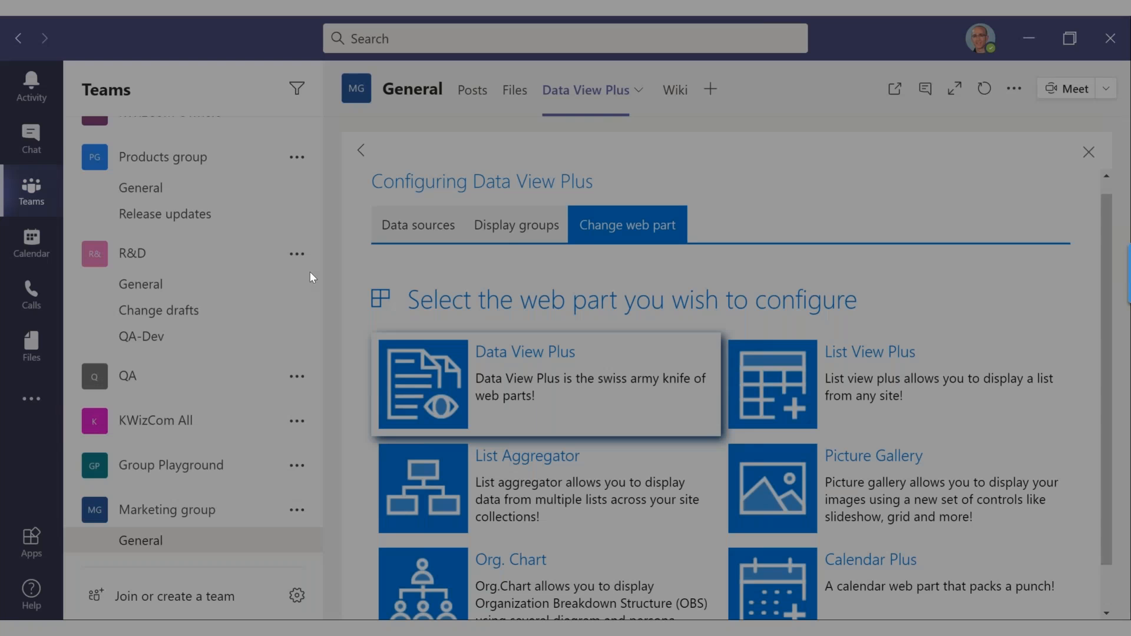